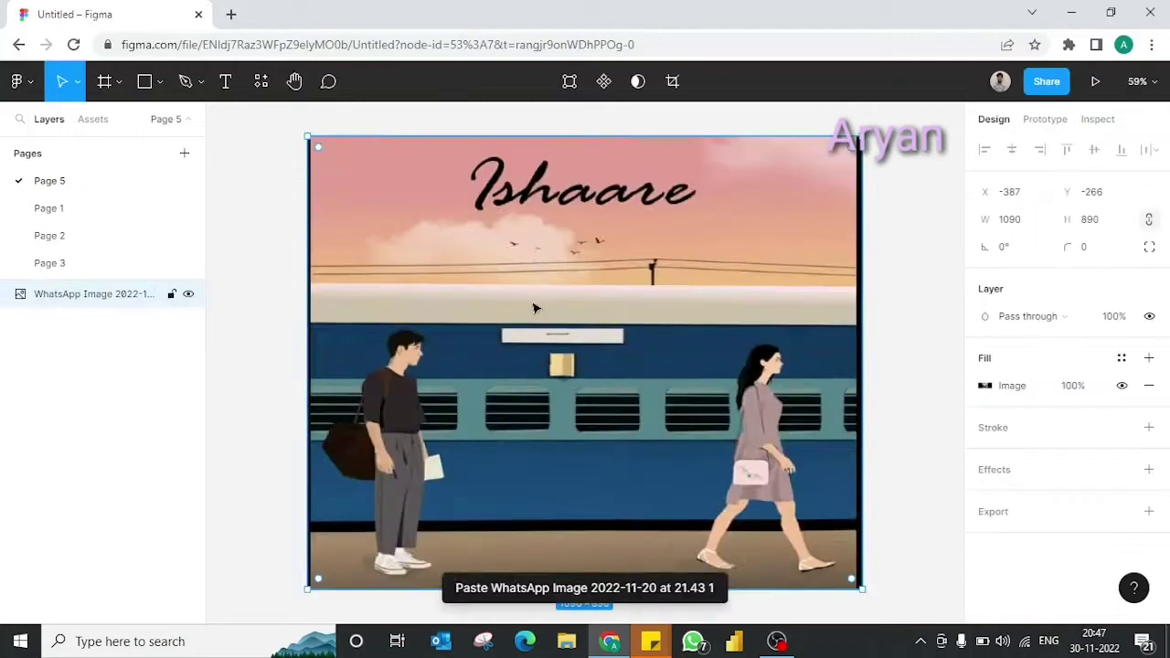
- Create a frame 1090 wide and place it beside the pasted reference image
{"action": "left_click", "coordinate": [651, 287]}
{"action": "key", "text": "f"}
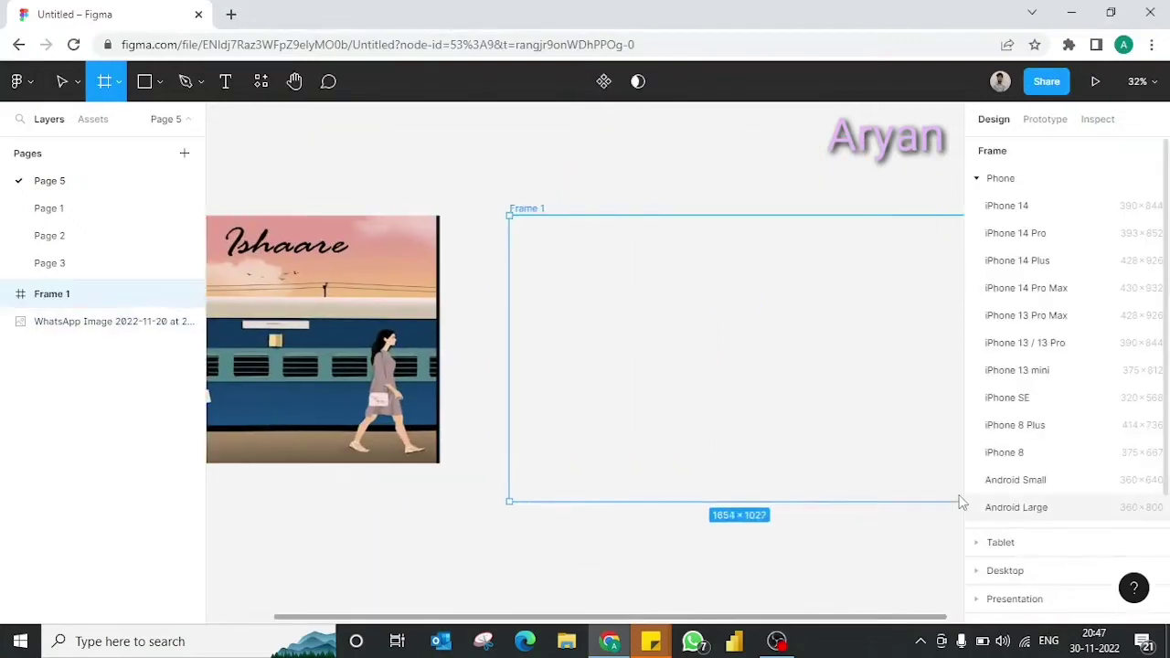
{"action": "left_click_drag", "start_coordinate": [592, 209], "coordinate": [960, 463]}
{"action": "type", "text": "08"}
{"action": "key", "text": "Return"}
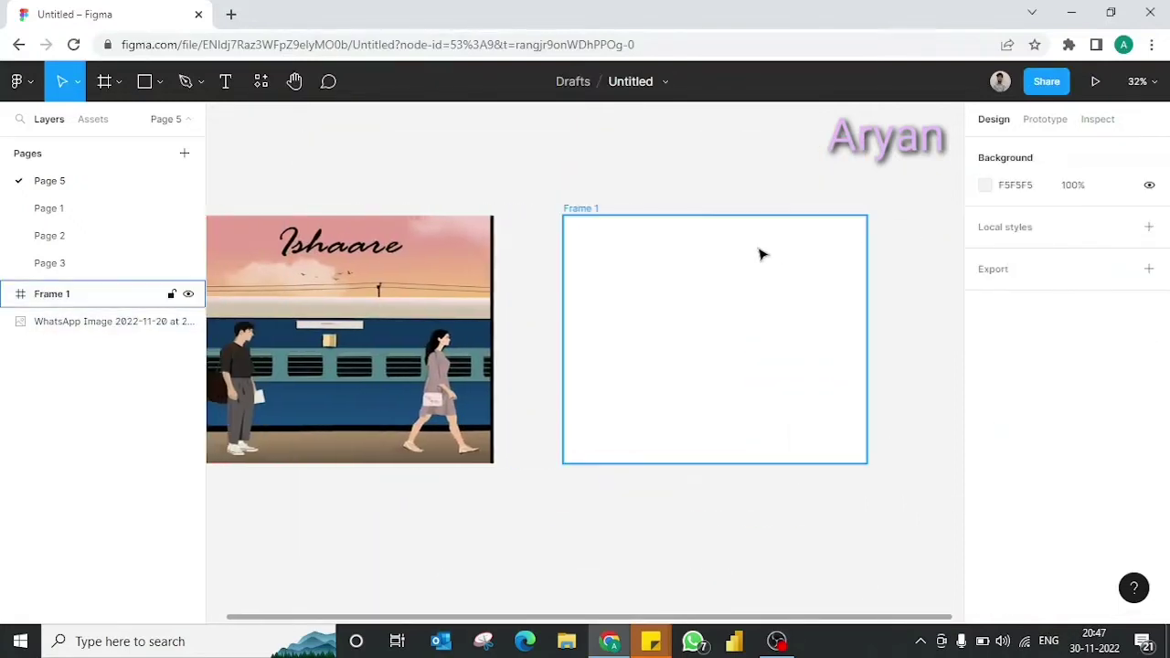
{"action": "left_click_drag", "start_coordinate": [759, 253], "coordinate": [729, 249]}
- Add a layout grid to the frame set to Rows with a count of 12
{"action": "scroll", "coordinate": [729, 250], "scroll_direction": "right", "scroll_amount": 2}
{"action": "key", "text": "r"}
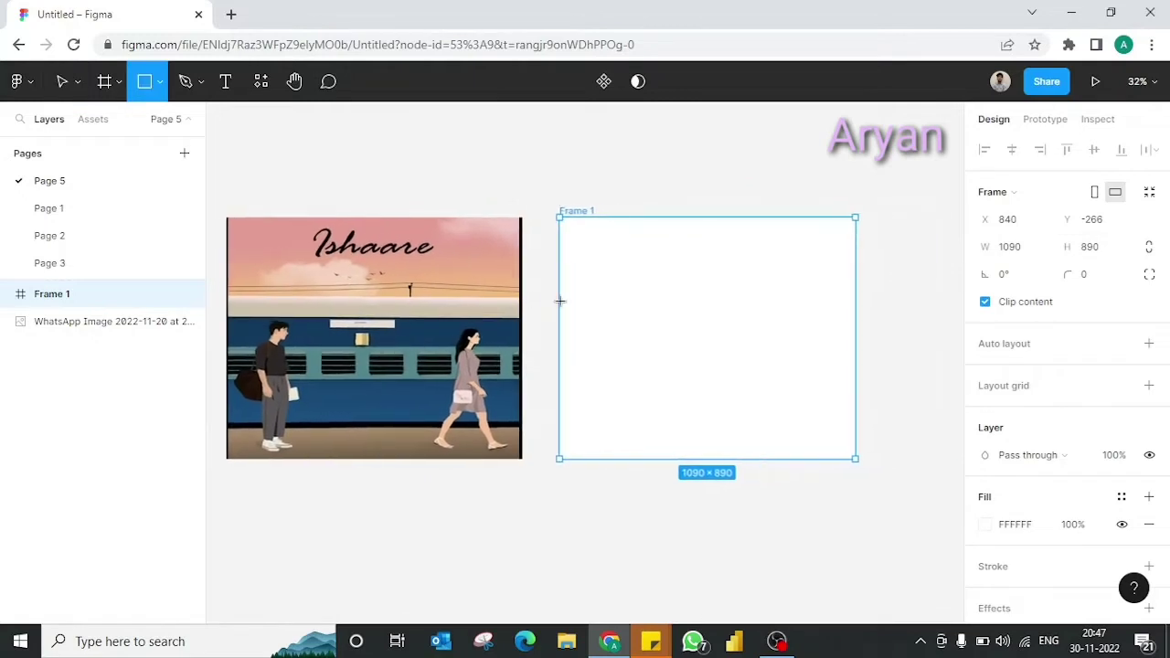
{"action": "scroll", "coordinate": [1052, 558], "scroll_direction": "down", "scroll_amount": 2}
{"action": "left_click", "coordinate": [1149, 296]}
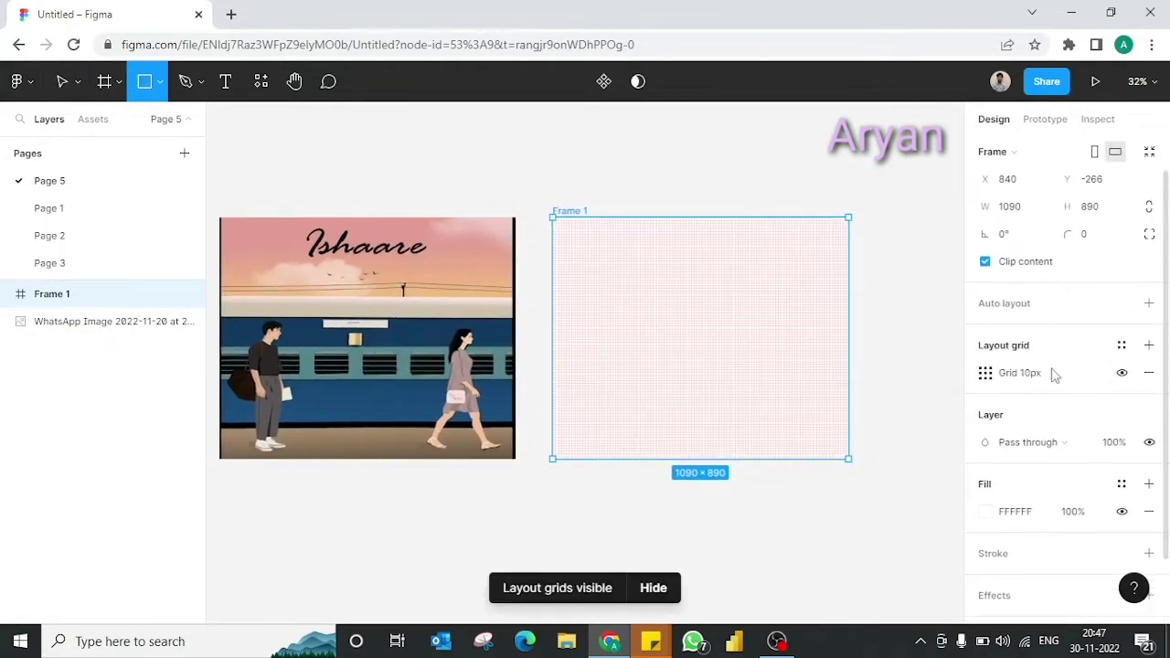
{"action": "left_click", "coordinate": [984, 373]}
{"action": "left_click", "coordinate": [799, 442]}
{"action": "left_click", "coordinate": [798, 462]}
{"action": "key", "text": "Up"}
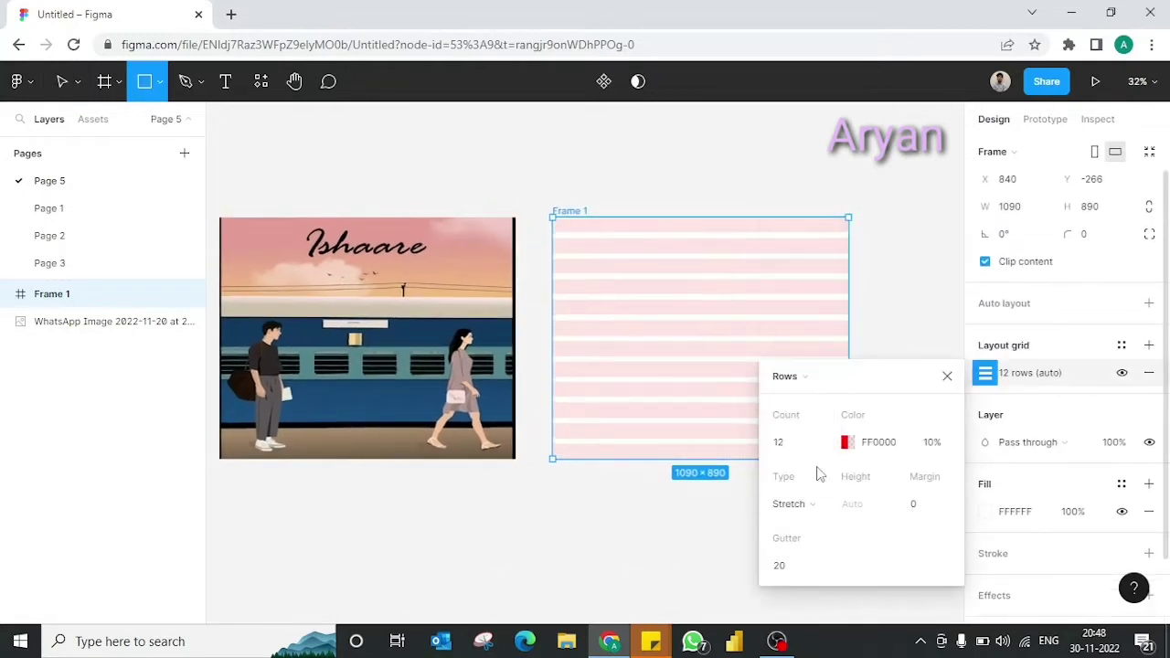
{"action": "left_click", "coordinate": [644, 532]}
- Delete the stray rectangle from the canvas
{"action": "scroll", "coordinate": [650, 491], "scroll_direction": "right", "scroll_amount": 2}
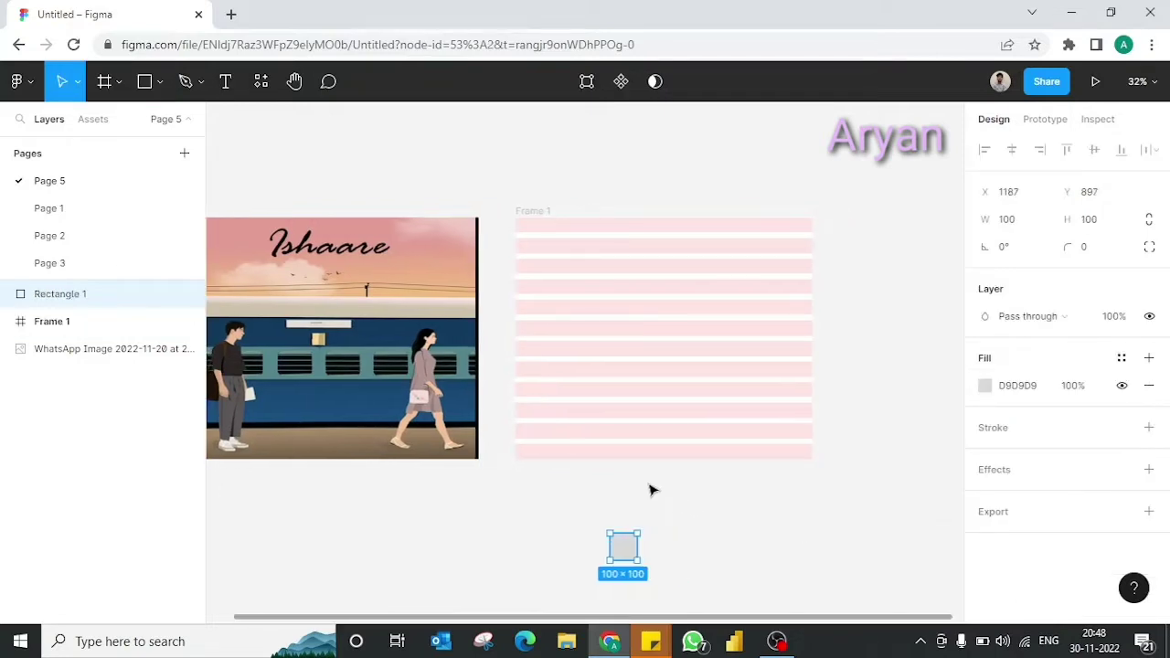
{"action": "key", "text": "Delete"}
{"action": "key", "text": "r"}
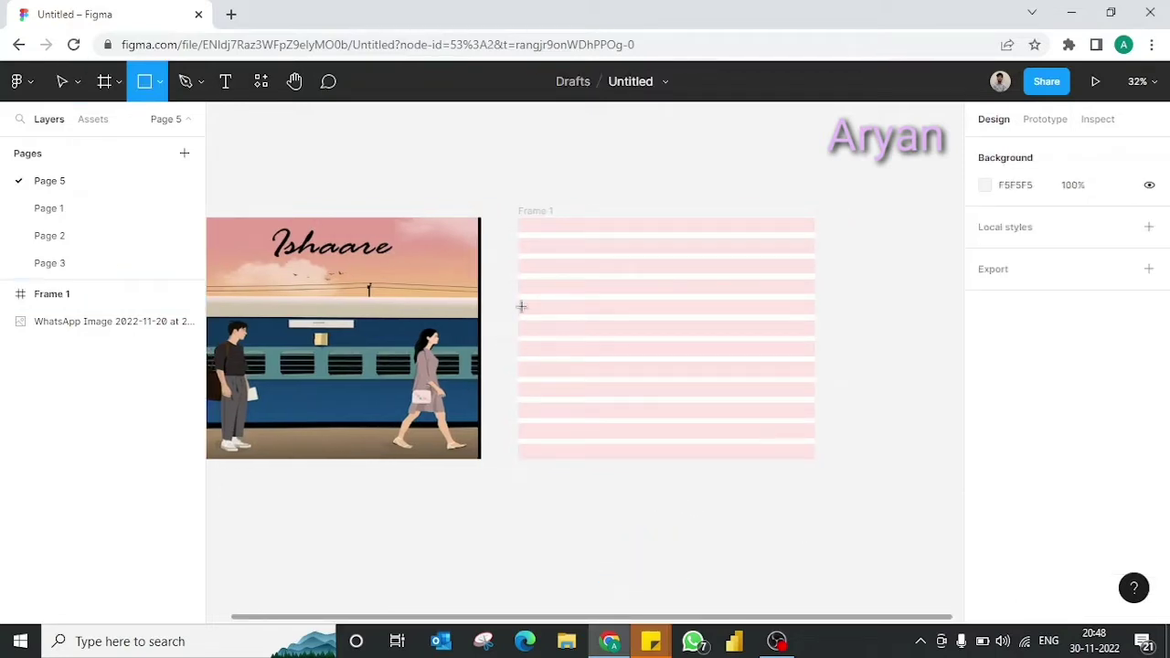
{"action": "scroll", "coordinate": [522, 307], "scroll_direction": "up", "scroll_amount": 3, "text": "ctrl"}
- Draw a wide rectangle across the frame's middle, filled with the carriage blue 194977 from the reference
{"action": "left_click_drag", "start_coordinate": [517, 300], "coordinate": [764, 489]}
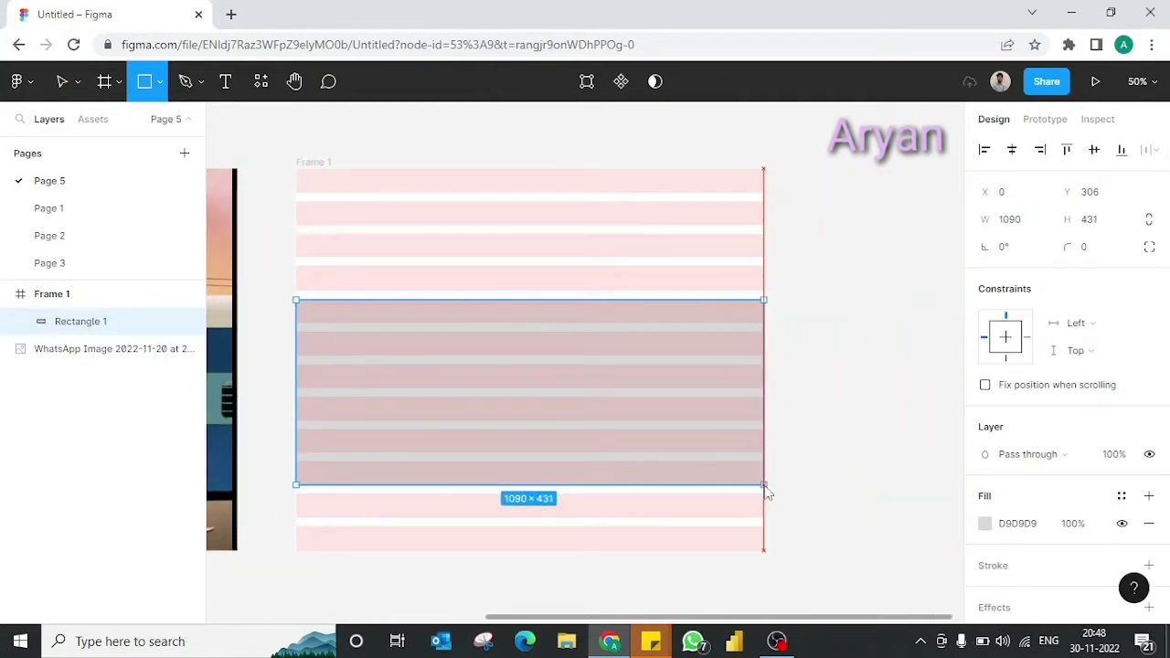
{"action": "scroll", "coordinate": [875, 473], "scroll_direction": "left", "scroll_amount": 2}
{"action": "left_click", "coordinate": [901, 471]}
{"action": "scroll", "coordinate": [901, 471], "scroll_direction": "left", "scroll_amount": 3}
{"action": "left_click", "coordinate": [901, 471]}
{"action": "scroll", "coordinate": [987, 457], "scroll_direction": "down", "scroll_amount": 2}
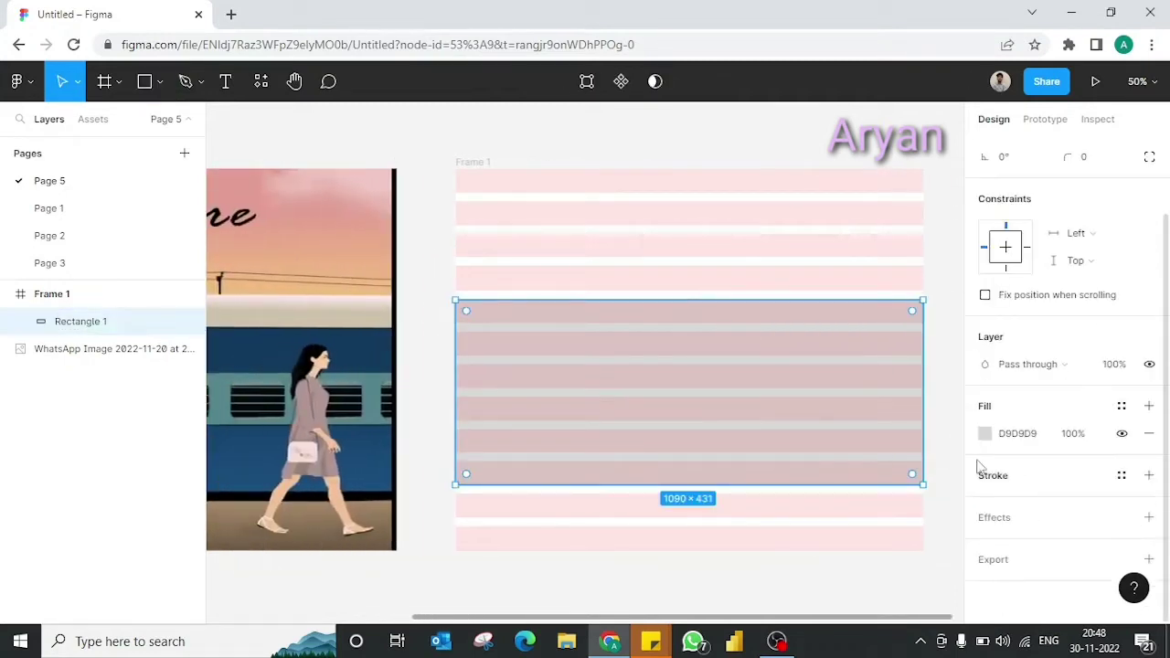
{"action": "left_click", "coordinate": [985, 433]}
{"action": "left_click", "coordinate": [783, 432]}
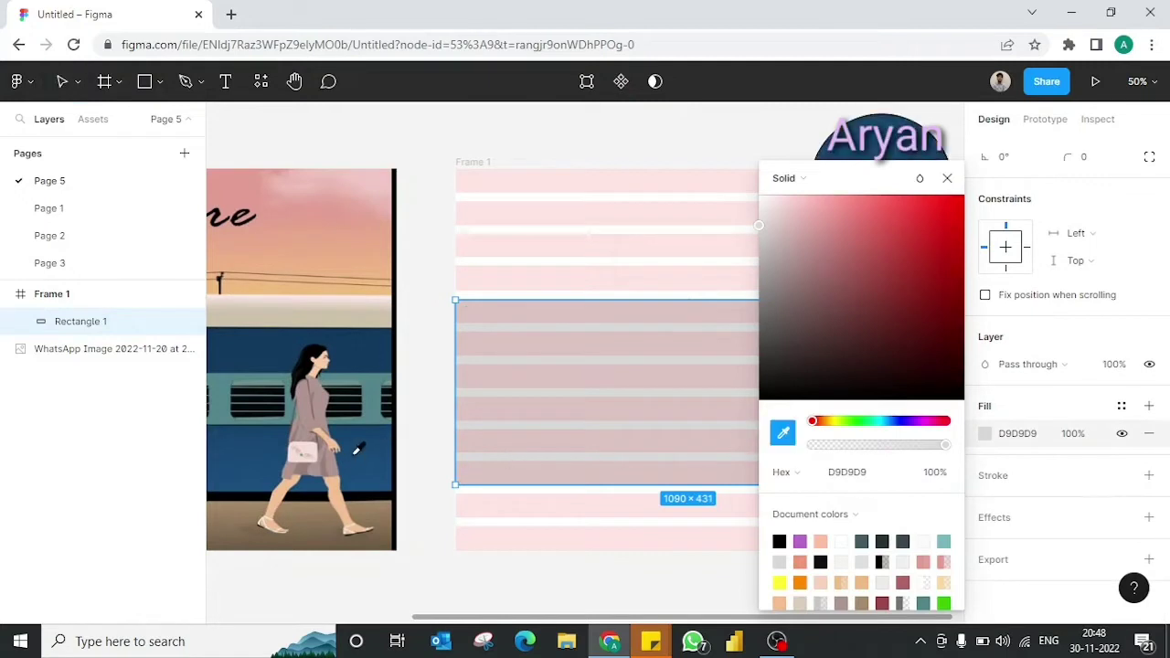
{"action": "left_click", "coordinate": [397, 427]}
{"action": "left_click", "coordinate": [947, 177]}
{"action": "left_click", "coordinate": [949, 255]}
{"action": "scroll", "coordinate": [713, 363], "scroll_direction": "left", "scroll_amount": 1}
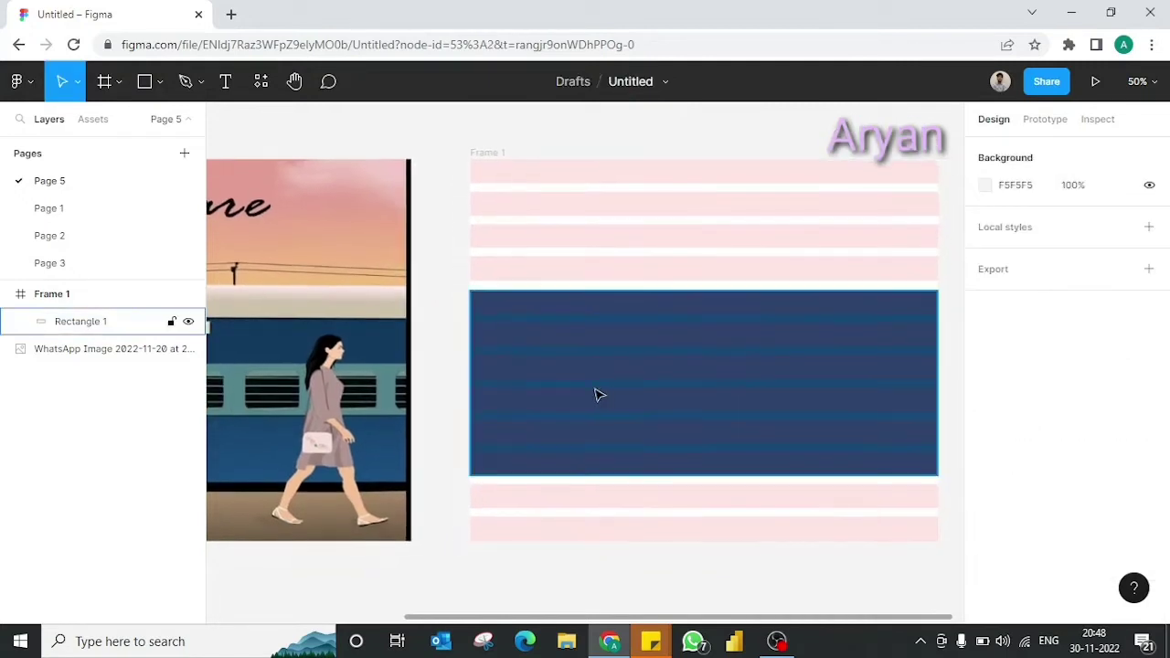
- Nudge the blue body up, extend its bottom, and add a 1087×87 strip along its top
{"action": "key", "text": "r"}
{"action": "left_click", "coordinate": [523, 327]}
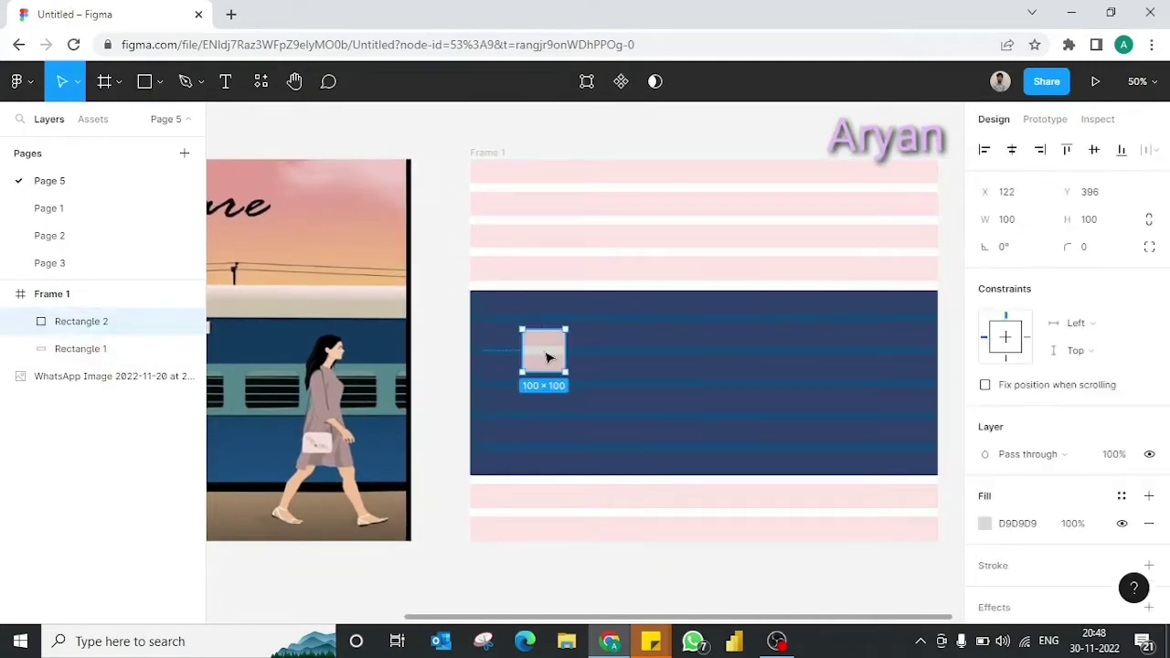
{"action": "key", "text": "Delete"}
{"action": "left_click_drag", "start_coordinate": [516, 337], "coordinate": [530, 340]}
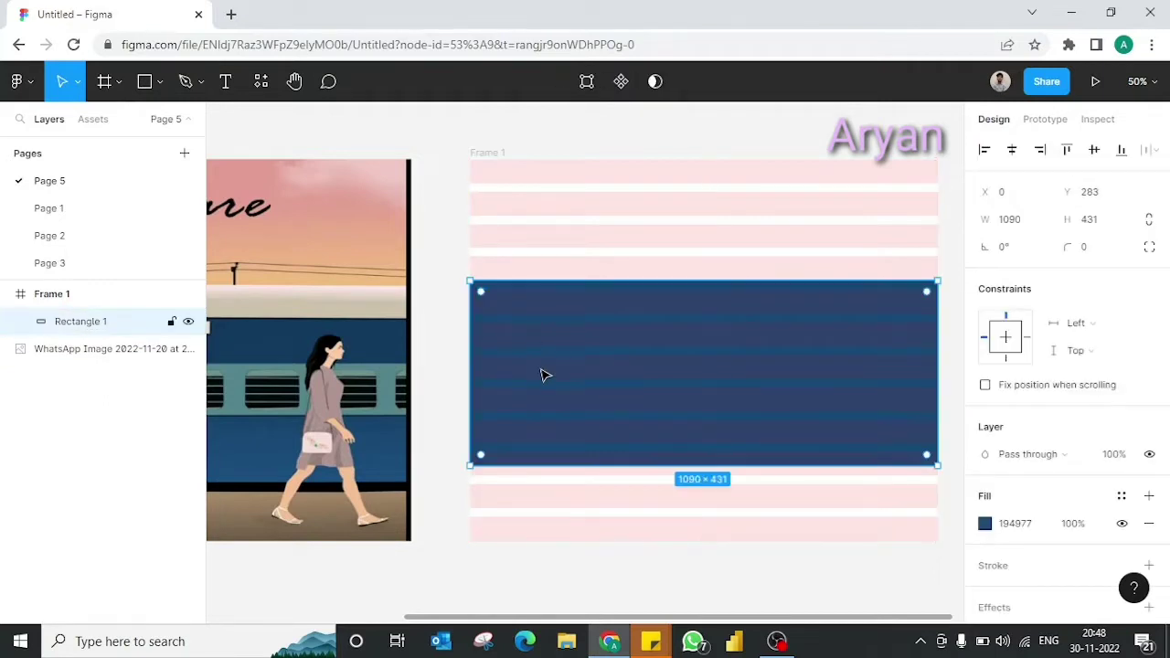
{"action": "left_click_drag", "start_coordinate": [619, 469], "coordinate": [620, 477]}
{"action": "left_click", "coordinate": [445, 366]}
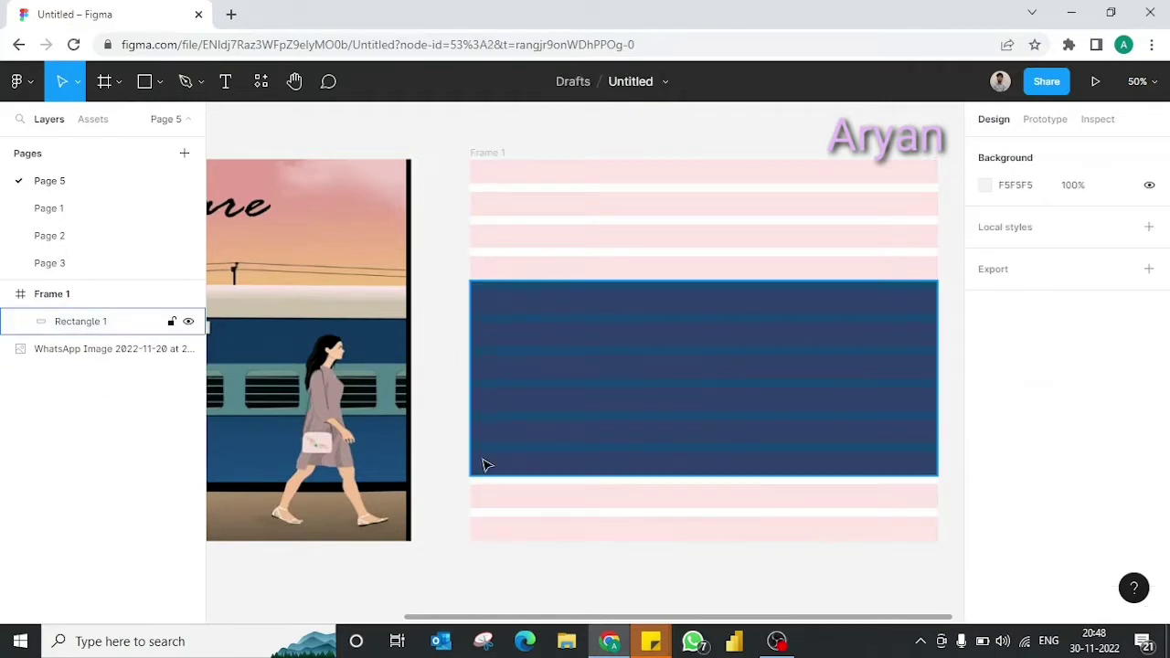
{"action": "key", "text": "r"}
{"action": "left_click_drag", "start_coordinate": [471, 283], "coordinate": [938, 323]}
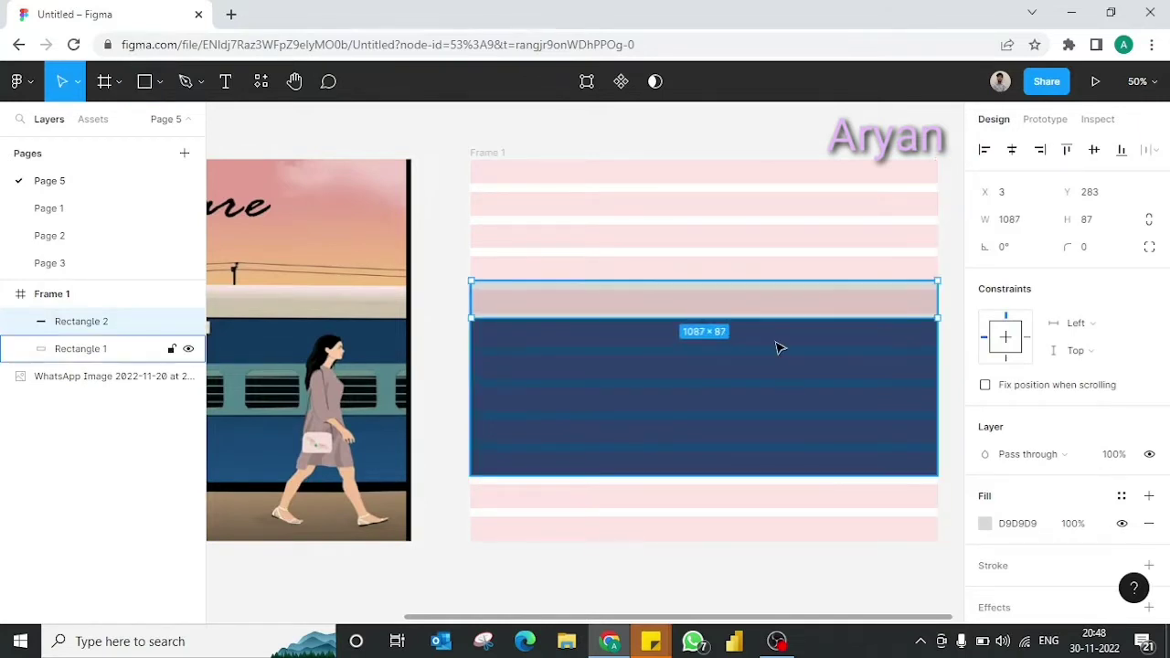
- Select and check the thin top strip and the blue carriage body rectangle
{"action": "left_click", "coordinate": [813, 369]}
{"action": "key", "text": "shift+Tab"}
{"action": "scroll", "coordinate": [1042, 484], "scroll_direction": "down", "scroll_amount": 2}
{"action": "left_click", "coordinate": [802, 513]}
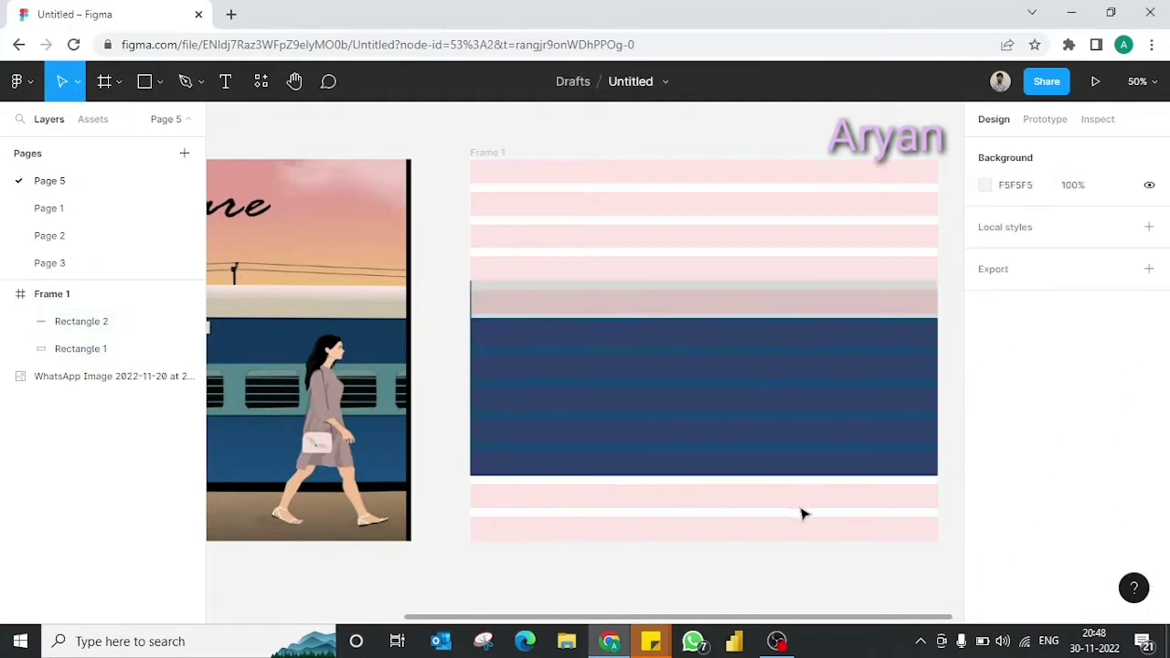
{"action": "left_click", "coordinate": [637, 462]}
{"action": "left_click", "coordinate": [690, 514]}
{"action": "scroll", "coordinate": [652, 348], "scroll_direction": "left", "scroll_amount": 2}
{"action": "left_click", "coordinate": [649, 307]}
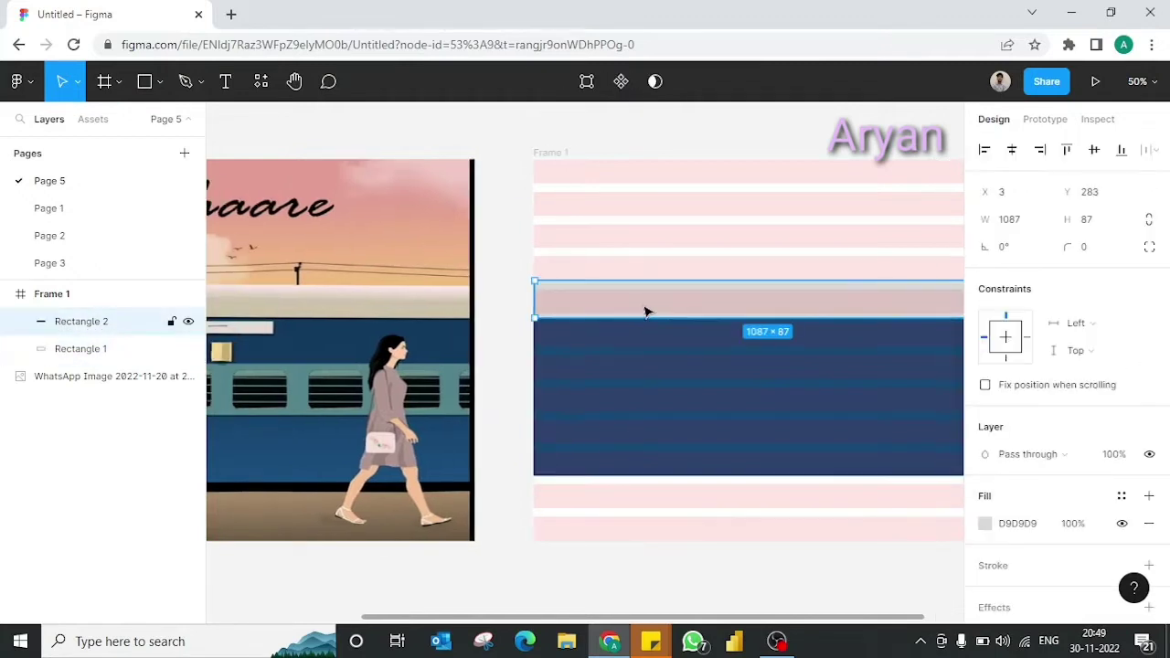
{"action": "scroll", "coordinate": [648, 311], "scroll_direction": "right", "scroll_amount": 5}
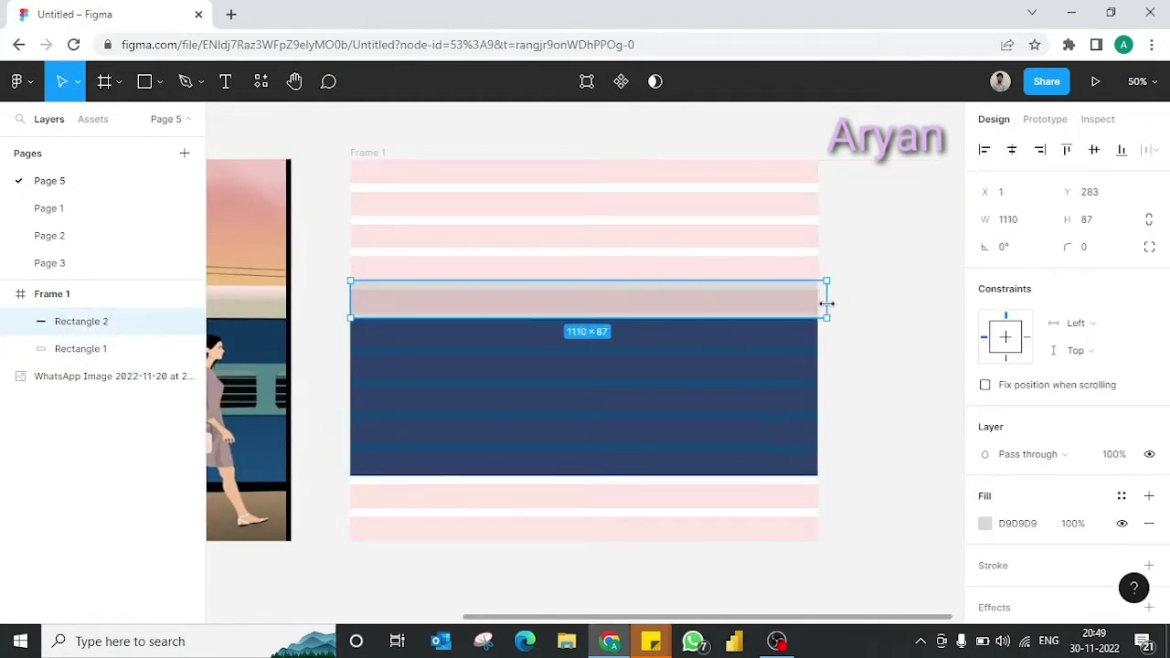
{"action": "left_click", "coordinate": [682, 378]}
{"action": "scroll", "coordinate": [682, 378], "scroll_direction": "left", "scroll_amount": 3}
{"action": "scroll", "coordinate": [682, 381], "scroll_direction": "left", "scroll_amount": 1}
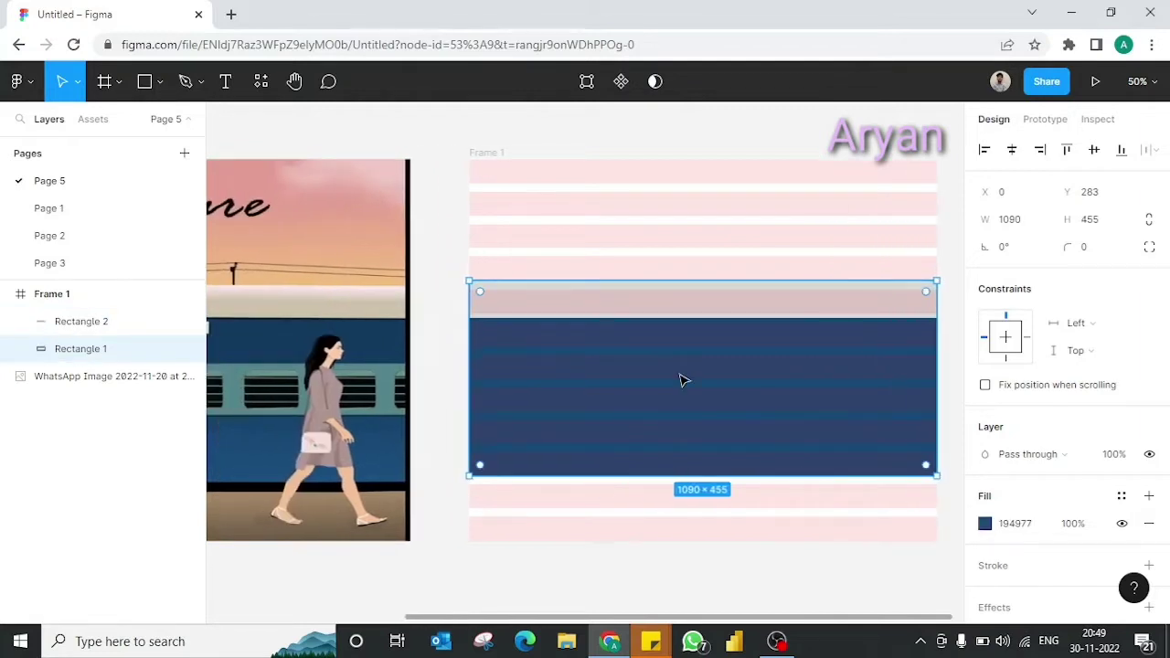
- Draw a 1090×148 band across the middle of the blue body
{"action": "key", "text": "r"}
{"action": "scroll", "coordinate": [576, 358], "scroll_direction": "left", "scroll_amount": 2}
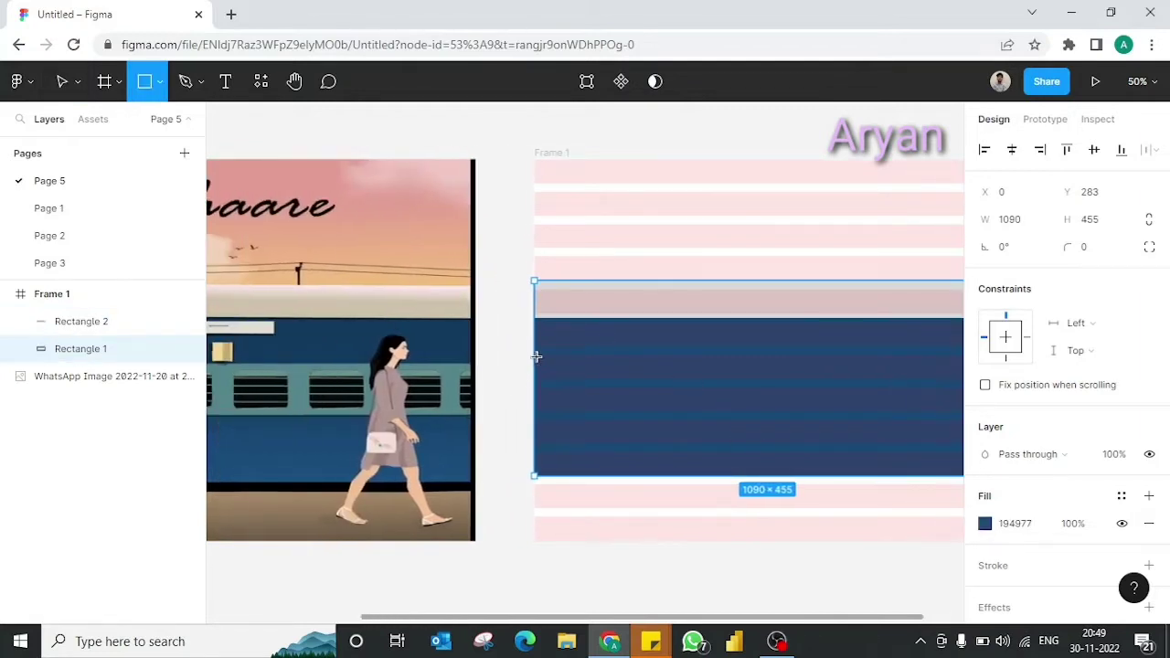
{"action": "left_click_drag", "start_coordinate": [535, 350], "coordinate": [773, 420]}
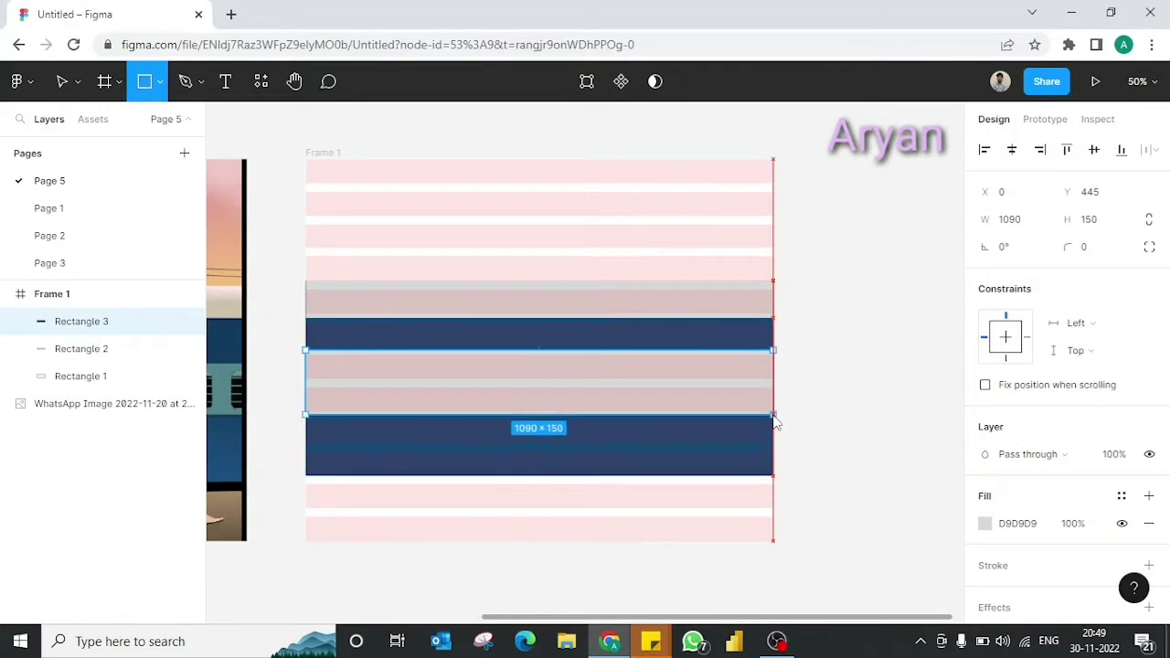
{"action": "mouse_move", "coordinate": [773, 420]}
{"action": "left_mouse_down"}
{"action": "mouse_move", "coordinate": [782, 402]}
{"action": "mouse_move", "coordinate": [748, 435]}
{"action": "left_mouse_up"}
{"action": "scroll", "coordinate": [854, 411], "scroll_direction": "left", "scroll_amount": 3}
{"action": "scroll", "coordinate": [781, 402], "scroll_direction": "left", "scroll_amount": 3}
{"action": "scroll", "coordinate": [781, 399], "scroll_direction": "left", "scroll_amount": 3}
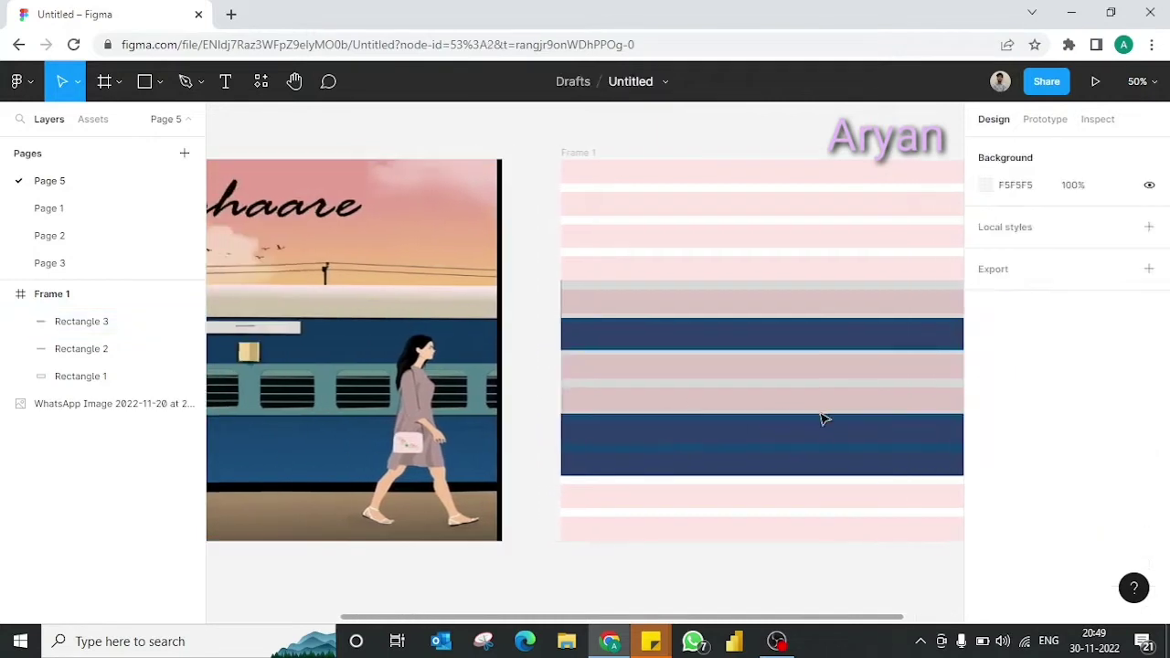
{"action": "scroll", "coordinate": [742, 418], "scroll_direction": "right", "scroll_amount": 1}
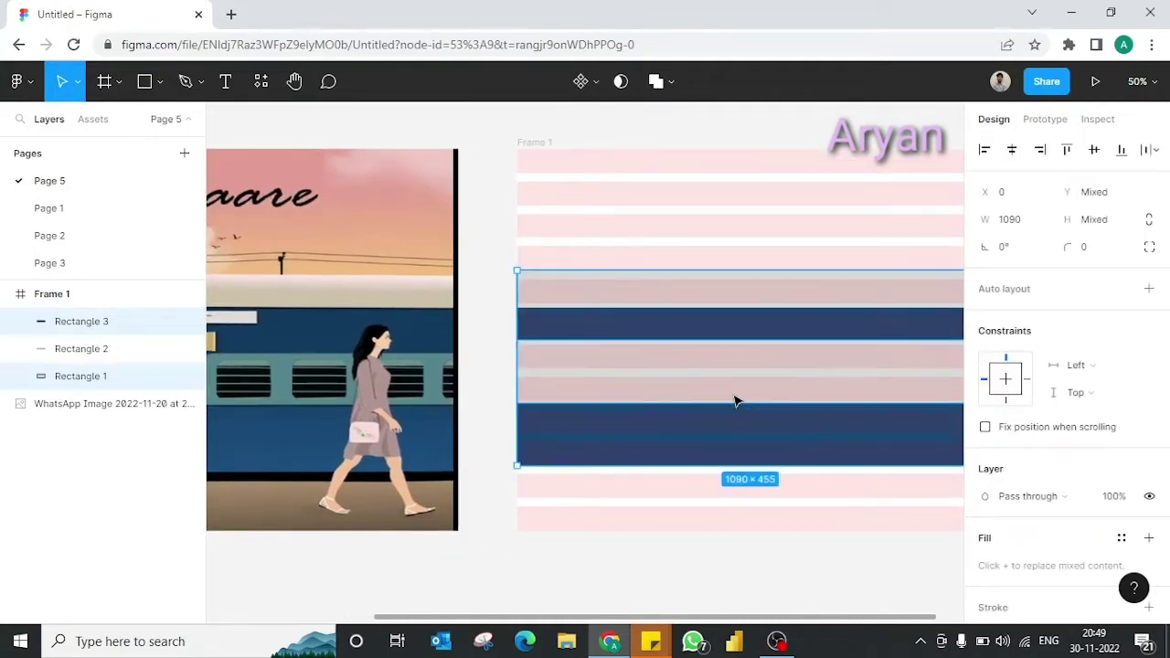
- Fill the band with the reference's teal stripe colour, 52848C
{"action": "left_click", "coordinate": [711, 388]}
{"action": "scroll", "coordinate": [711, 387], "scroll_direction": "right", "scroll_amount": 3}
{"action": "left_click", "coordinate": [985, 524]}
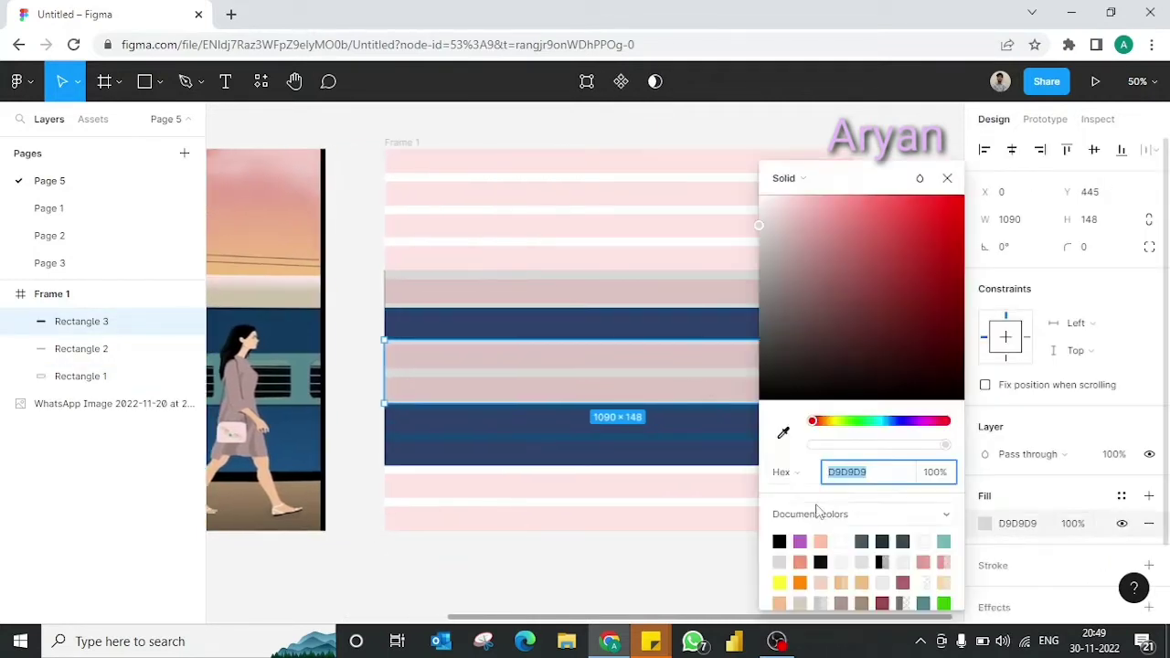
{"action": "left_click", "coordinate": [783, 432]}
{"action": "left_click", "coordinate": [274, 366]}
{"action": "left_click", "coordinate": [947, 178]}
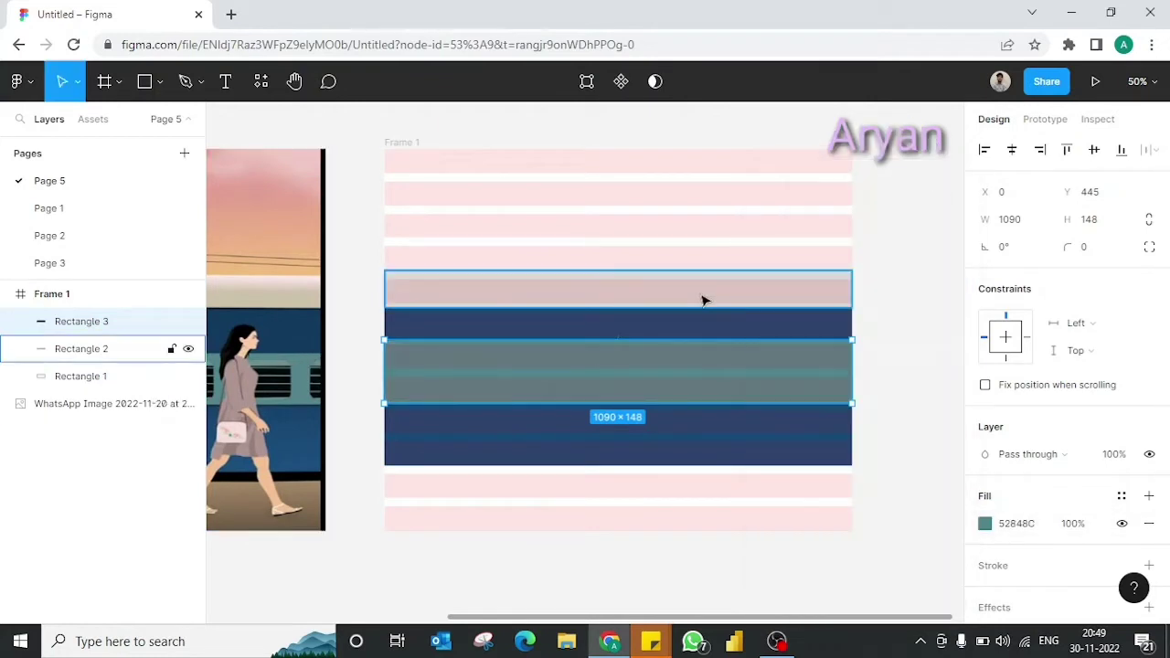
{"action": "scroll", "coordinate": [490, 303], "scroll_direction": "left", "scroll_amount": 3}
{"action": "key", "text": "Escape"}
{"action": "key", "text": "r"}
{"action": "scroll", "coordinate": [595, 452], "scroll_direction": "left", "scroll_amount": 3}
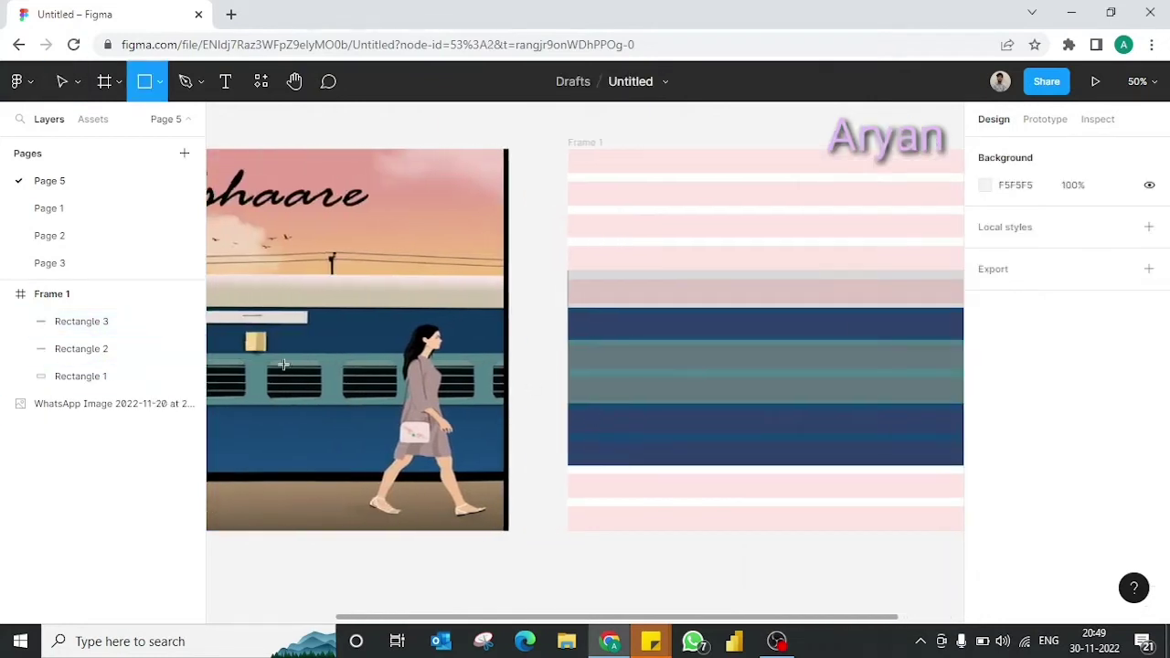
- Make a 145×110 window rectangle with corner radius 27 on the teal band
{"action": "left_click_drag", "start_coordinate": [267, 359], "coordinate": [316, 394]}
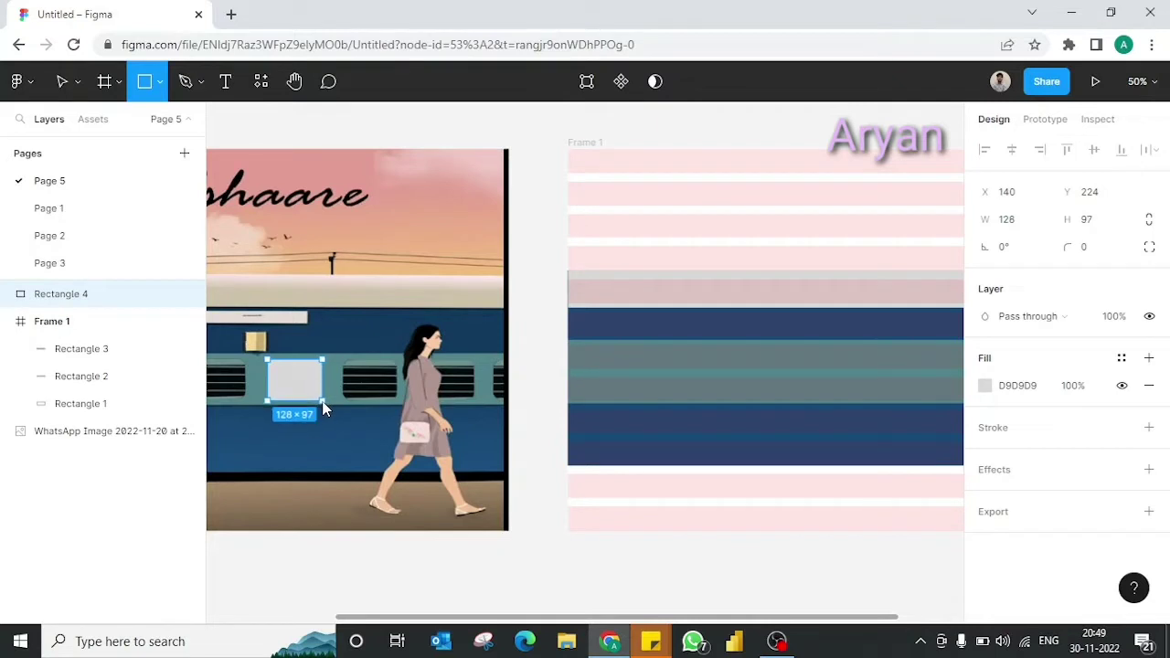
{"action": "mouse_move", "coordinate": [1068, 247]}
{"action": "left_mouse_down"}
{"action": "mouse_move", "coordinate": [1104, 247]}
{"action": "mouse_move", "coordinate": [1075, 245]}
{"action": "left_mouse_up"}
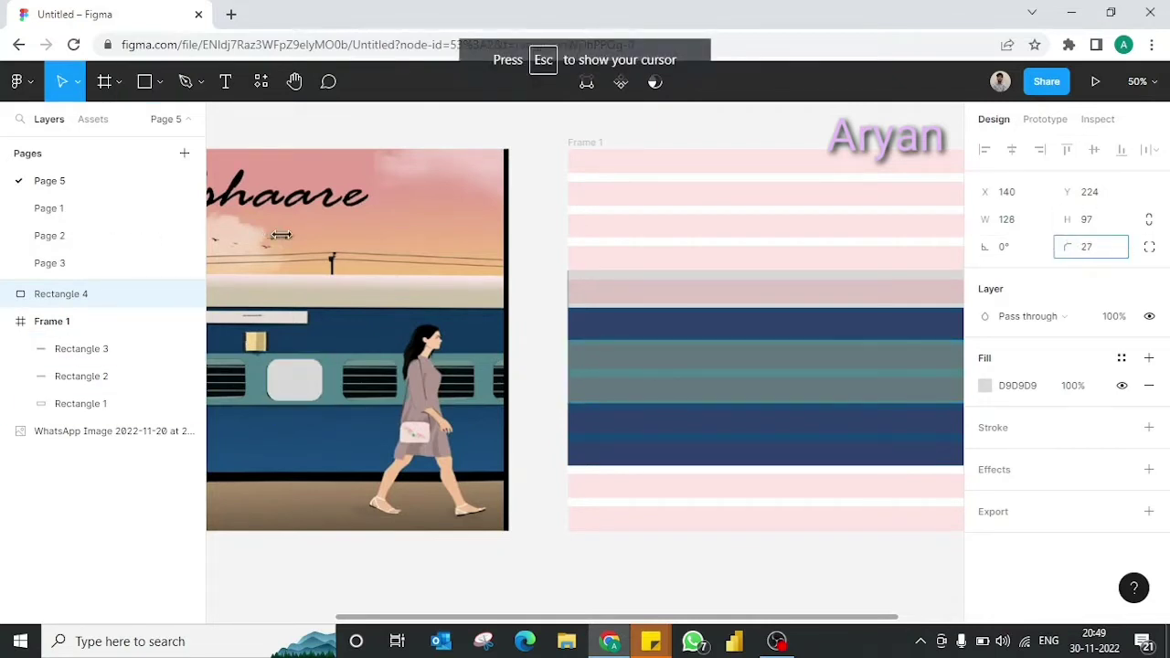
{"action": "left_click_drag", "start_coordinate": [292, 381], "coordinate": [619, 377]}
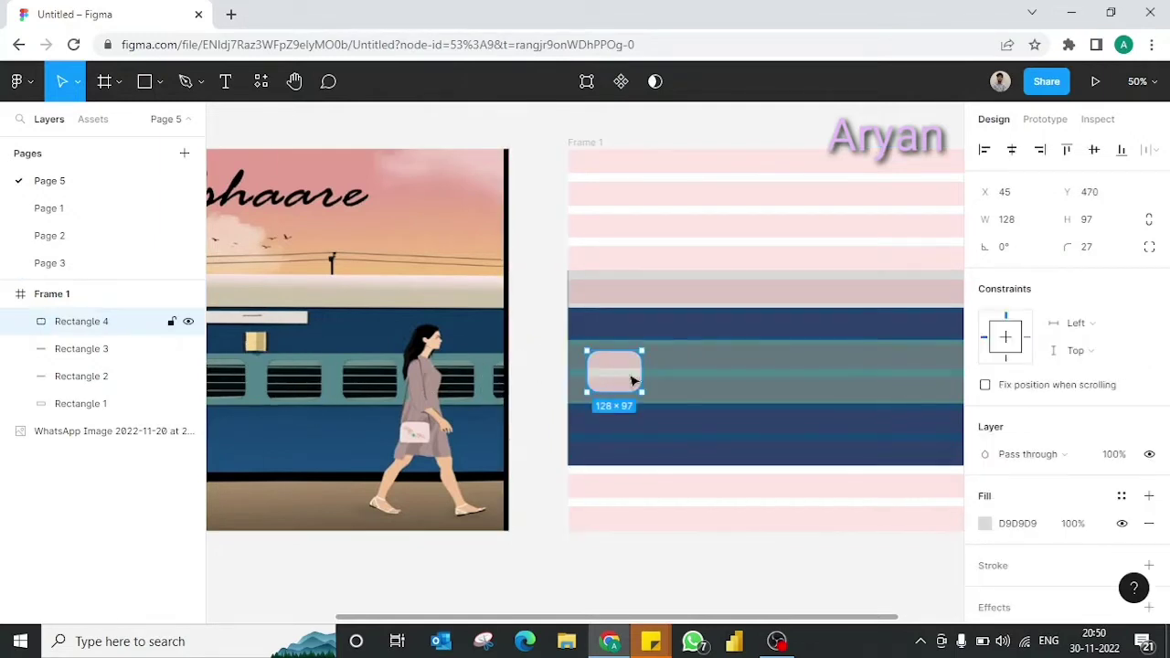
{"action": "left_click_drag", "start_coordinate": [641, 394], "coordinate": [649, 397]}
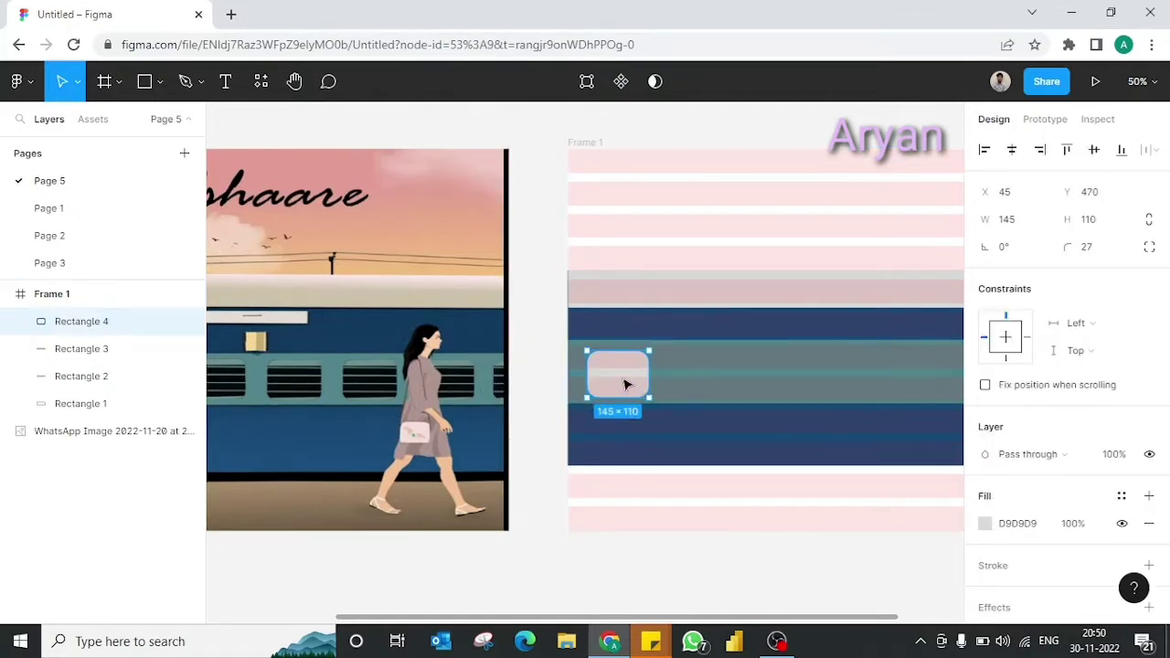
- Shift the rounded window slightly lower on the band's left end and deselect it
{"action": "scroll", "coordinate": [616, 381], "scroll_direction": "down", "scroll_amount": 2}
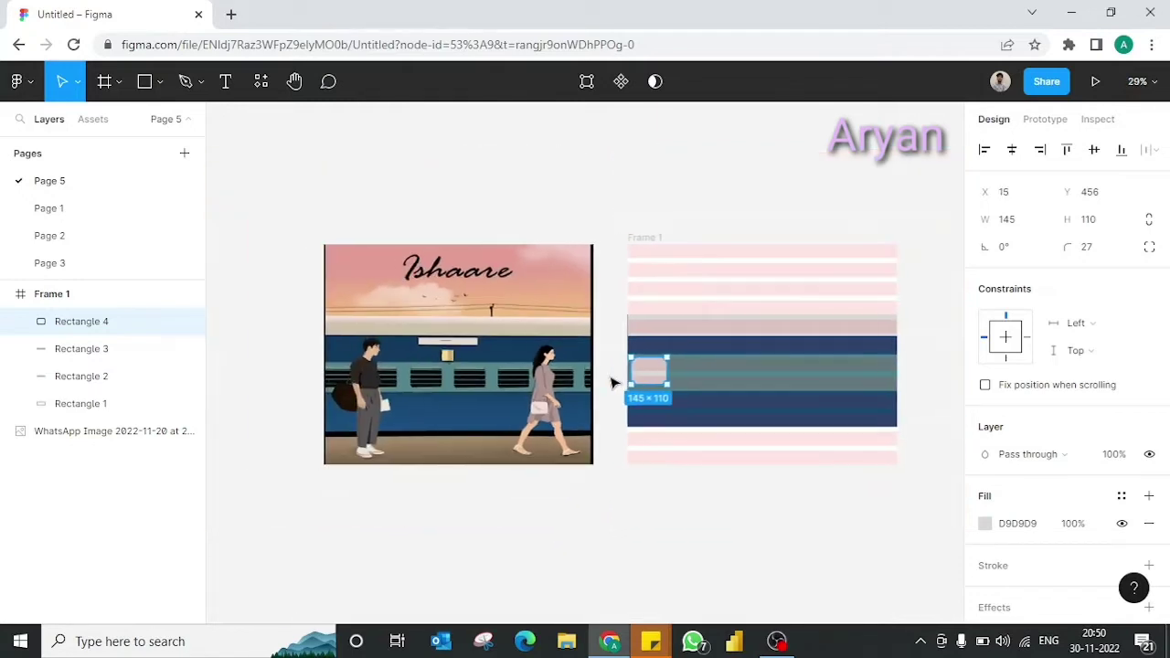
{"action": "scroll", "coordinate": [612, 384], "scroll_direction": "up", "scroll_amount": 2}
{"action": "scroll", "coordinate": [595, 389], "scroll_direction": "up", "scroll_amount": 2}
{"action": "scroll", "coordinate": [588, 395], "scroll_direction": "left", "scroll_amount": 2}
{"action": "scroll", "coordinate": [588, 395], "scroll_direction": "left", "scroll_amount": 2}
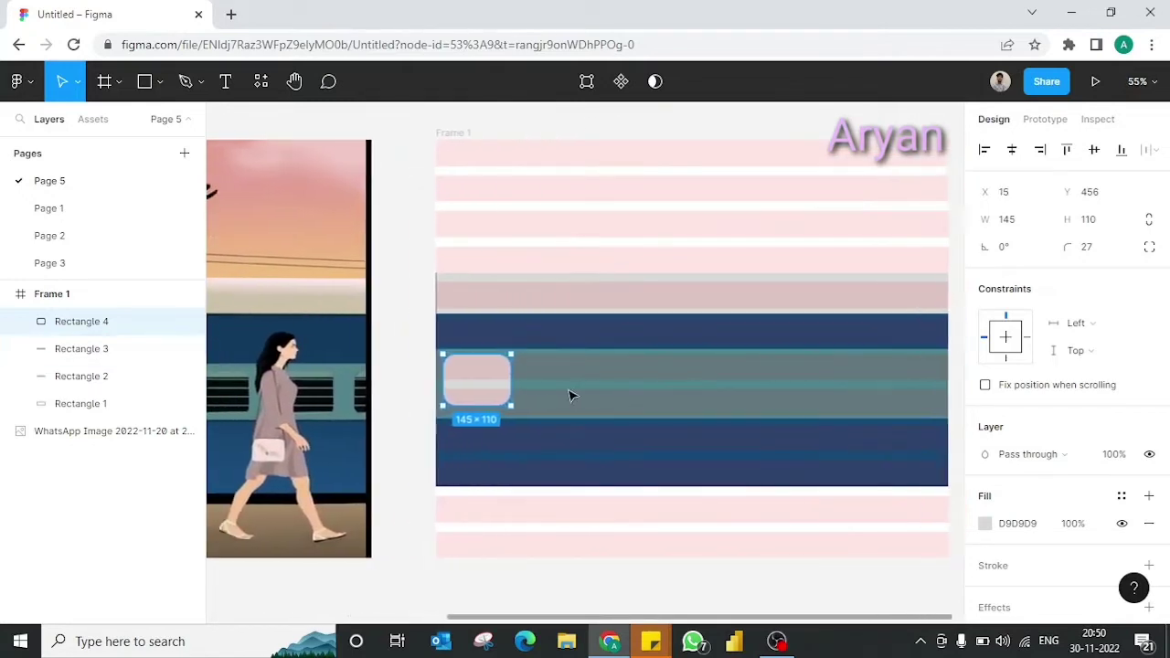
{"action": "left_click_drag", "start_coordinate": [488, 387], "coordinate": [486, 393]}
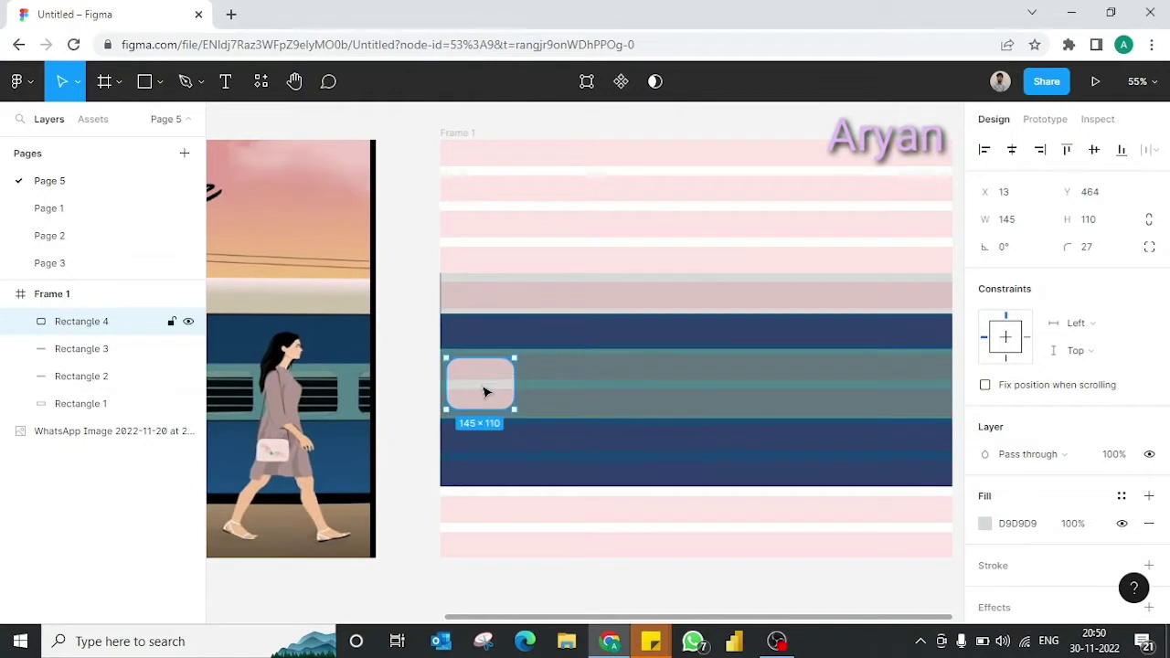
{"action": "left_click", "coordinate": [400, 397]}
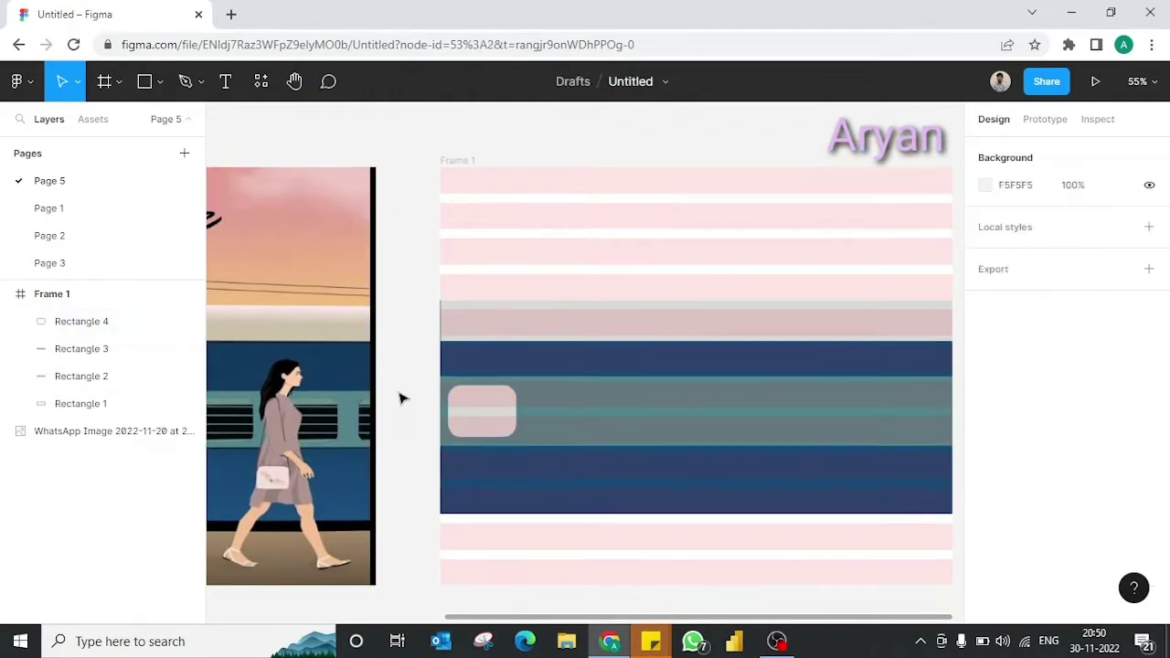
{"action": "scroll", "coordinate": [399, 397], "scroll_direction": "up", "scroll_amount": 2}
{"action": "scroll", "coordinate": [401, 397], "scroll_direction": "up", "scroll_amount": 3}
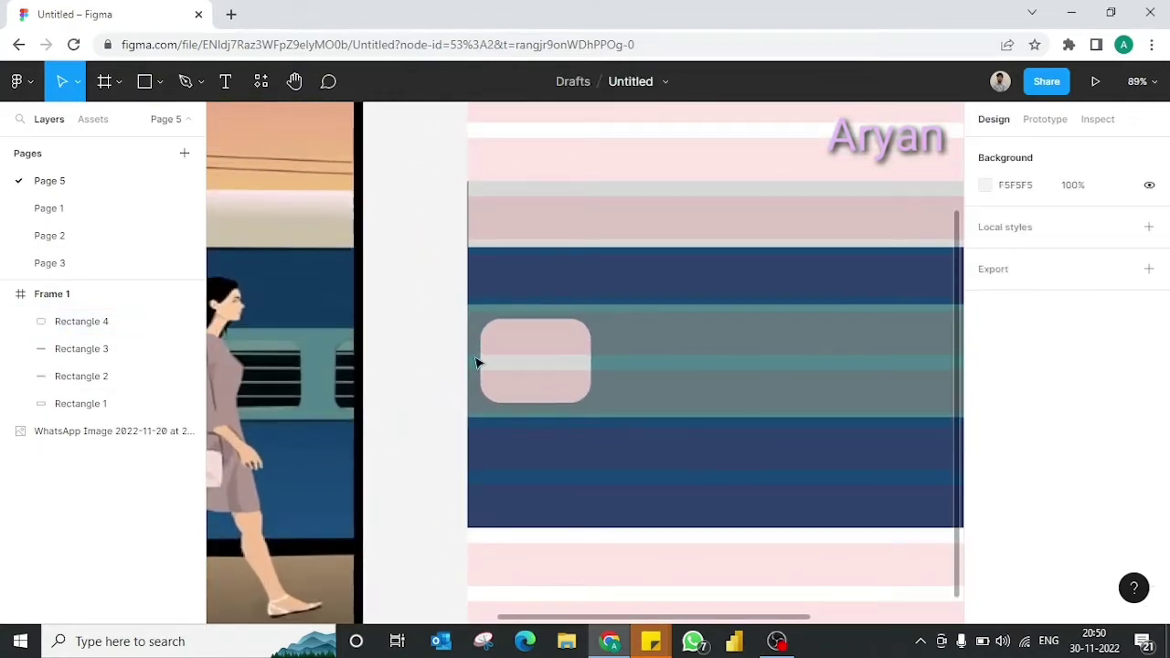
- Draw a 2 px black horizontal line across the window and duplicate it lower
{"action": "key", "text": "l"}
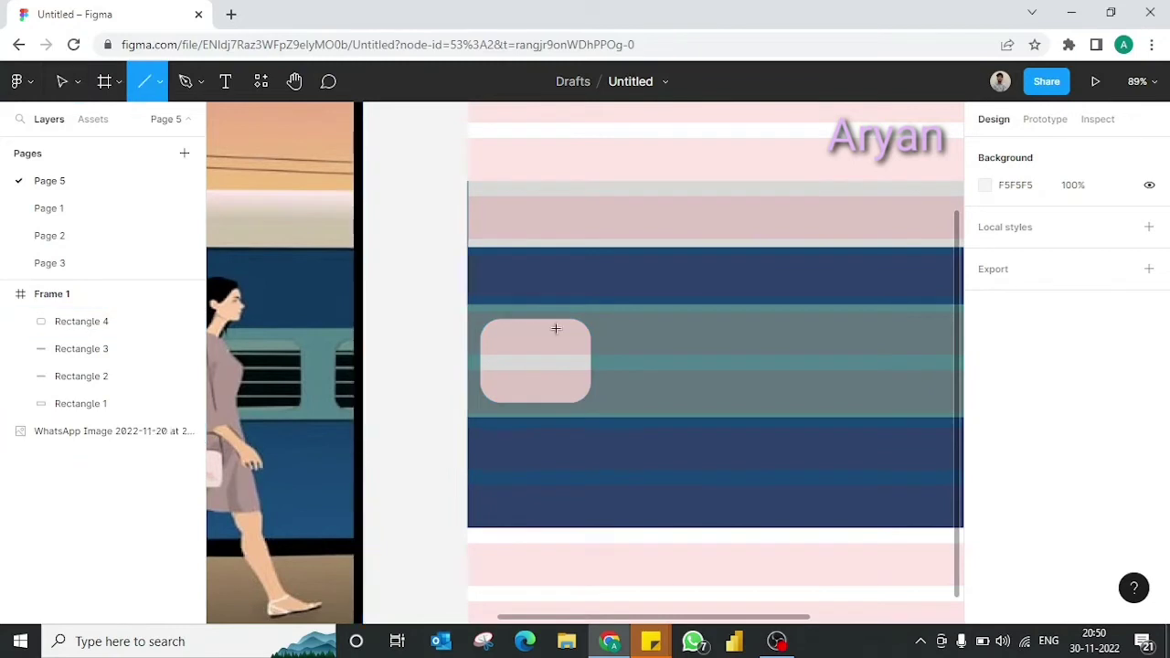
{"action": "left_click_drag", "start_coordinate": [482, 337], "coordinate": [590, 337]}
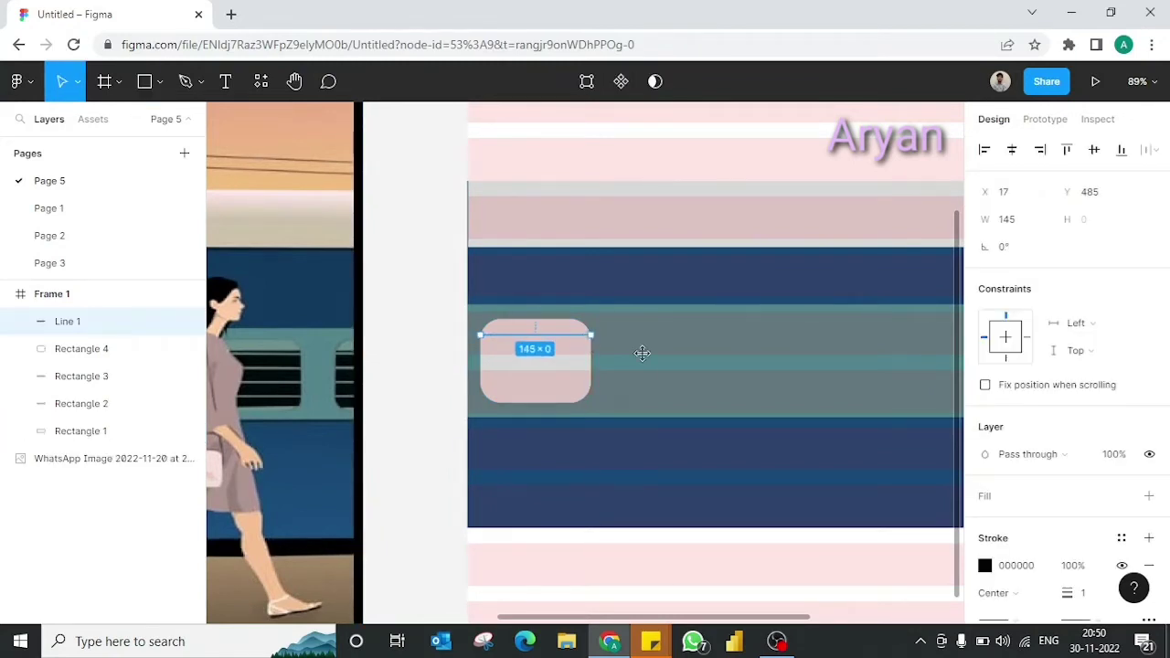
{"action": "scroll", "coordinate": [980, 451], "scroll_direction": "down", "scroll_amount": 3}
{"action": "left_click_drag", "start_coordinate": [1062, 450], "coordinate": [1072, 450]}
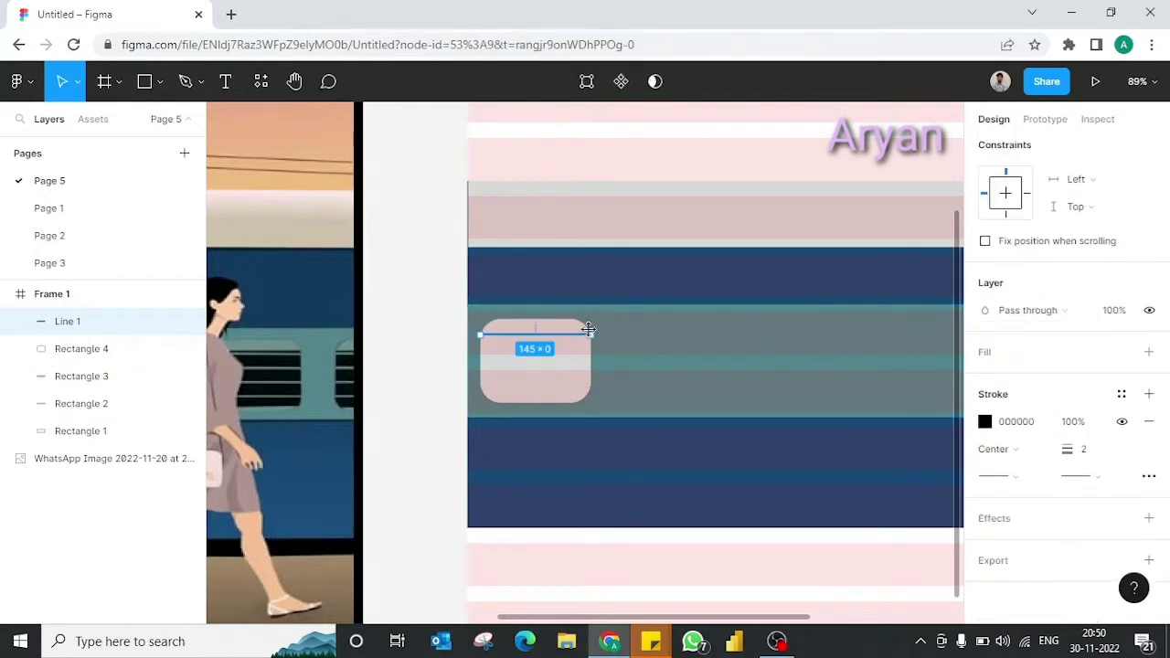
{"action": "scroll", "coordinate": [631, 370], "scroll_direction": "up", "scroll_amount": 3}
{"action": "key", "text": "ctrl+d"}
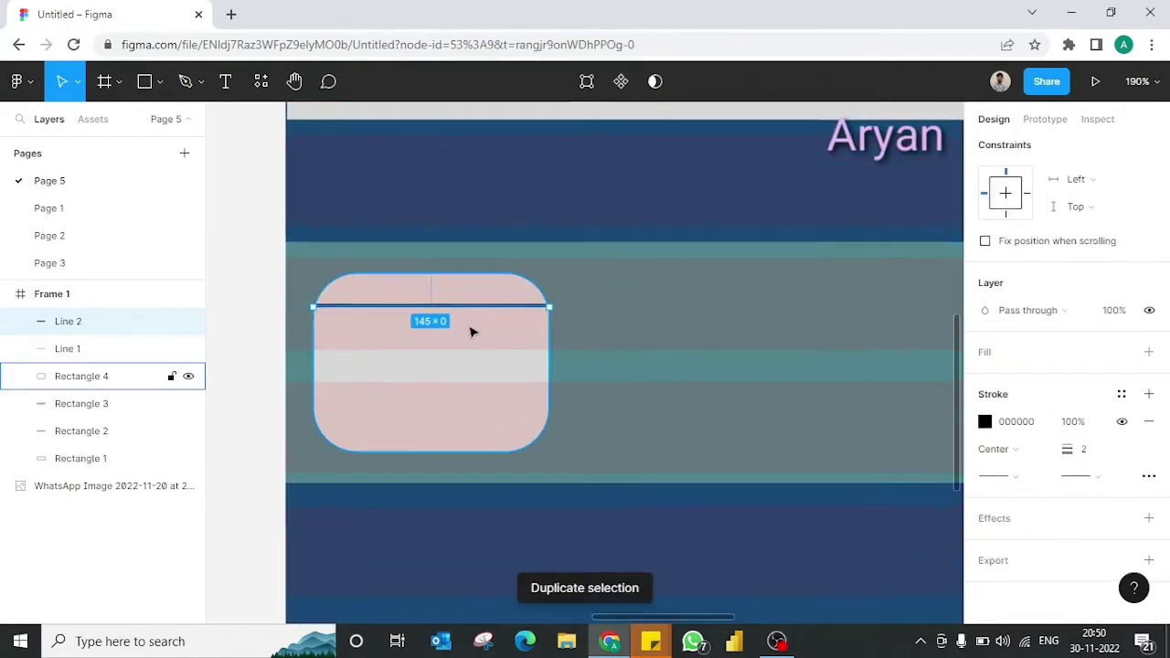
{"action": "left_click_drag", "start_coordinate": [449, 308], "coordinate": [453, 337]}
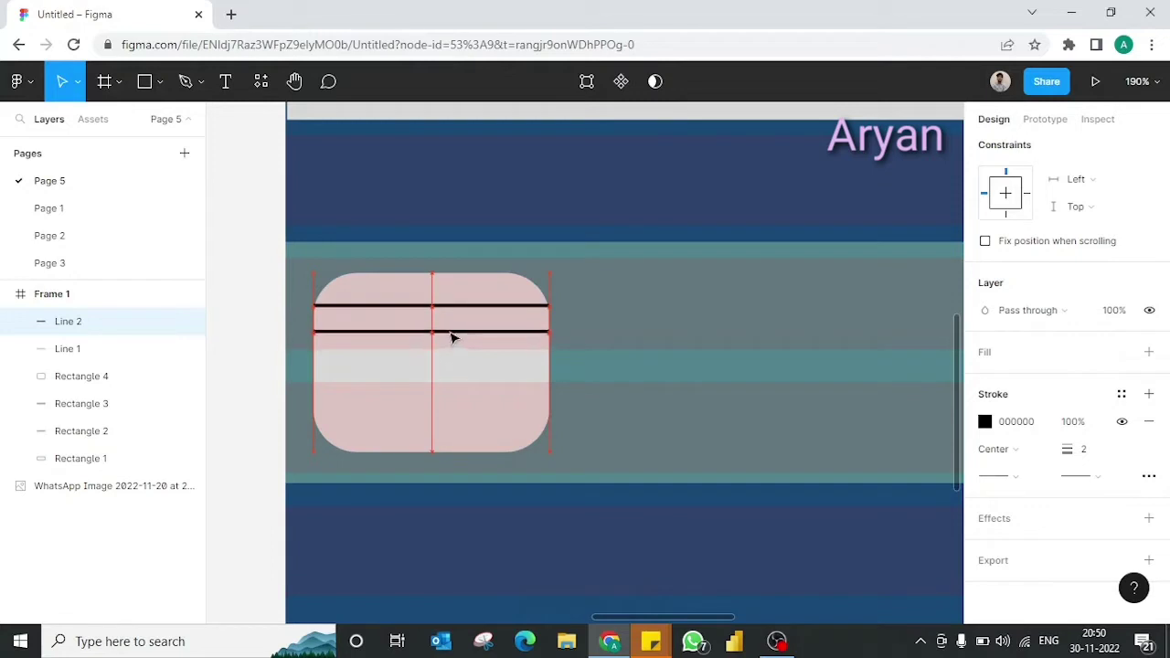
- Duplicate more lines, nudge the top one, and select all four lines
{"action": "key", "text": "ctrl+d"}
{"action": "key", "text": "ctrl+d"}
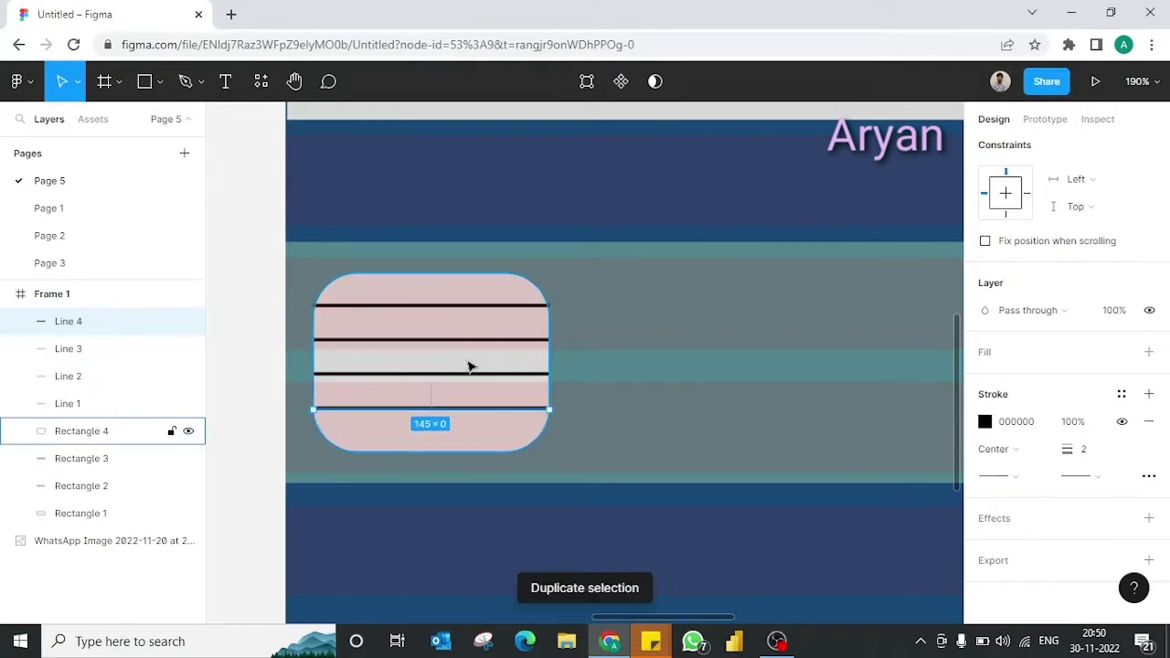
{"action": "left_click", "coordinate": [461, 309]}
{"action": "left_click_drag", "start_coordinate": [550, 309], "coordinate": [546, 314]}
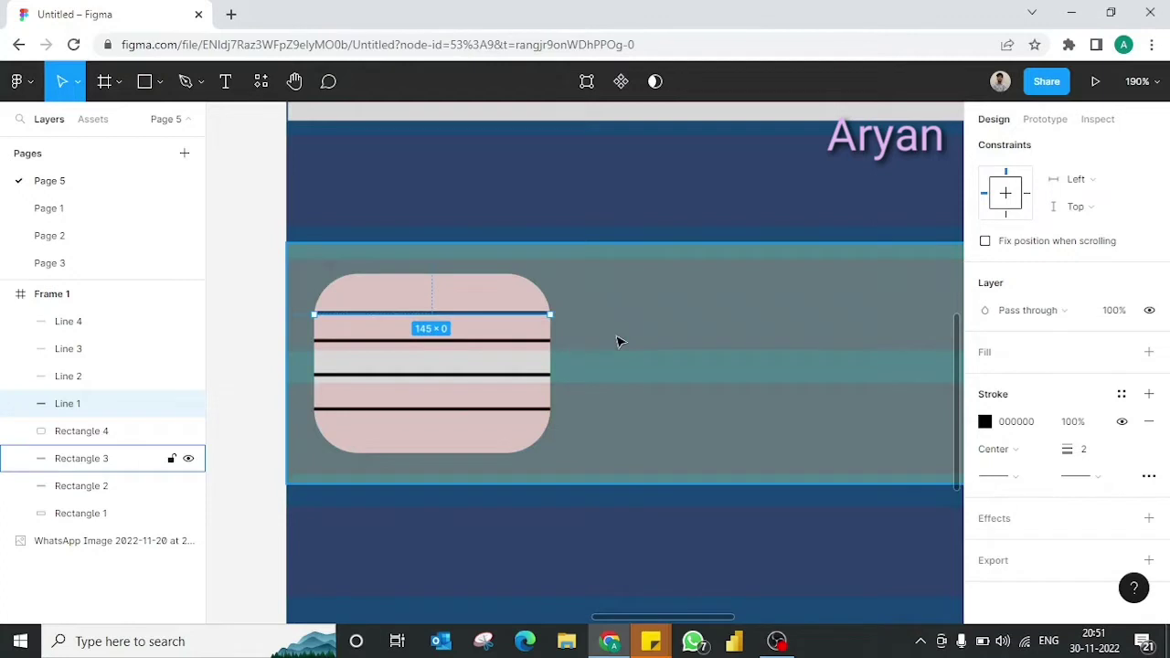
{"action": "left_click", "coordinate": [517, 341], "text": "shift"}
{"action": "left_click", "coordinate": [521, 376], "text": "shift"}
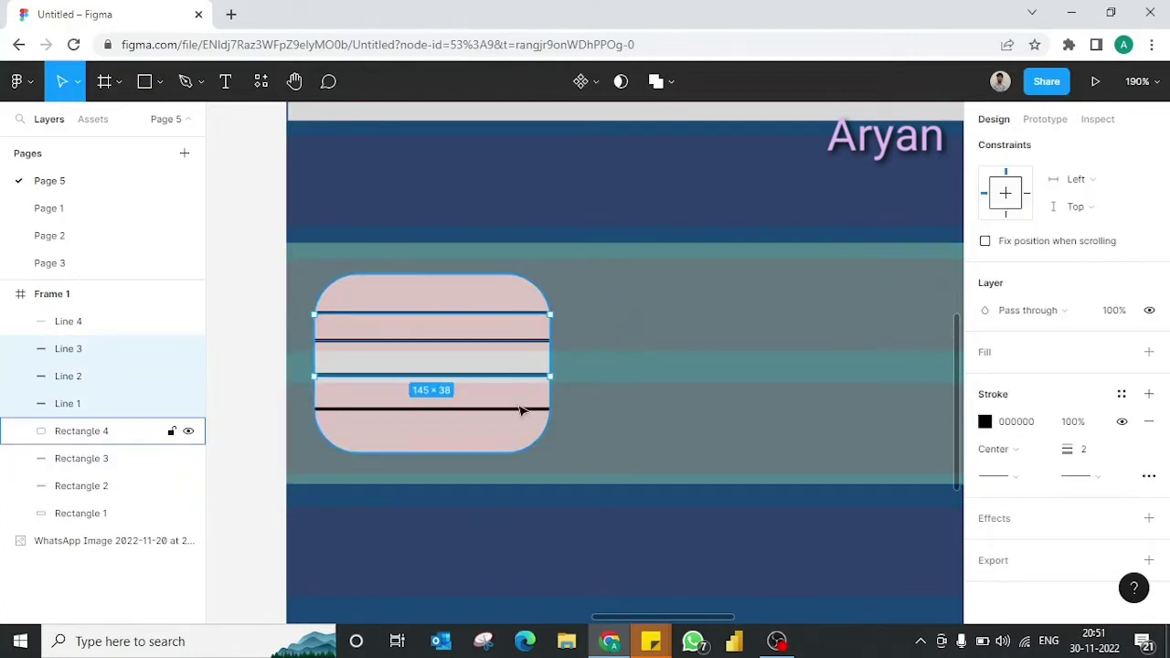
{"action": "left_click", "coordinate": [525, 410], "text": "shift"}
{"action": "scroll", "coordinate": [1024, 137], "scroll_direction": "up", "scroll_amount": 3}
{"action": "scroll", "coordinate": [1024, 138], "scroll_direction": "up", "scroll_amount": 1}
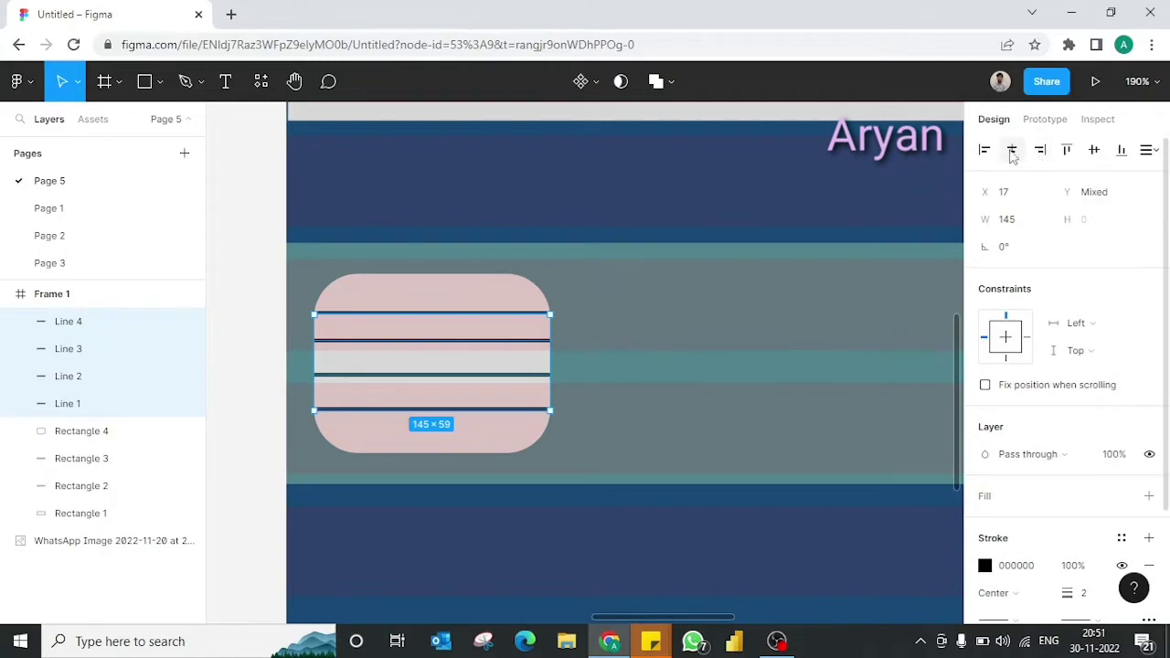
- Try aligning and distributing the four lines vertically, then undo the alignment
{"action": "left_click", "coordinate": [1065, 151]}
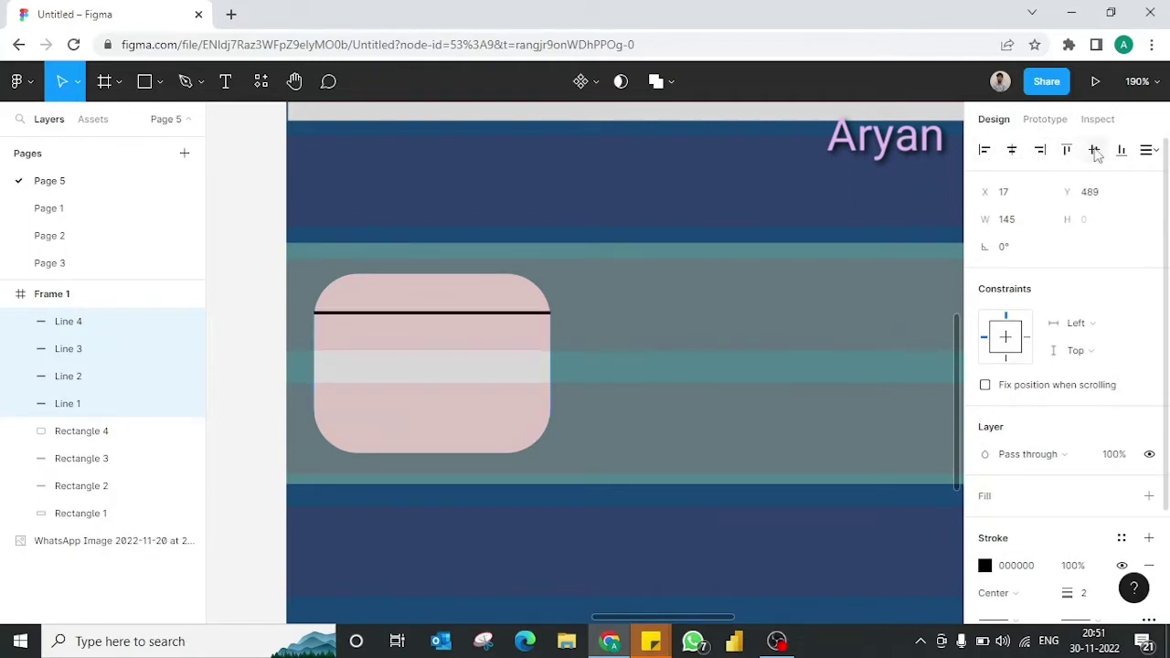
{"action": "left_click", "coordinate": [1149, 153]}
{"action": "left_click", "coordinate": [1053, 203]}
{"action": "left_click", "coordinate": [1148, 151]}
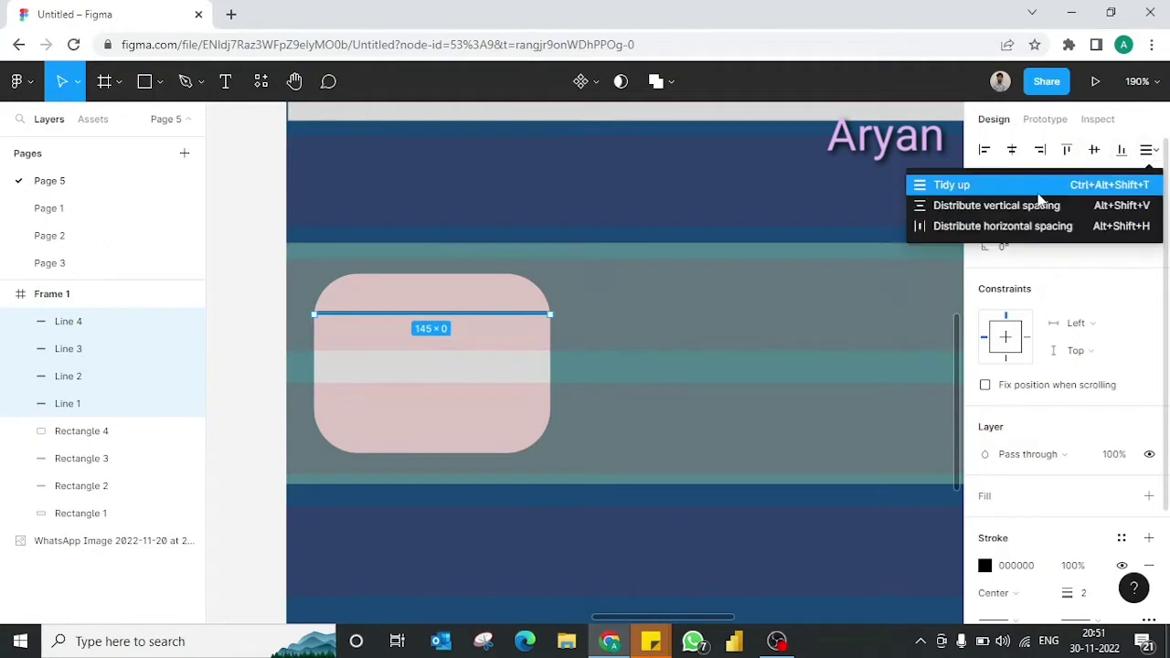
{"action": "left_click", "coordinate": [1071, 227]}
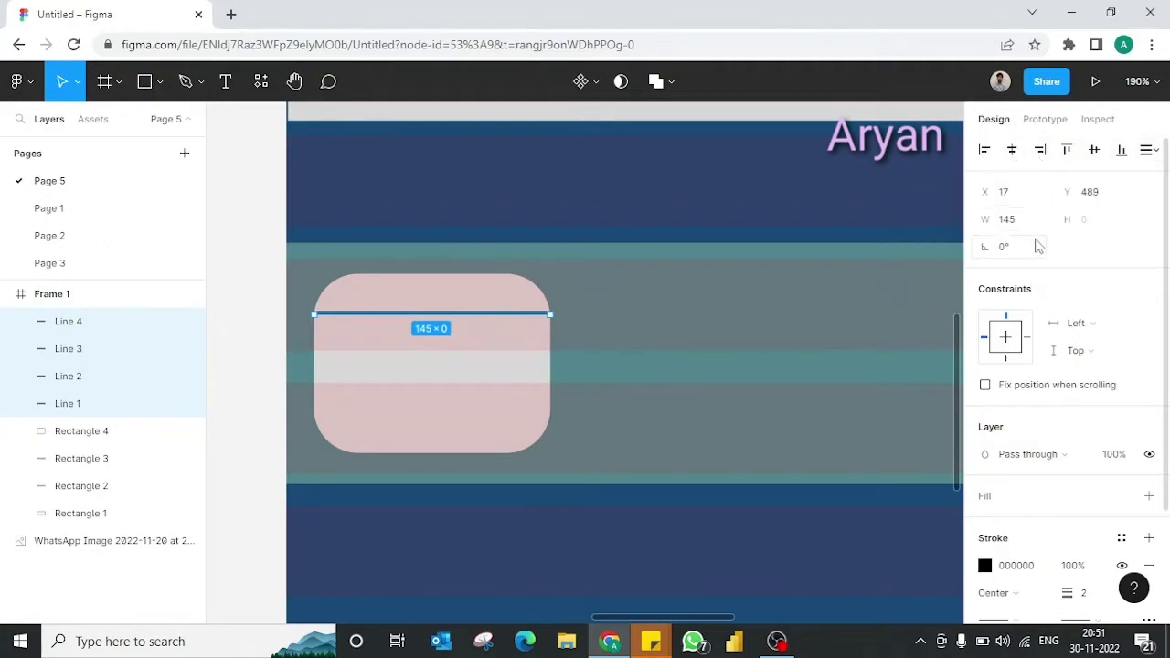
{"action": "scroll", "coordinate": [1042, 285], "scroll_direction": "down", "scroll_amount": 3}
{"action": "key", "text": "ctrl+z"}
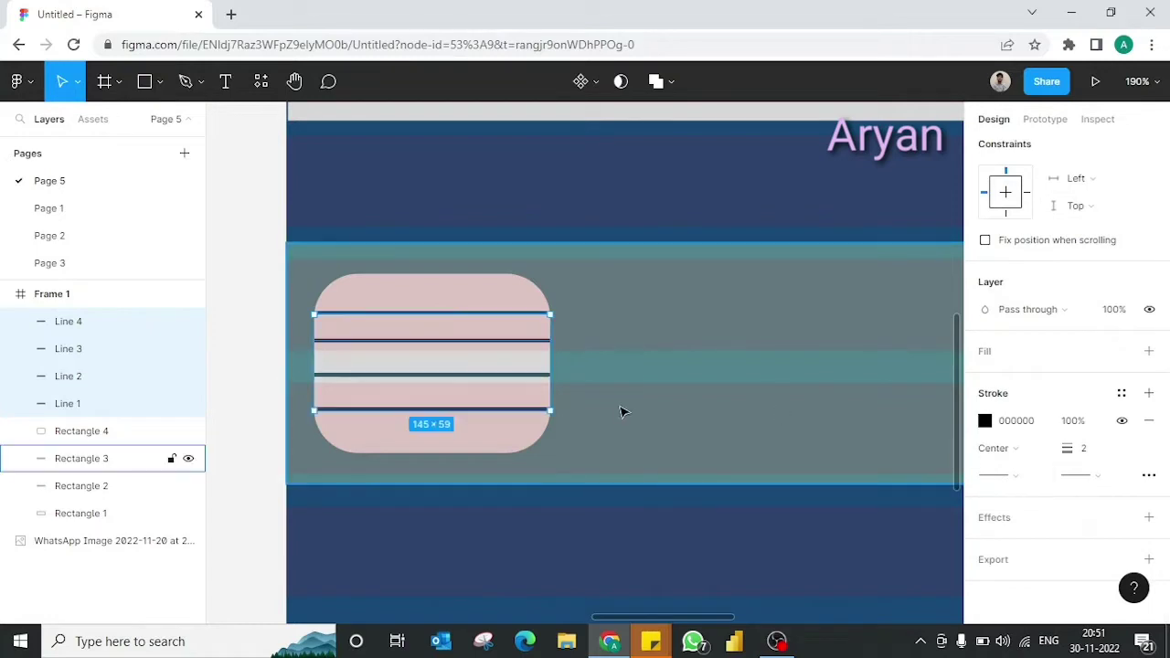
- Reposition the individual lines to even out their spacing within the window
{"action": "left_click", "coordinate": [666, 437]}
{"action": "left_click", "coordinate": [509, 315]}
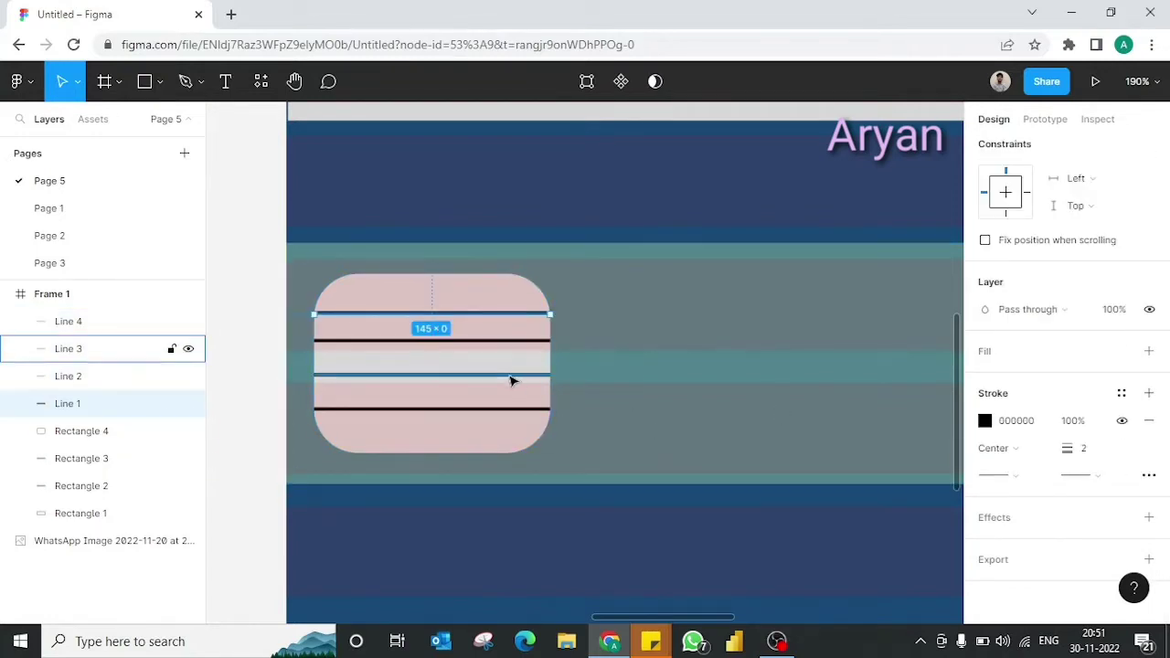
{"action": "left_click_drag", "start_coordinate": [509, 341], "coordinate": [508, 346]}
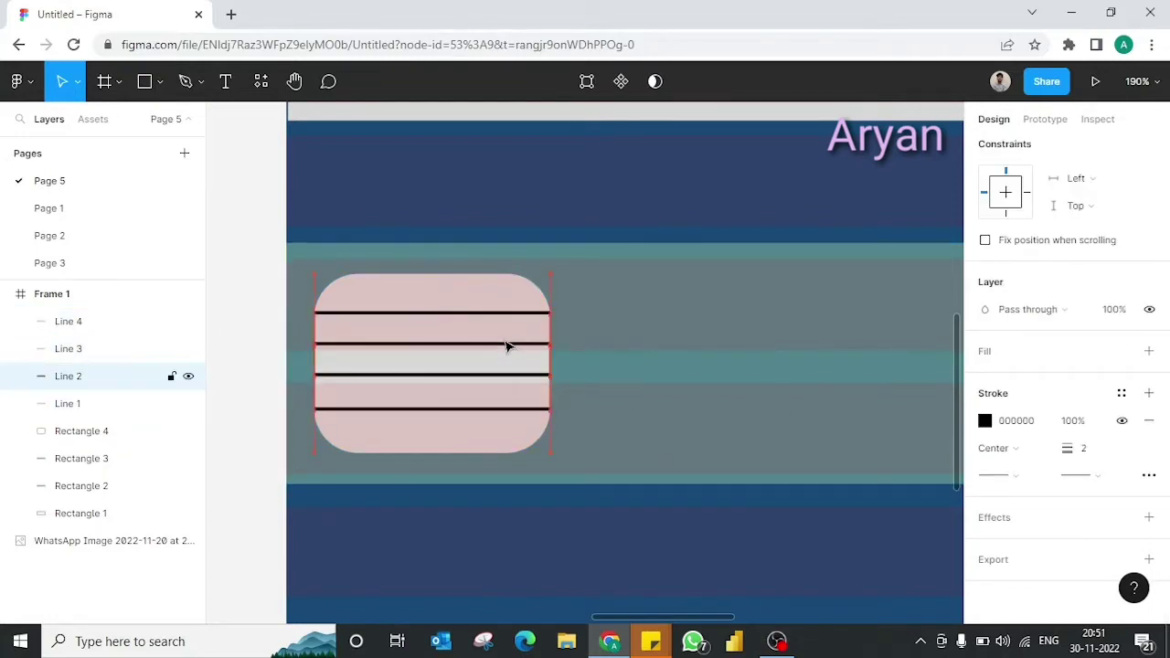
{"action": "key", "text": "ctrl+z"}
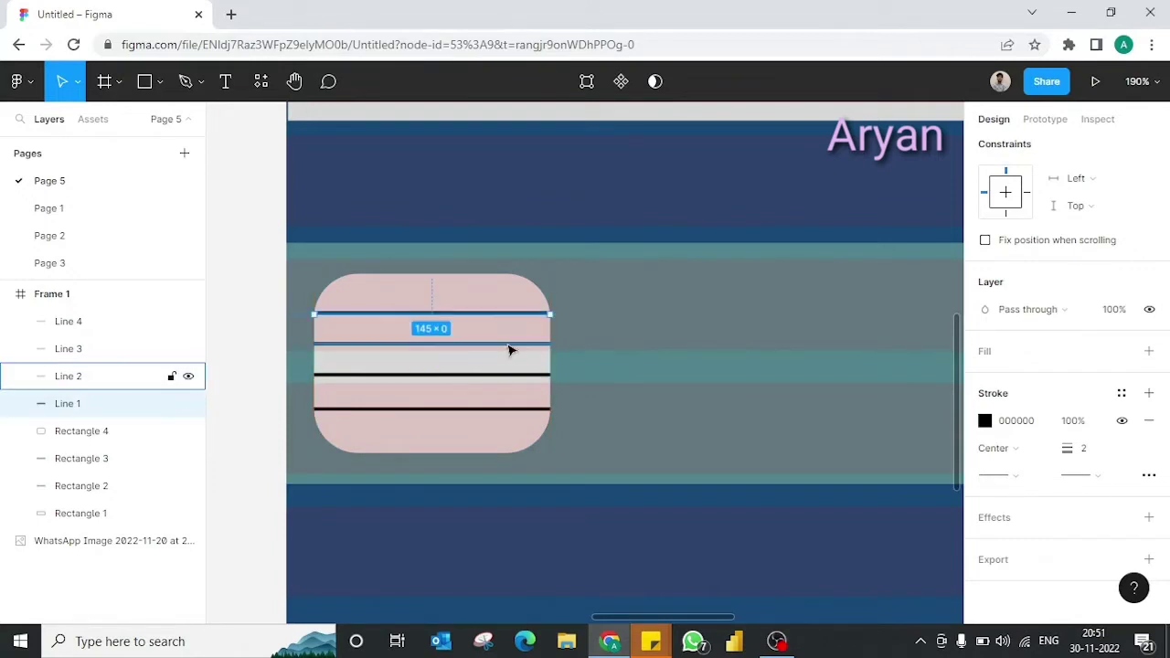
{"action": "left_click", "coordinate": [509, 350]}
{"action": "left_click", "coordinate": [509, 384]}
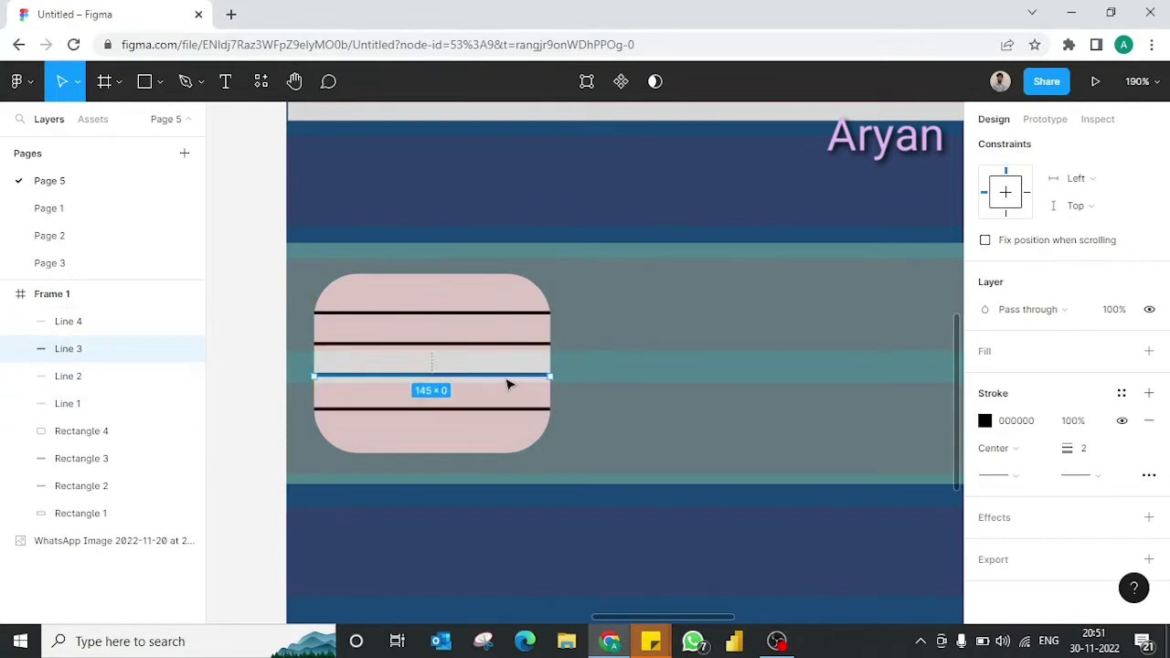
{"action": "left_click_drag", "start_coordinate": [503, 412], "coordinate": [504, 380]}
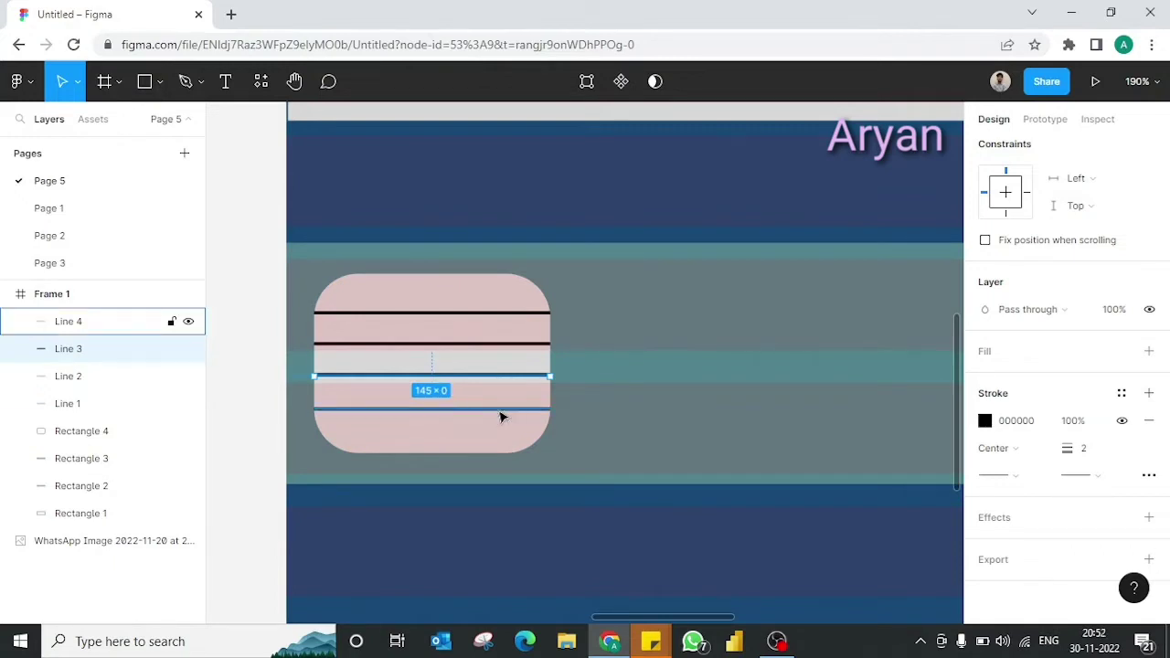
- Check each of the four lines in turn to confirm even spacing
{"action": "left_click", "coordinate": [502, 346]}
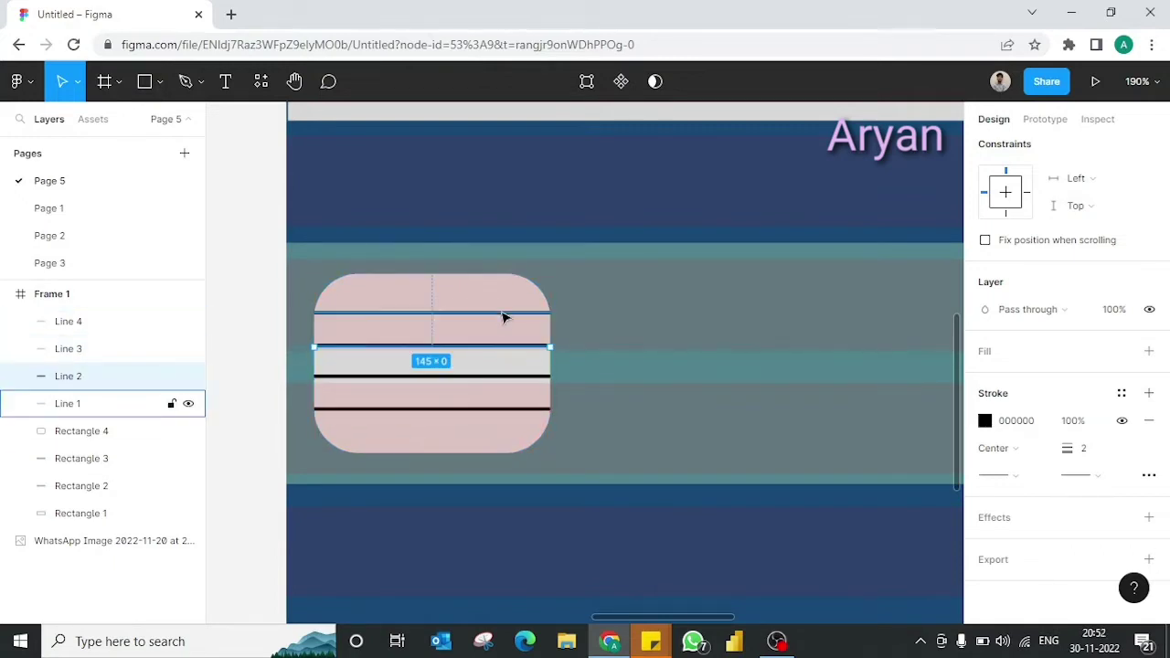
{"action": "left_click", "coordinate": [503, 317]}
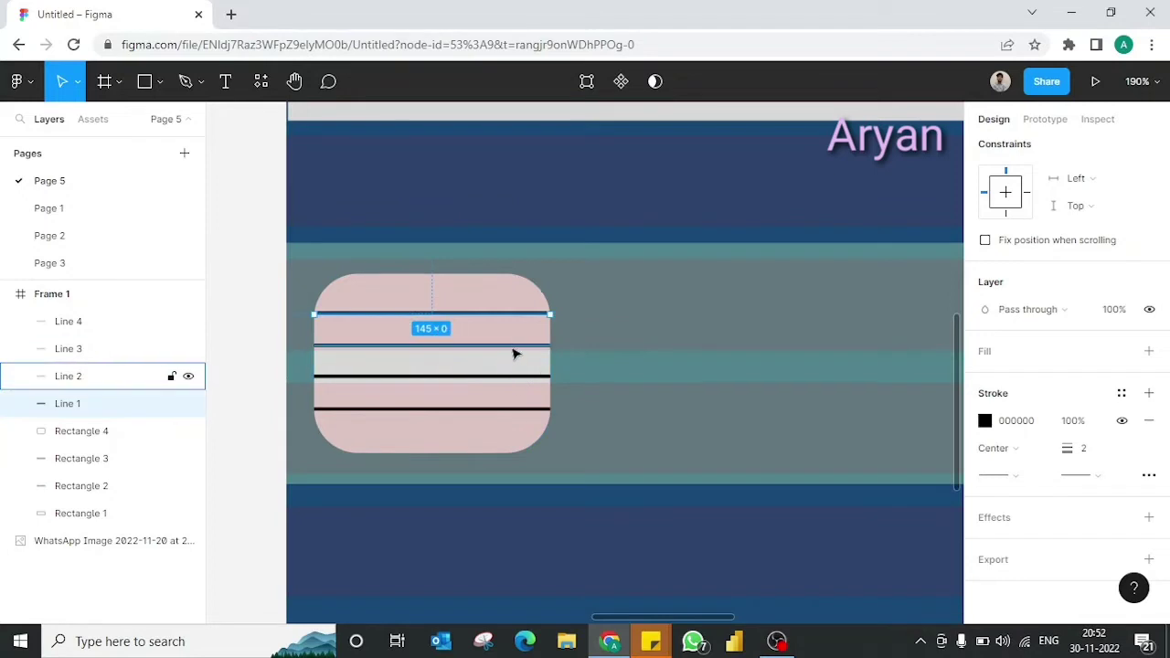
{"action": "left_click", "coordinate": [512, 356]}
{"action": "left_click", "coordinate": [509, 375]}
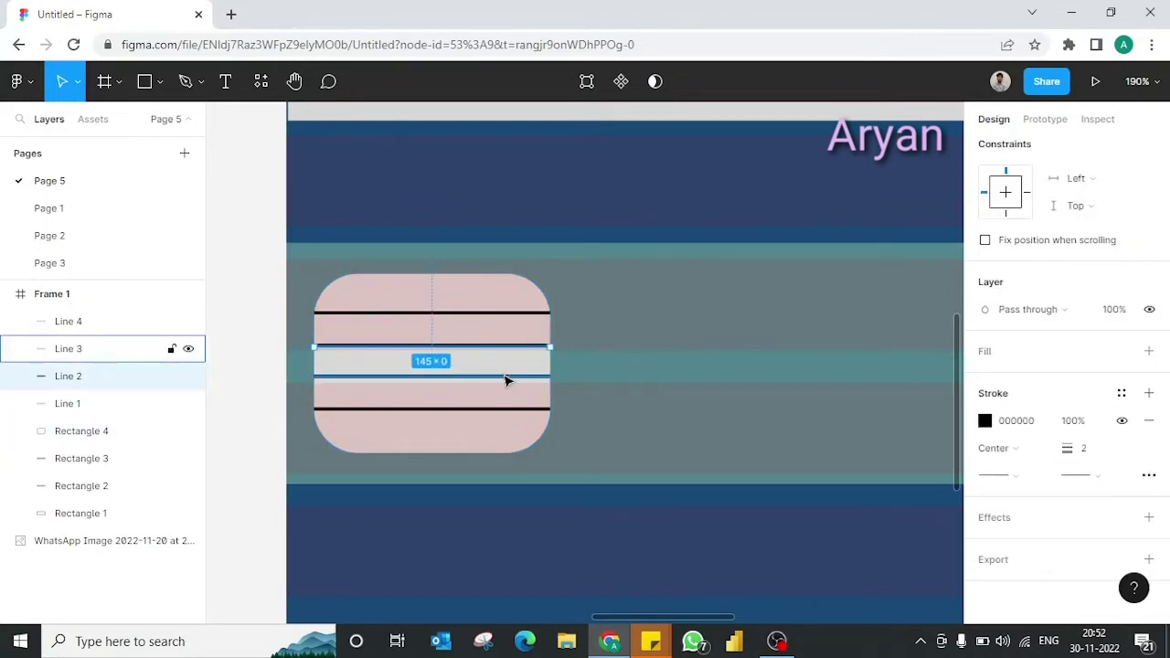
{"action": "left_click", "coordinate": [508, 378]}
{"action": "left_click", "coordinate": [507, 409]}
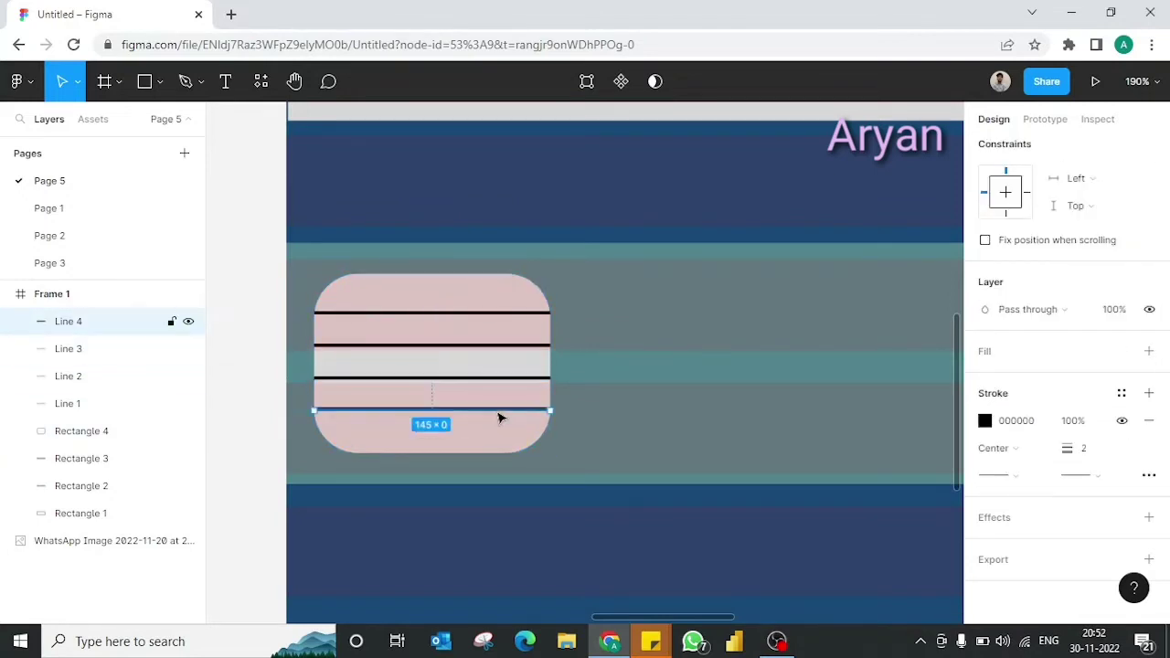
{"action": "left_click", "coordinate": [499, 379]}
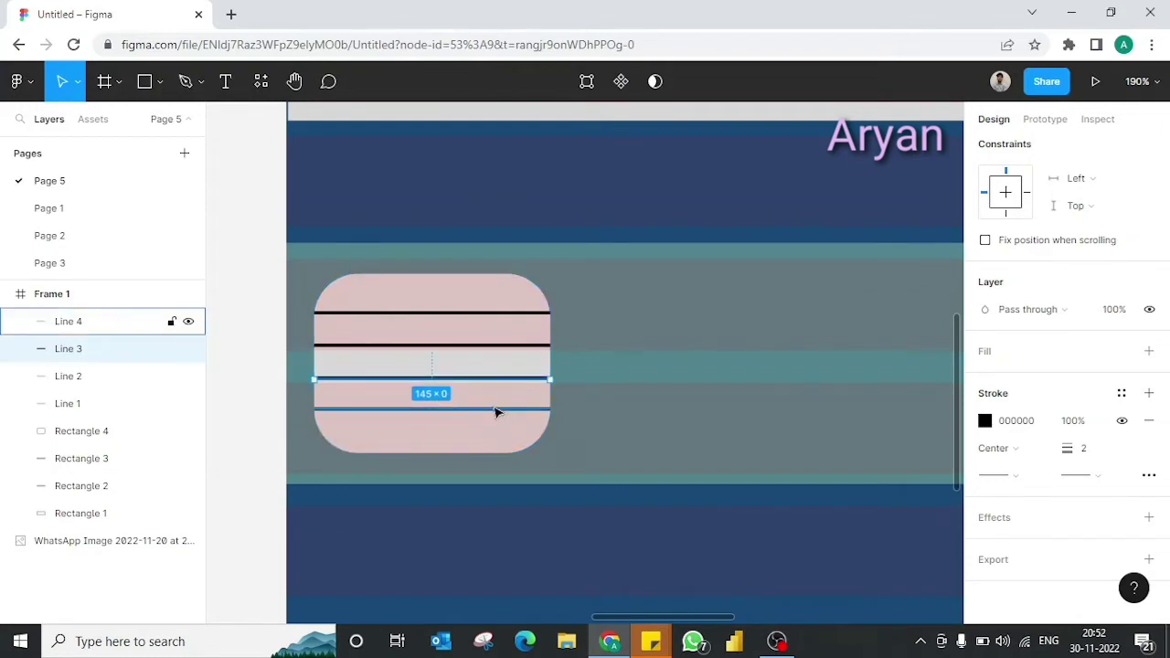
{"action": "left_click", "coordinate": [496, 409]}
{"action": "left_click", "coordinate": [606, 405]}
{"action": "scroll", "coordinate": [606, 406], "scroll_direction": "down", "scroll_amount": 3}
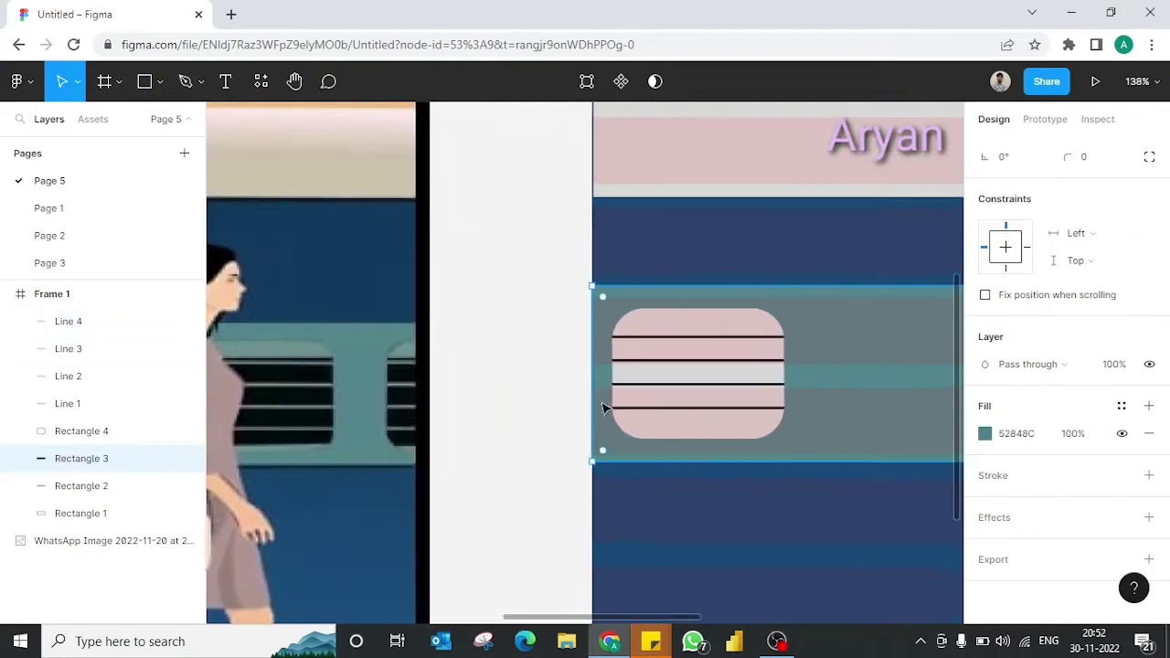
- Draw a 139.5×15.5 teal rectangle across the top of the pink window
{"action": "scroll", "coordinate": [603, 409], "scroll_direction": "right", "scroll_amount": 2}
{"action": "scroll", "coordinate": [604, 409], "scroll_direction": "left", "scroll_amount": 2}
{"action": "scroll", "coordinate": [603, 408], "scroll_direction": "right", "scroll_amount": 3}
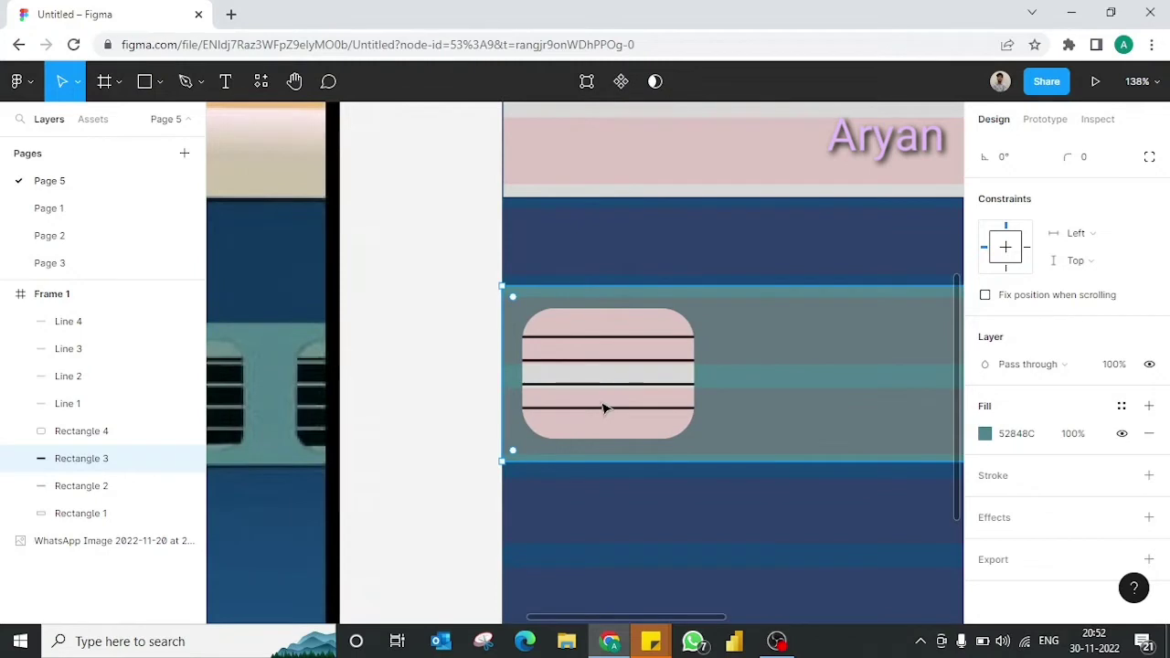
{"action": "left_click", "coordinate": [661, 499]}
{"action": "left_click", "coordinate": [552, 329]}
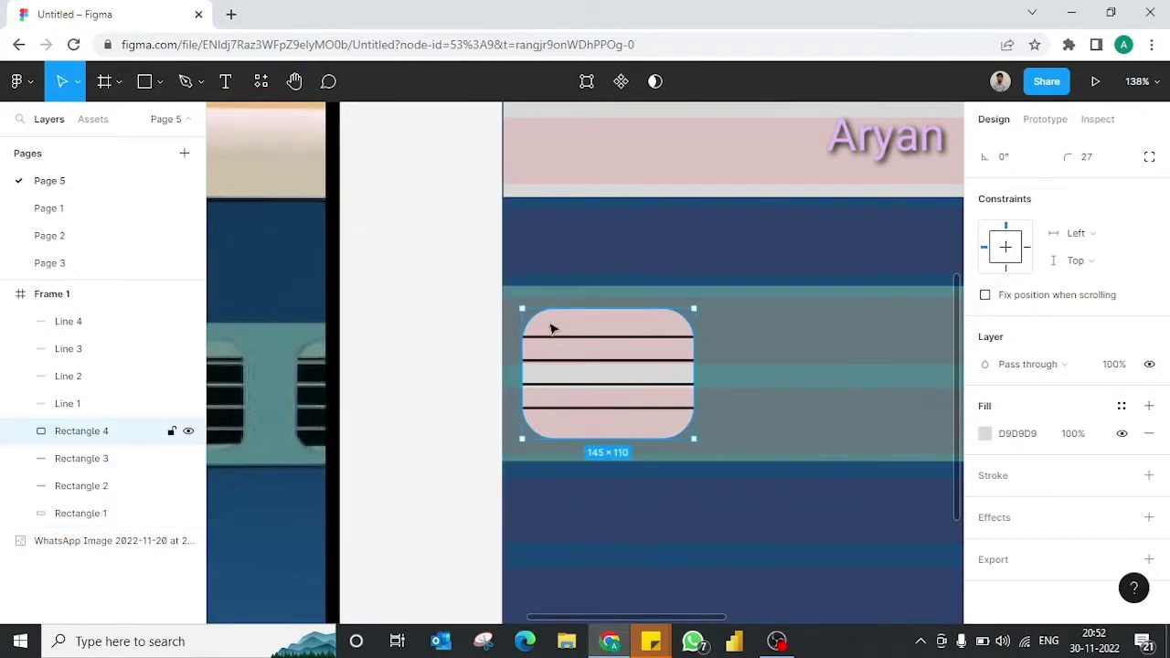
{"action": "key", "text": "Escape"}
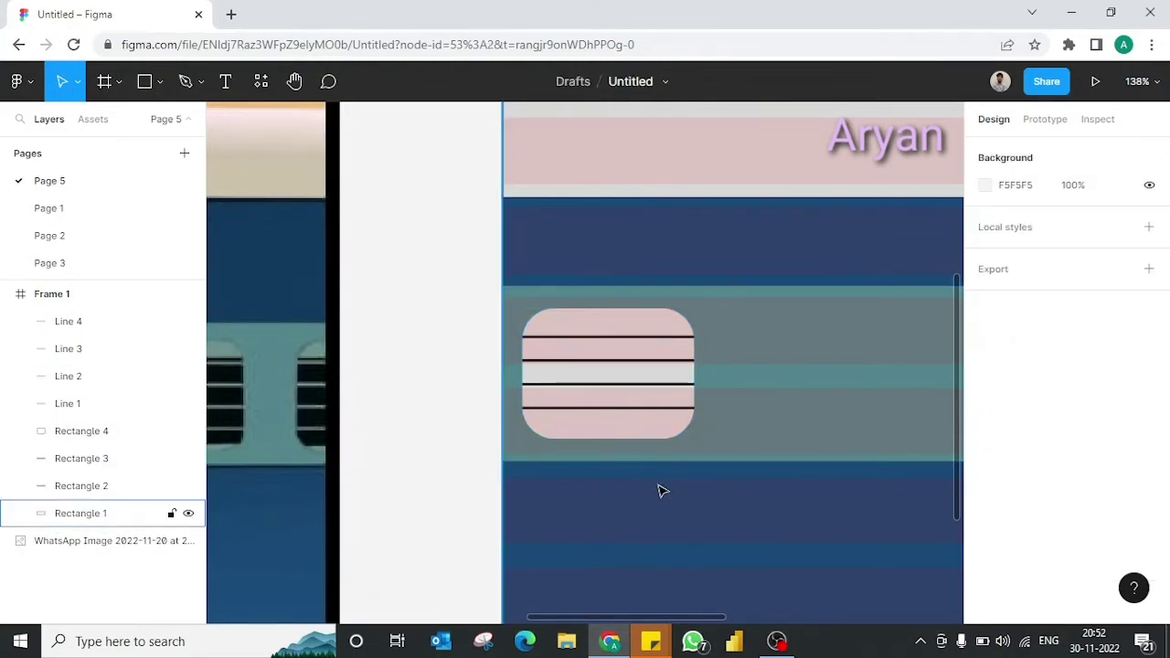
{"action": "key", "text": "r"}
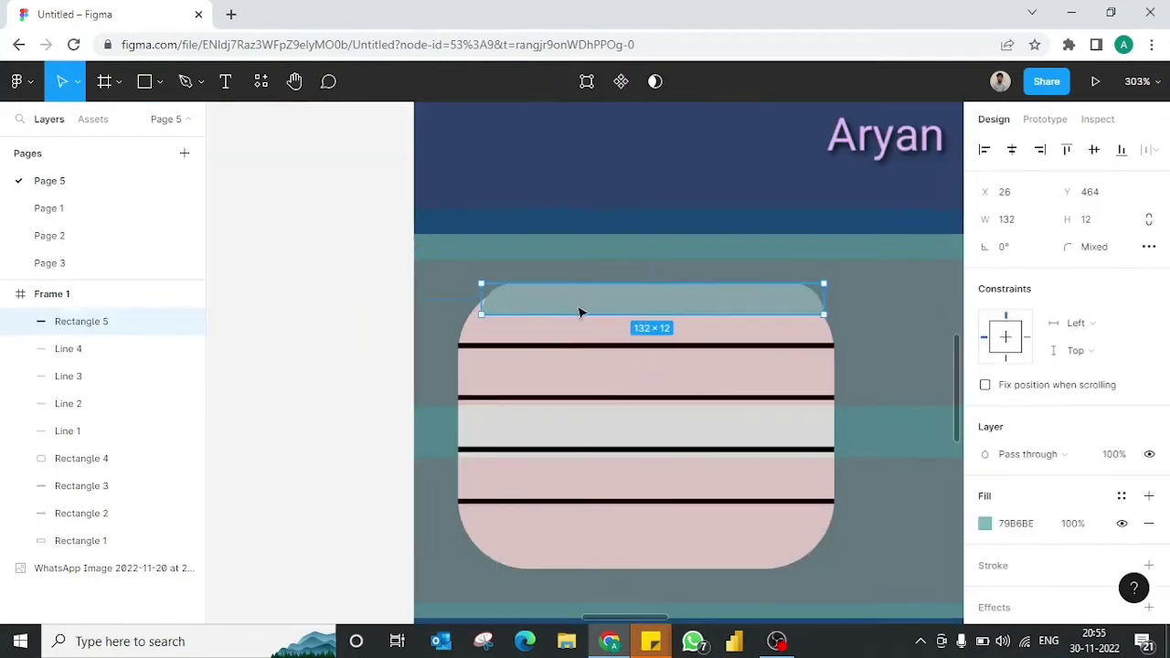
{"action": "mouse_move", "coordinate": [578, 313]}
{"action": "left_mouse_down"}
{"action": "mouse_move", "coordinate": [528, 311]}
{"action": "mouse_move", "coordinate": [473, 340]}
{"action": "left_mouse_up"}
- Drag the strip's top-left vertex onto the window's rounded top edge
{"action": "double_click", "coordinate": [476, 307]}
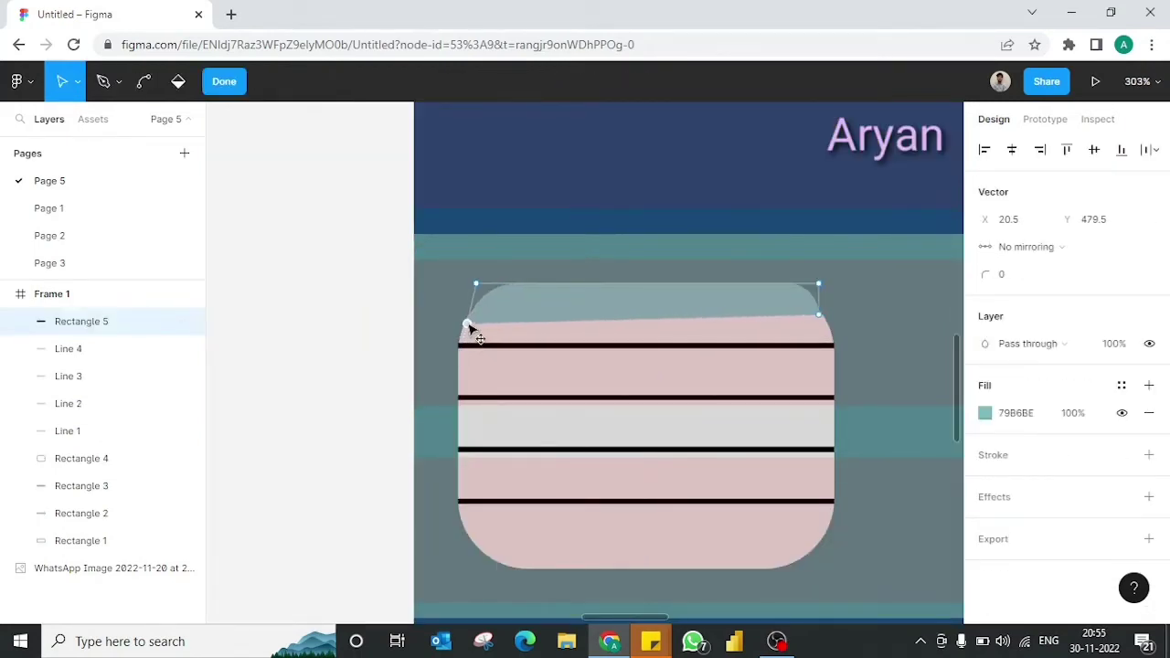
{"action": "key", "text": "Escape"}
{"action": "double_click", "coordinate": [822, 312]}
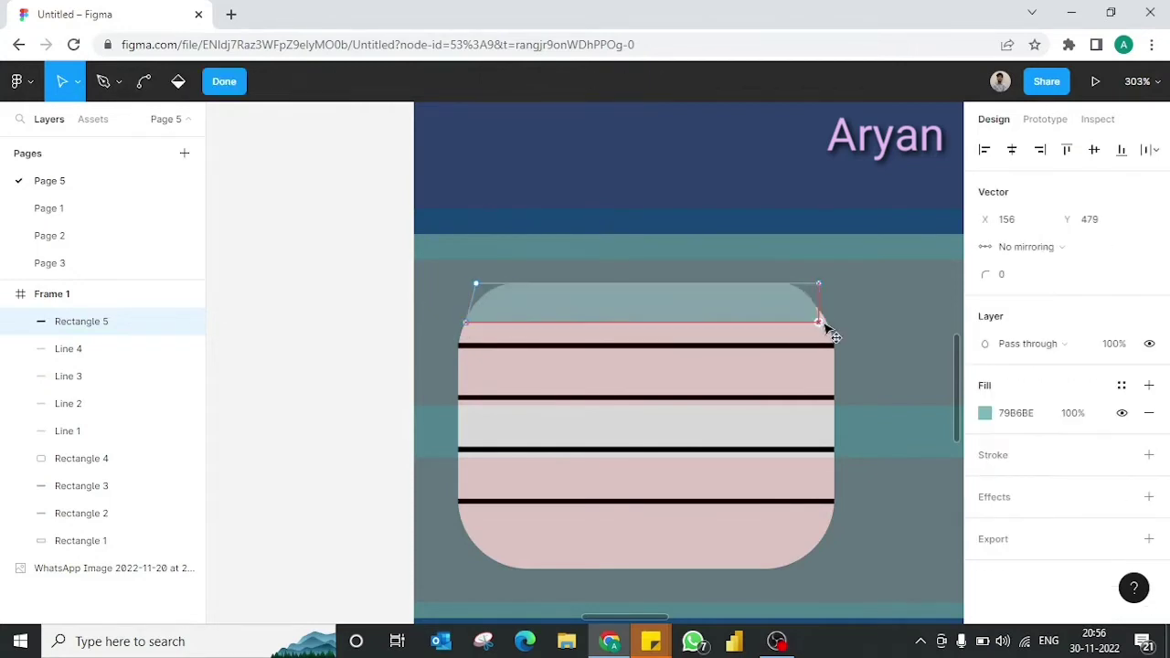
{"action": "scroll", "coordinate": [830, 326], "scroll_direction": "up", "scroll_amount": 3}
{"action": "scroll", "coordinate": [830, 326], "scroll_direction": "up", "scroll_amount": 2}
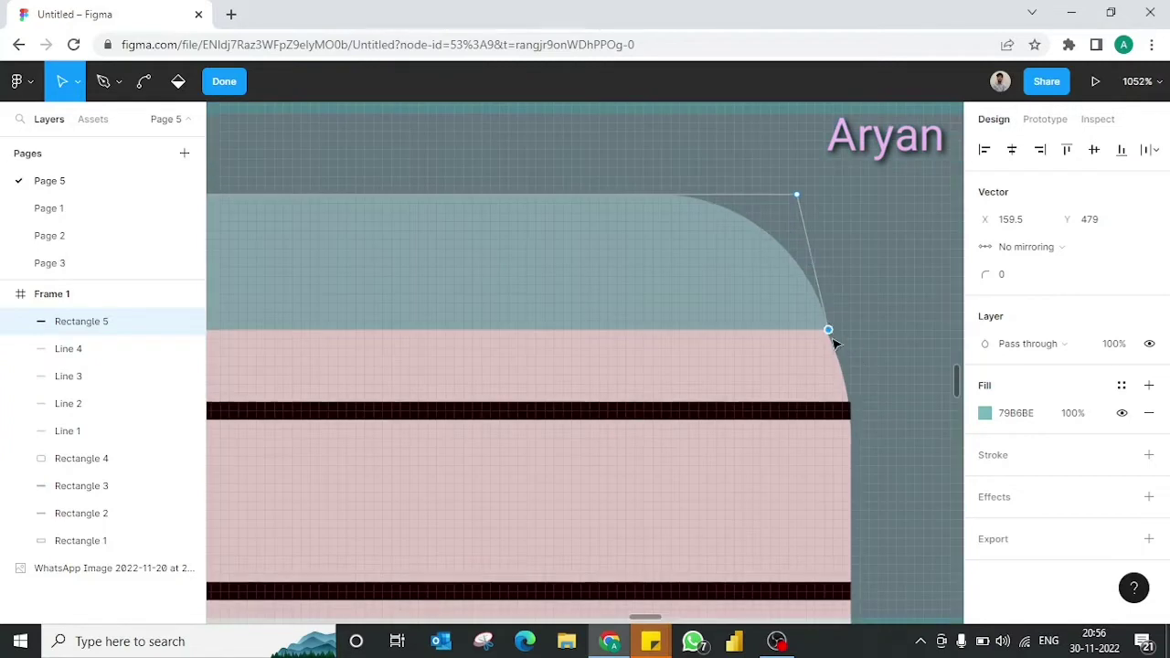
{"action": "scroll", "coordinate": [834, 346], "scroll_direction": "left", "scroll_amount": 2}
{"action": "scroll", "coordinate": [841, 335], "scroll_direction": "left", "scroll_amount": 8}
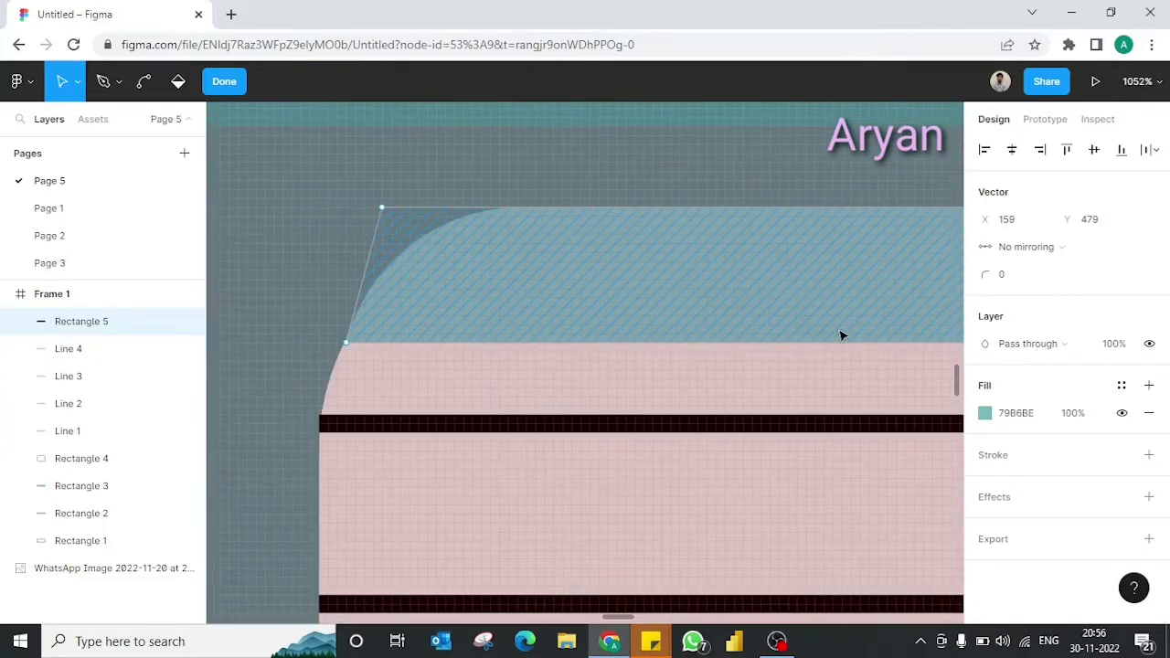
{"action": "scroll", "coordinate": [460, 277], "scroll_direction": "up", "scroll_amount": 1}
{"action": "left_click_drag", "start_coordinate": [432, 293], "coordinate": [478, 284]}
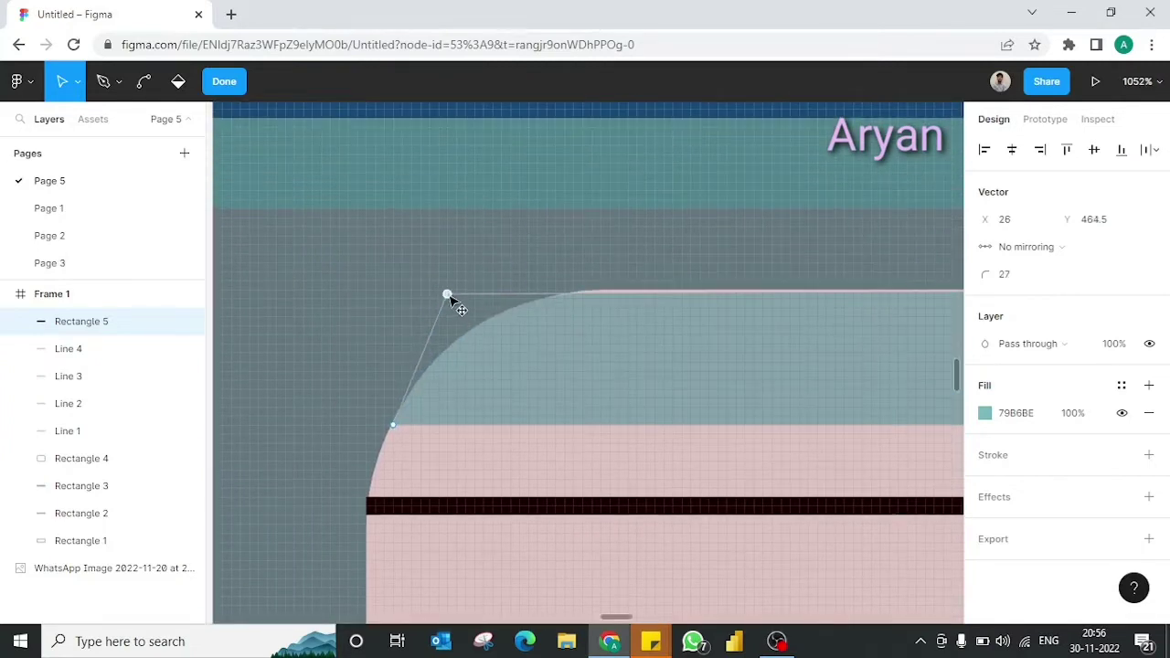
- Fit the strip's top-right vertex to the curve and finish vertex editing
{"action": "scroll", "coordinate": [640, 306], "scroll_direction": "right", "scroll_amount": 1}
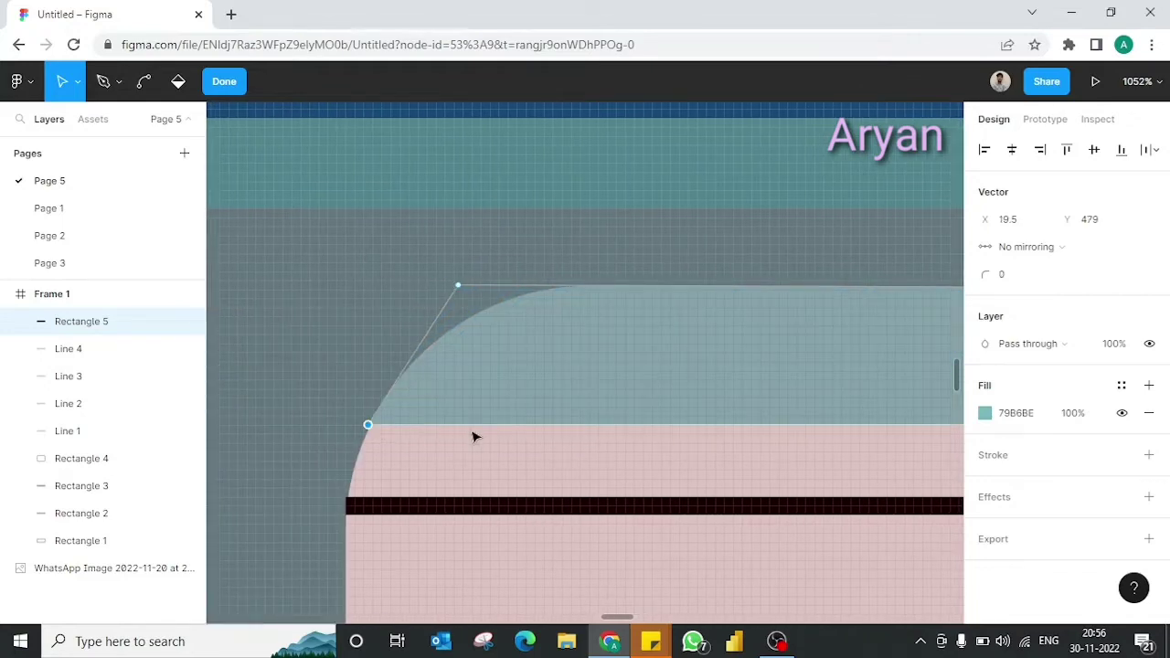
{"action": "scroll", "coordinate": [716, 481], "scroll_direction": "right", "scroll_amount": 6}
{"action": "scroll", "coordinate": [716, 481], "scroll_direction": "right", "scroll_amount": 3}
{"action": "scroll", "coordinate": [706, 438], "scroll_direction": "up", "scroll_amount": 1}
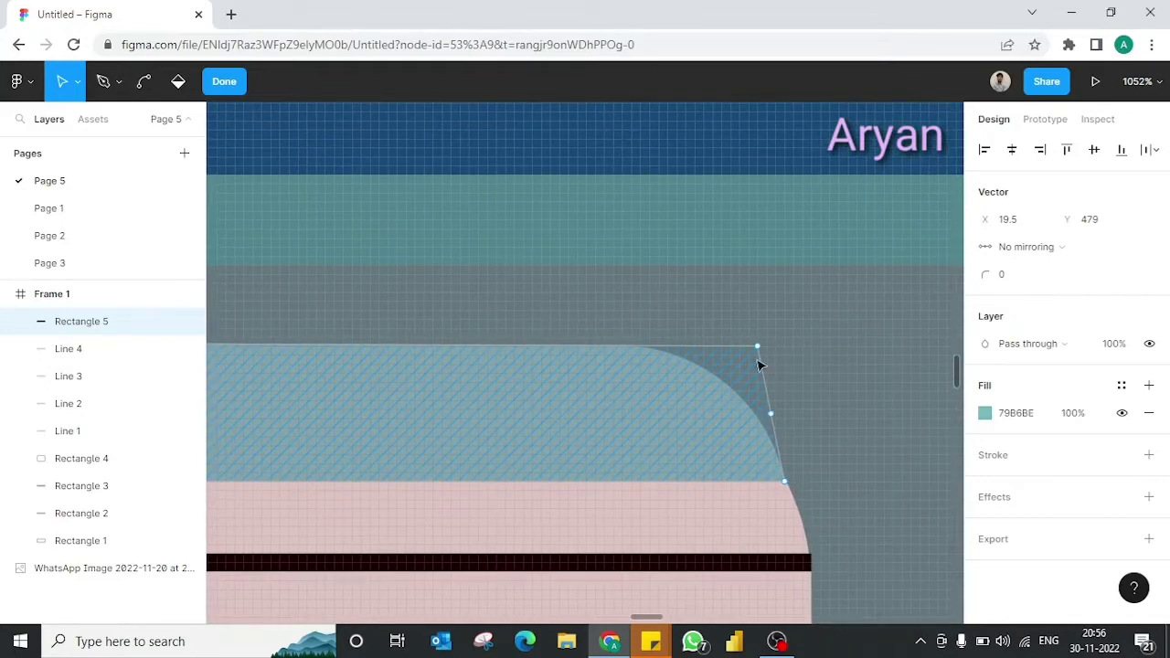
{"action": "left_click_drag", "start_coordinate": [757, 350], "coordinate": [732, 361]}
{"action": "key", "text": "ctrl+z"}
{"action": "scroll", "coordinate": [776, 393], "scroll_direction": "left", "scroll_amount": 2}
{"action": "scroll", "coordinate": [782, 389], "scroll_direction": "down", "scroll_amount": 5}
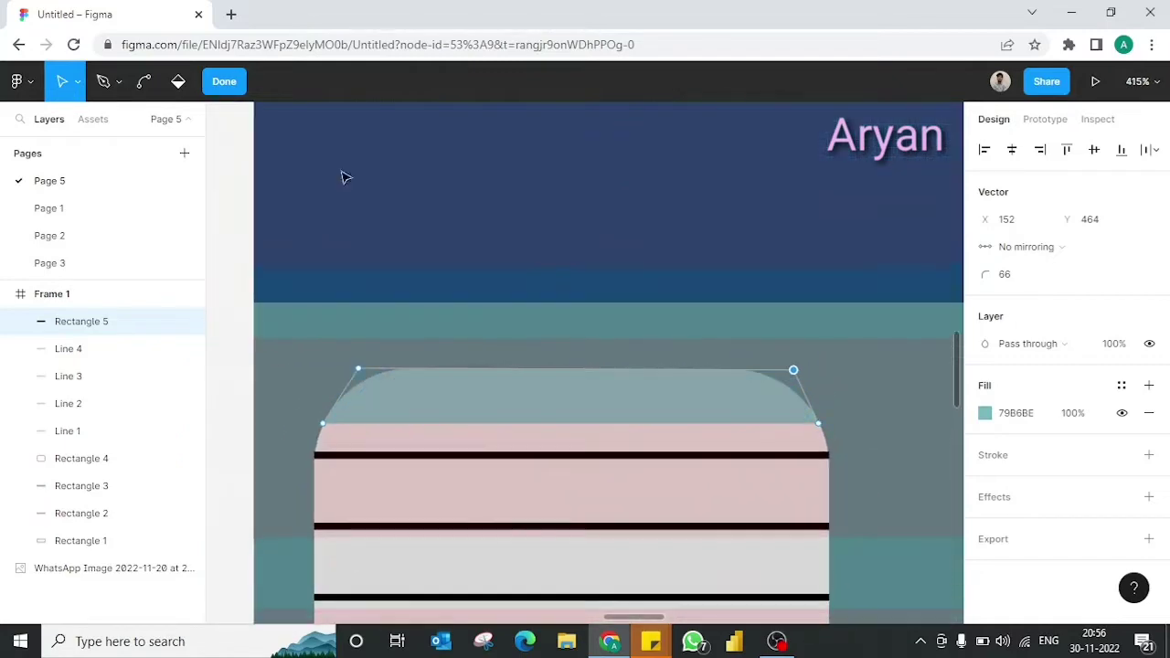
{"action": "key", "text": "Escape"}
{"action": "scroll", "coordinate": [507, 266], "scroll_direction": "down", "scroll_amount": 5}
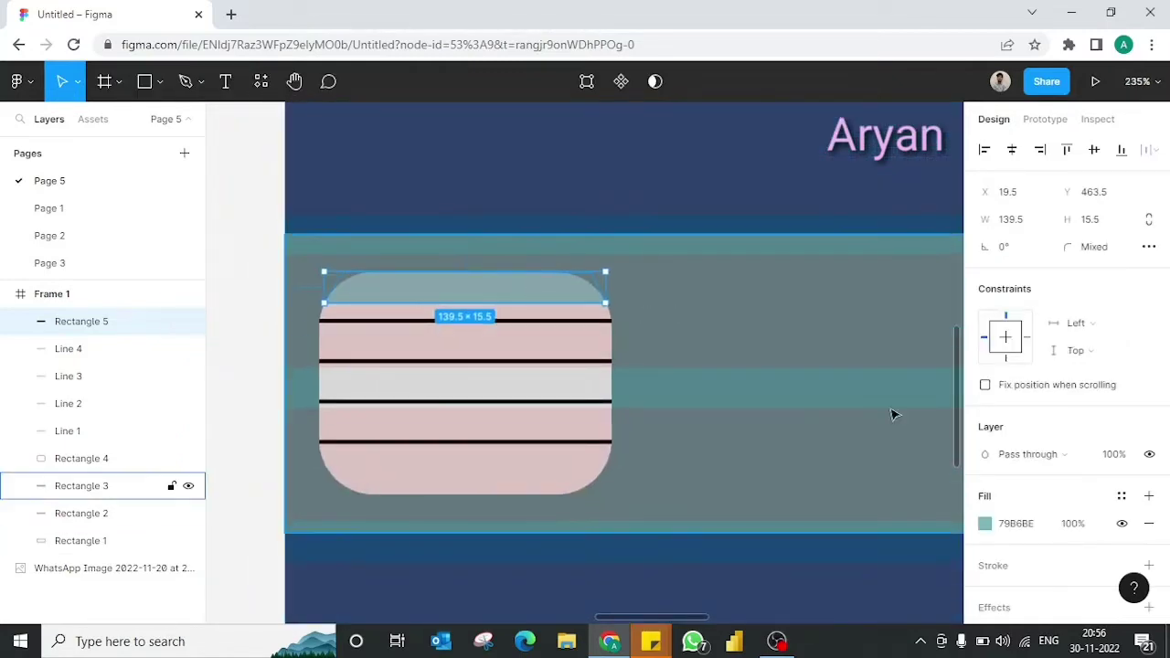
- Duplicate the top teal strip and move the copy to the window's bottom edge
{"action": "scroll", "coordinate": [1014, 522], "scroll_direction": "down", "scroll_amount": 2}
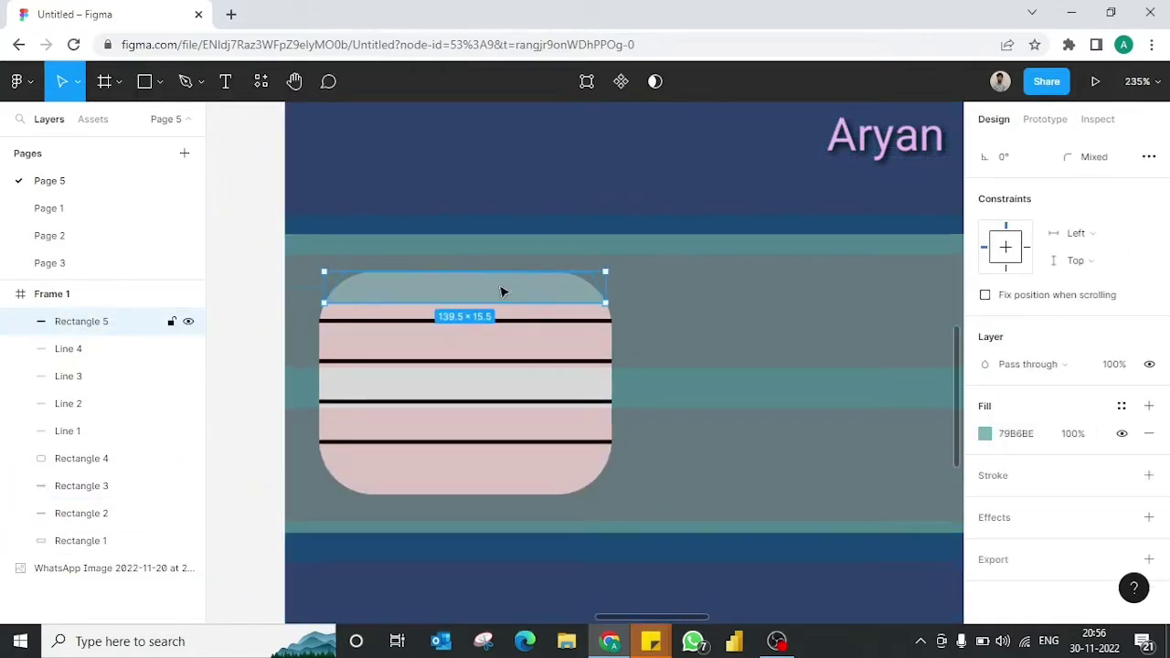
{"action": "key", "text": "ctrl+d"}
{"action": "left_click_drag", "start_coordinate": [501, 292], "coordinate": [499, 475]}
{"action": "scroll", "coordinate": [903, 326], "scroll_direction": "up", "scroll_amount": 3}
- Align the bottom strip with the window and narrow it to about 137×13.5
{"action": "scroll", "coordinate": [1049, 280], "scroll_direction": "up", "scroll_amount": 2}
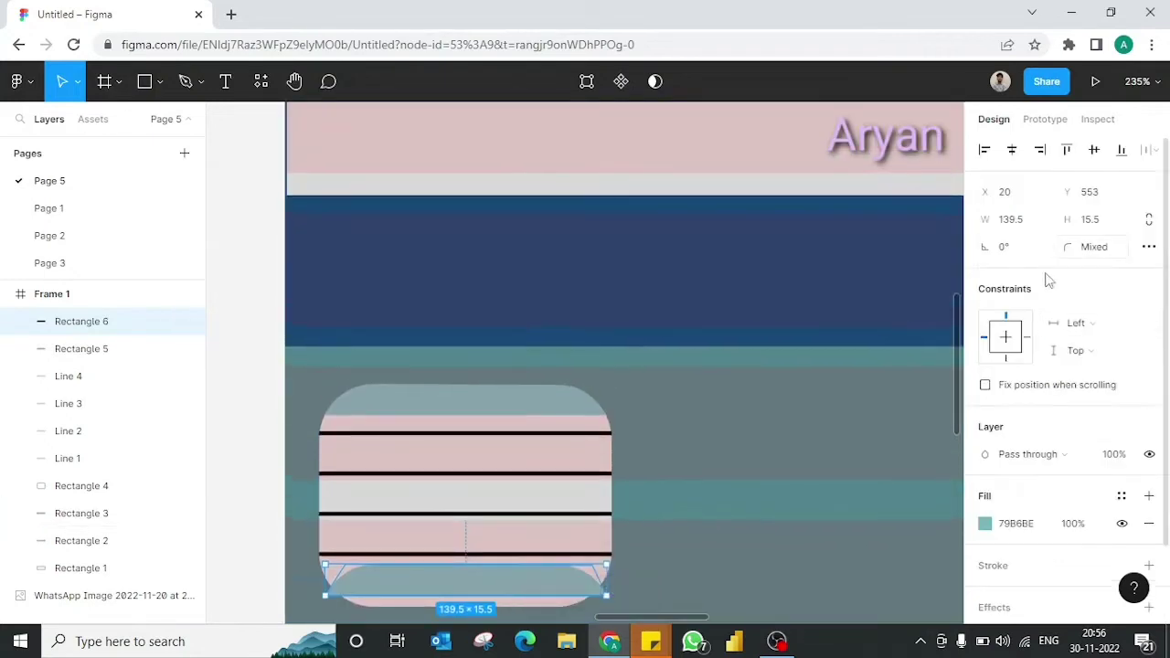
{"action": "scroll", "coordinate": [945, 363], "scroll_direction": "down", "scroll_amount": 3}
{"action": "left_click", "coordinate": [1149, 247]}
{"action": "left_click", "coordinate": [1149, 247]}
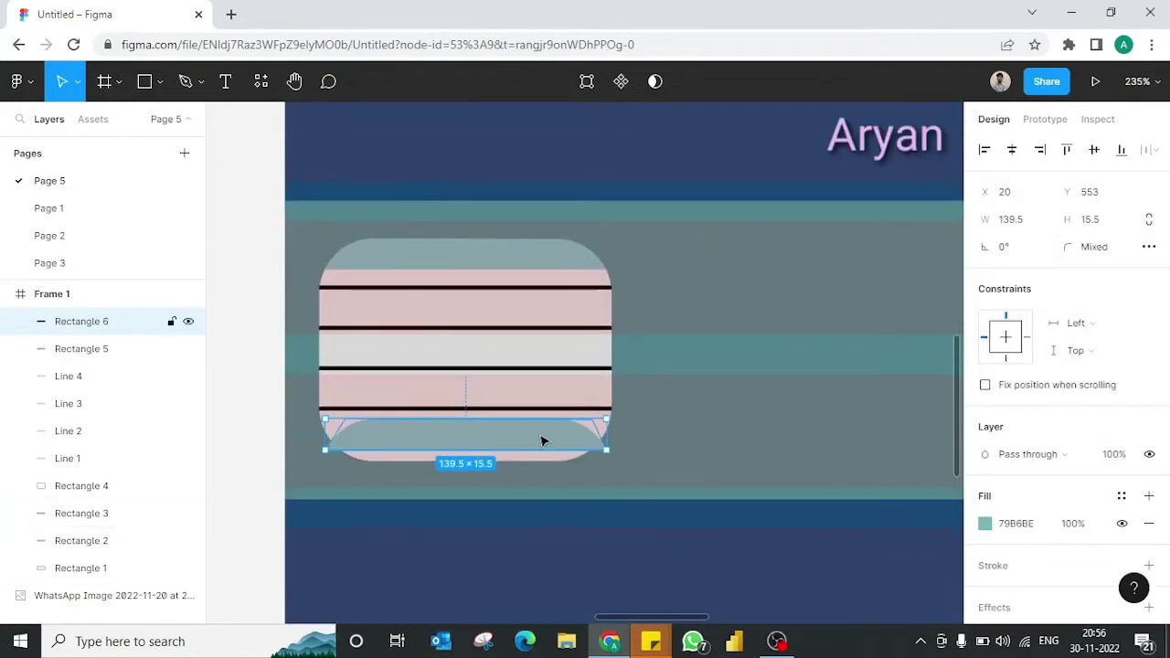
{"action": "mouse_move", "coordinate": [426, 422]}
{"action": "left_mouse_down"}
{"action": "mouse_move", "coordinate": [430, 476]}
{"action": "mouse_move", "coordinate": [430, 458]}
{"action": "left_mouse_up"}
{"action": "scroll", "coordinate": [423, 460], "scroll_direction": "up", "scroll_amount": 3}
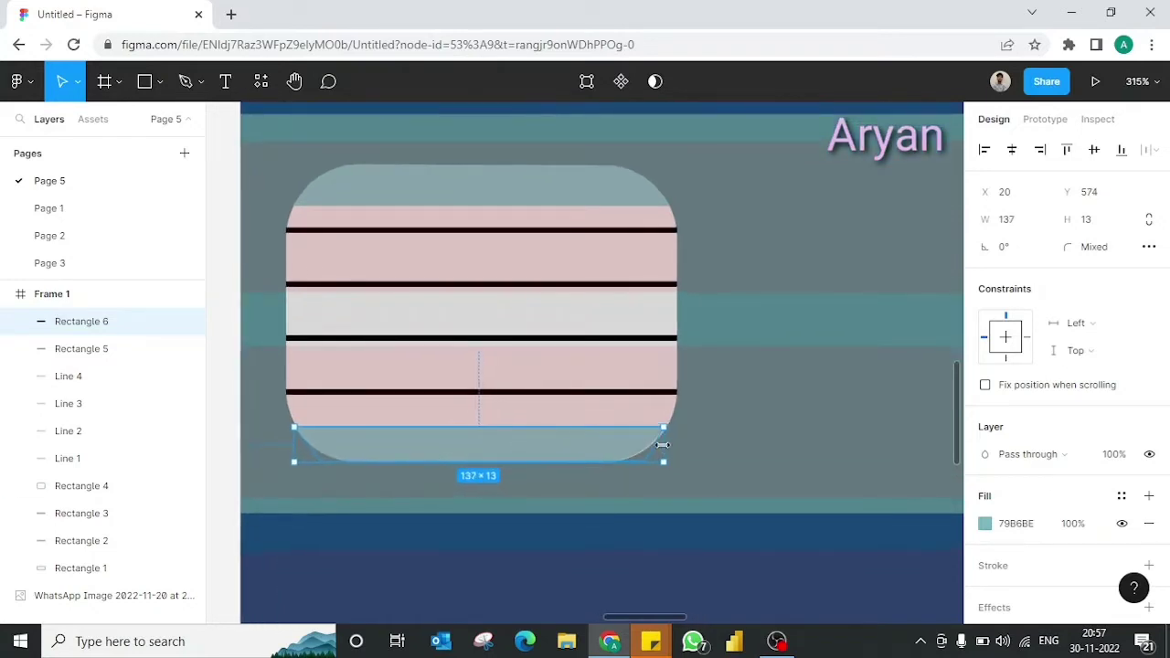
{"action": "scroll", "coordinate": [665, 447], "scroll_direction": "up", "scroll_amount": 3}
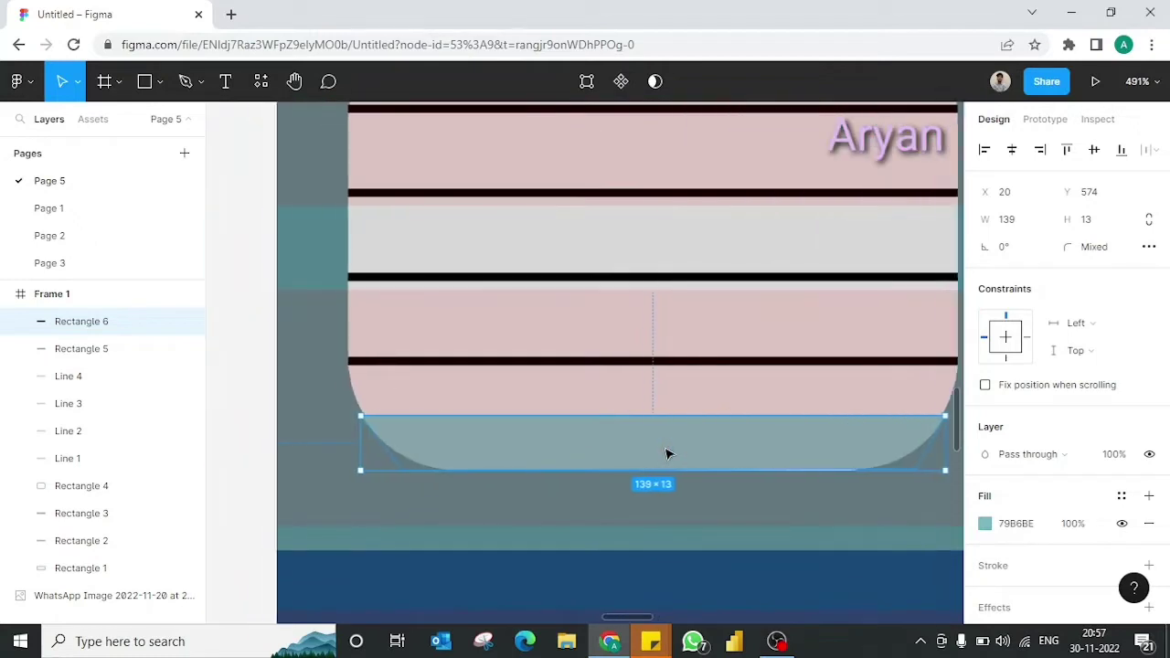
{"action": "left_click_drag", "start_coordinate": [701, 449], "coordinate": [702, 452]}
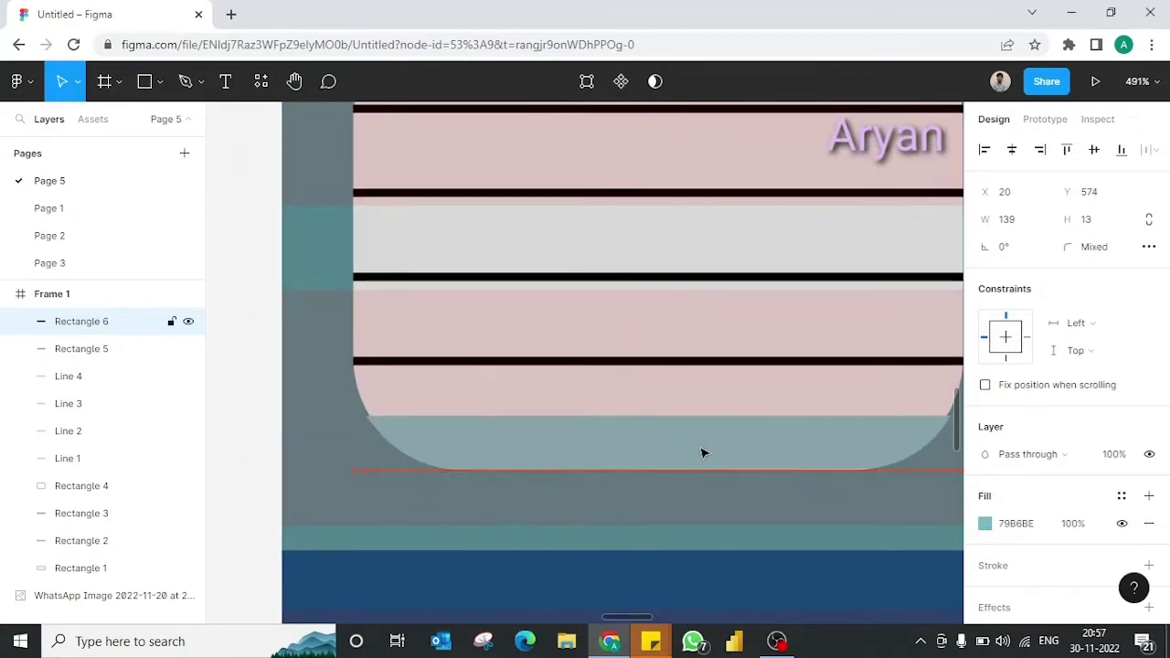
{"action": "scroll", "coordinate": [764, 472], "scroll_direction": "right", "scroll_amount": 3}
{"action": "left_click_drag", "start_coordinate": [839, 436], "coordinate": [813, 437]}
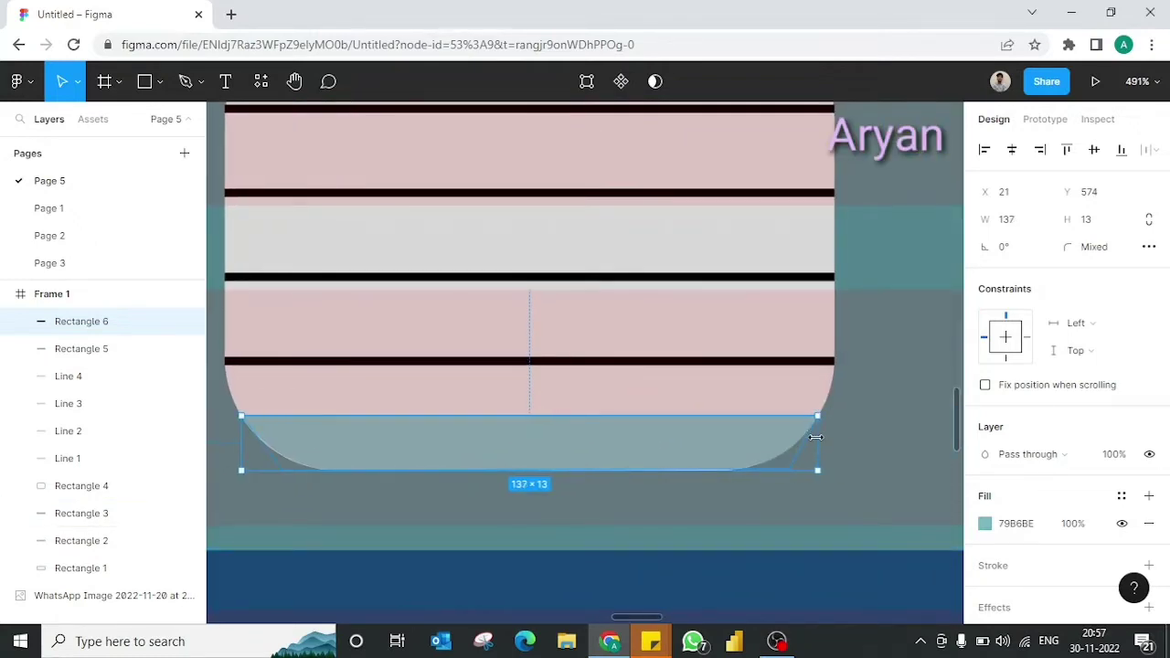
- Pull the bottom strip's lower-left vertex onto the window's rounded corner
{"action": "scroll", "coordinate": [816, 437], "scroll_direction": "left", "scroll_amount": 2}
{"action": "scroll", "coordinate": [420, 463], "scroll_direction": "up", "scroll_amount": 2}
{"action": "scroll", "coordinate": [503, 464], "scroll_direction": "up", "scroll_amount": 2}
{"action": "double_click", "coordinate": [504, 464]}
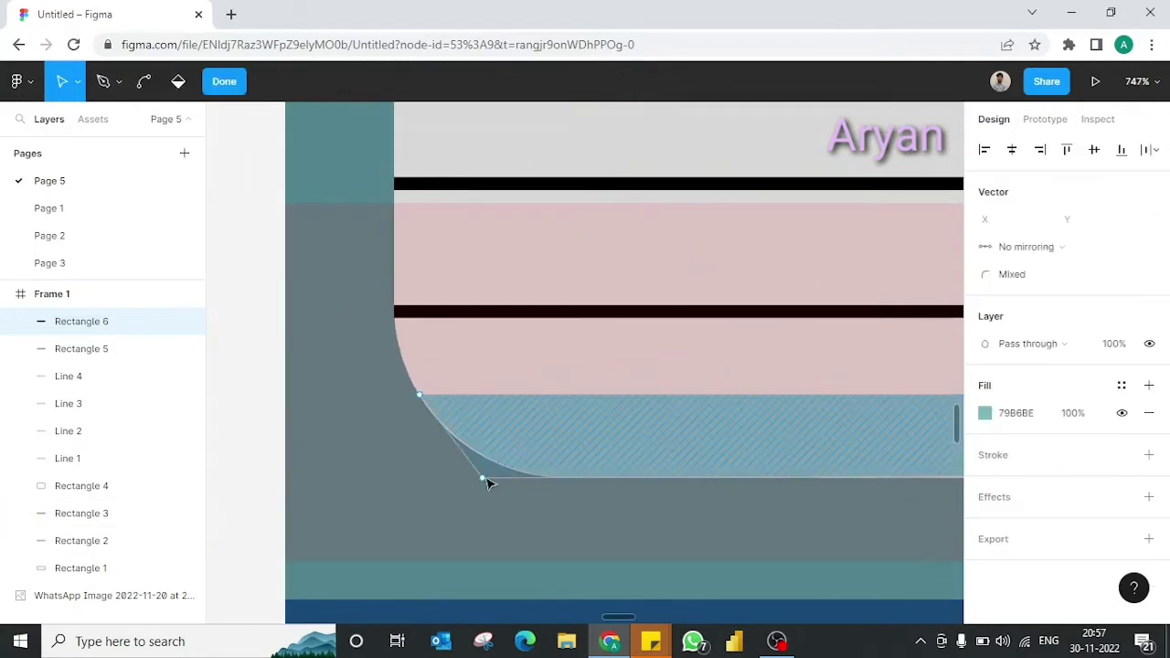
{"action": "left_click_drag", "start_coordinate": [485, 488], "coordinate": [484, 495]}
{"action": "left_click_drag", "start_coordinate": [481, 484], "coordinate": [478, 487]}
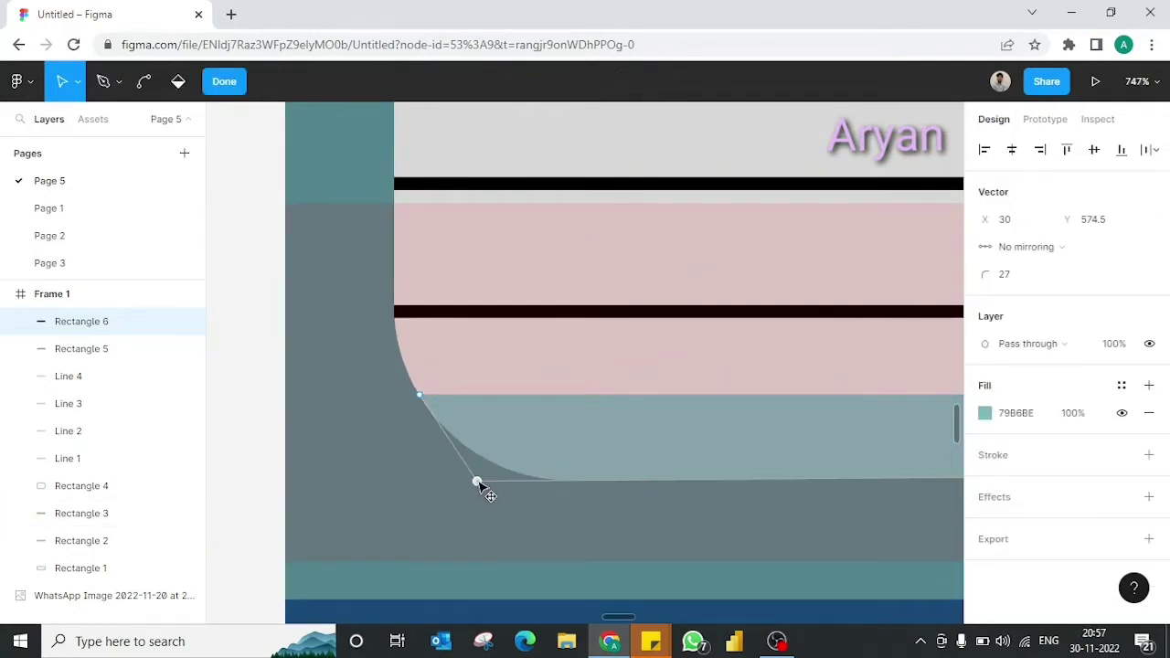
- Fit the remaining lower corner point to the curve, exit editing, and select the window
{"action": "scroll", "coordinate": [553, 513], "scroll_direction": "down", "scroll_amount": 3}
{"action": "scroll", "coordinate": [557, 512], "scroll_direction": "left", "scroll_amount": 5}
{"action": "scroll", "coordinate": [640, 507], "scroll_direction": "left", "scroll_amount": 3}
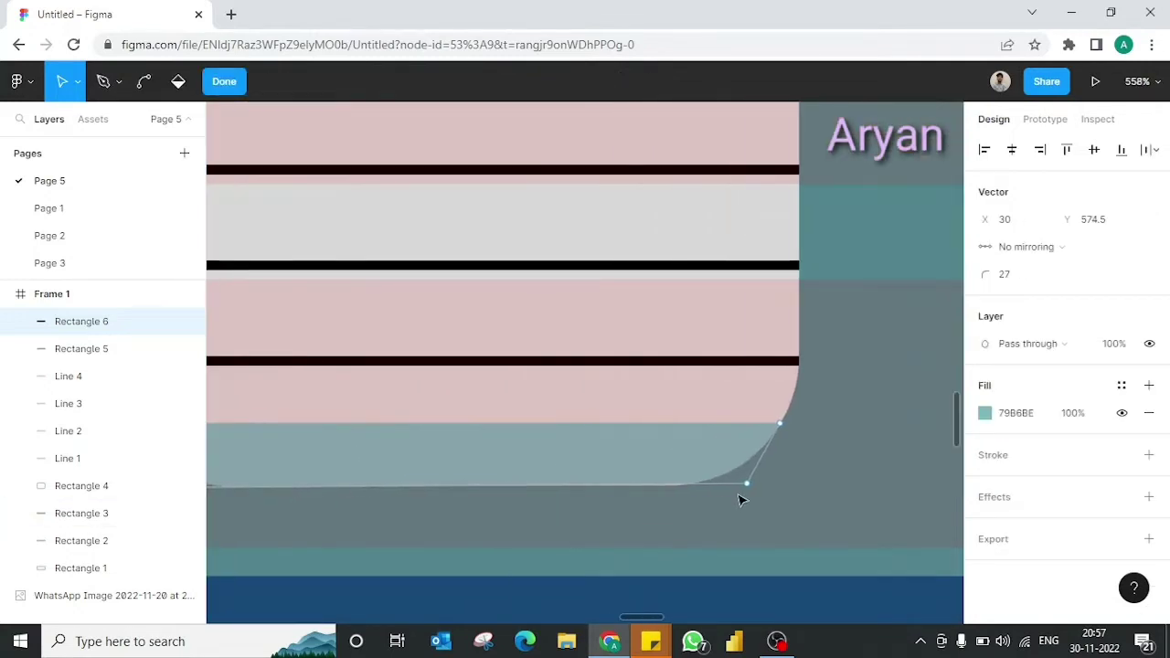
{"action": "scroll", "coordinate": [640, 498], "scroll_direction": "left", "scroll_amount": 8}
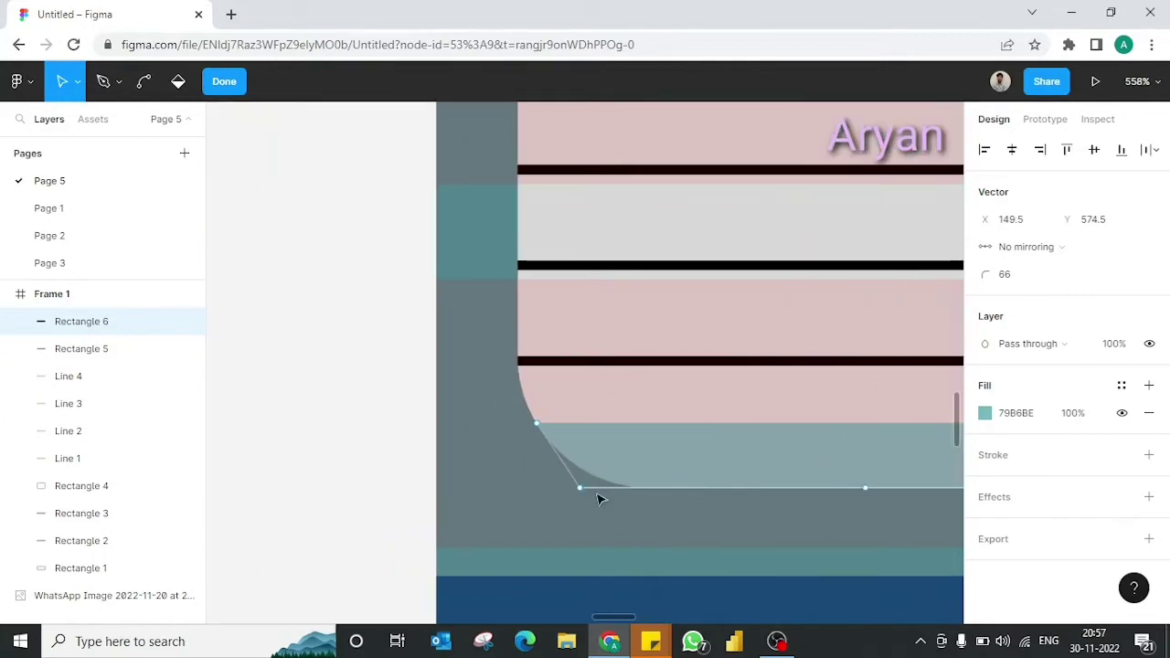
{"action": "left_click", "coordinate": [603, 484]}
{"action": "left_click_drag", "start_coordinate": [604, 485], "coordinate": [588, 489]}
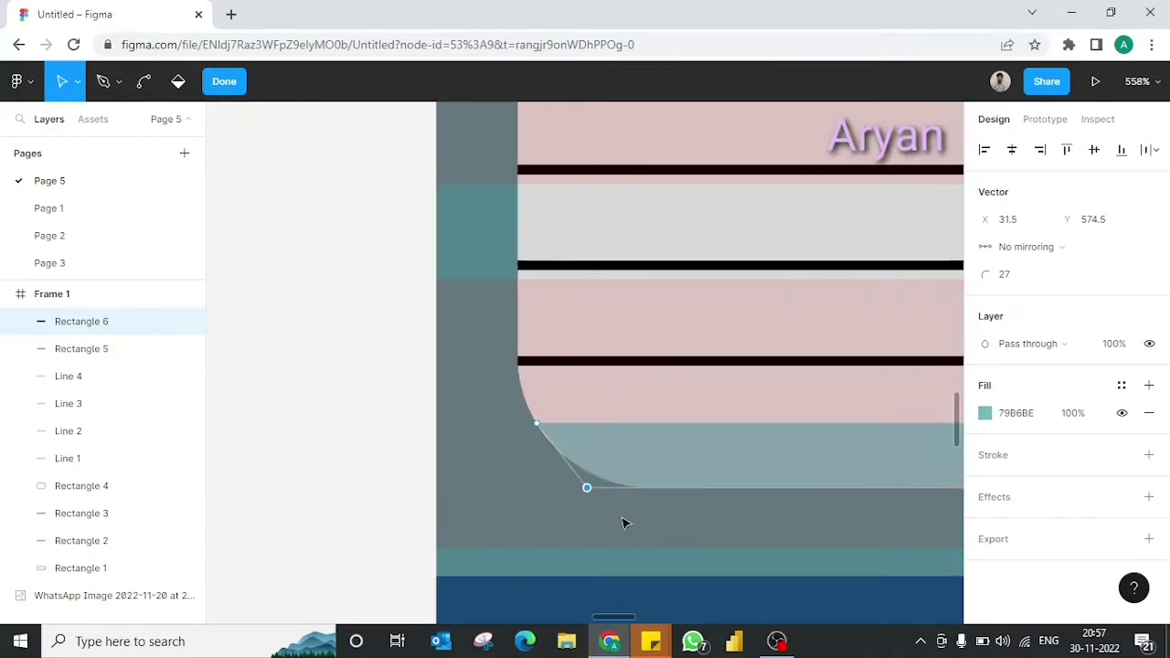
{"action": "scroll", "coordinate": [622, 522], "scroll_direction": "down", "scroll_amount": 2}
{"action": "scroll", "coordinate": [621, 522], "scroll_direction": "right", "scroll_amount": 5}
{"action": "left_click", "coordinate": [230, 88]}
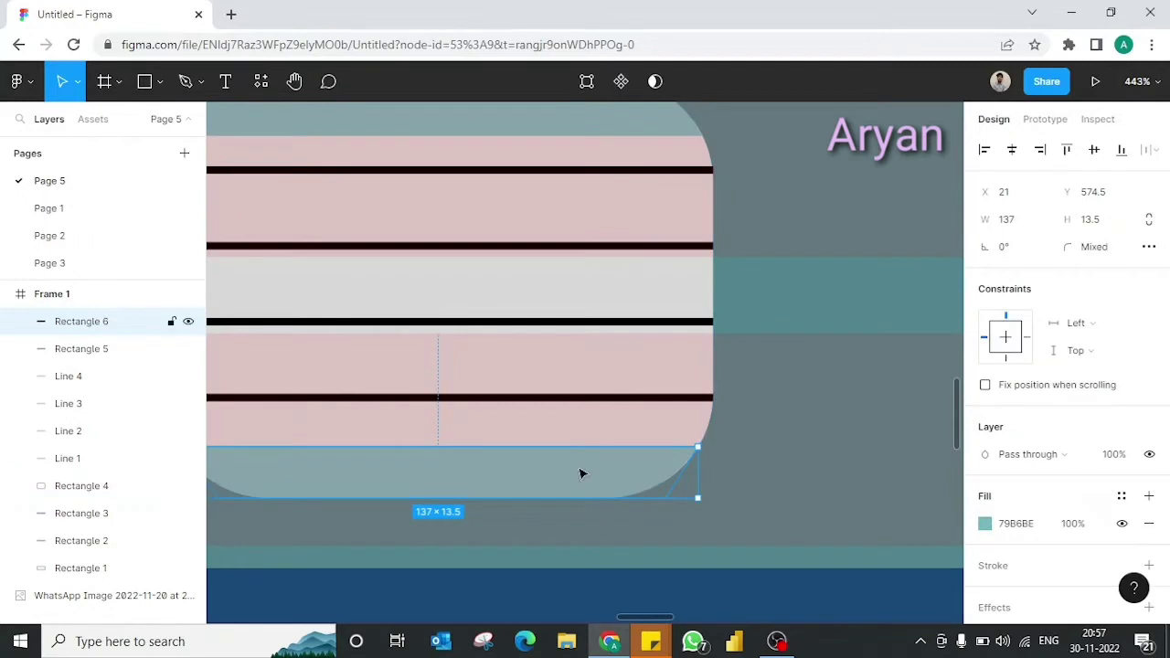
{"action": "left_click", "coordinate": [594, 397]}
{"action": "left_click", "coordinate": [666, 426]}
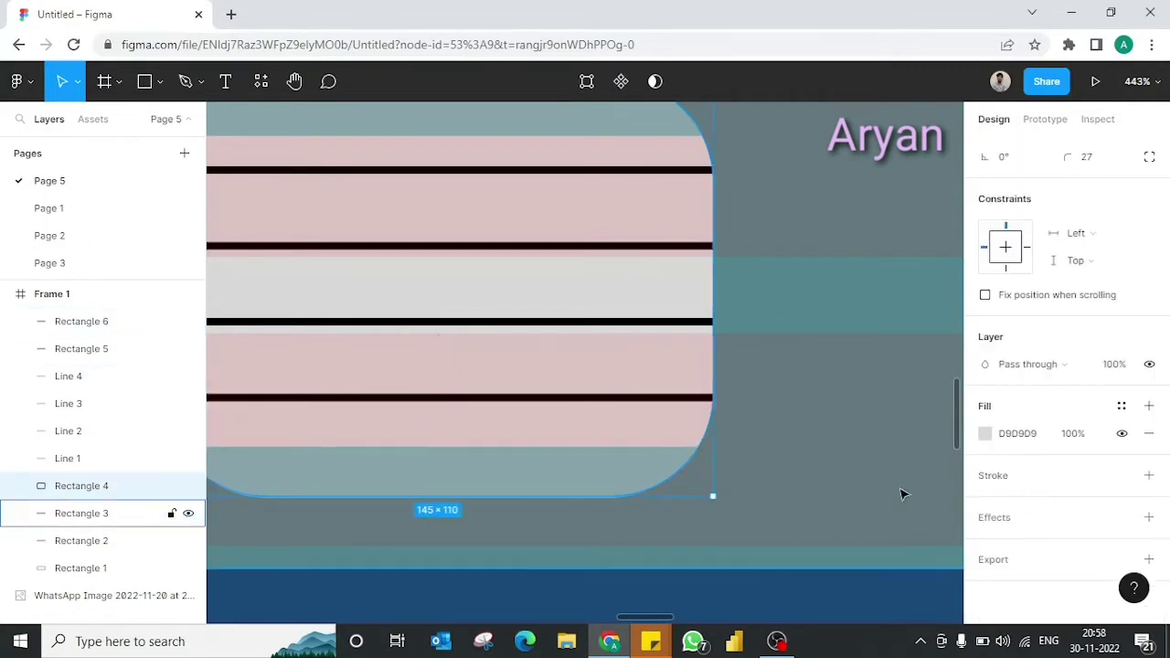
- Fill the window rectangle with black 000000
{"action": "scroll", "coordinate": [901, 494], "scroll_direction": "down", "scroll_amount": 1}
{"action": "left_click", "coordinate": [985, 434]}
{"action": "left_click", "coordinate": [758, 399]}
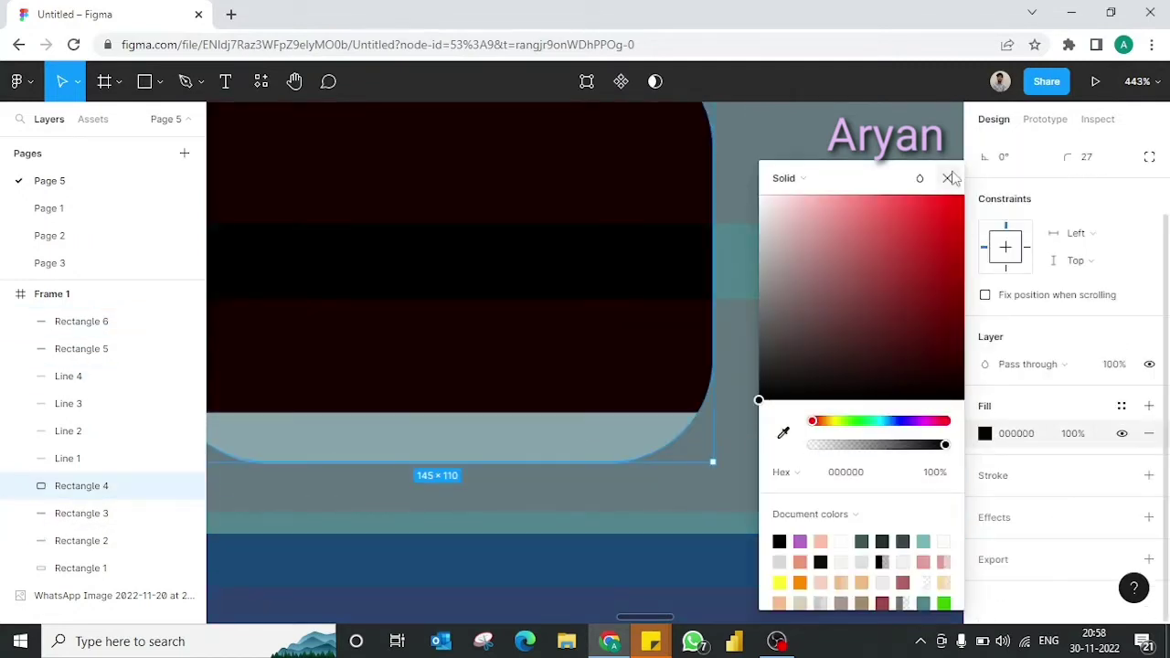
{"action": "left_click", "coordinate": [948, 178]}
- Restroke the four dividing lines (Line 1–4) in teal 79B6BE
{"action": "left_click", "coordinate": [142, 462]}
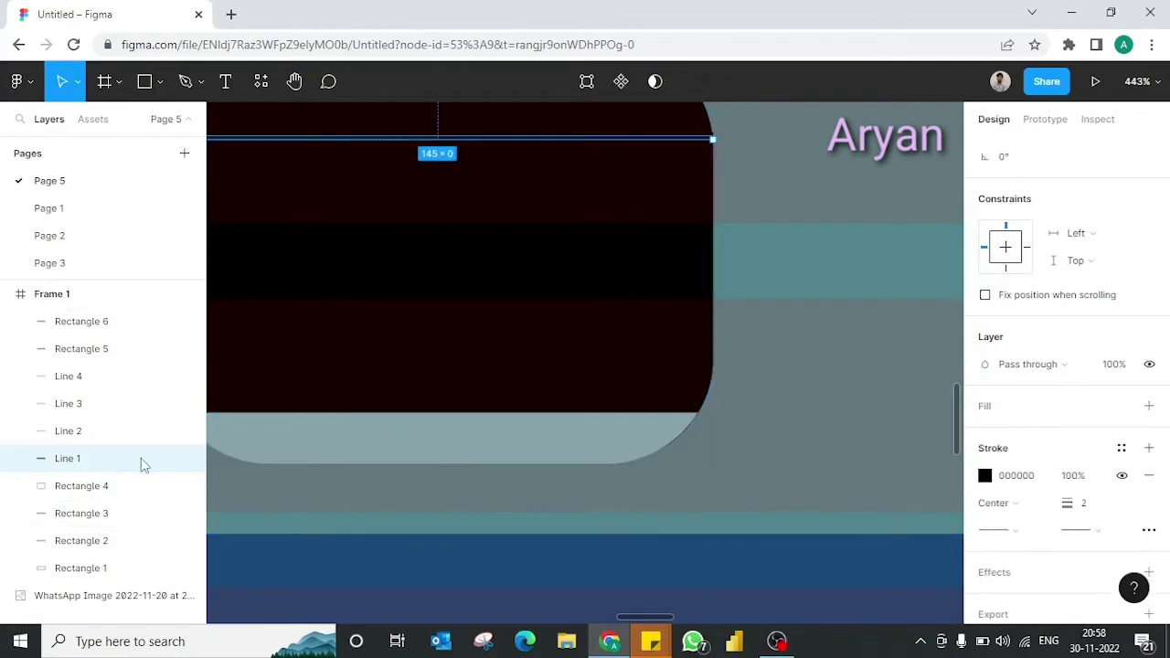
{"action": "left_click", "coordinate": [104, 433]}
{"action": "left_click", "coordinate": [108, 463], "text": "shift"}
{"action": "left_click", "coordinate": [97, 403], "text": "shift"}
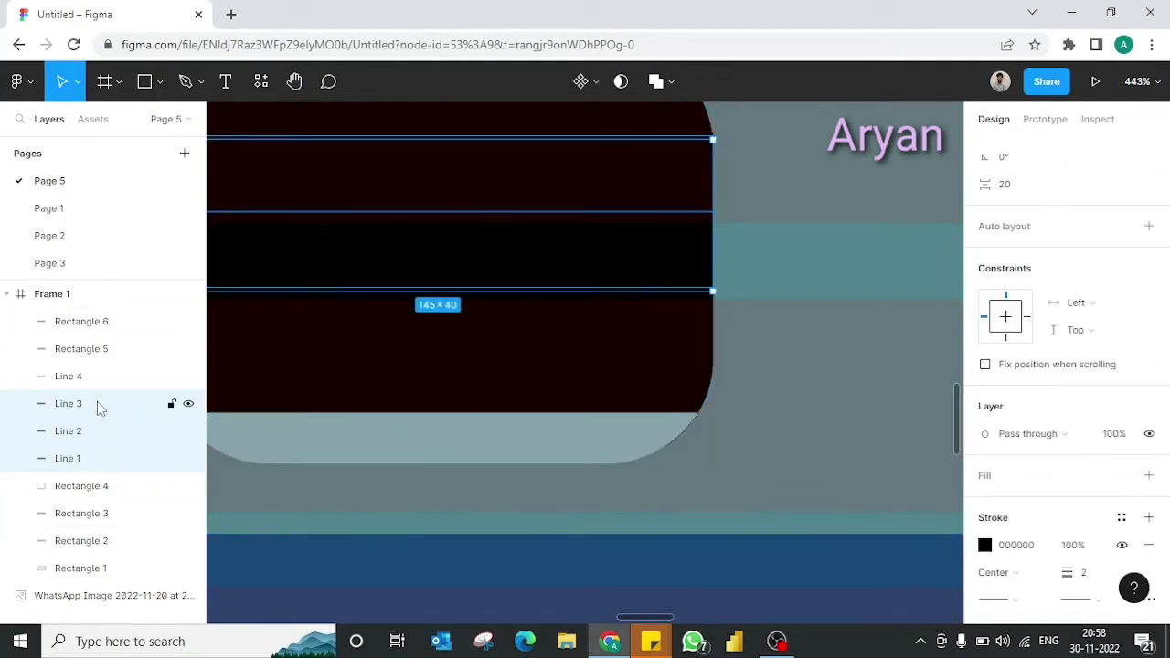
{"action": "left_click", "coordinate": [99, 377], "text": "shift"}
{"action": "left_click", "coordinate": [984, 545]}
{"action": "left_click", "coordinate": [924, 542]}
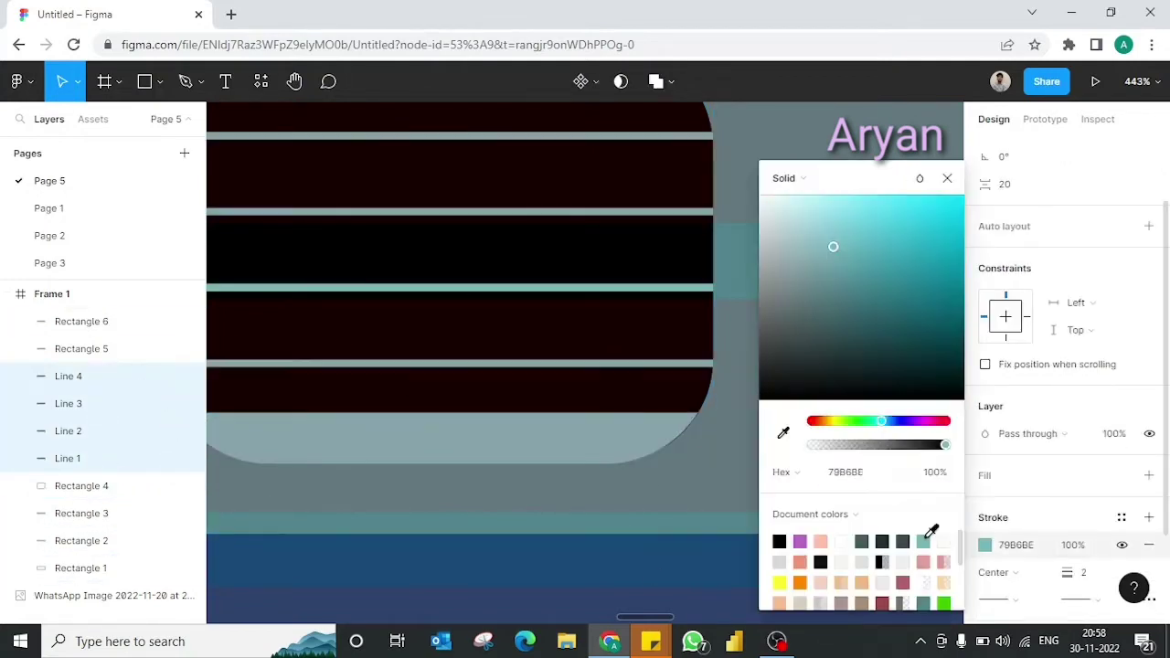
{"action": "left_click", "coordinate": [947, 179]}
- Select the top and bottom teal strips in the Layers panel
{"action": "left_click", "coordinate": [831, 408]}
{"action": "scroll", "coordinate": [831, 407], "scroll_direction": "down", "scroll_amount": 5}
{"action": "scroll", "coordinate": [831, 408], "scroll_direction": "down", "scroll_amount": 2}
{"action": "scroll", "coordinate": [831, 408], "scroll_direction": "left", "scroll_amount": 2}
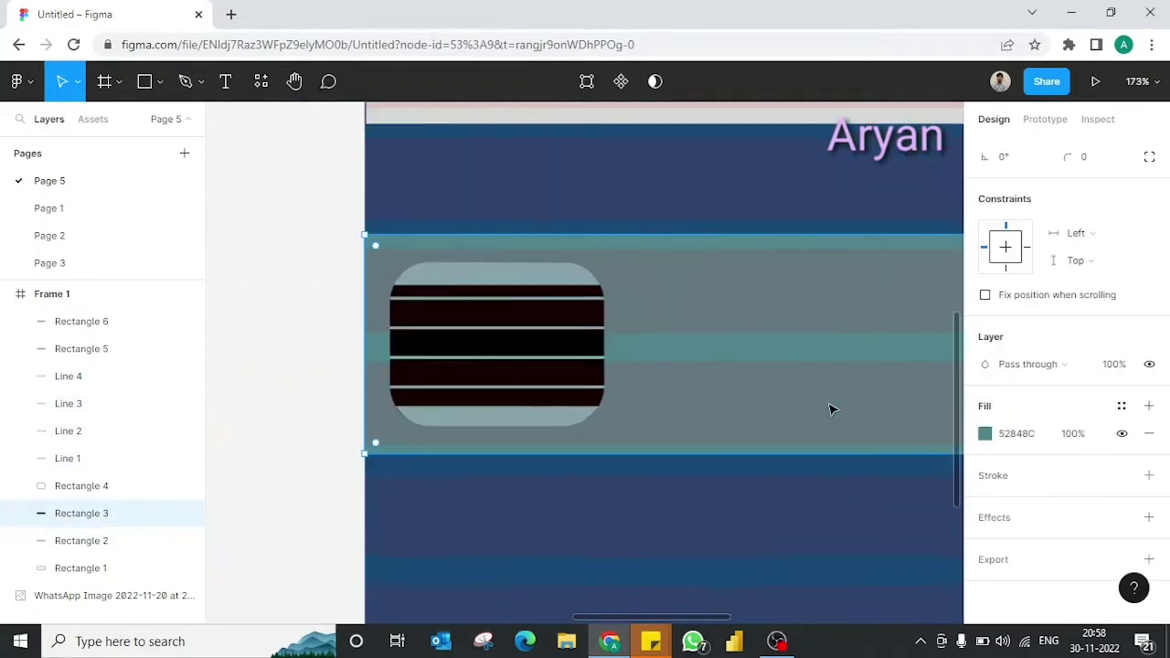
{"action": "left_click", "coordinate": [64, 352]}
{"action": "left_click", "coordinate": [76, 322], "text": "shift"}
- Group all window pieces with Ctrl+G and name the group 'window'
{"action": "left_click", "coordinate": [73, 377], "text": "shift"}
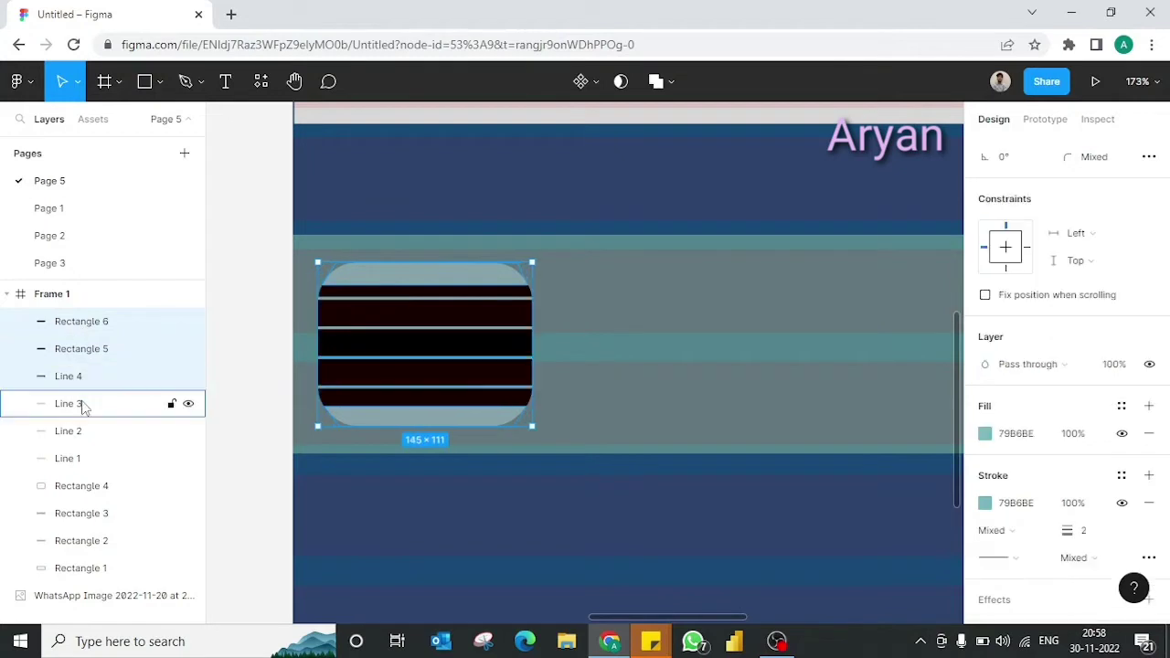
{"action": "left_click", "coordinate": [83, 405], "text": "shift"}
{"action": "left_click", "coordinate": [80, 431], "text": "shift"}
{"action": "left_click", "coordinate": [80, 457], "text": "shift"}
{"action": "left_click", "coordinate": [82, 486], "text": "shift"}
{"action": "key", "text": "ctrl+g"}
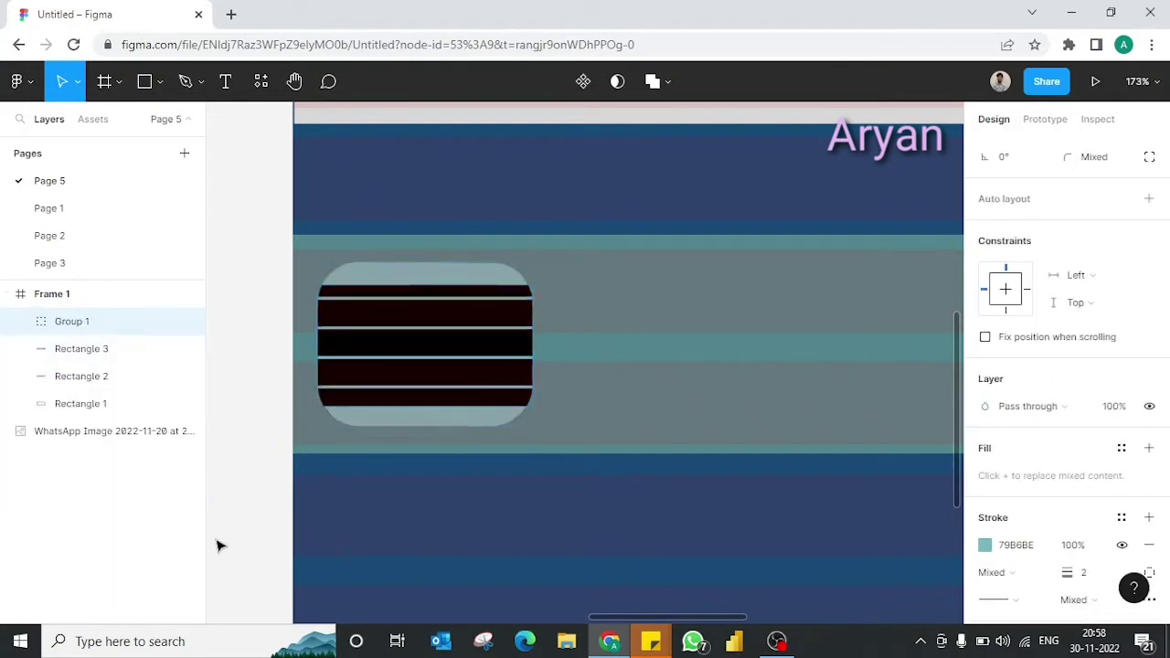
{"action": "double_click", "coordinate": [74, 321]}
{"action": "type", "text": "window"}
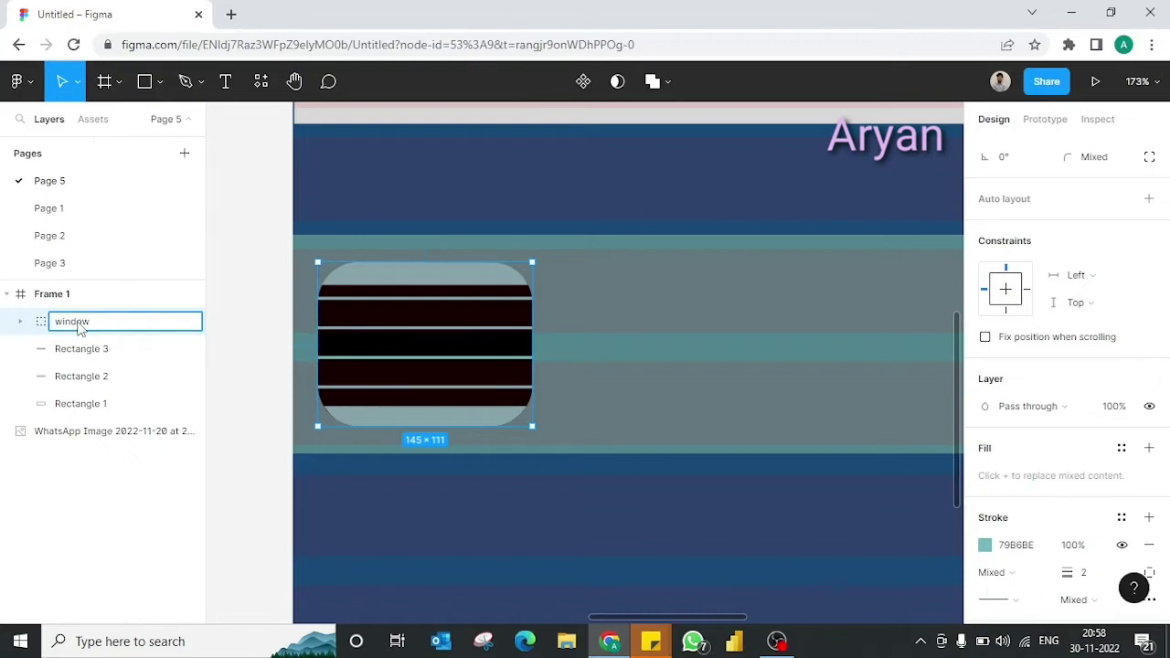
{"action": "key", "text": "Return"}
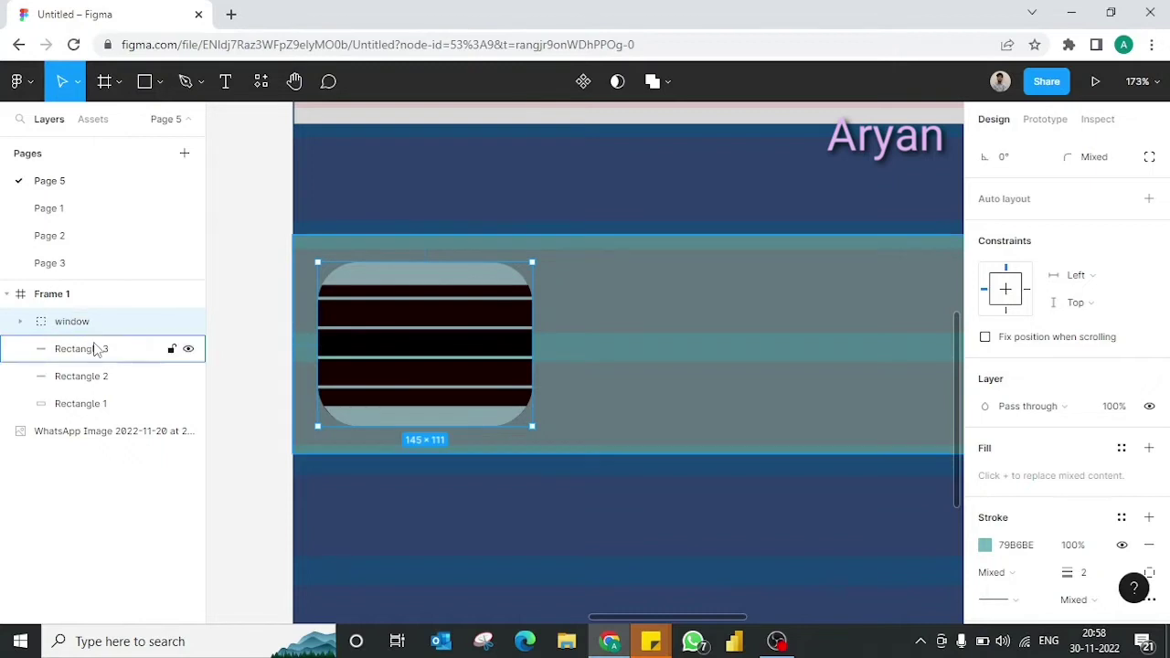
- Duplicate the window group into a row of six along the carriage
{"action": "key", "text": "ctrl+d"}
{"action": "left_click_drag", "start_coordinate": [437, 361], "coordinate": [716, 358]}
{"action": "scroll", "coordinate": [716, 357], "scroll_direction": "down", "scroll_amount": 5, "text": "ctrl"}
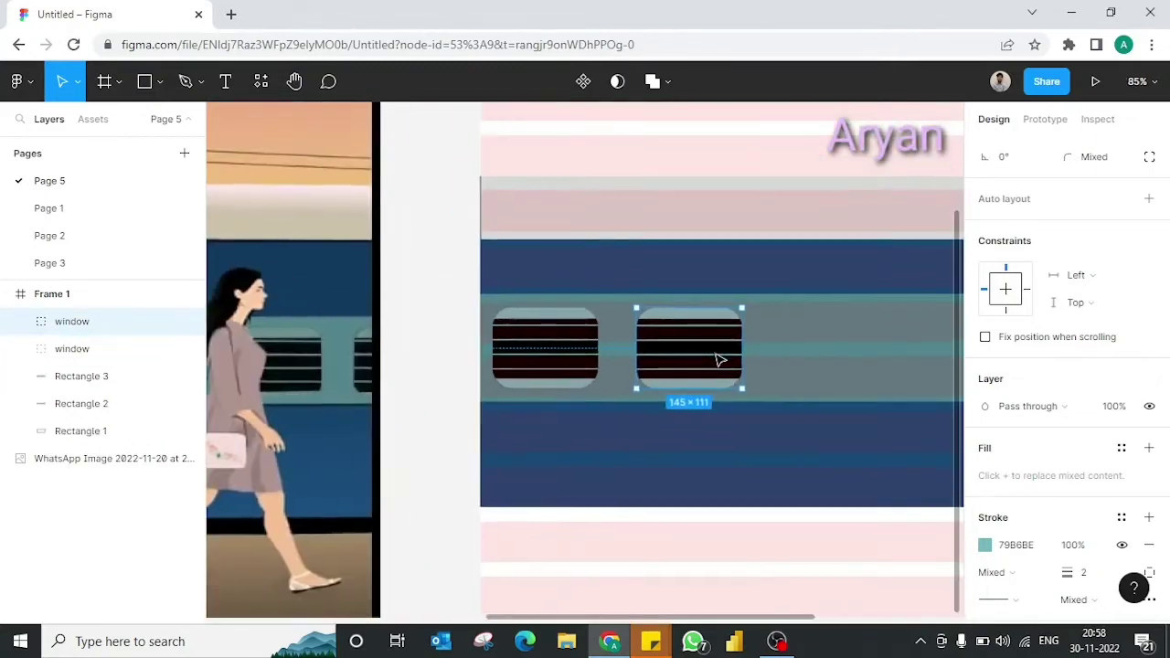
{"action": "scroll", "coordinate": [718, 358], "scroll_direction": "right", "scroll_amount": 3}
{"action": "scroll", "coordinate": [719, 359], "scroll_direction": "right", "scroll_amount": 3}
{"action": "key", "text": "ctrl+d"}
{"action": "key", "text": "ctrl+d"}
{"action": "key", "text": "ctrl+d"}
{"action": "scroll", "coordinate": [719, 358], "scroll_direction": "down", "scroll_amount": 1, "text": "ctrl"}
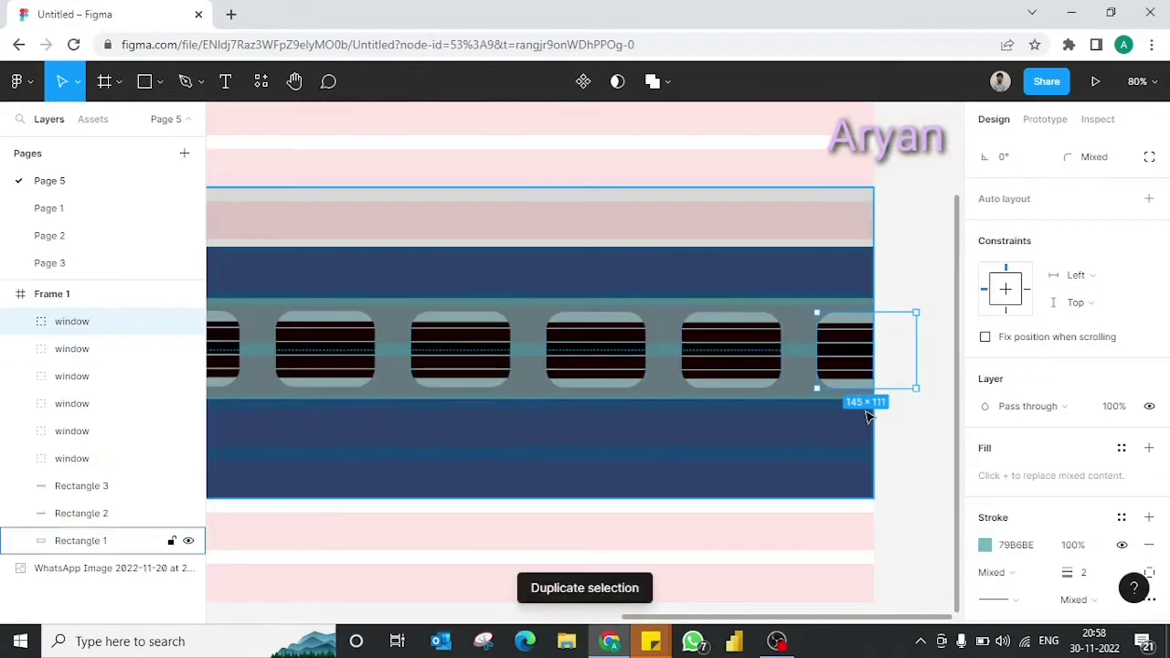
{"action": "scroll", "coordinate": [887, 439], "scroll_direction": "down", "scroll_amount": 5, "text": "ctrl"}
{"action": "left_click", "coordinate": [903, 455]}
{"action": "scroll", "coordinate": [829, 444], "scroll_direction": "left", "scroll_amount": 3}
{"action": "scroll", "coordinate": [828, 444], "scroll_direction": "left", "scroll_amount": 1}
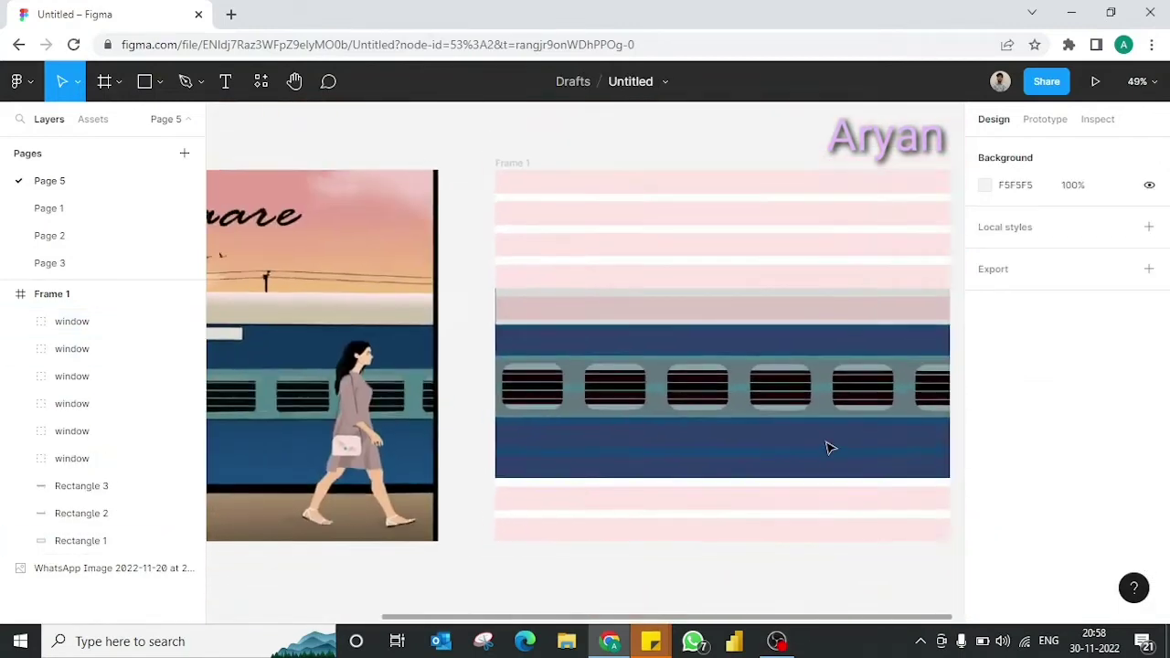
{"action": "scroll", "coordinate": [828, 445], "scroll_direction": "right", "scroll_amount": 2}
{"action": "scroll", "coordinate": [829, 445], "scroll_direction": "up", "scroll_amount": 1}
- Draw a thin 248×24 light grey D9D9D9 rectangle above the window row
{"action": "key", "text": "r"}
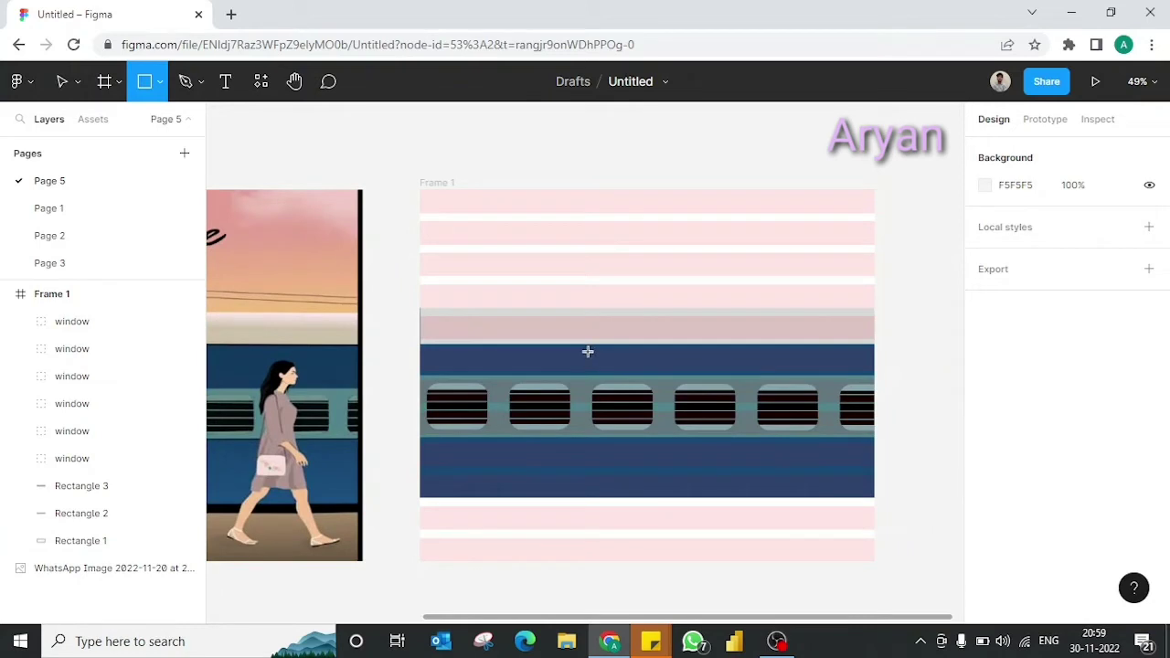
{"action": "scroll", "coordinate": [602, 353], "scroll_direction": "up", "scroll_amount": 4, "text": "ctrl"}
{"action": "scroll", "coordinate": [627, 363], "scroll_direction": "right", "scroll_amount": 2}
{"action": "scroll", "coordinate": [575, 347], "scroll_direction": "left", "scroll_amount": 1}
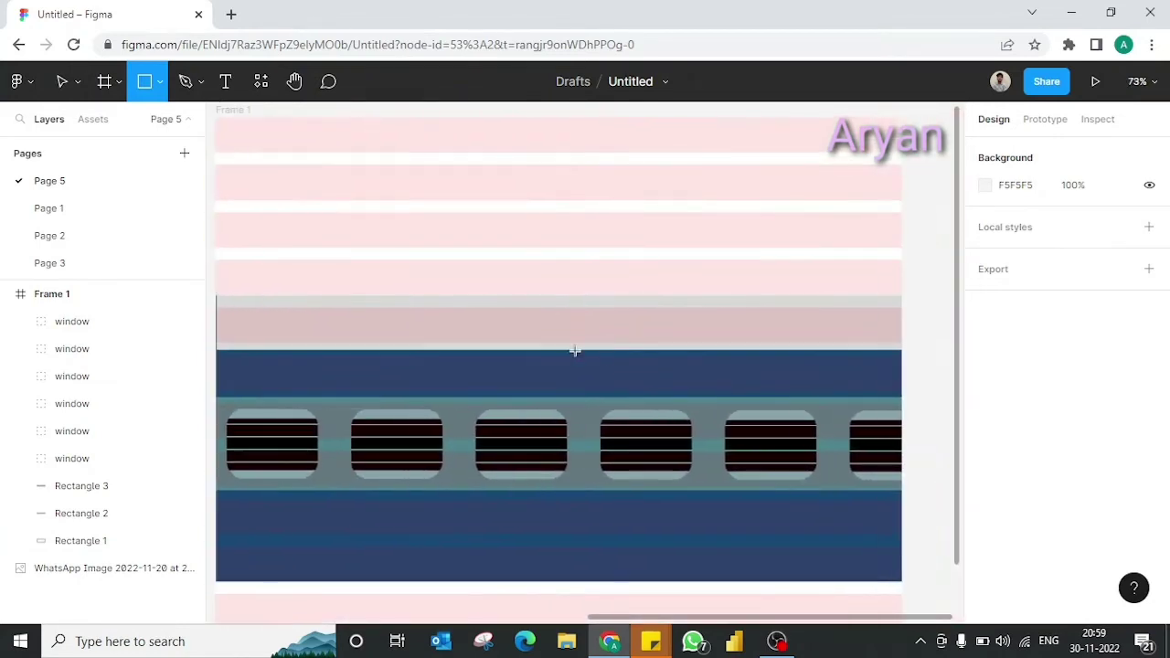
{"action": "scroll", "coordinate": [551, 363], "scroll_direction": "left", "scroll_amount": 1}
{"action": "left_click_drag", "start_coordinate": [546, 363], "coordinate": [702, 389]}
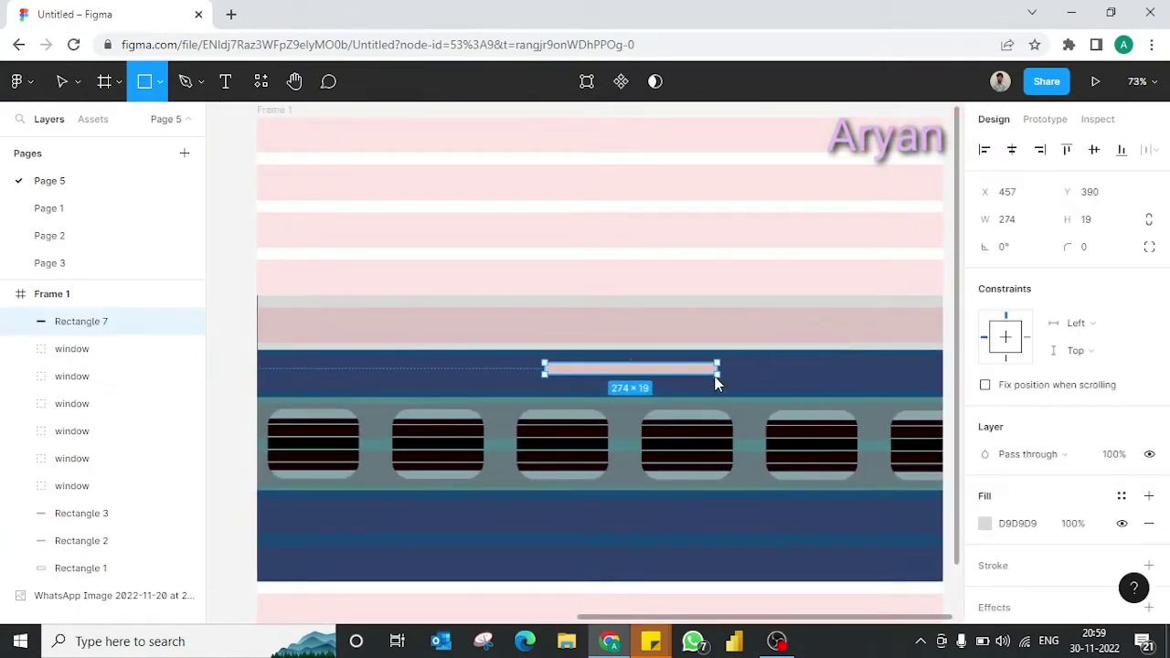
{"action": "double_click", "coordinate": [632, 377]}
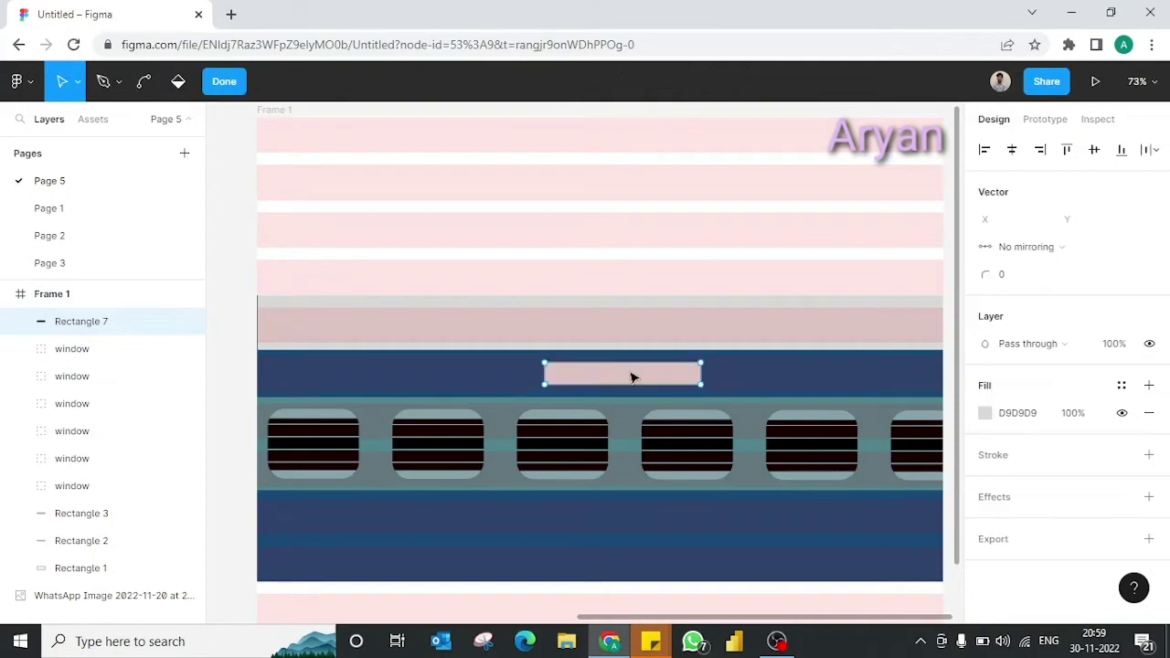
{"action": "left_click", "coordinate": [225, 86]}
- Slide the name board into position above the windows
{"action": "left_click_drag", "start_coordinate": [630, 376], "coordinate": [603, 384]}
{"action": "scroll", "coordinate": [633, 377], "scroll_direction": "down", "scroll_amount": 3}
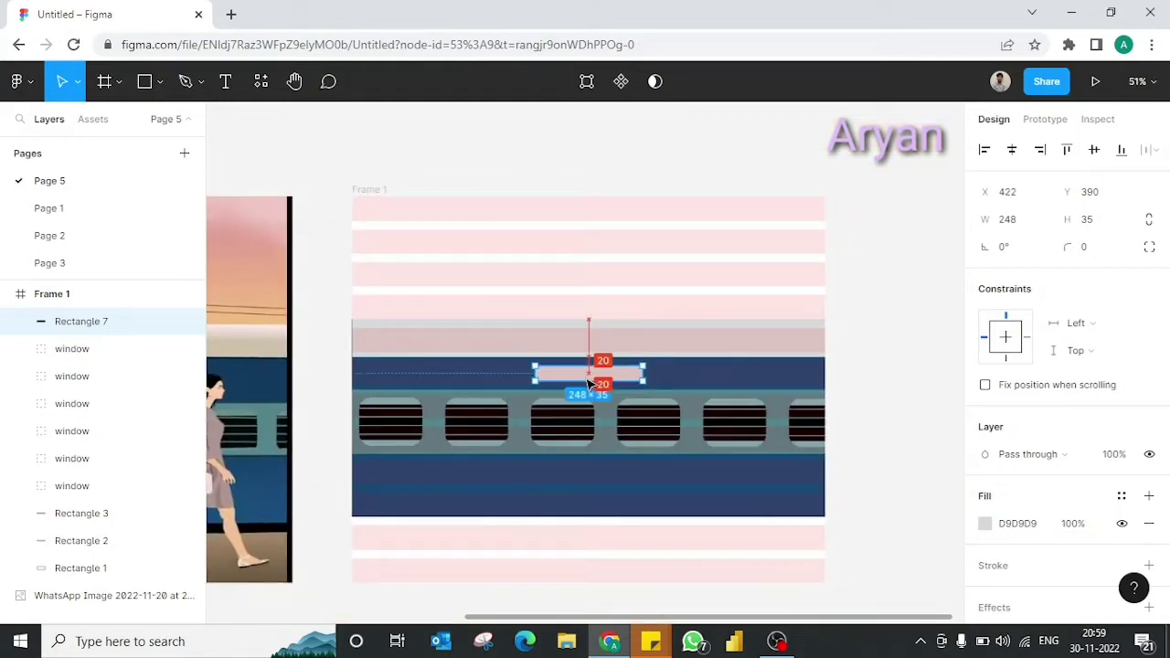
{"action": "left_click", "coordinate": [656, 548]}
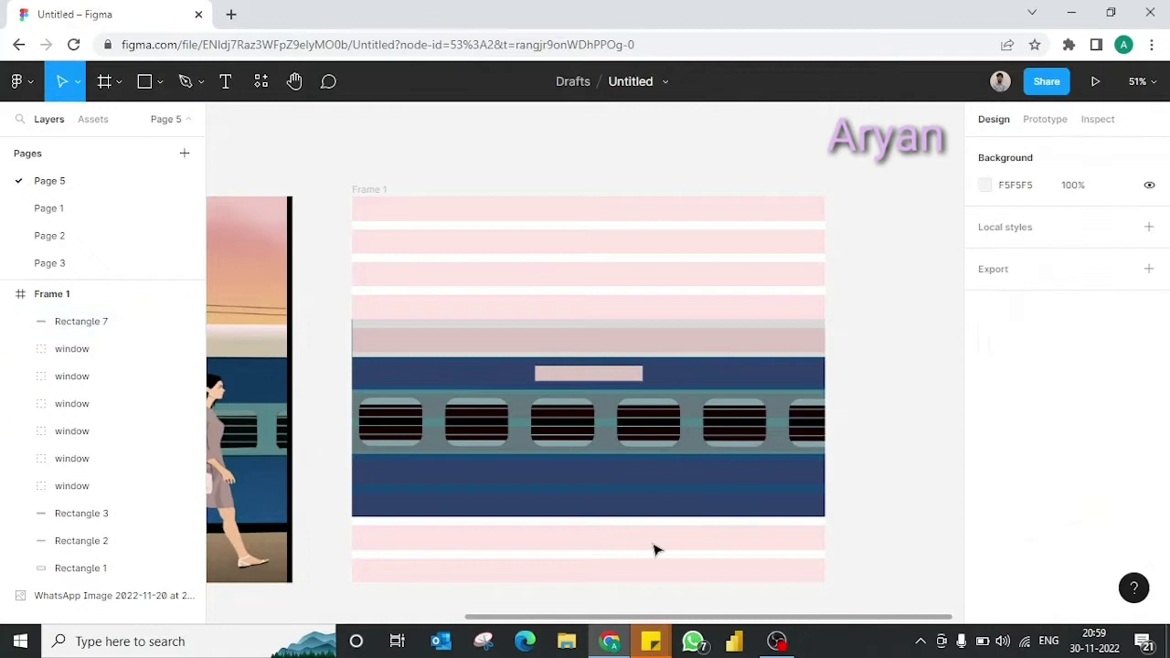
{"action": "left_click", "coordinate": [589, 380]}
{"action": "scroll", "coordinate": [589, 381], "scroll_direction": "left", "scroll_amount": 5}
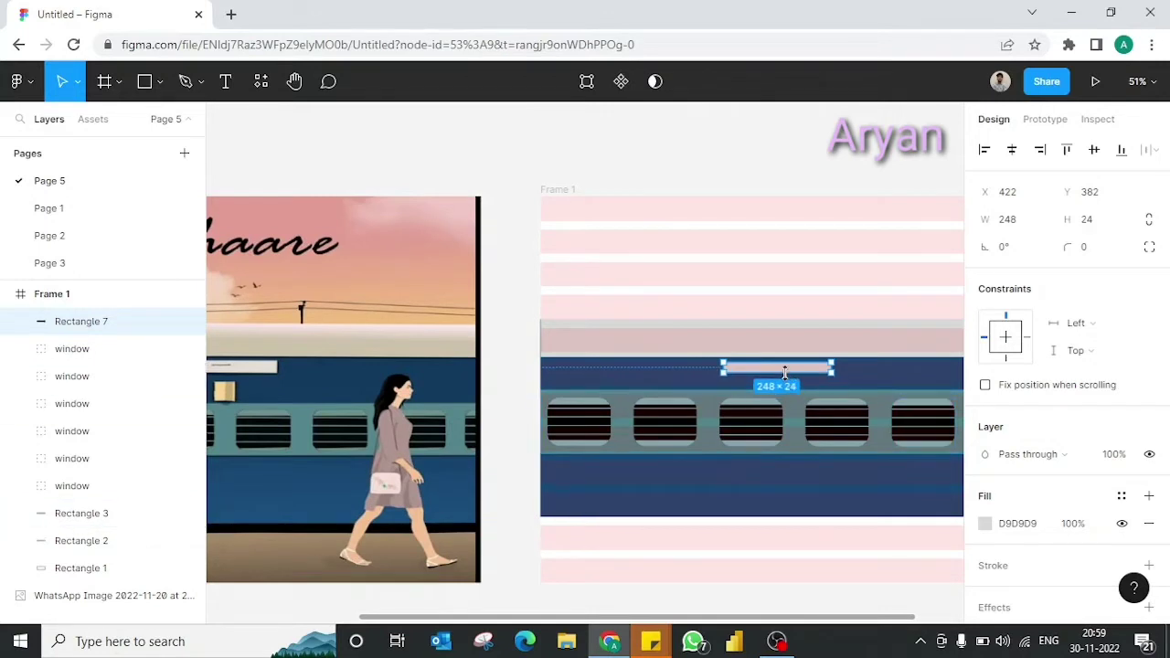
- Lower the top edge of the teal window band slightly
{"action": "left_click", "coordinate": [672, 522]}
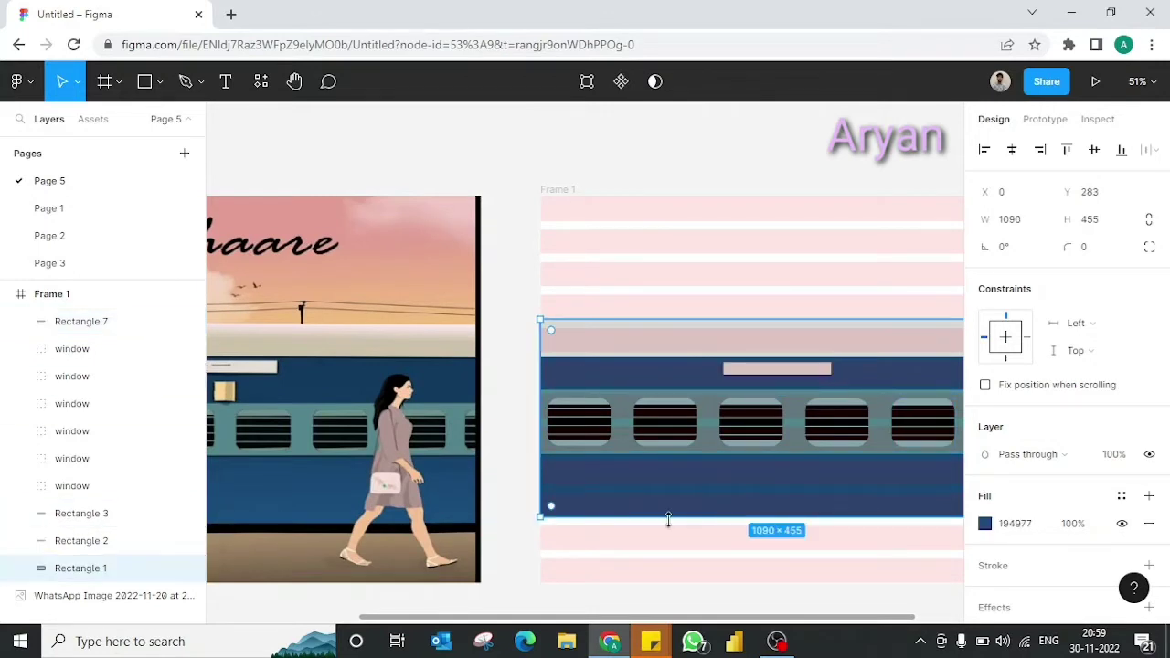
{"action": "scroll", "coordinate": [671, 539], "scroll_direction": "right", "scroll_amount": 2}
{"action": "left_click", "coordinate": [748, 393]}
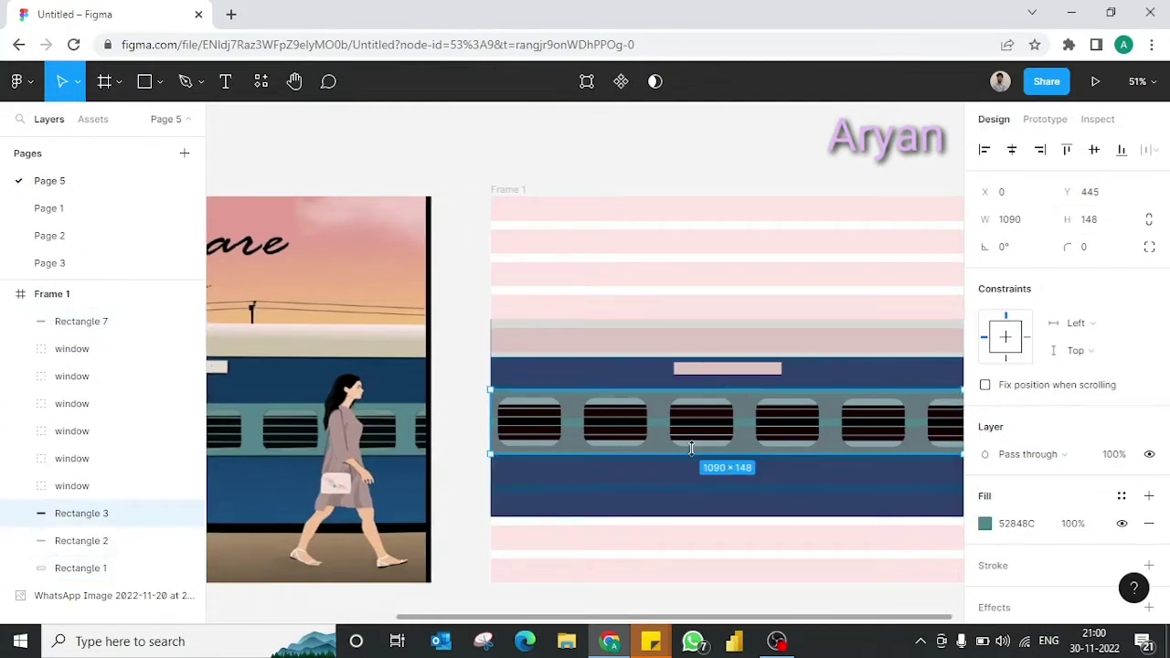
{"action": "left_click_drag", "start_coordinate": [709, 390], "coordinate": [708, 394]}
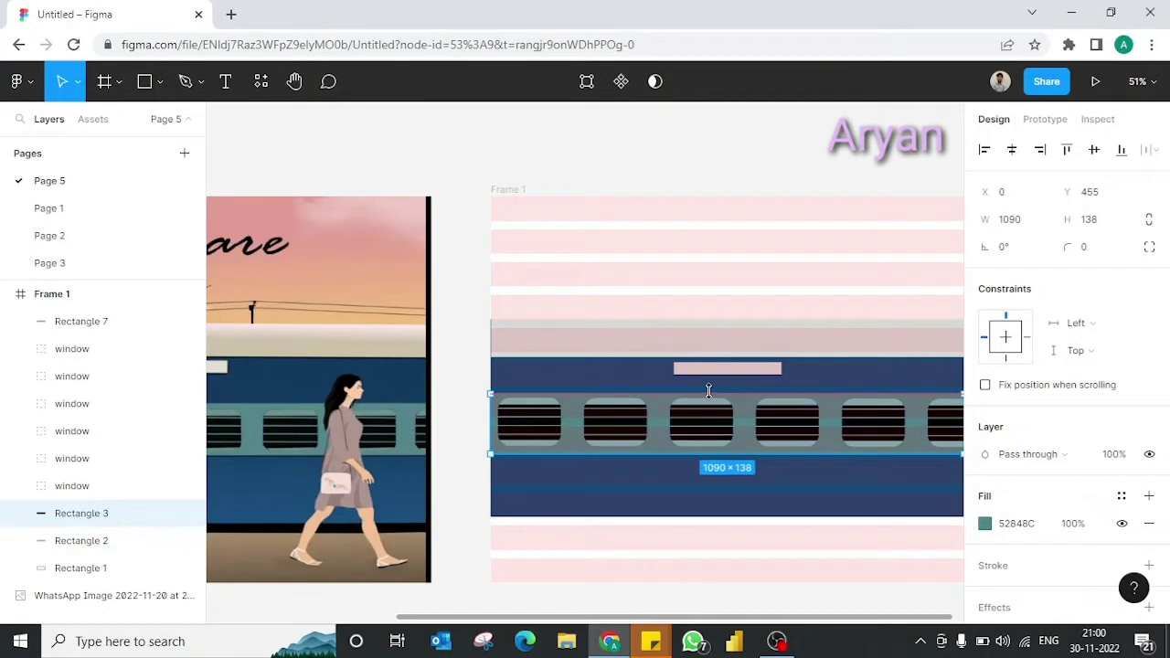
{"action": "scroll", "coordinate": [708, 390], "scroll_direction": "right", "scroll_amount": 3}
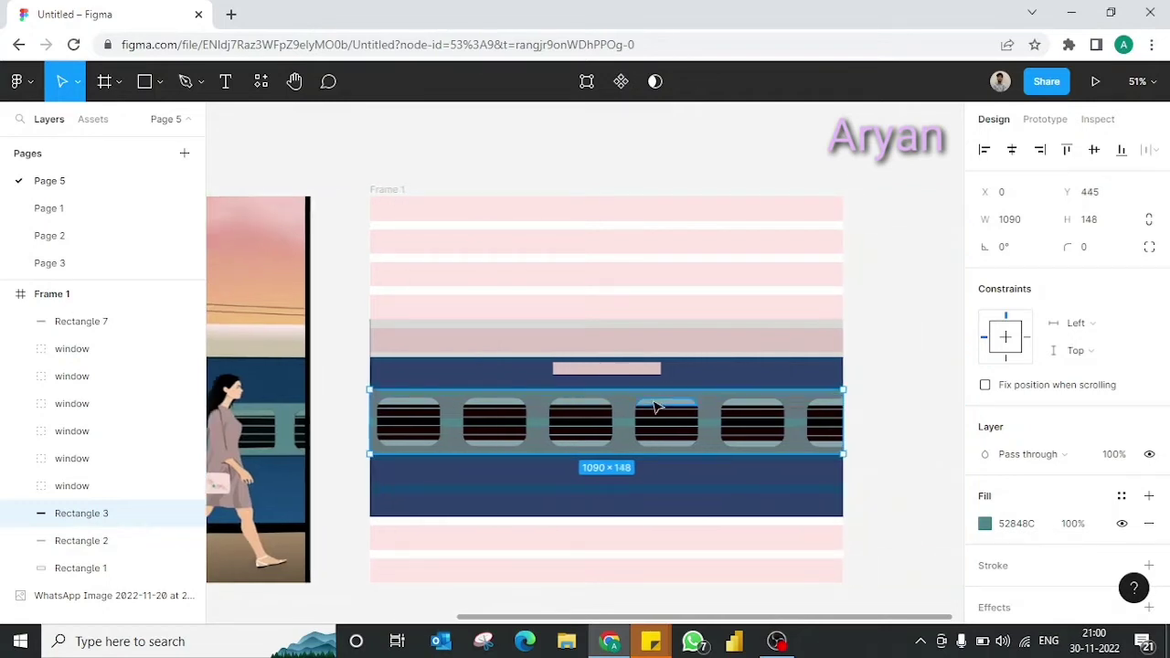
{"action": "left_click", "coordinate": [887, 470]}
{"action": "scroll", "coordinate": [887, 471], "scroll_direction": "left", "scroll_amount": 4}
{"action": "scroll", "coordinate": [763, 430], "scroll_direction": "up", "scroll_amount": 5}
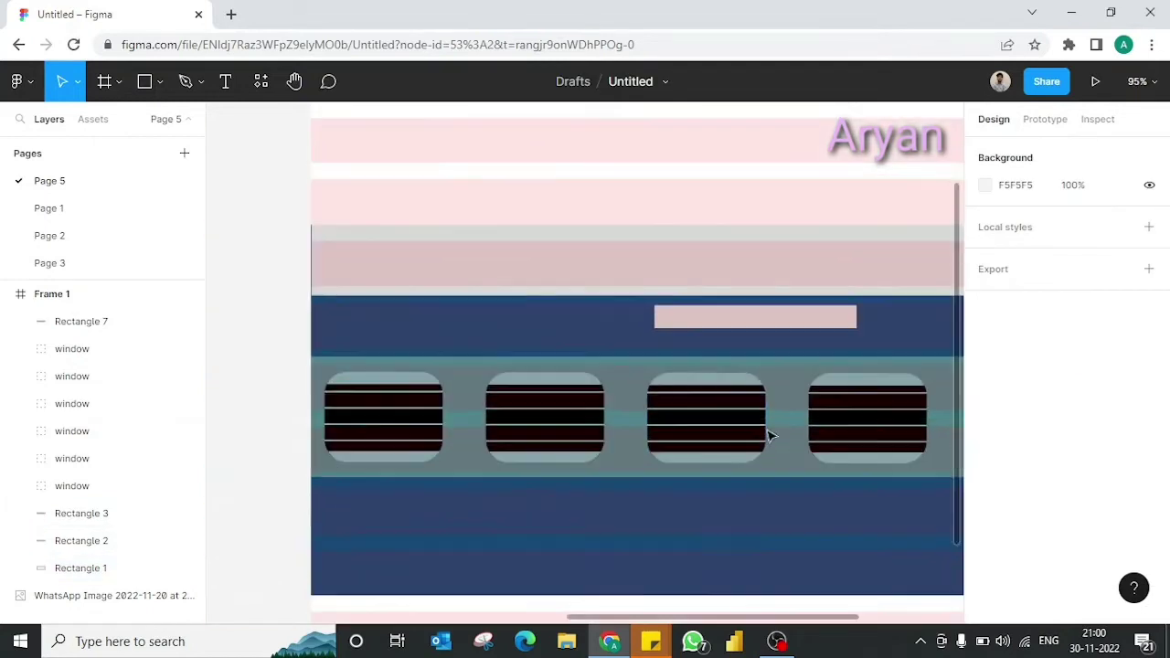
- Raise the name board slightly
{"action": "left_click", "coordinate": [753, 326]}
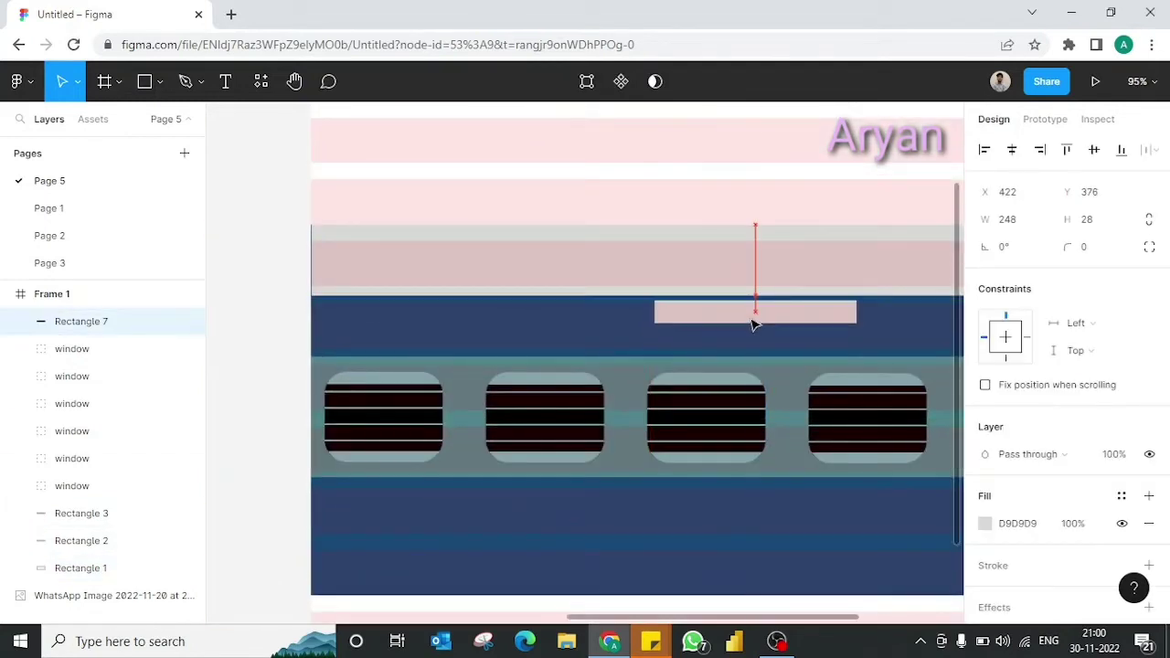
{"action": "double_click", "coordinate": [748, 302]}
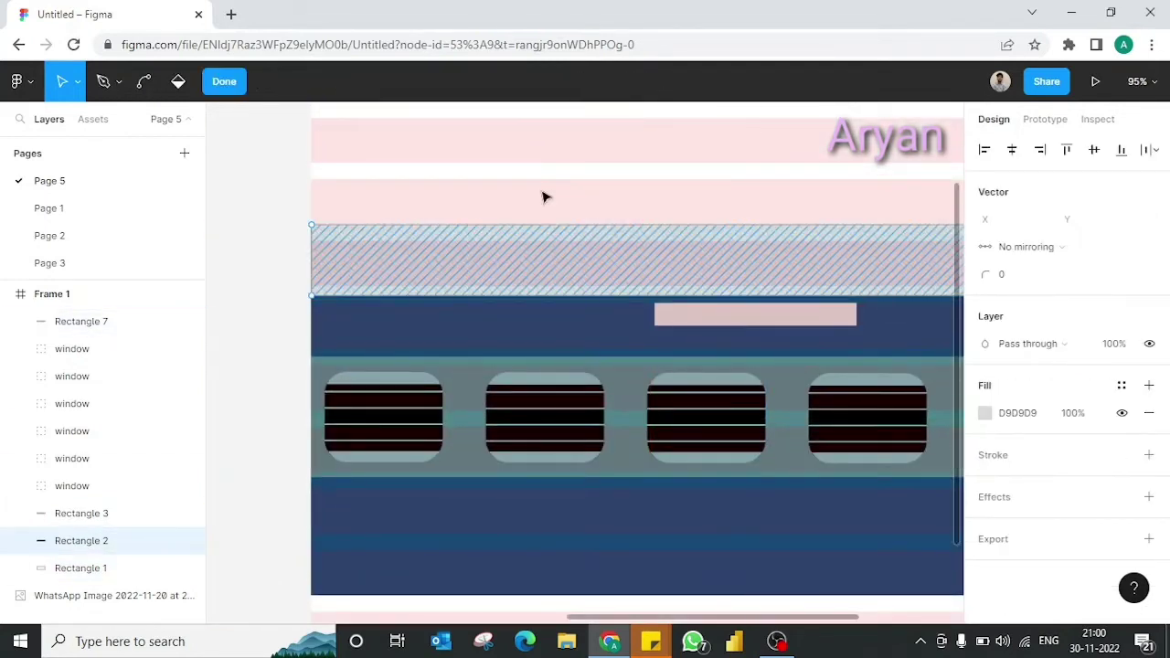
{"action": "left_click", "coordinate": [756, 316]}
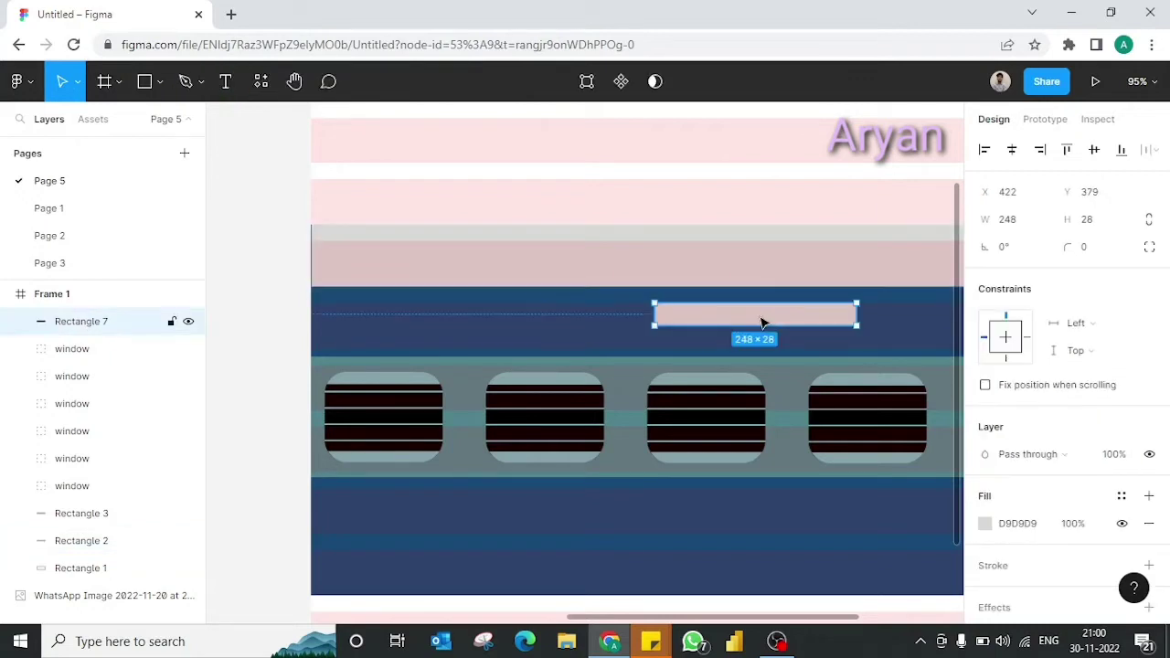
{"action": "left_click_drag", "start_coordinate": [762, 322], "coordinate": [760, 319]}
- Trim the teal band's top edge so it measures 1090×132
{"action": "left_click", "coordinate": [724, 286]}
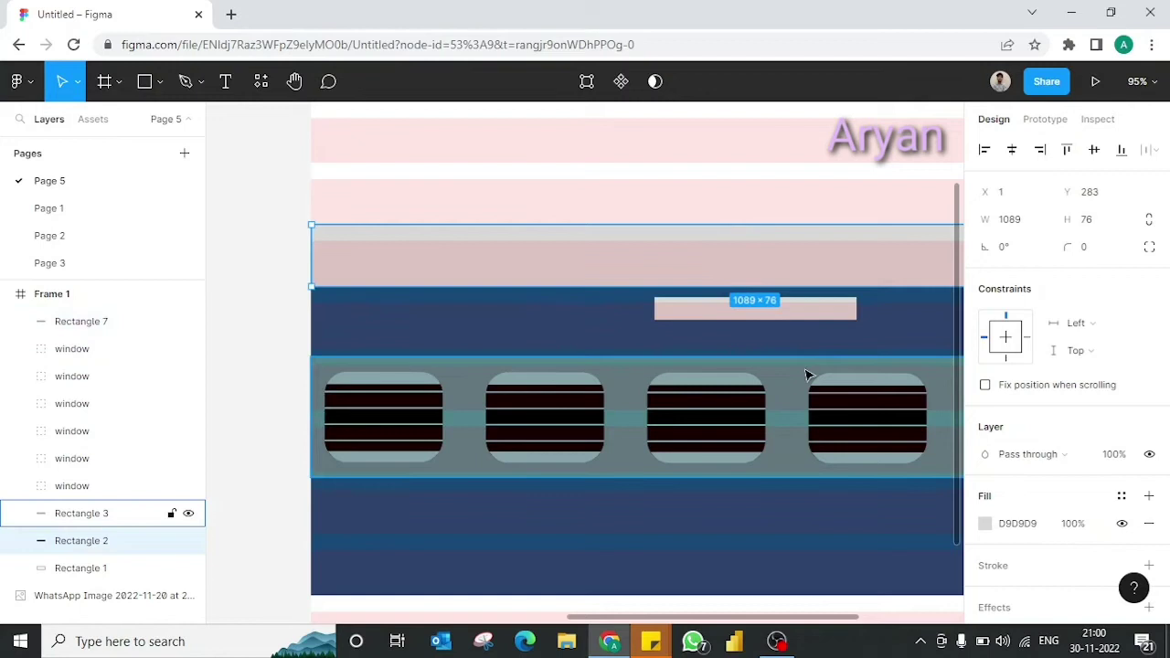
{"action": "left_click", "coordinate": [779, 317]}
{"action": "left_click", "coordinate": [869, 421]}
{"action": "left_click", "coordinate": [766, 360]}
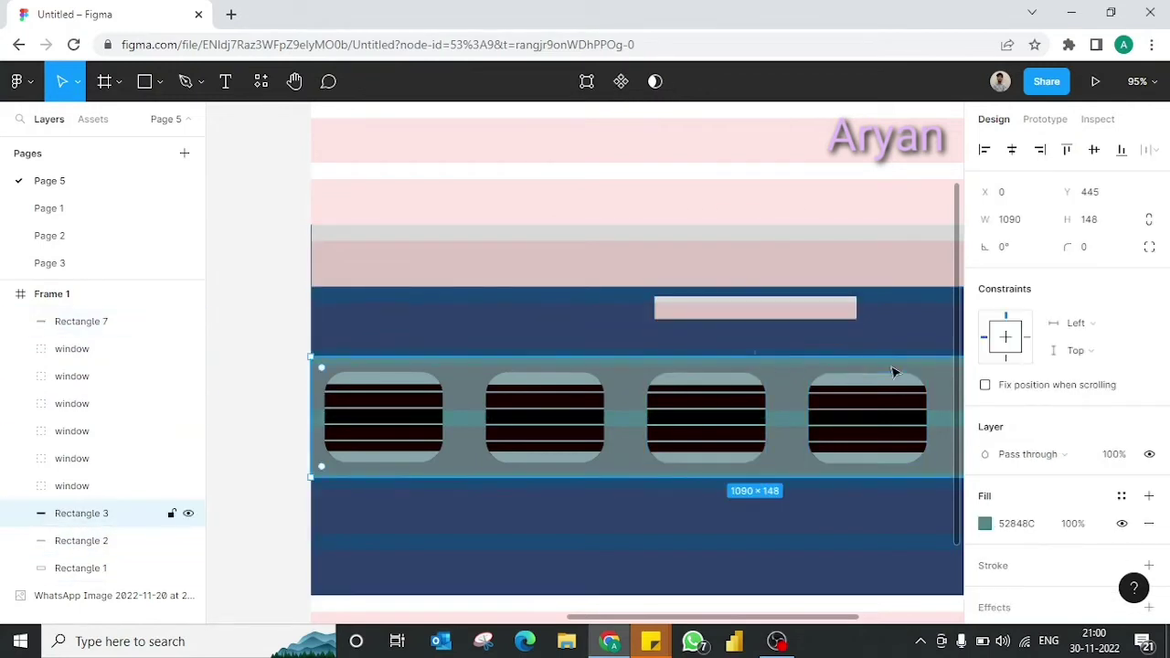
{"action": "left_click_drag", "start_coordinate": [760, 355], "coordinate": [763, 362]}
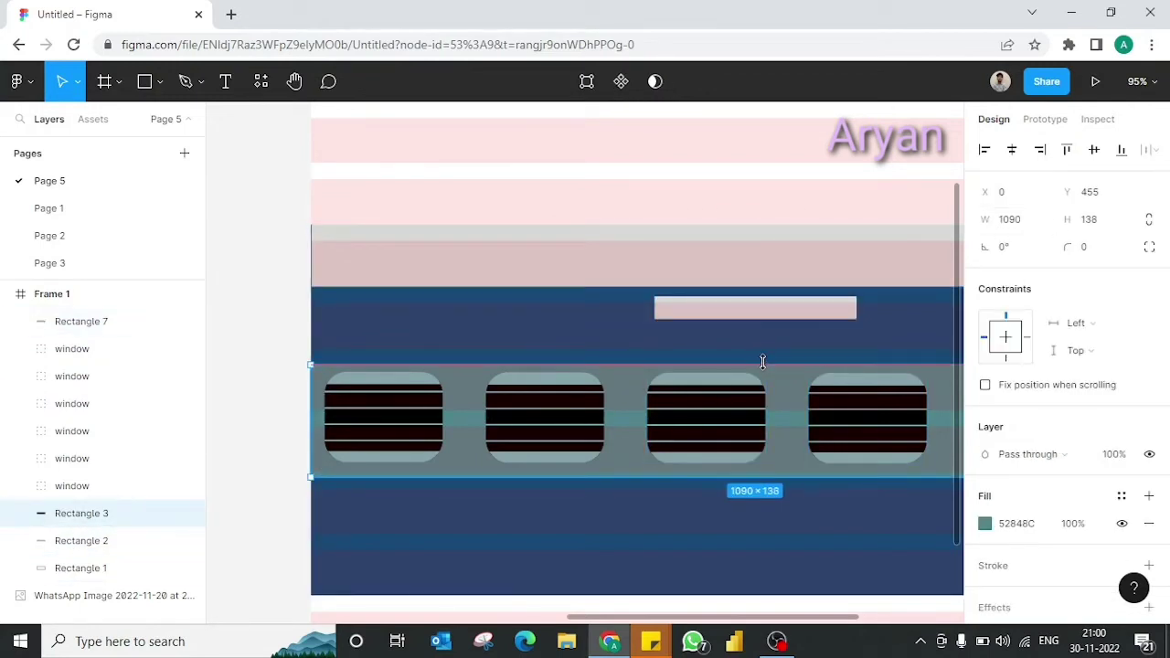
- Lower the blue carriage body about 10 px and draw a 42×42 square below the name board
{"action": "left_click", "coordinate": [823, 507]}
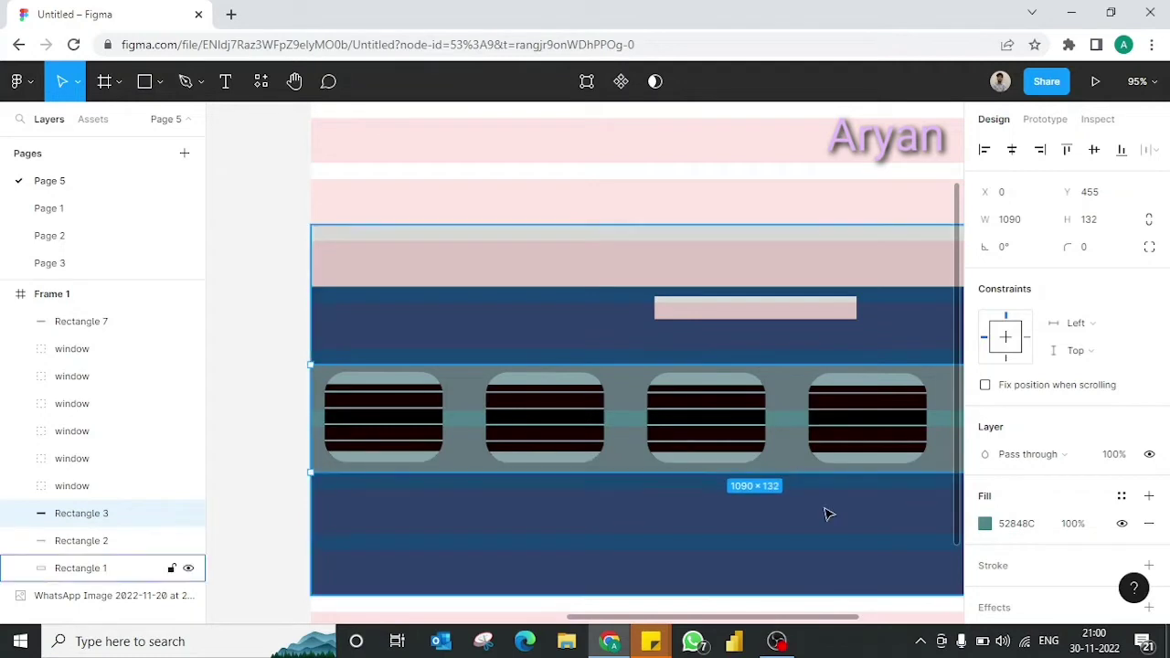
{"action": "left_click_drag", "start_coordinate": [840, 516], "coordinate": [840, 525]}
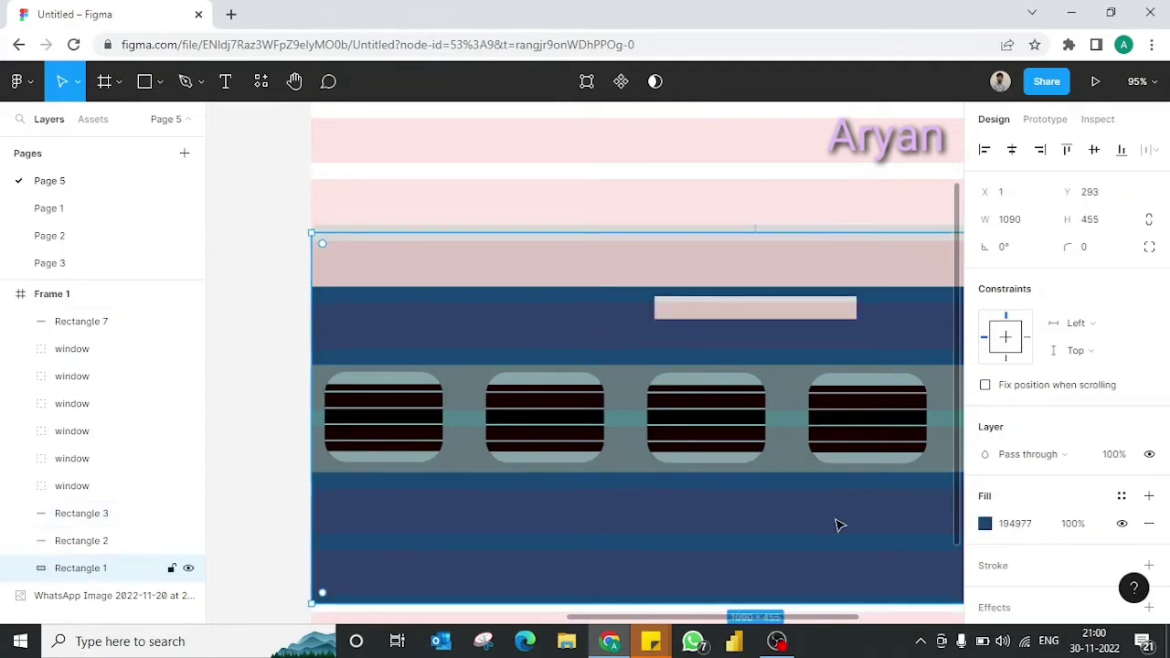
{"action": "key", "text": "r"}
{"action": "left_click_drag", "start_coordinate": [729, 328], "coordinate": [769, 359]}
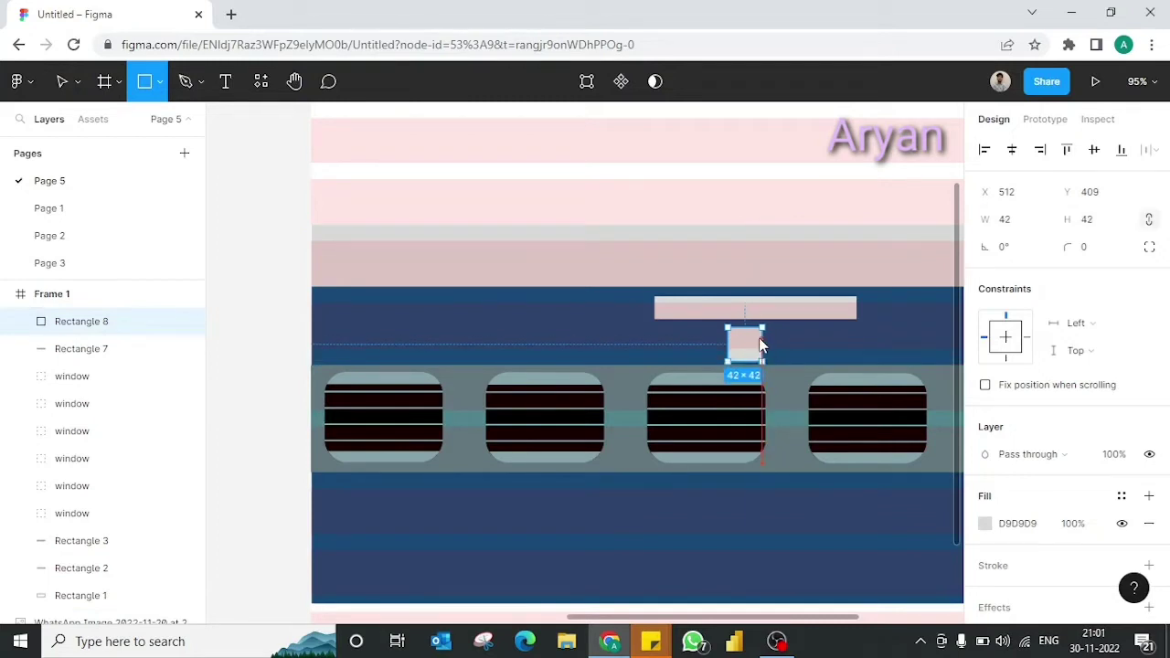
- Resize the small square under the signboard to 33×33 and fill it peach-orange
{"action": "left_click_drag", "start_coordinate": [766, 360], "coordinate": [766, 345]}
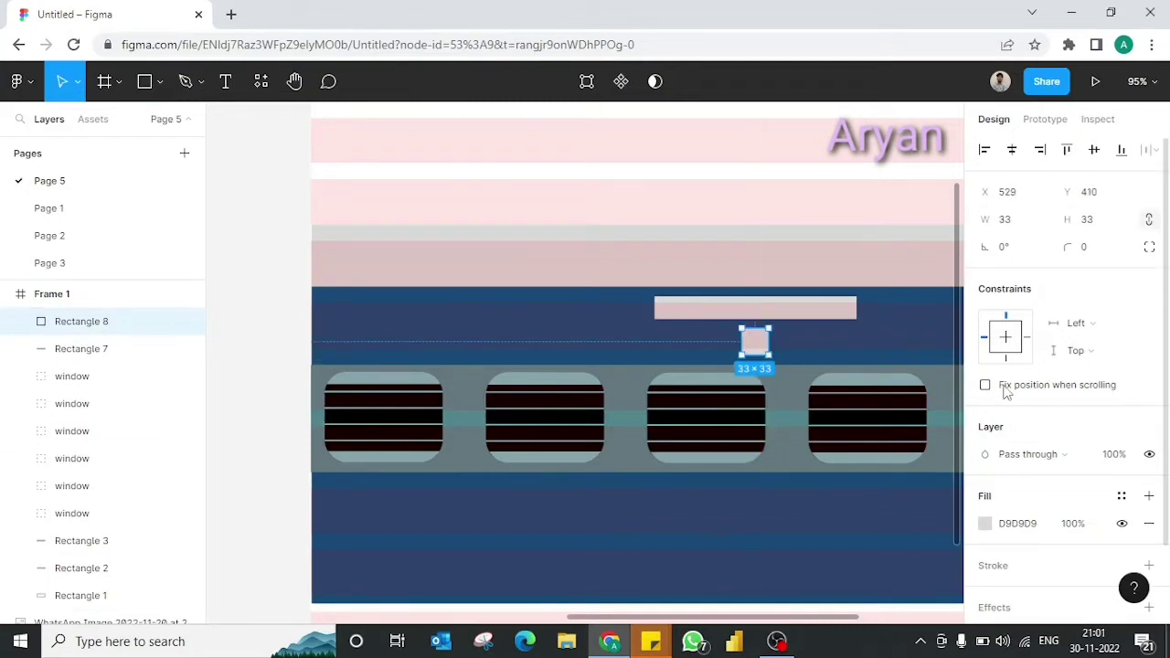
{"action": "scroll", "coordinate": [1006, 439], "scroll_direction": "down", "scroll_amount": 2}
{"action": "left_click", "coordinate": [985, 435]}
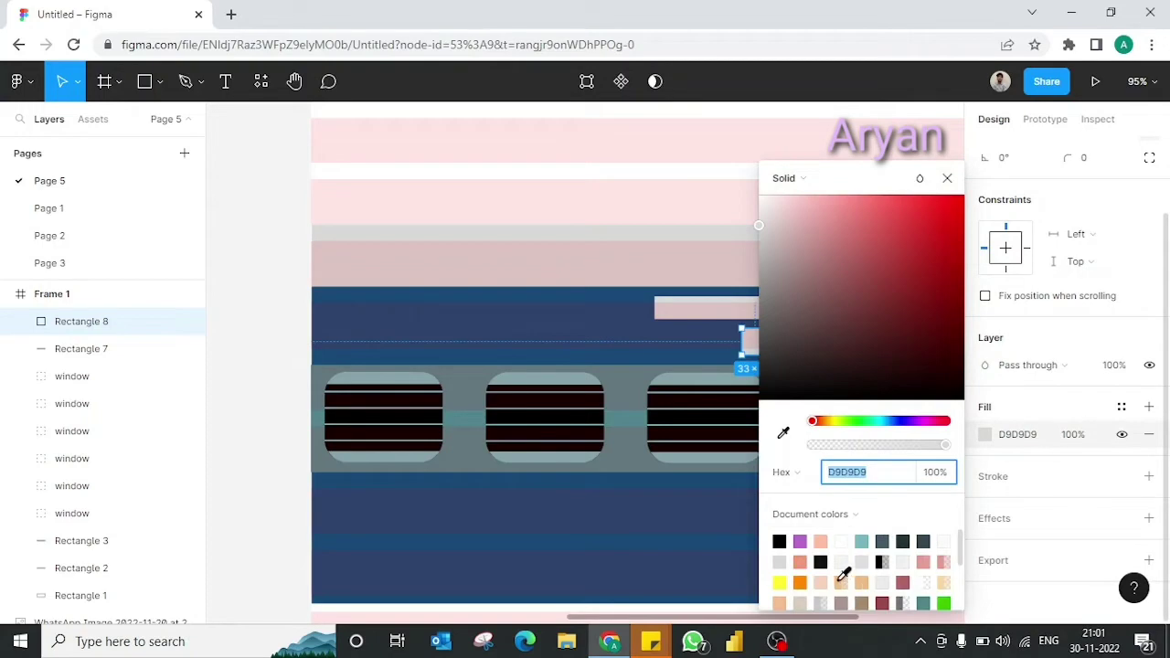
{"action": "left_click", "coordinate": [885, 571]}
{"action": "left_click", "coordinate": [947, 177]}
- Delete the striped layout grid from Frame 1's properties
{"action": "left_click", "coordinate": [894, 332]}
{"action": "scroll", "coordinate": [894, 332], "scroll_direction": "down", "scroll_amount": 4}
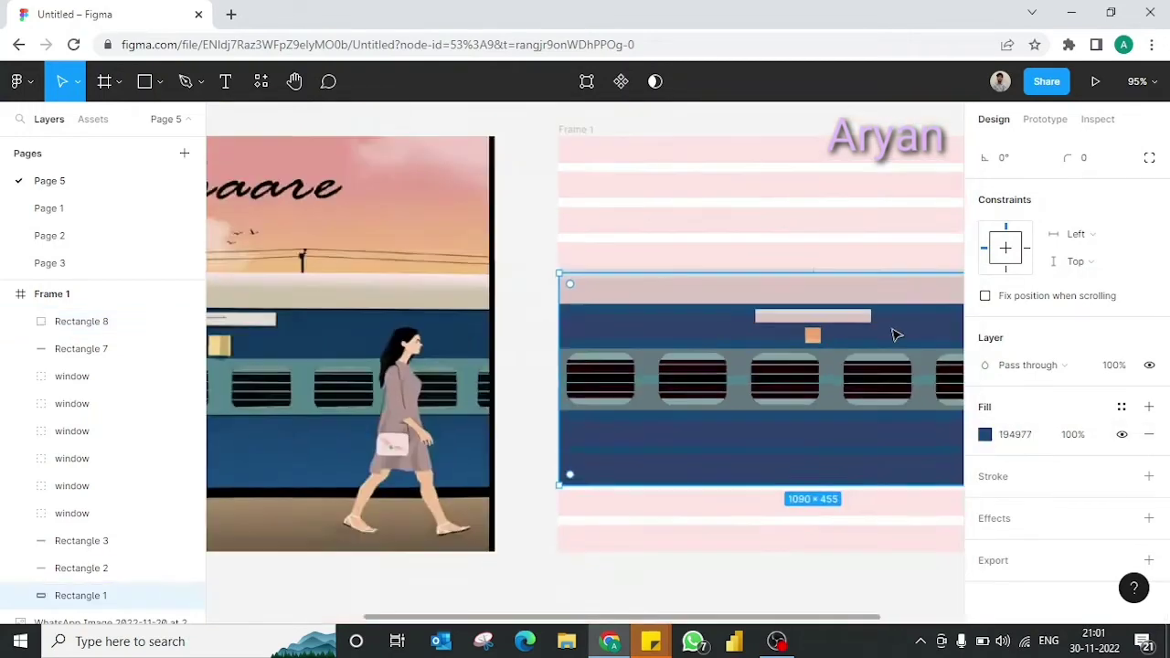
{"action": "left_click", "coordinate": [839, 491]}
{"action": "scroll", "coordinate": [834, 464], "scroll_direction": "up", "scroll_amount": 2}
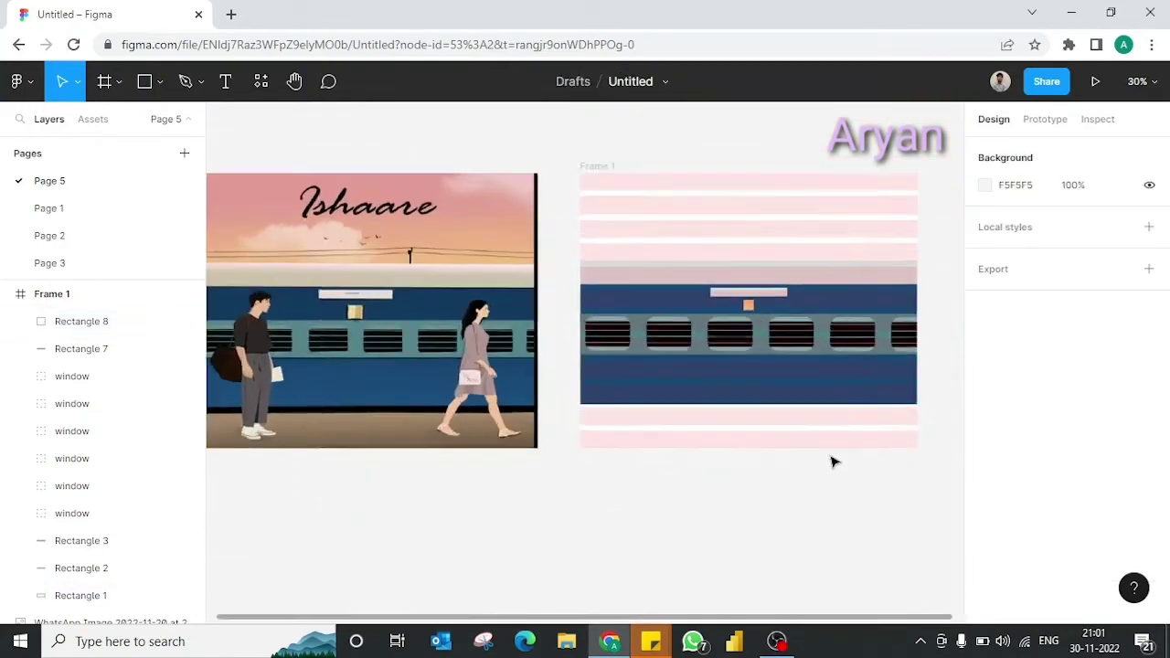
{"action": "scroll", "coordinate": [833, 462], "scroll_direction": "up", "scroll_amount": 3}
{"action": "scroll", "coordinate": [833, 462], "scroll_direction": "down", "scroll_amount": 5}
{"action": "left_click", "coordinate": [644, 234]}
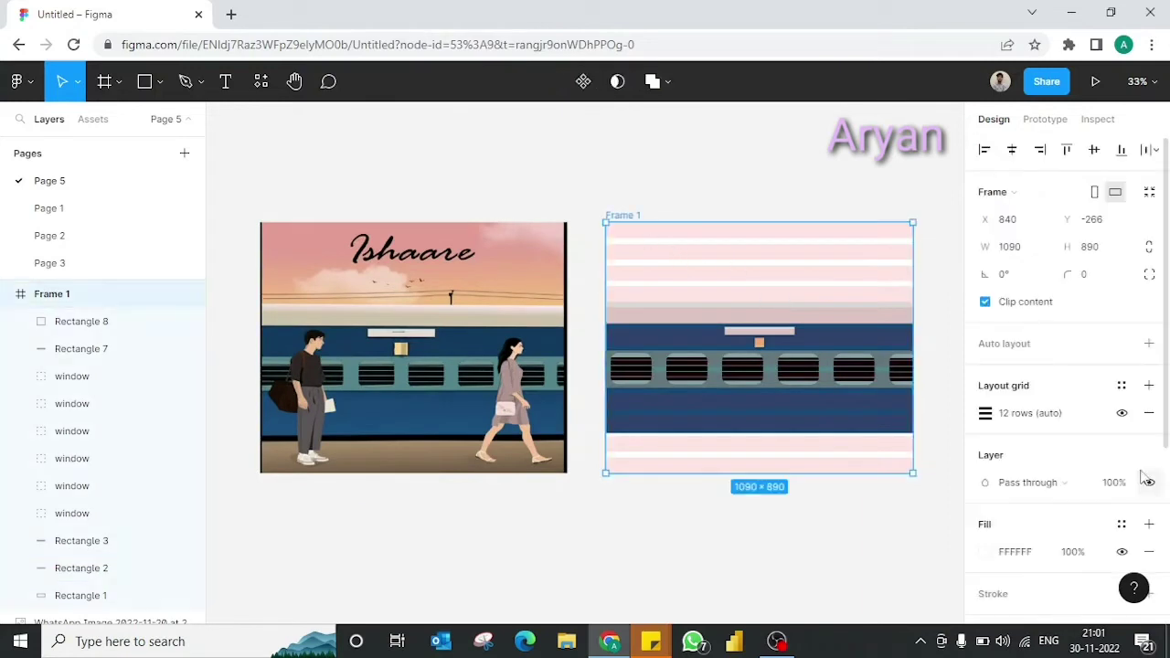
{"action": "scroll", "coordinate": [1142, 301], "scroll_direction": "down", "scroll_amount": 3}
{"action": "left_click", "coordinate": [1148, 298]}
- Deselect the frame and select the grey strip atop the train
{"action": "left_click", "coordinate": [829, 486]}
{"action": "scroll", "coordinate": [839, 530], "scroll_direction": "right", "scroll_amount": 1}
{"action": "scroll", "coordinate": [840, 530], "scroll_direction": "up", "scroll_amount": 3}
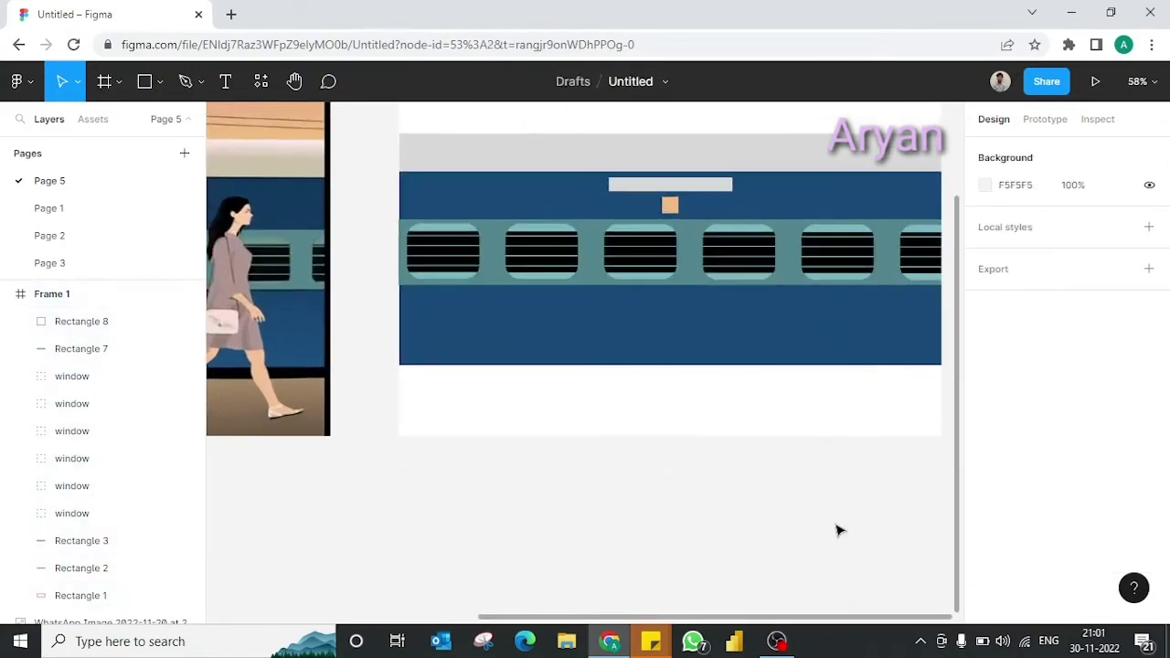
{"action": "scroll", "coordinate": [840, 530], "scroll_direction": "down", "scroll_amount": 2}
{"action": "scroll", "coordinate": [840, 530], "scroll_direction": "right", "scroll_amount": 1}
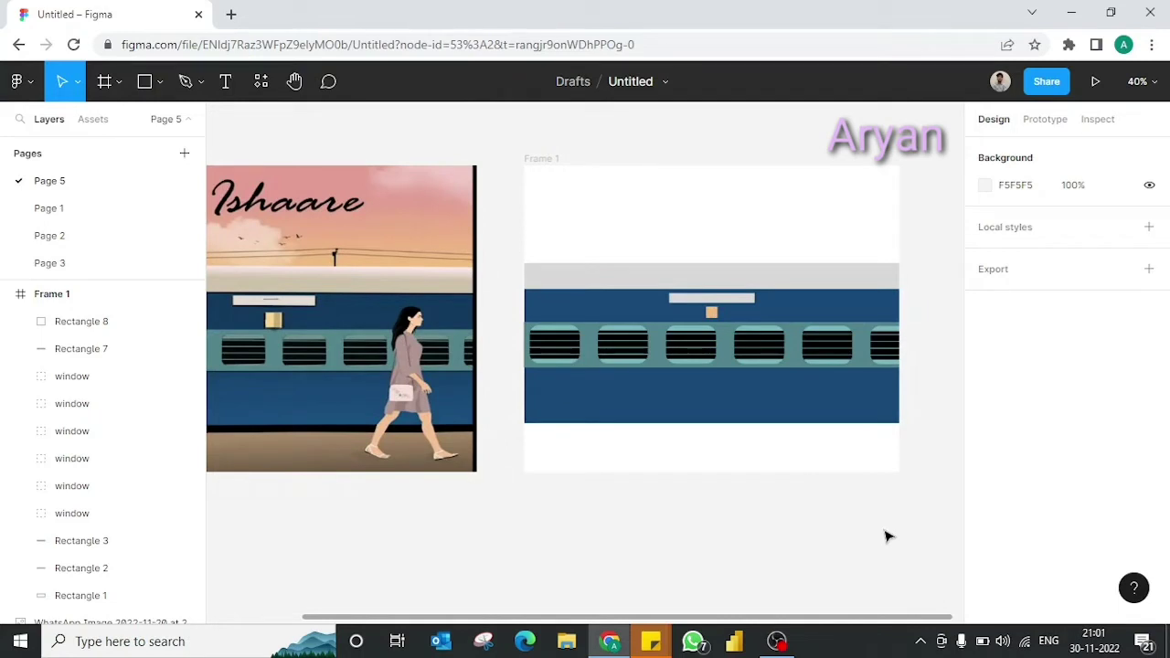
{"action": "left_click", "coordinate": [815, 279]}
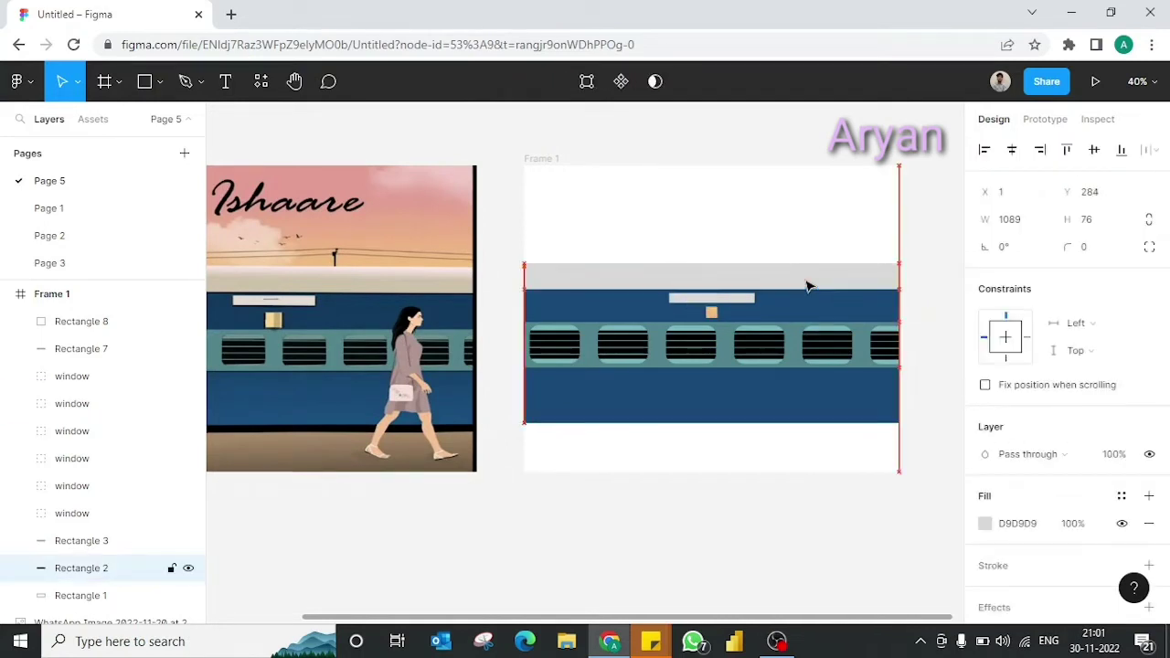
- Stretch the blue carriage's top edge upward and nudge the grey roof strip onto it
{"action": "key", "text": "Down"}
{"action": "key", "text": "Down"}
{"action": "key", "text": "Down"}
{"action": "key", "text": "Down"}
{"action": "key", "text": "Down"}
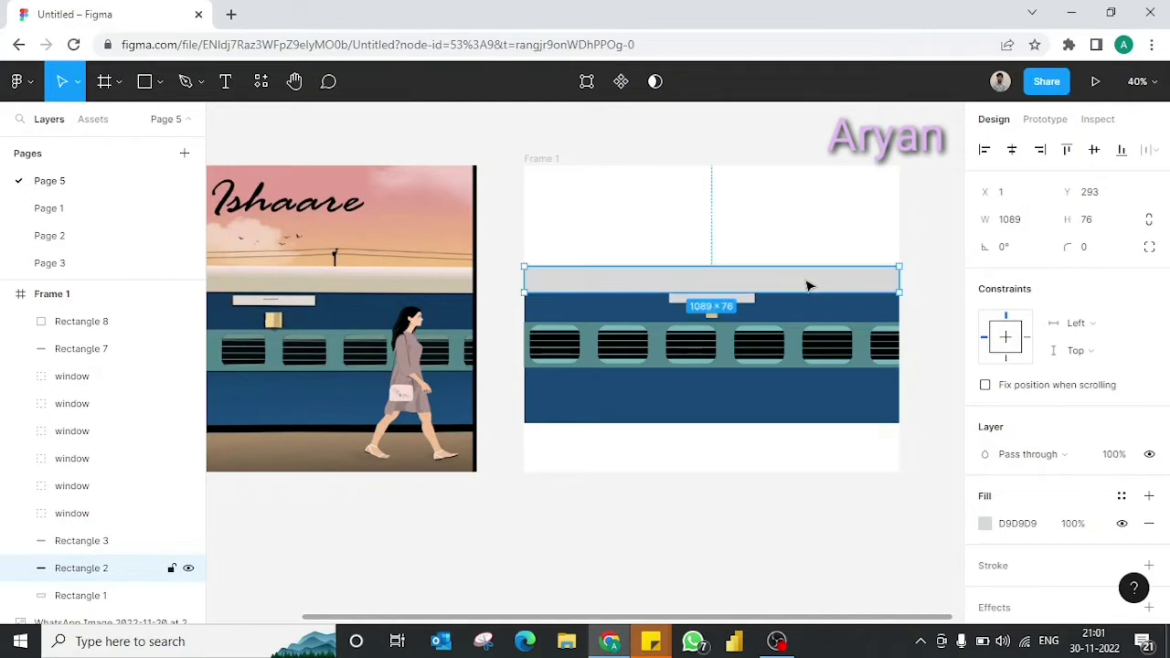
{"action": "left_click", "coordinate": [820, 311]}
{"action": "scroll", "coordinate": [823, 309], "scroll_direction": "down", "scroll_amount": 1}
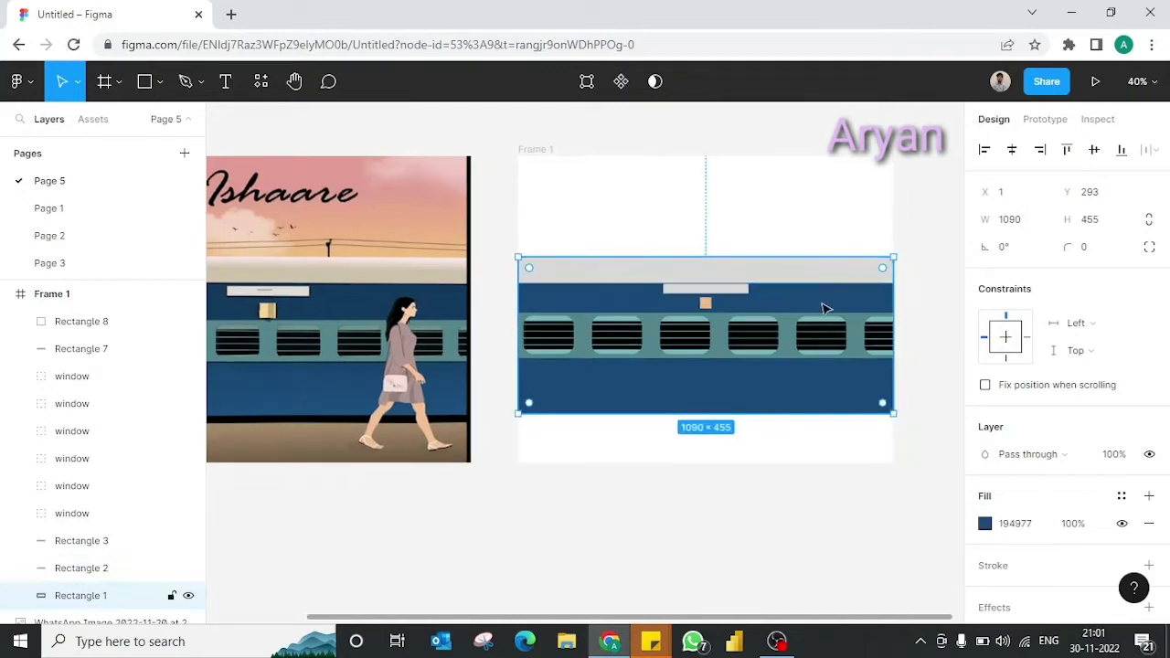
{"action": "left_click_drag", "start_coordinate": [801, 254], "coordinate": [799, 274]}
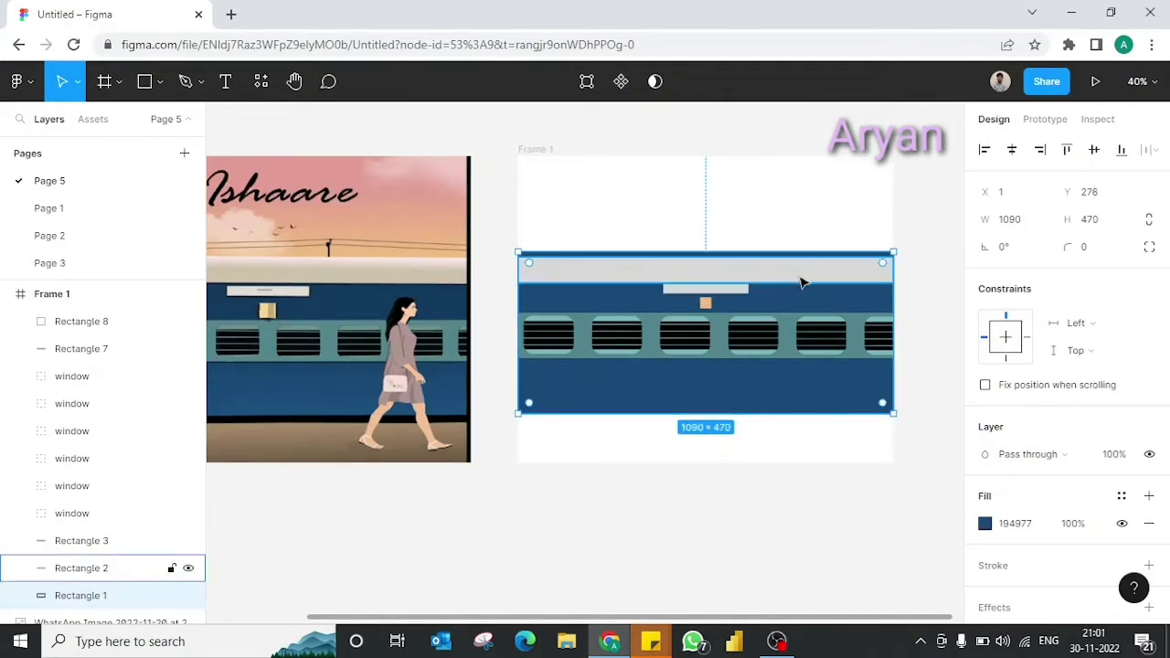
{"action": "left_click", "coordinate": [801, 279]}
{"action": "key", "text": "Up"}
{"action": "key", "text": "Up"}
{"action": "key", "text": "Up"}
{"action": "key", "text": "Up"}
{"action": "key", "text": "Up"}
{"action": "key", "text": "Up"}
{"action": "key", "text": "Up"}
{"action": "key", "text": "Up"}
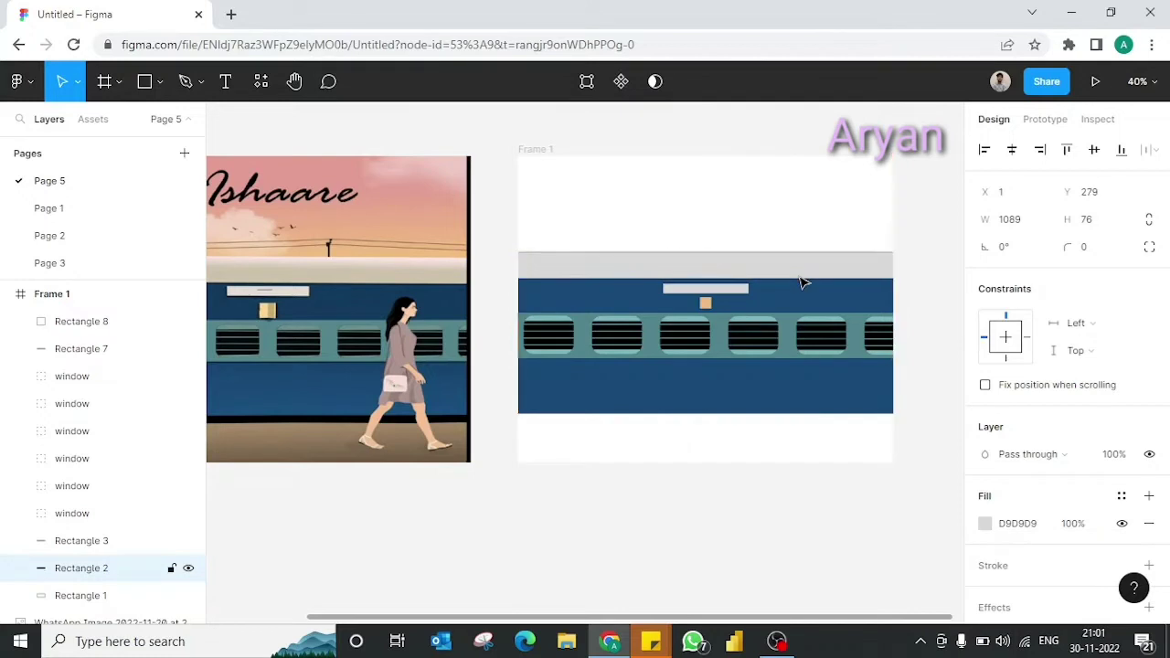
{"action": "key", "text": "Up"}
{"action": "left_click", "coordinate": [835, 284]}
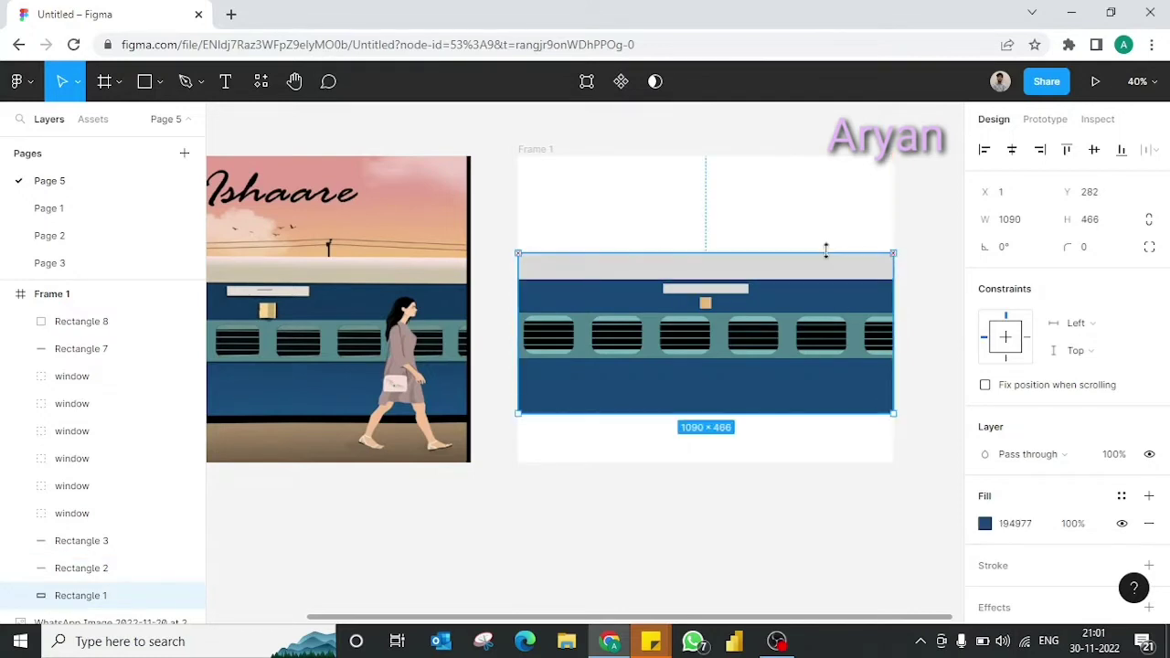
{"action": "key", "text": "shift+Tab"}
- Fill the roof strip with a tan colour sampled from the reference image
{"action": "left_click", "coordinate": [987, 525]}
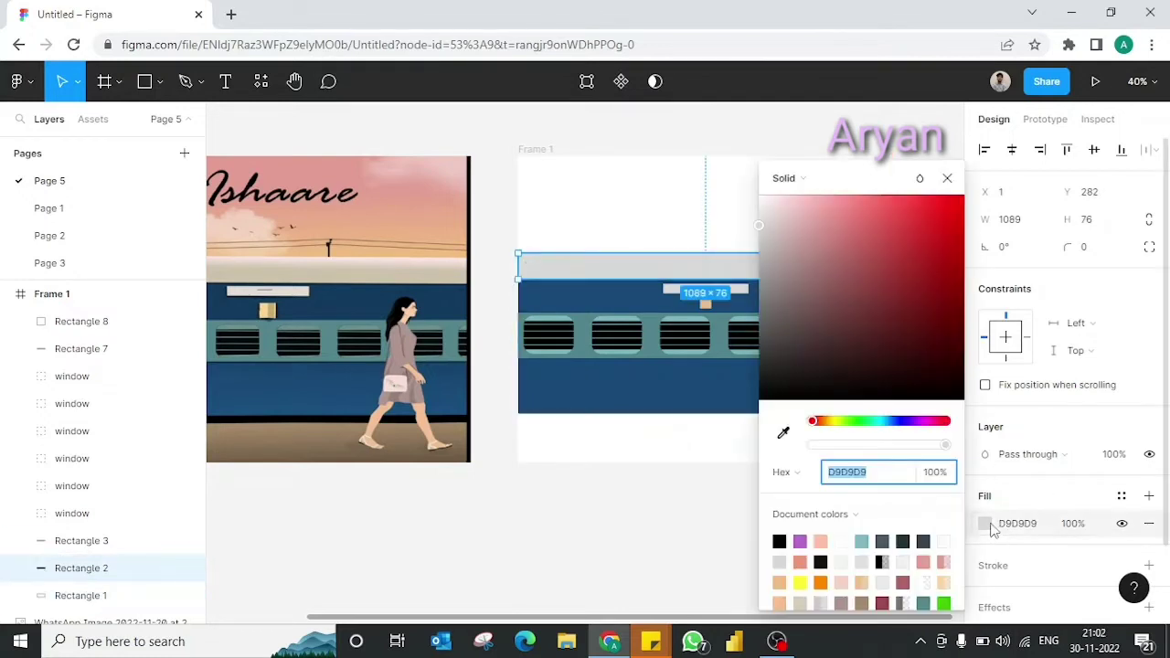
{"action": "left_click", "coordinate": [785, 435]}
{"action": "left_click", "coordinate": [439, 267]}
{"action": "left_click", "coordinate": [1047, 454]}
- Add an inner shadow to the roof strip with increased offset and blur
{"action": "scroll", "coordinate": [1052, 454], "scroll_direction": "down", "scroll_amount": 2}
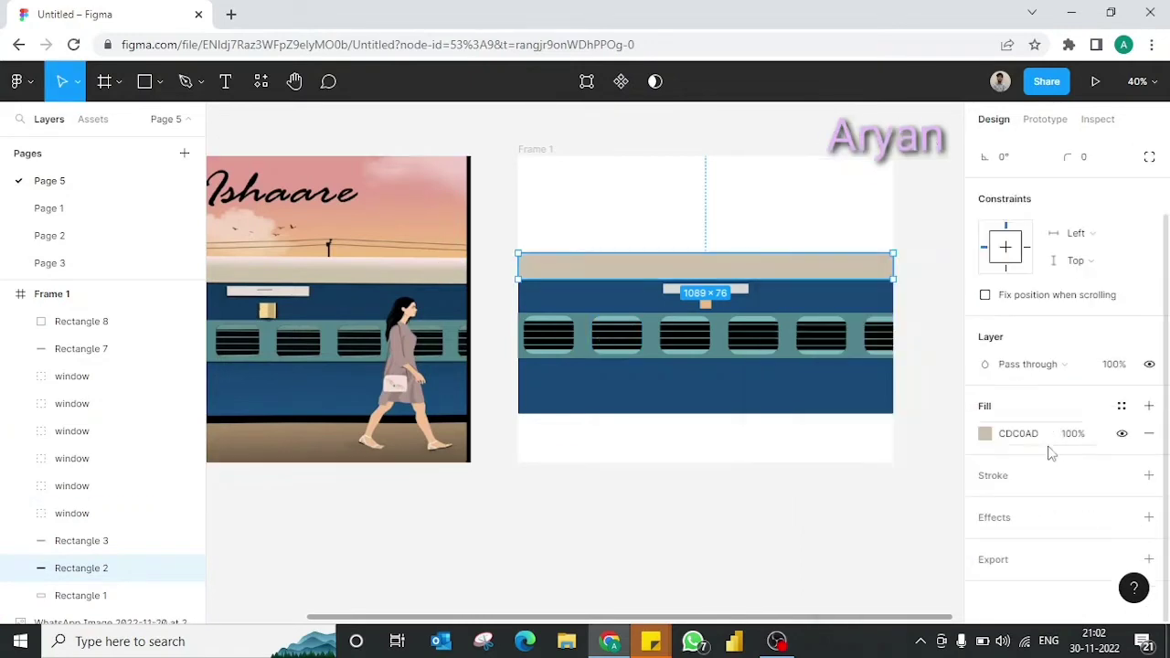
{"action": "left_click", "coordinate": [1150, 518]}
{"action": "left_click", "coordinate": [1052, 545]}
{"action": "left_click", "coordinate": [1058, 522]}
{"action": "left_click", "coordinate": [984, 545]}
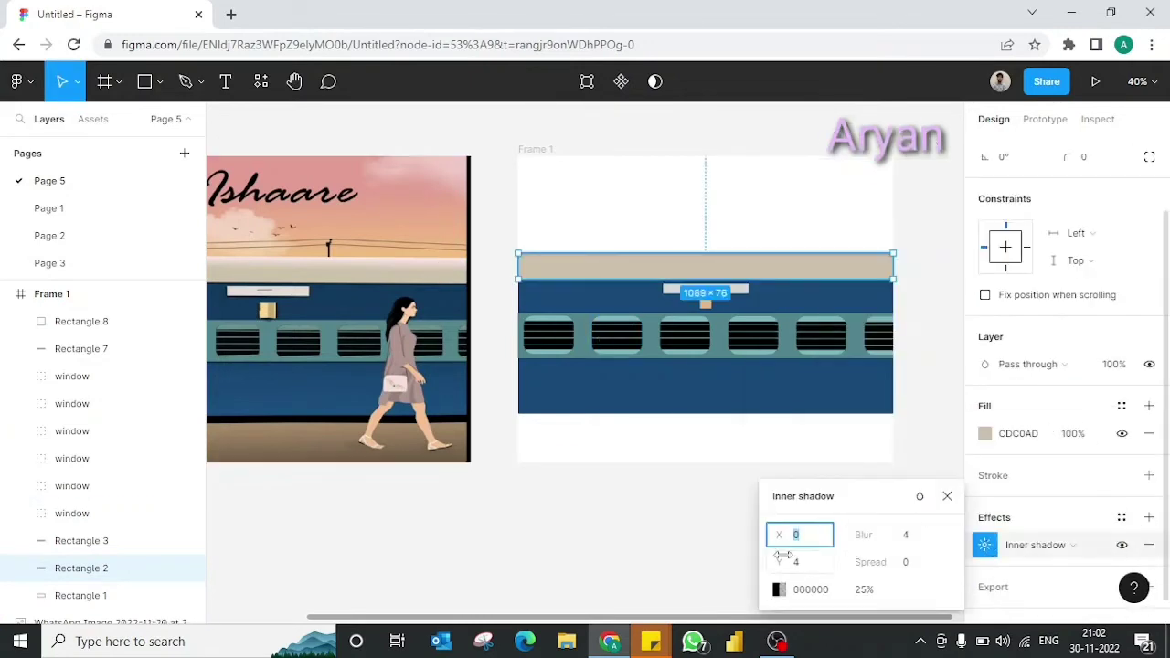
{"action": "mouse_move", "coordinate": [782, 559]}
{"action": "left_mouse_down"}
{"action": "mouse_move", "coordinate": [983, 545]}
{"action": "mouse_move", "coordinate": [909, 543]}
{"action": "left_mouse_up"}
{"action": "left_click", "coordinate": [976, 462]}
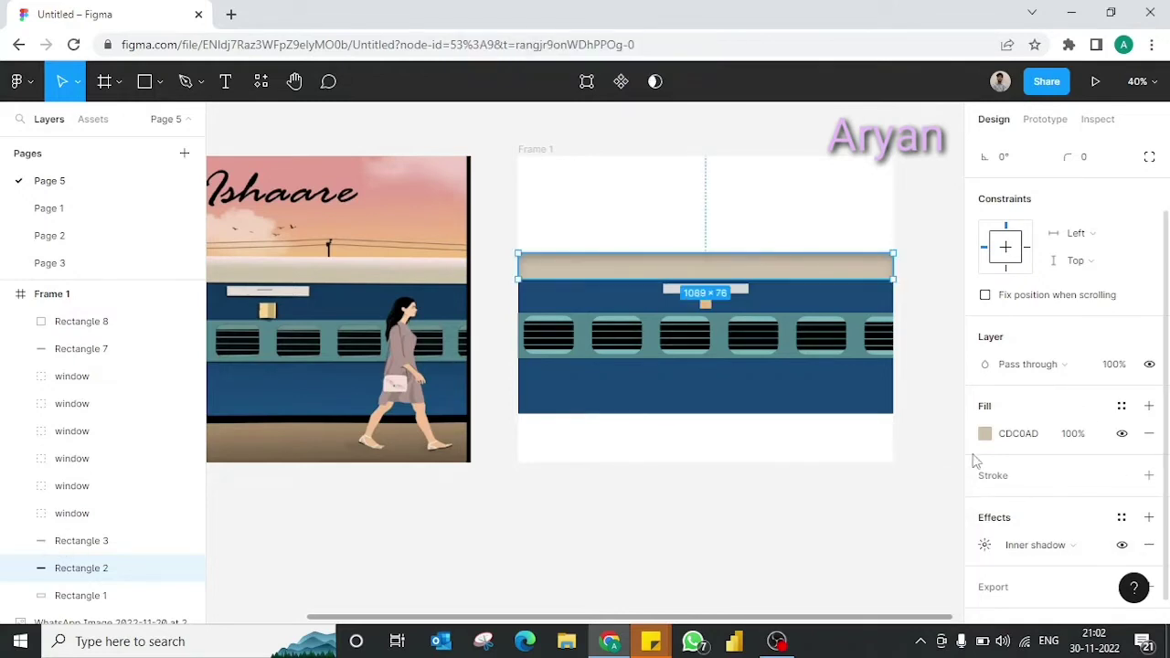
- Lighten the roof strip's fill to pale beige E1D9CE
{"action": "left_click", "coordinate": [985, 434]}
{"action": "left_click", "coordinate": [788, 229]}
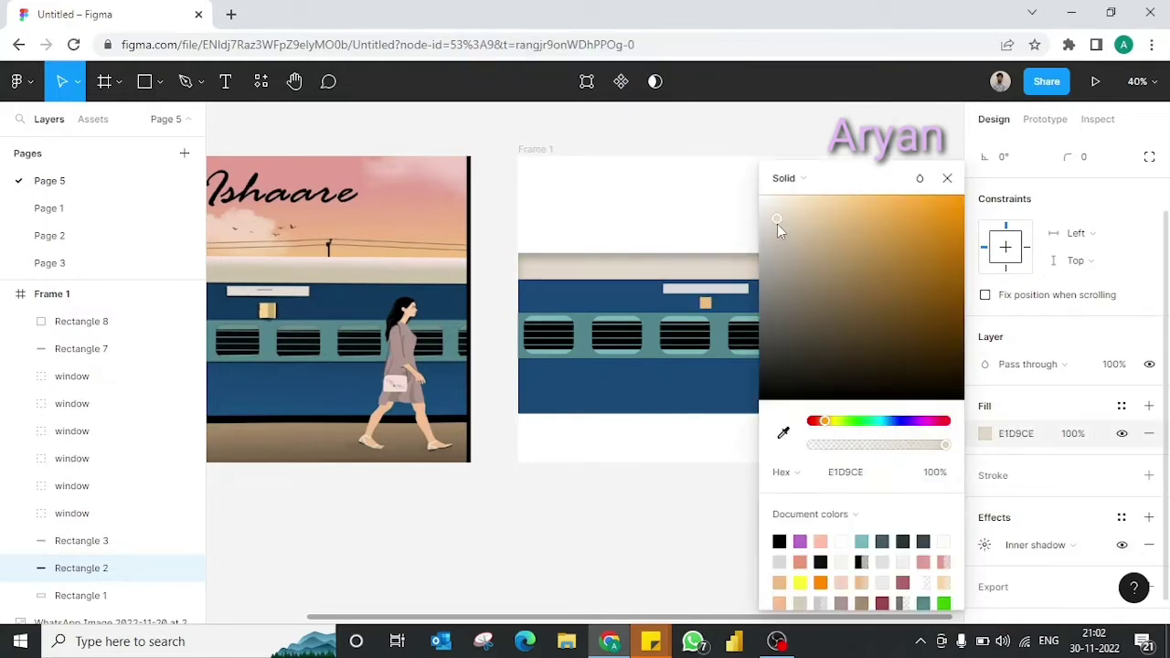
{"action": "left_click", "coordinate": [796, 457]}
- Make the small sign bar on the carriage white
{"action": "left_click", "coordinate": [722, 289]}
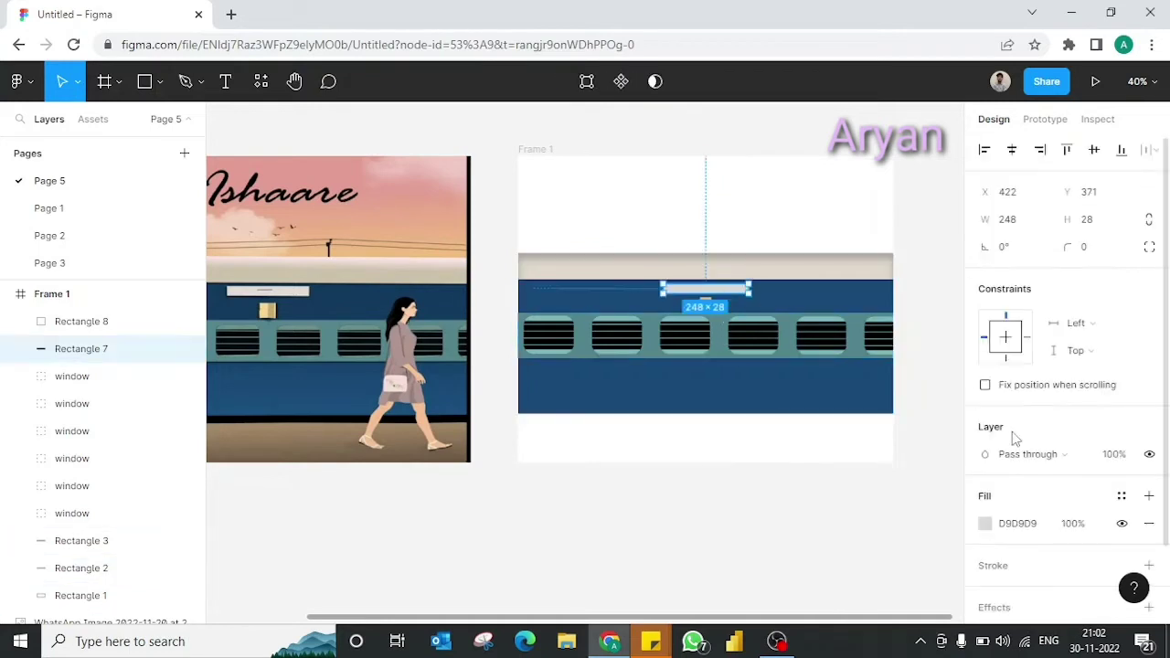
{"action": "left_click", "coordinate": [985, 523]}
{"action": "left_click_drag", "start_coordinate": [754, 224], "coordinate": [762, 196]}
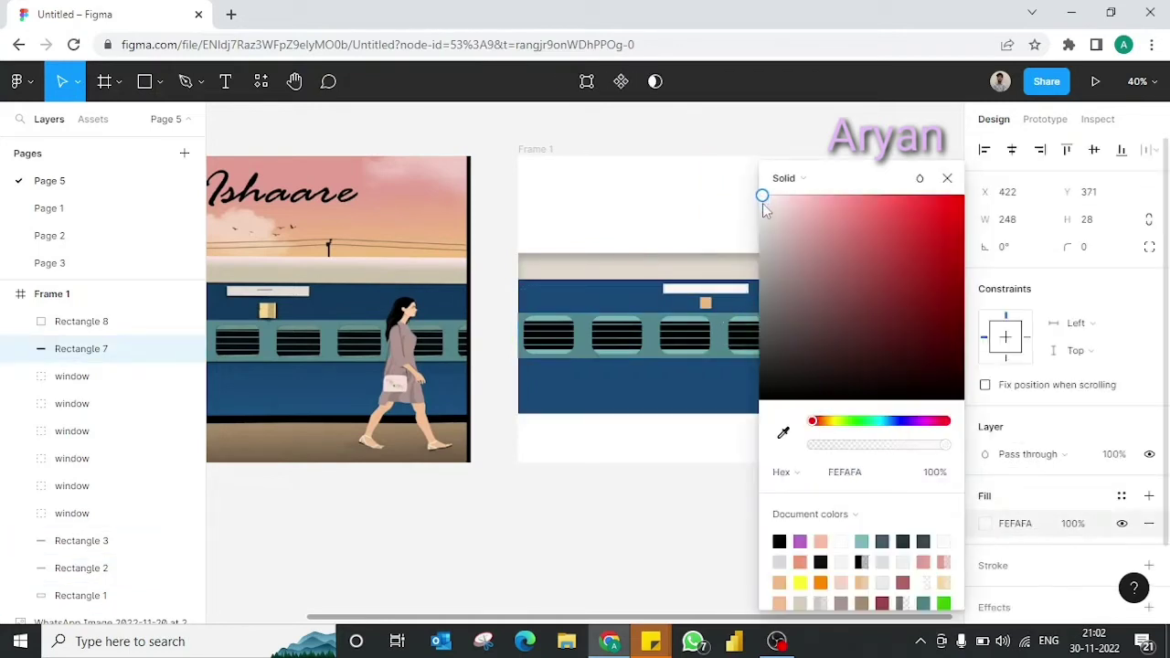
{"action": "left_click", "coordinate": [945, 180]}
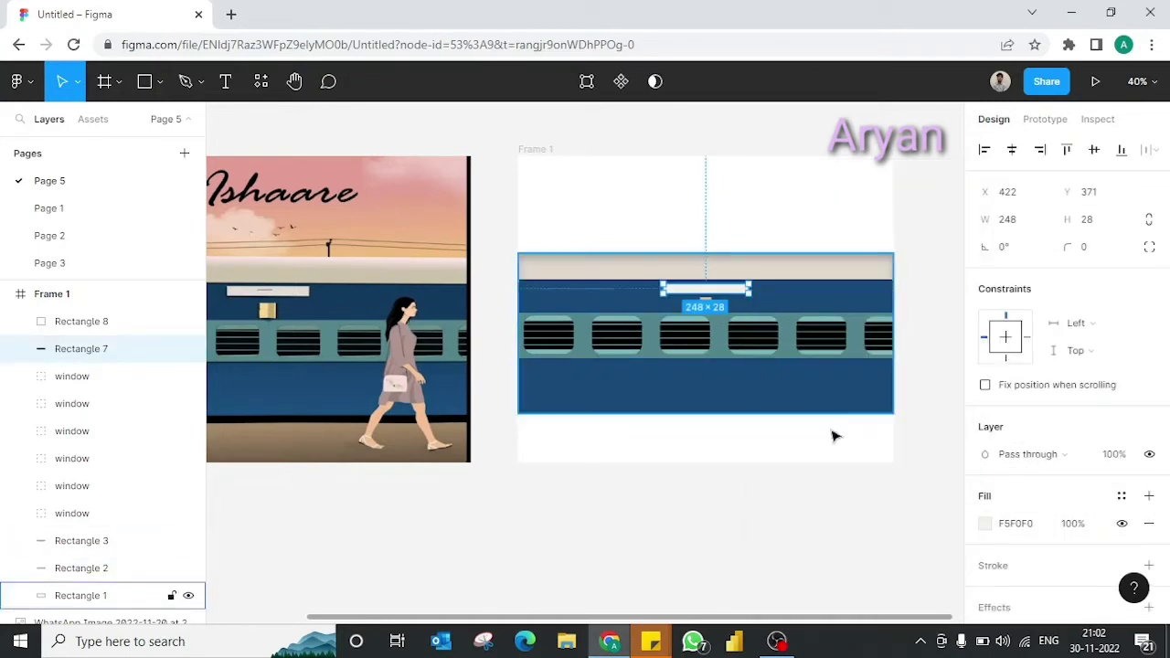
{"action": "left_click", "coordinate": [843, 479]}
- Draw a thin rectangle strip along the train's bottom edge, nudged slightly left
{"action": "key", "text": "shift+1"}
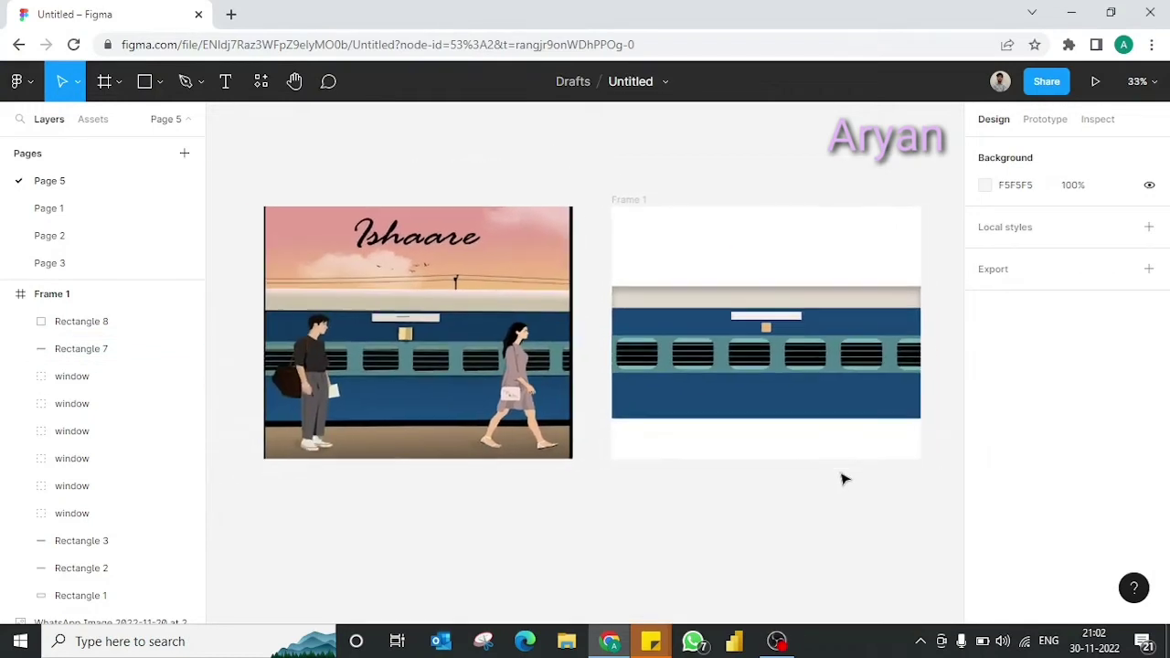
{"action": "key", "text": "r"}
{"action": "mouse_move", "coordinate": [607, 418]}
{"action": "left_mouse_down"}
{"action": "mouse_move", "coordinate": [667, 431]}
{"action": "mouse_move", "coordinate": [915, 432]}
{"action": "left_mouse_up"}
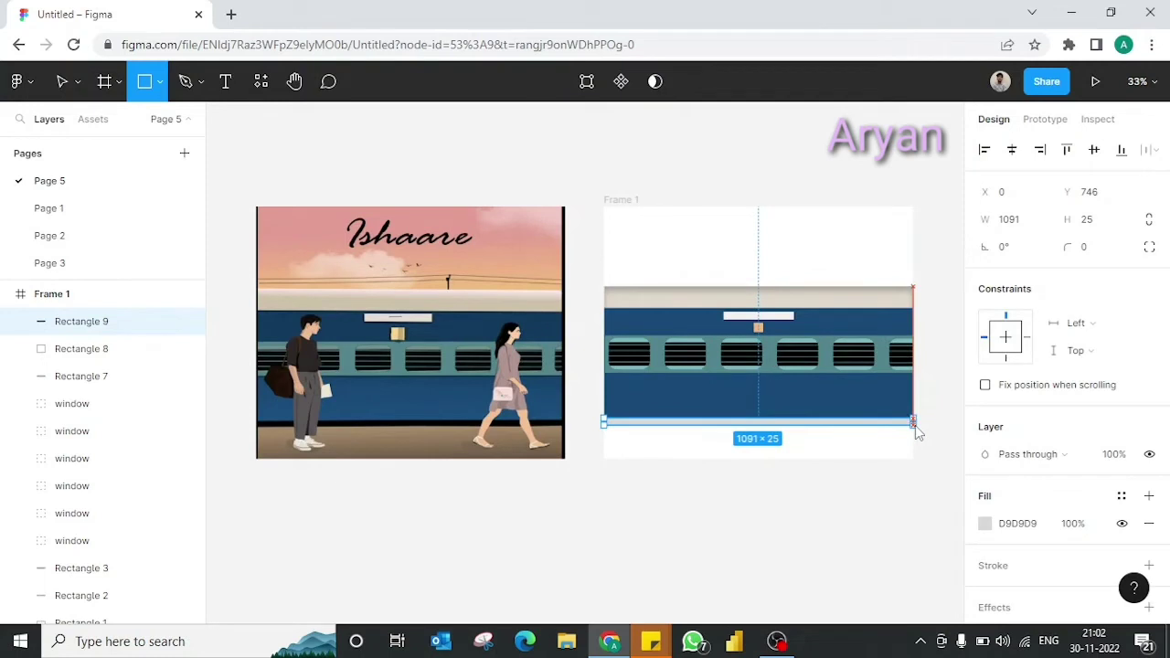
{"action": "scroll", "coordinate": [899, 515], "scroll_direction": "right", "scroll_amount": 3}
{"action": "key", "text": "Left"}
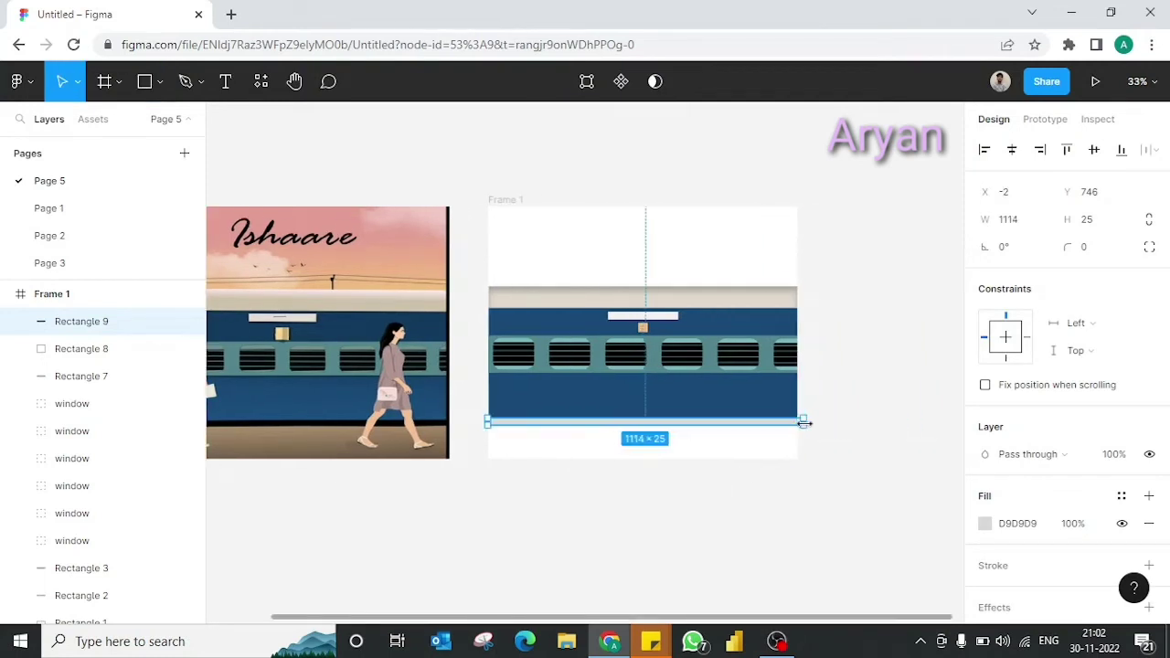
{"action": "key", "text": "Left"}
{"action": "key", "text": "Left"}
{"action": "key", "text": "Left"}
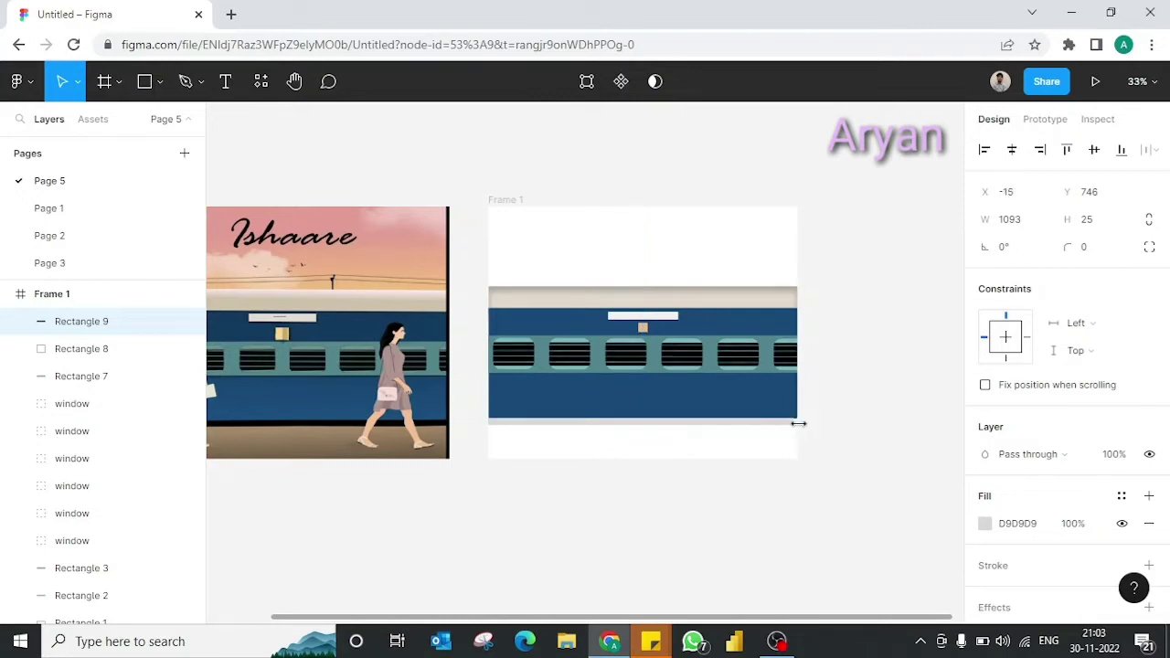
{"action": "left_click", "coordinate": [774, 452]}
- Set the bottom strip's width to 1090 and its fill to black 000000
{"action": "left_click", "coordinate": [506, 195]}
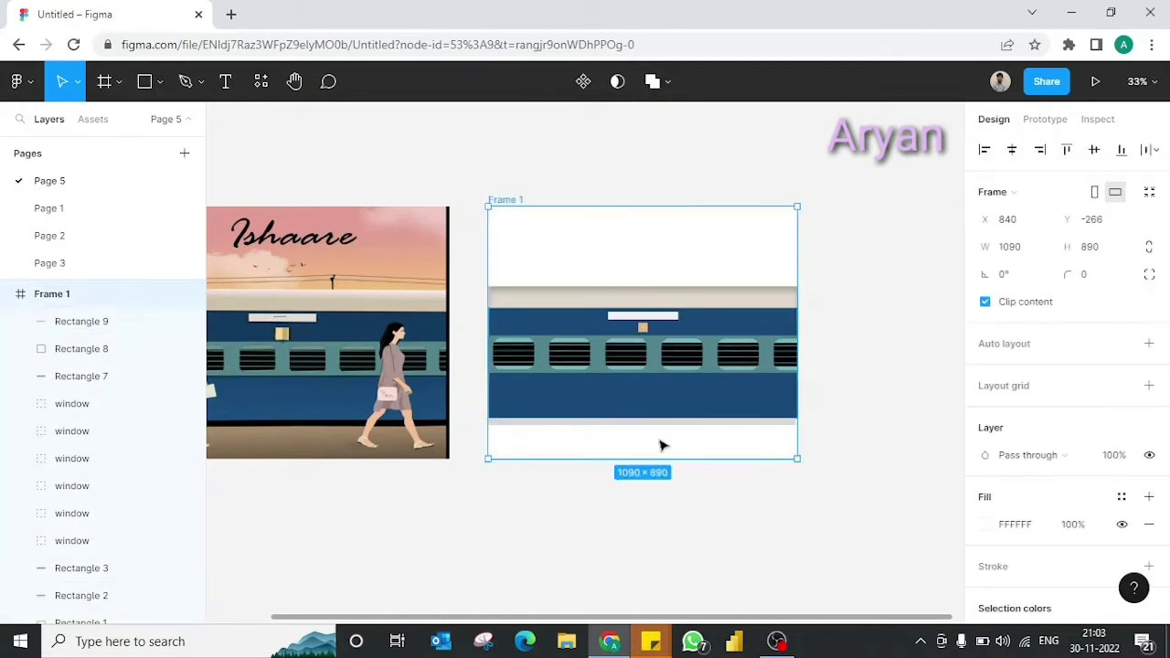
{"action": "left_click", "coordinate": [682, 423]}
{"action": "left_click", "coordinate": [1029, 222]}
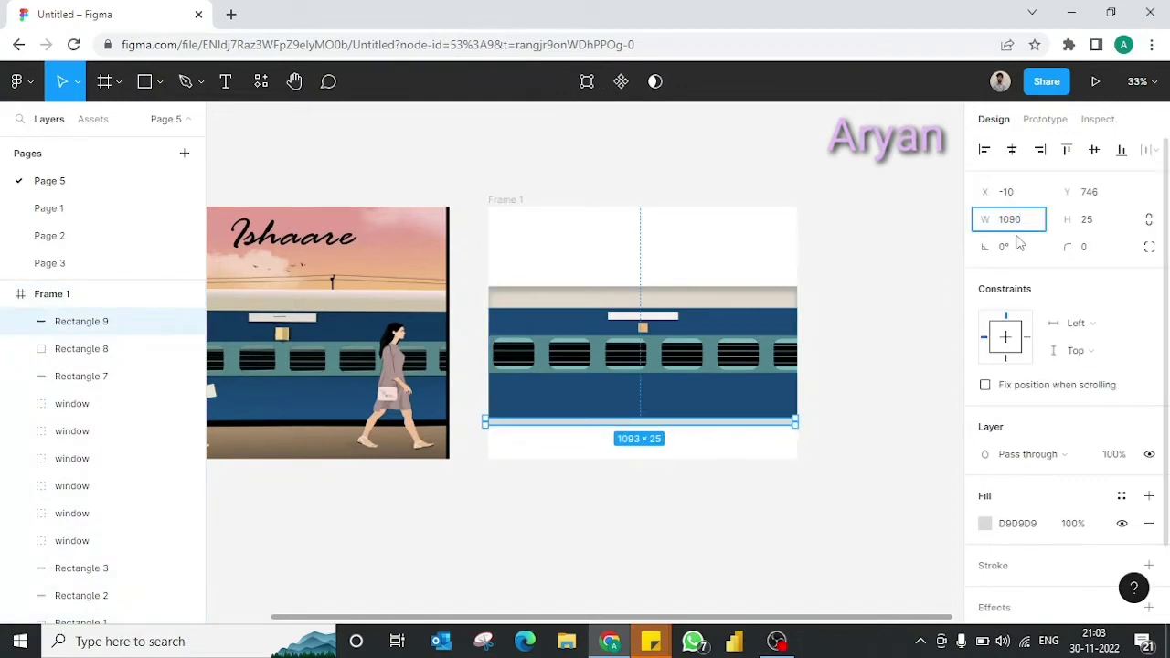
{"action": "left_click", "coordinate": [799, 424]}
{"action": "left_click", "coordinate": [794, 425]}
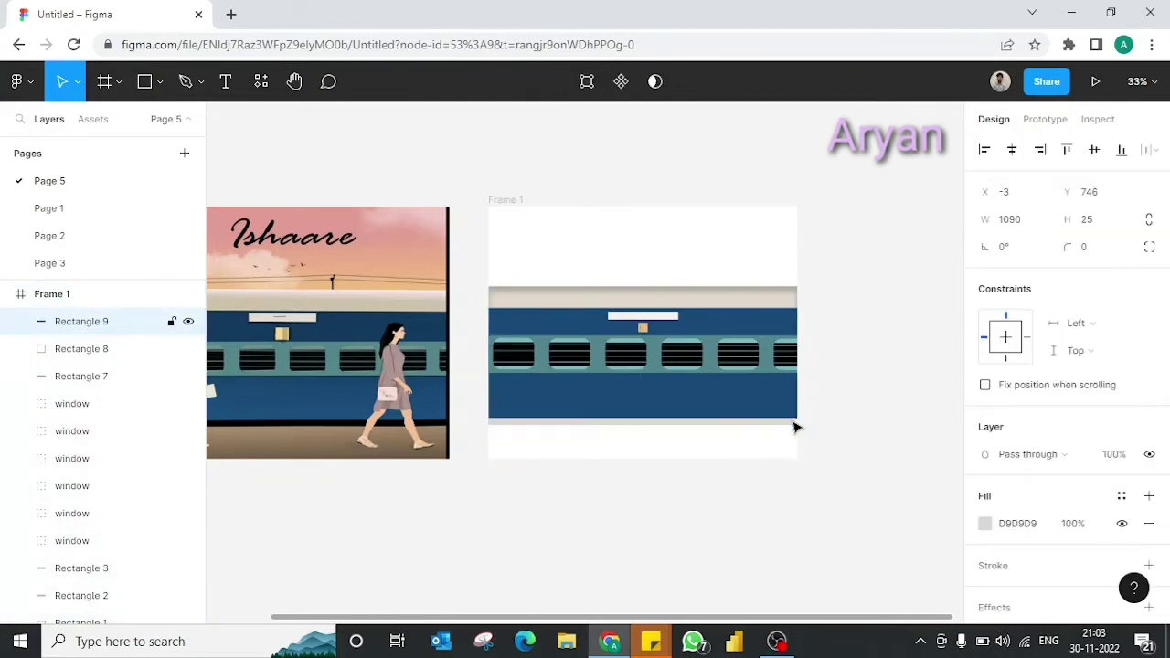
{"action": "left_click", "coordinate": [829, 496]}
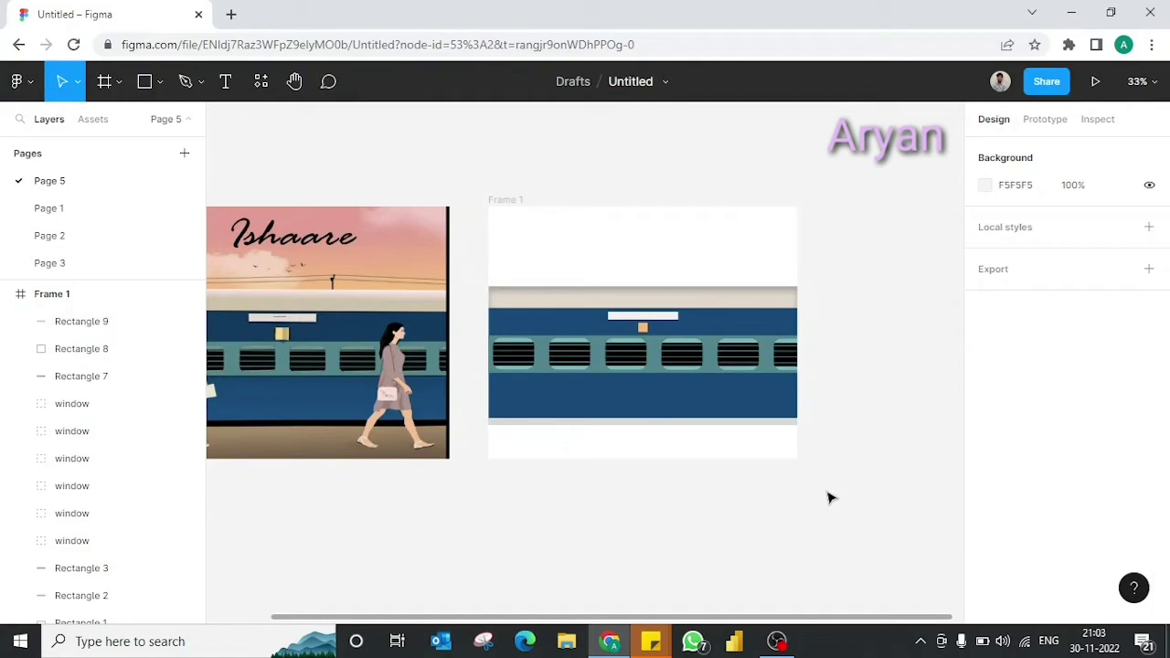
{"action": "left_click", "coordinate": [726, 423]}
{"action": "left_click", "coordinate": [985, 523]}
{"action": "type", "text": "000000"}
{"action": "key", "text": "Return"}
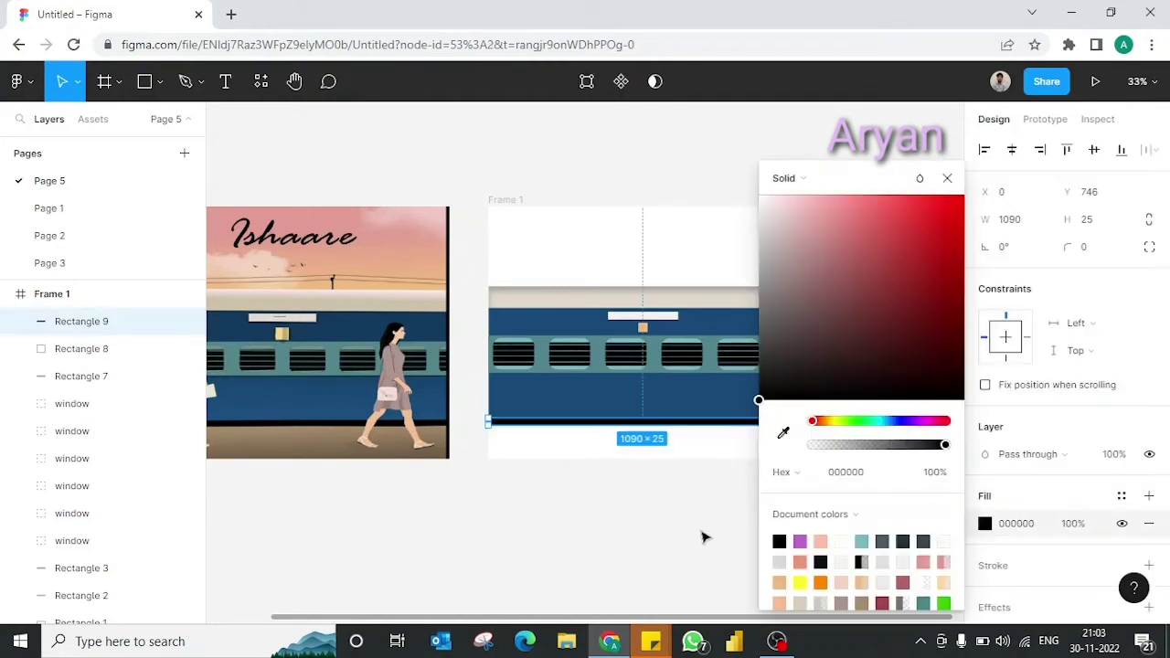
{"action": "left_click", "coordinate": [702, 538]}
- Draw the platform rectangle below the train, filled with brown 9D7F63 sampled from the reference
{"action": "key", "text": "r"}
{"action": "left_click_drag", "start_coordinate": [490, 423], "coordinate": [798, 459]}
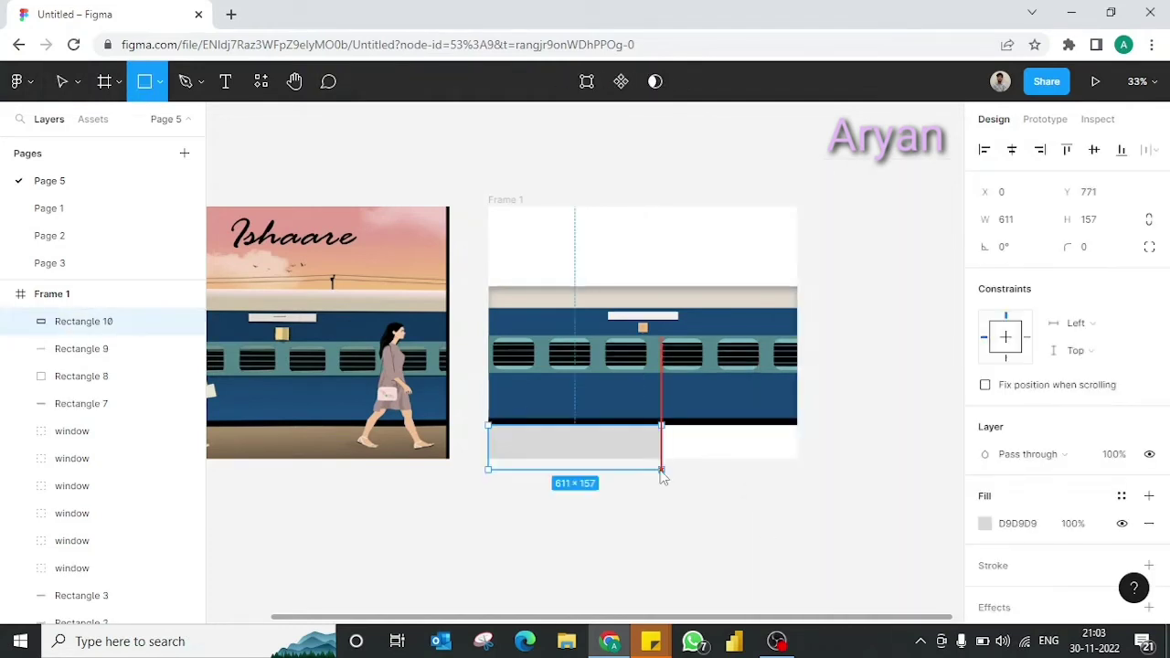
{"action": "key", "text": "Left"}
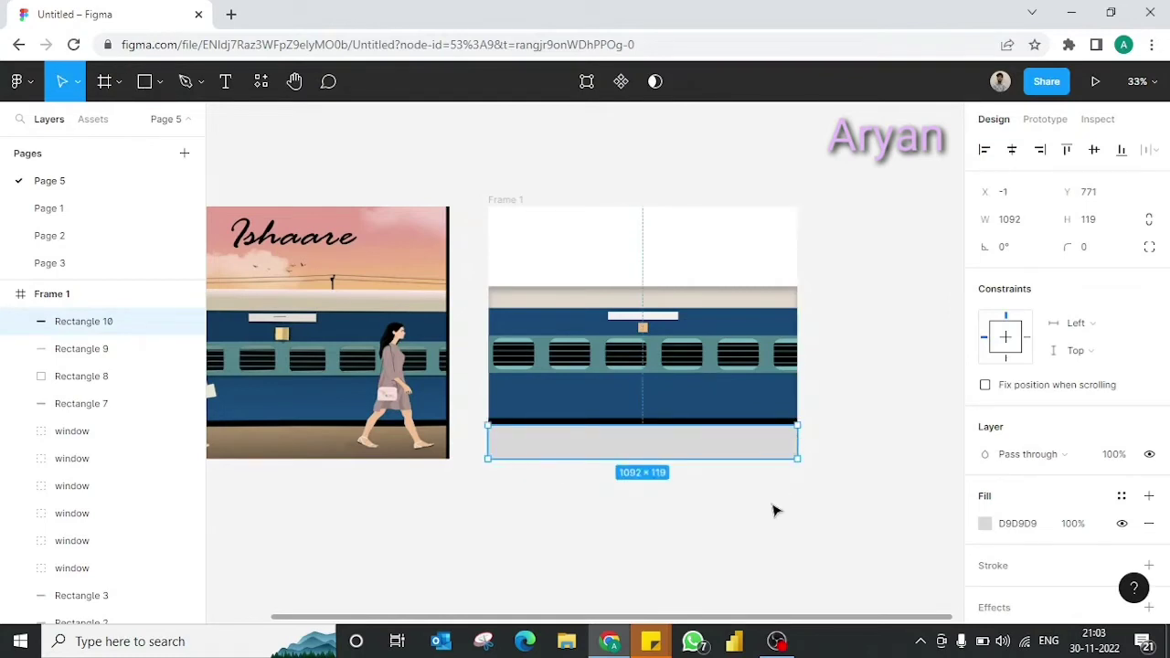
{"action": "left_click", "coordinate": [985, 523]}
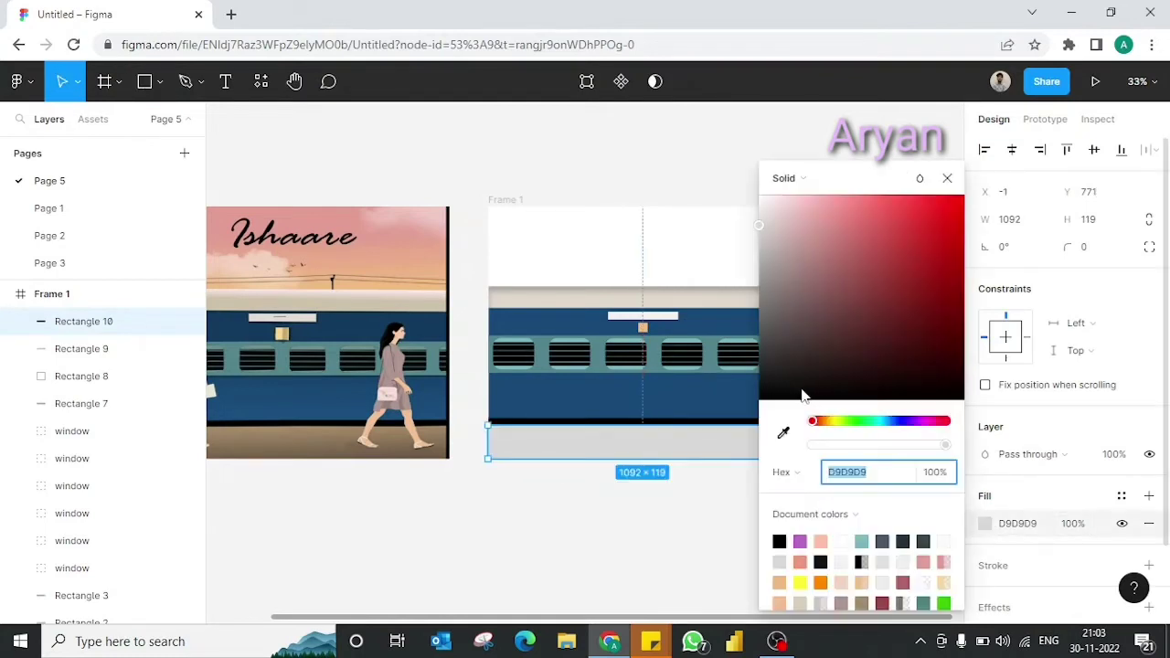
{"action": "left_click", "coordinate": [783, 433]}
{"action": "left_click", "coordinate": [311, 423]}
{"action": "left_click", "coordinate": [1033, 552]}
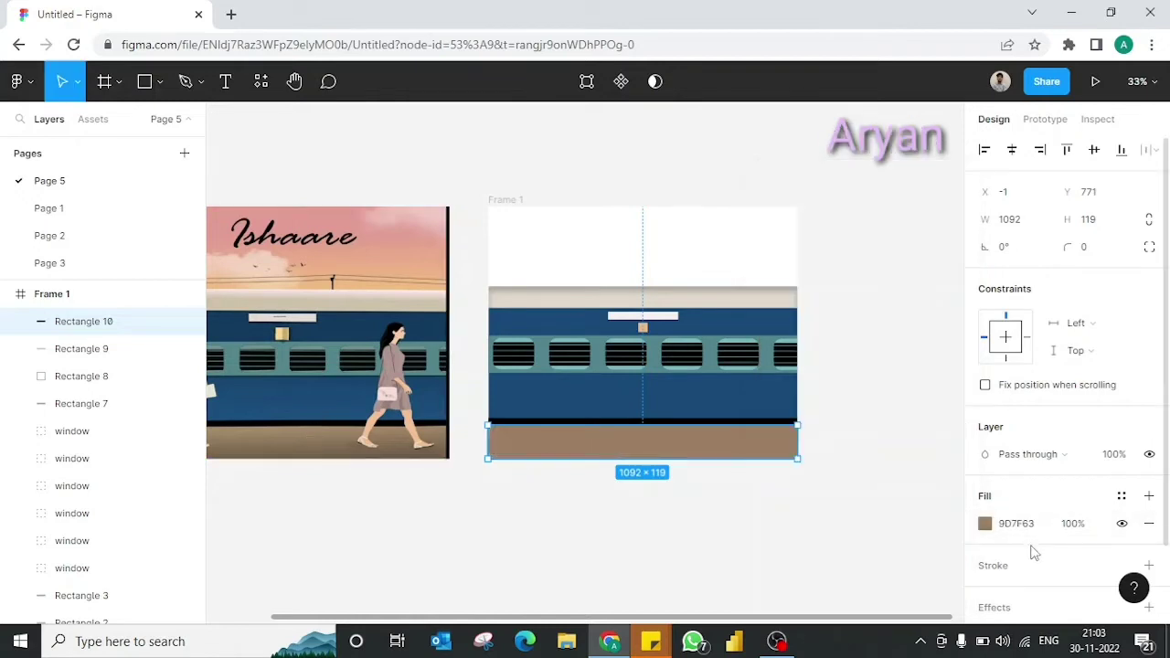
- Add an inner shadow to the platform: Y -23, blur 30, 40% opacity
{"action": "scroll", "coordinate": [1033, 551], "scroll_direction": "down", "scroll_amount": 2}
{"action": "left_click", "coordinate": [1019, 517]}
{"action": "left_click", "coordinate": [1034, 545]}
{"action": "left_click", "coordinate": [1033, 522]}
{"action": "left_click", "coordinate": [984, 545]}
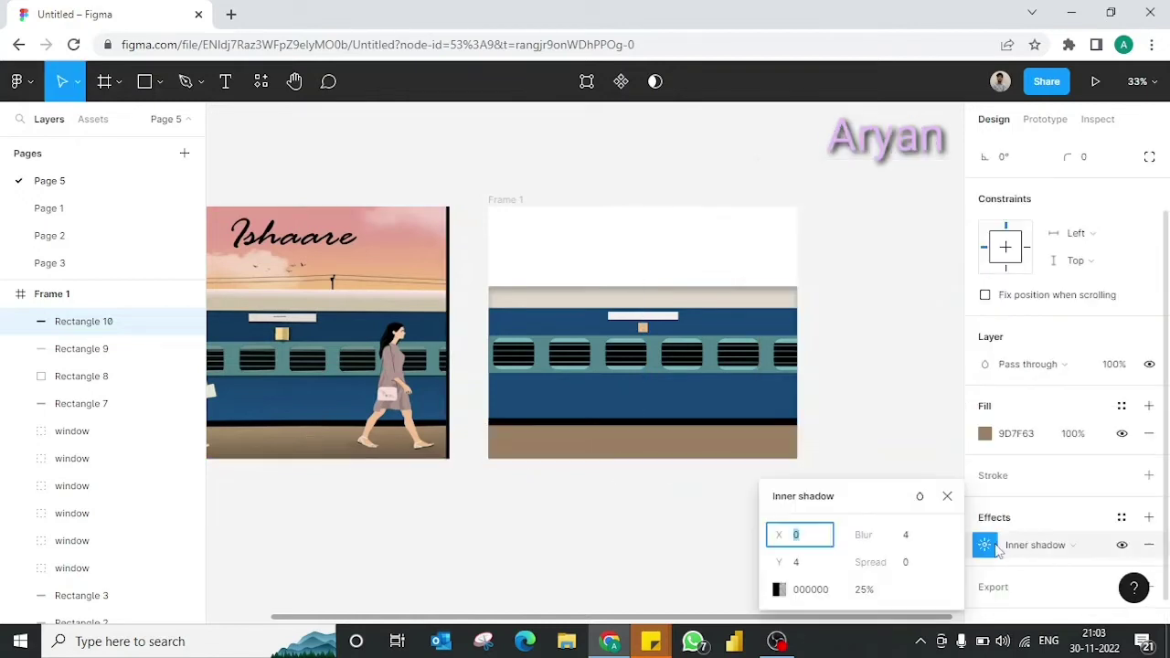
{"action": "left_click_drag", "start_coordinate": [784, 562], "coordinate": [755, 565]}
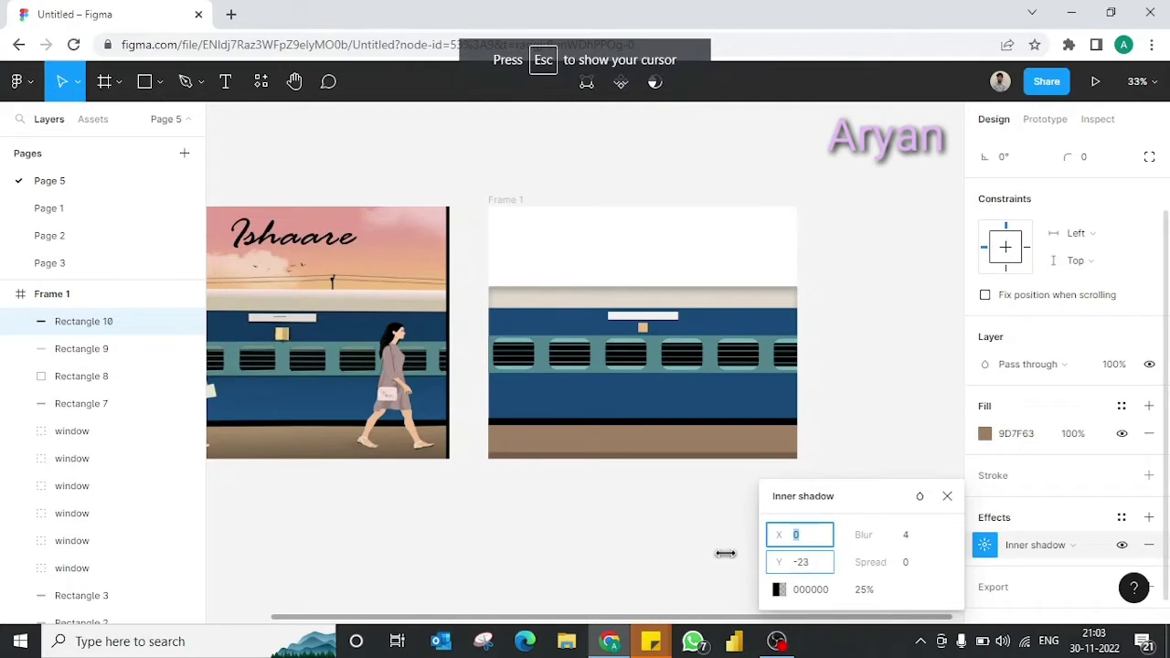
{"action": "left_click_drag", "start_coordinate": [863, 534], "coordinate": [914, 535]}
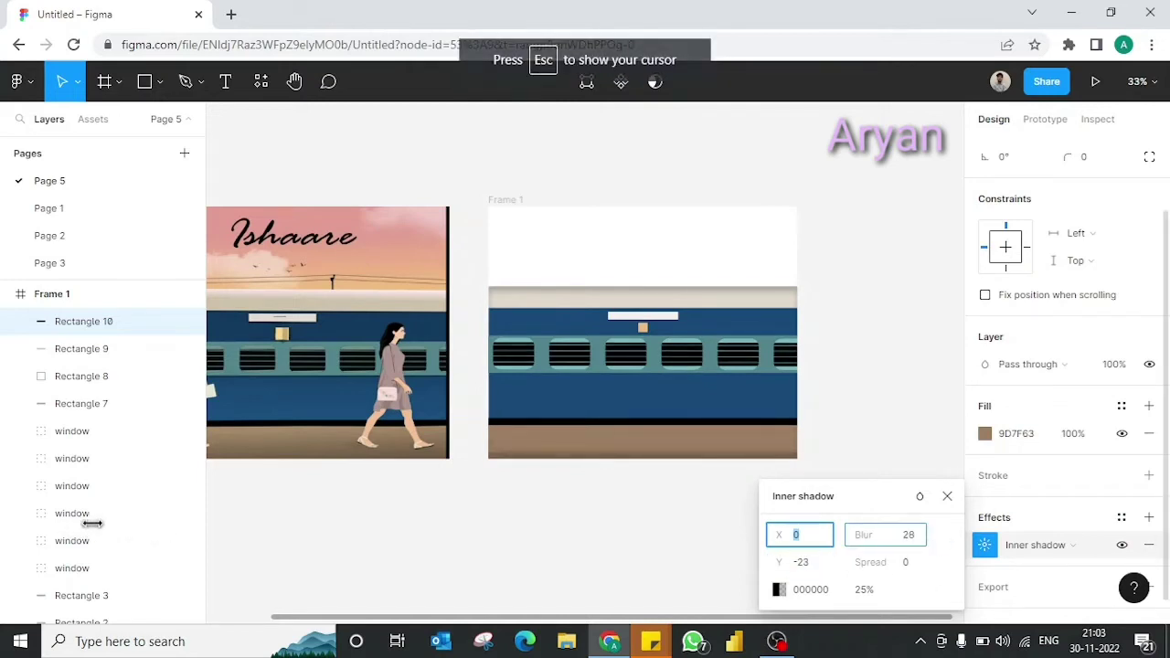
{"action": "left_click_drag", "start_coordinate": [92, 523], "coordinate": [1026, 524]}
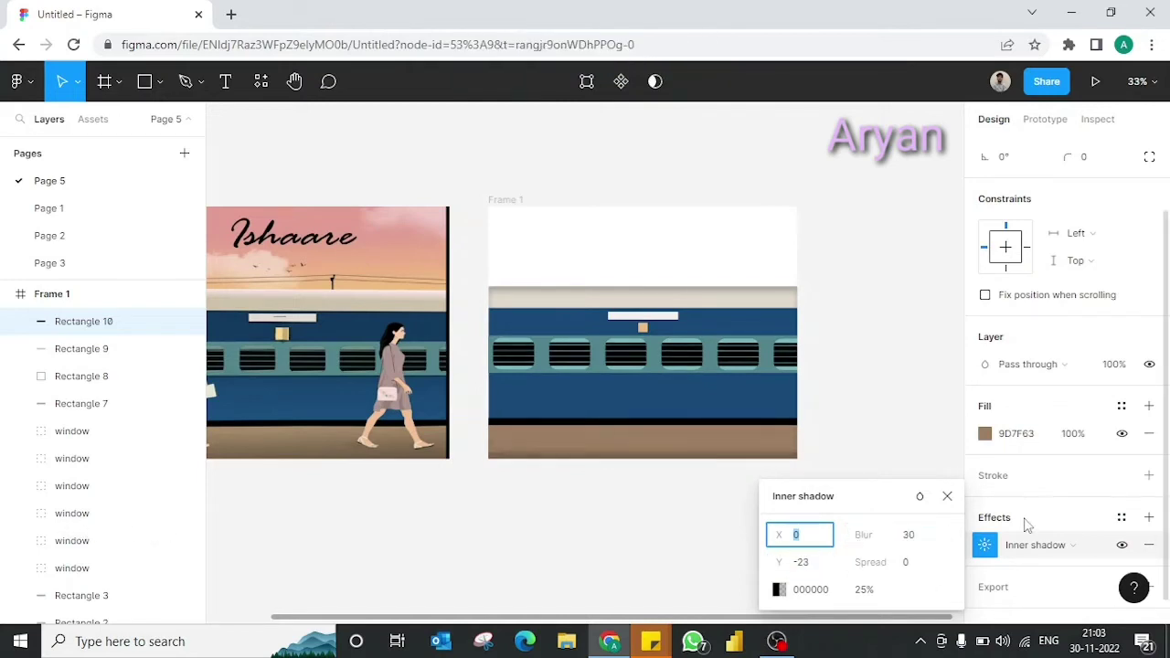
{"action": "left_click", "coordinate": [851, 593]}
{"action": "type", "text": "4"}
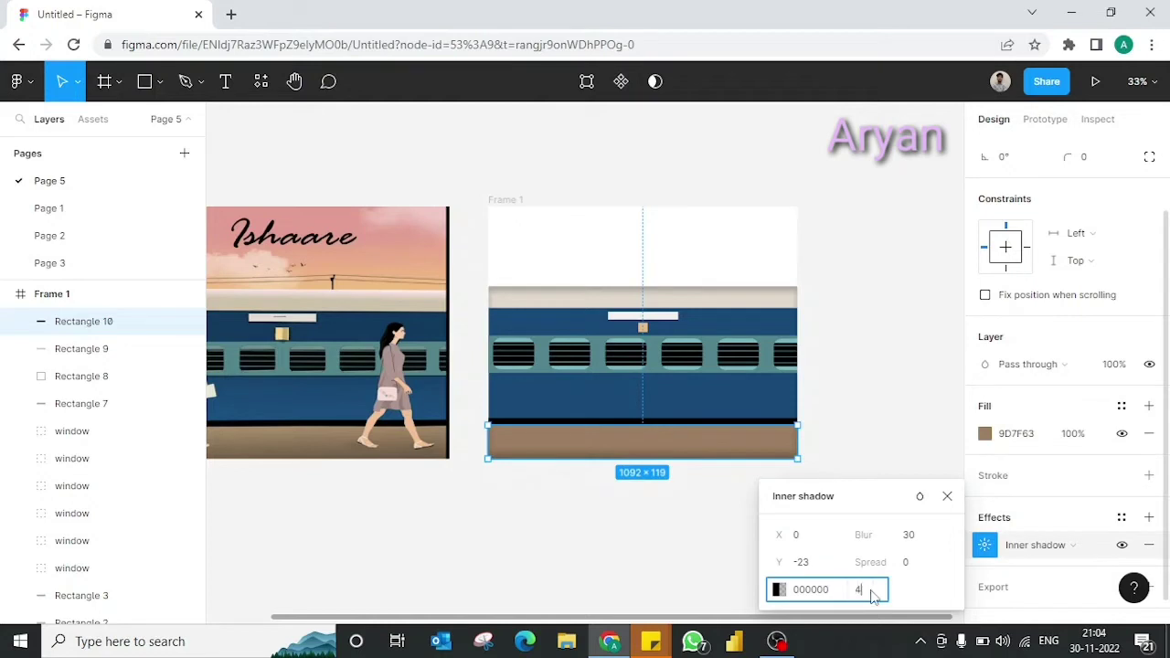
{"action": "type", "text": "0"}
{"action": "left_click", "coordinate": [748, 546]}
- Raise the brown platform's top edge slightly, making it 1092×126
{"action": "scroll", "coordinate": [722, 544], "scroll_direction": "down", "scroll_amount": 2}
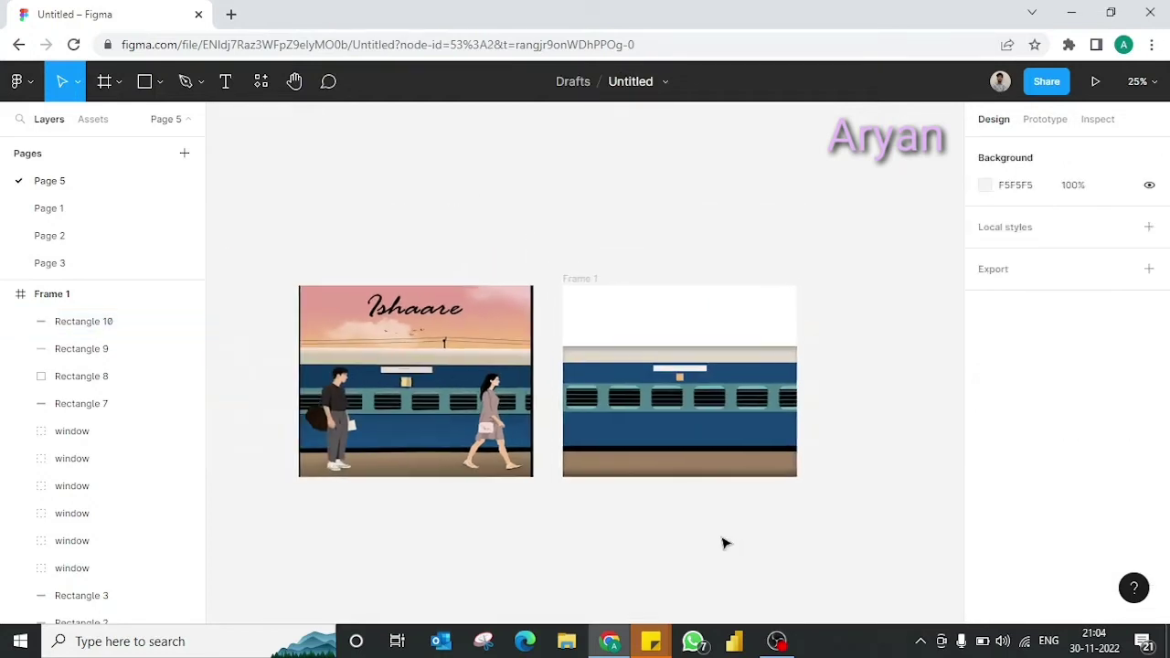
{"action": "scroll", "coordinate": [722, 487], "scroll_direction": "up", "scroll_amount": 2}
{"action": "scroll", "coordinate": [722, 487], "scroll_direction": "down", "scroll_amount": 2}
{"action": "scroll", "coordinate": [723, 487], "scroll_direction": "up", "scroll_amount": 2}
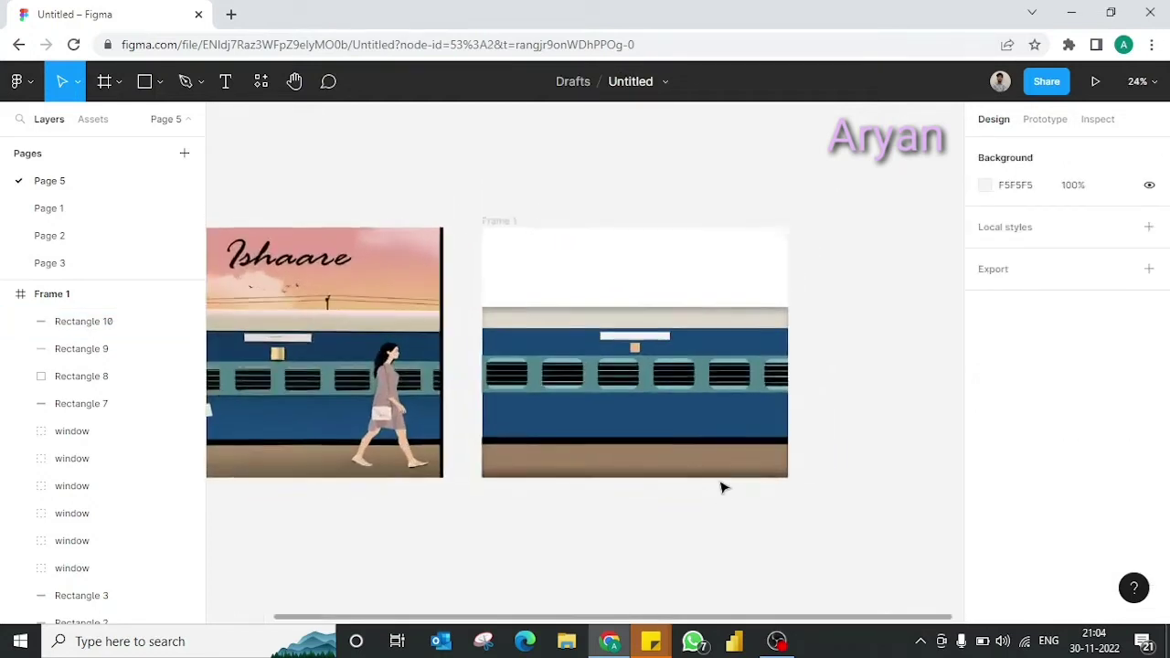
{"action": "scroll", "coordinate": [654, 432], "scroll_direction": "up", "scroll_amount": 3}
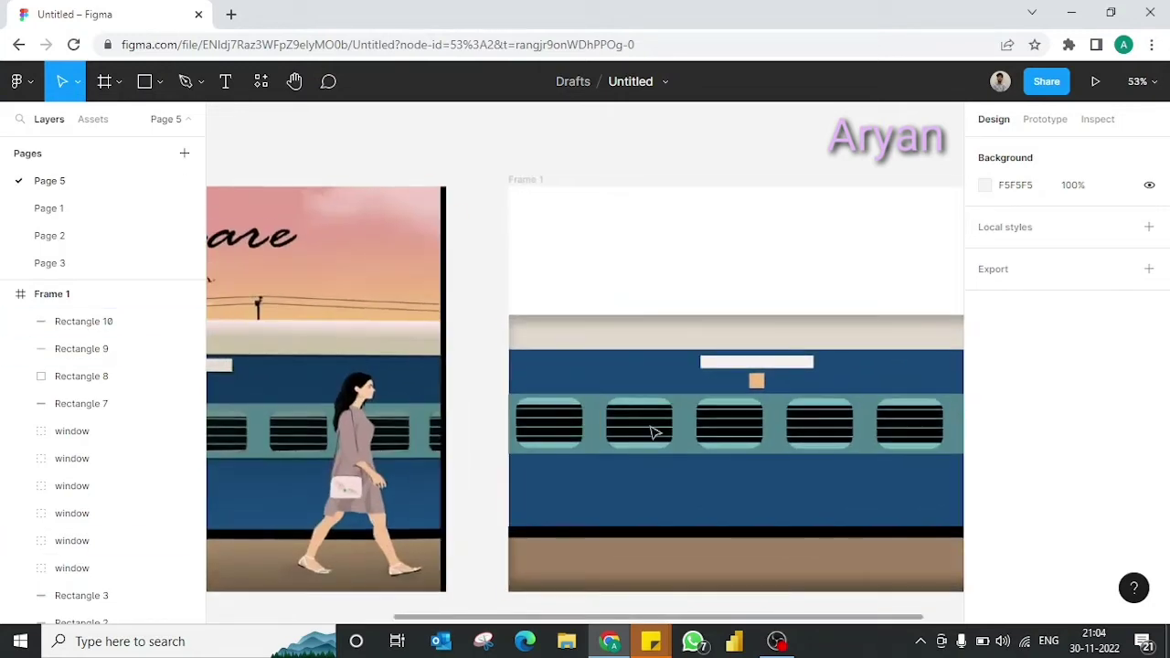
{"action": "scroll", "coordinate": [654, 432], "scroll_direction": "up", "scroll_amount": 2}
{"action": "left_click", "coordinate": [738, 469]}
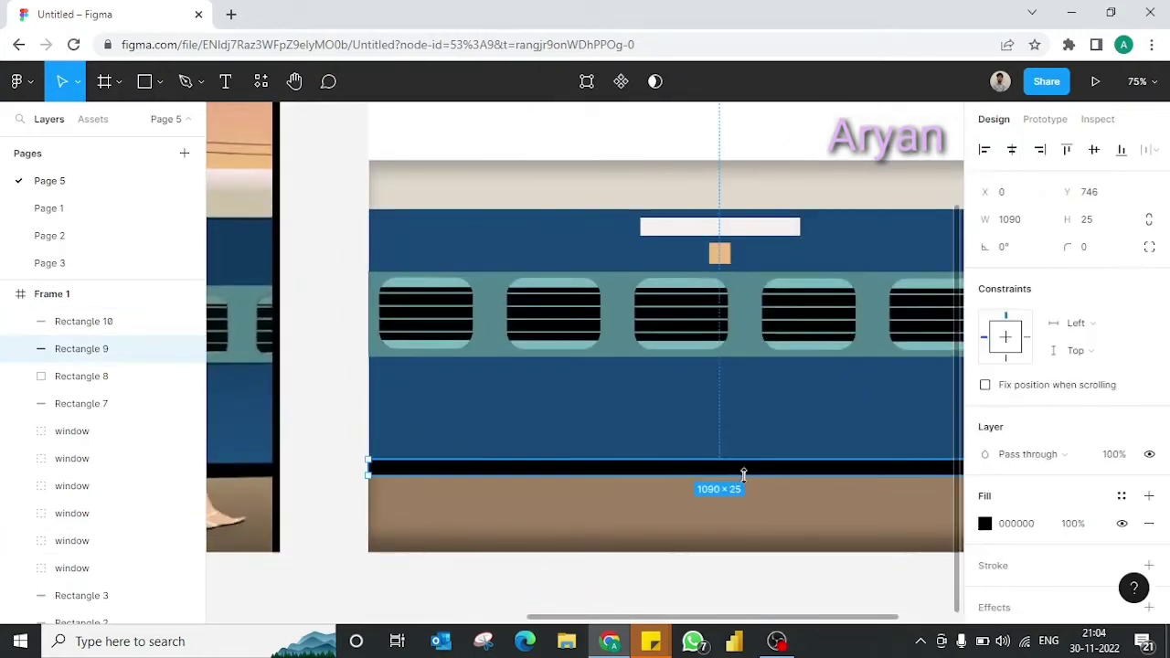
{"action": "left_click", "coordinate": [761, 475]}
{"action": "left_click_drag", "start_coordinate": [758, 468], "coordinate": [759, 467]}
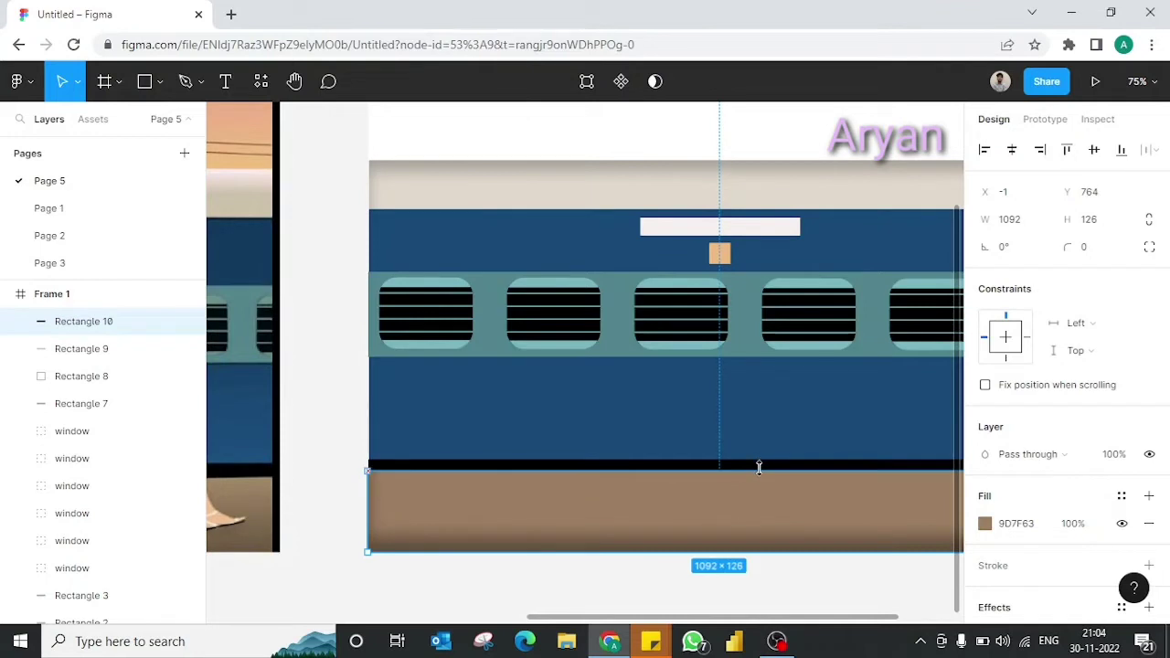
{"action": "left_click", "coordinate": [637, 581]}
{"action": "scroll", "coordinate": [634, 581], "scroll_direction": "down", "scroll_amount": 5}
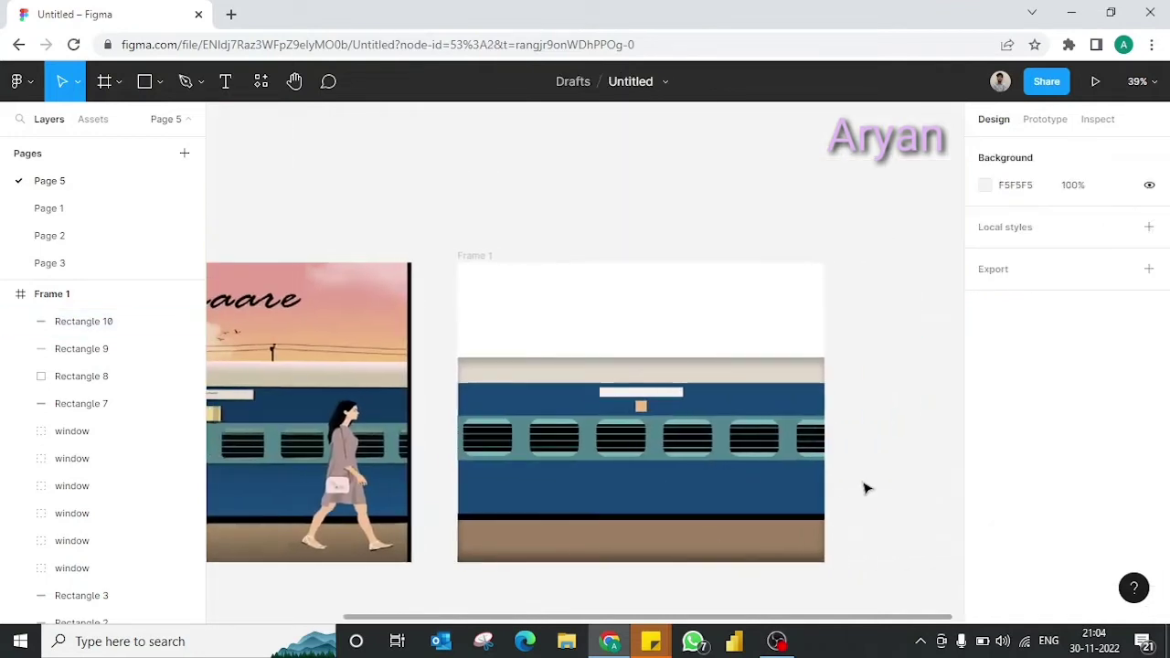
{"action": "scroll", "coordinate": [867, 489], "scroll_direction": "up", "scroll_amount": 1}
{"action": "scroll", "coordinate": [465, 306], "scroll_direction": "left", "scroll_amount": 2}
- Begin the cloud outline with Pen-tool anchor points and curved bumps along the top
{"action": "key", "text": "p"}
{"action": "scroll", "coordinate": [616, 363], "scroll_direction": "up", "scroll_amount": 3}
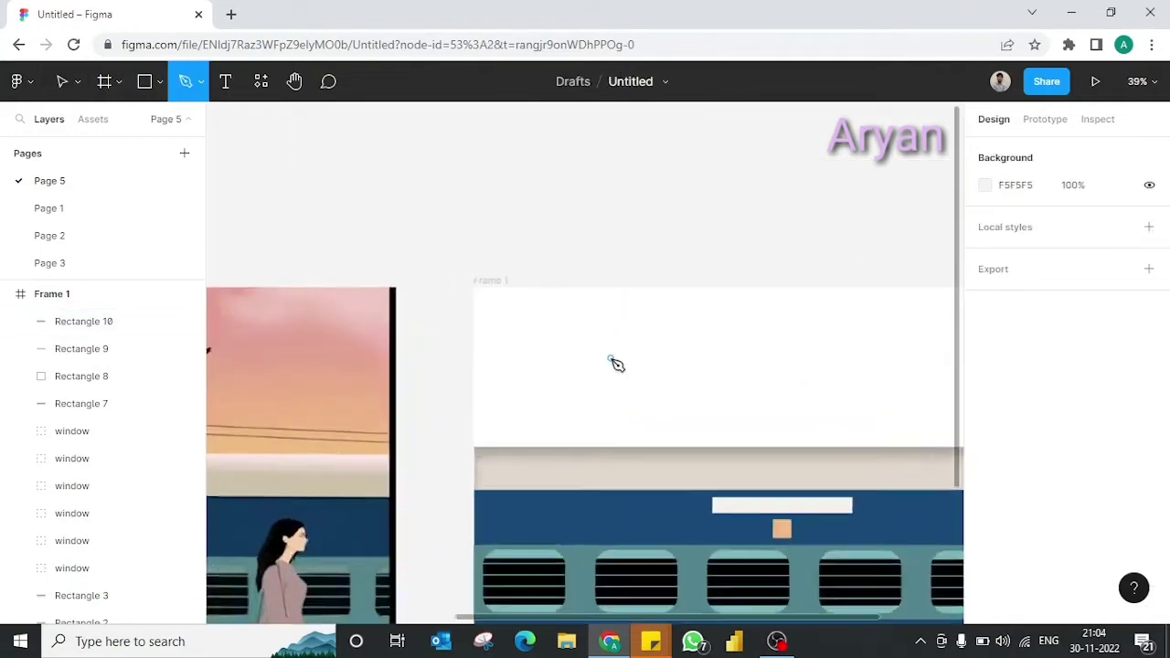
{"action": "scroll", "coordinate": [494, 301], "scroll_direction": "up", "scroll_amount": 4}
{"action": "left_click", "coordinate": [488, 294]}
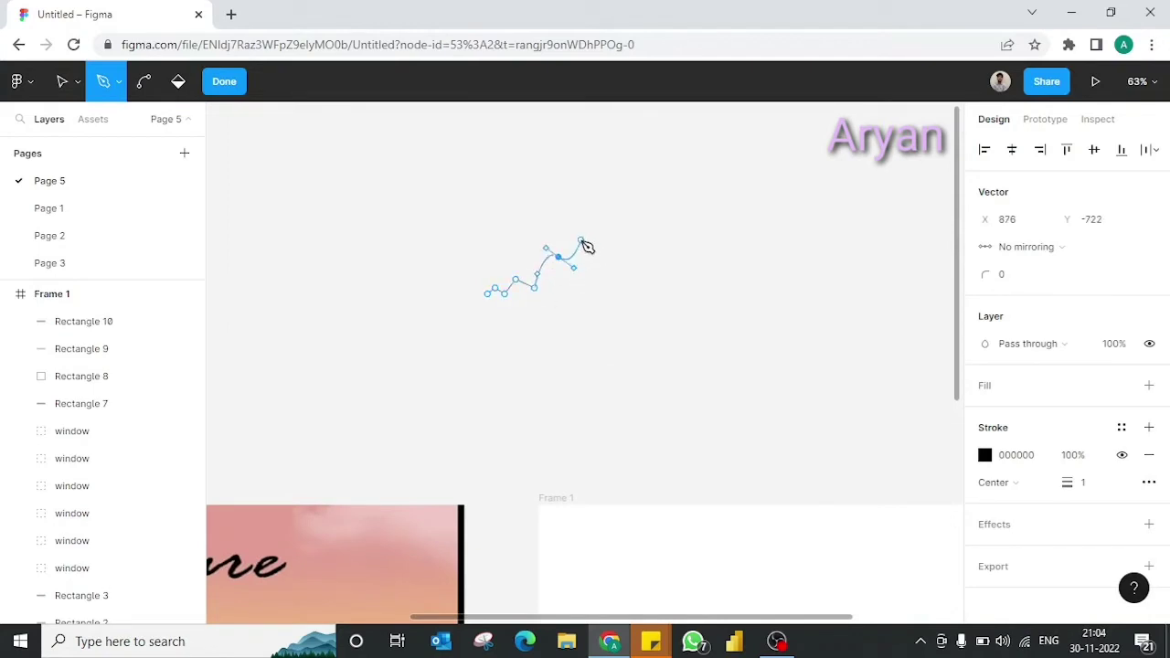
{"action": "key", "text": "ctrl+z"}
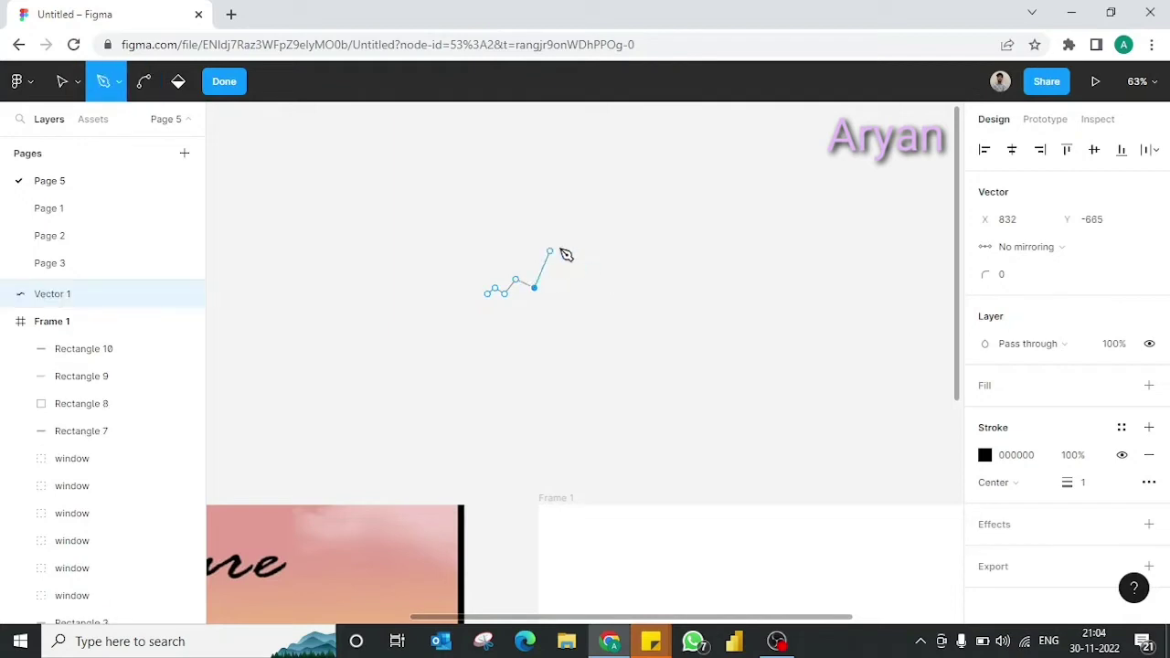
{"action": "left_click", "coordinate": [613, 292]}
{"action": "left_click", "coordinate": [655, 294]}
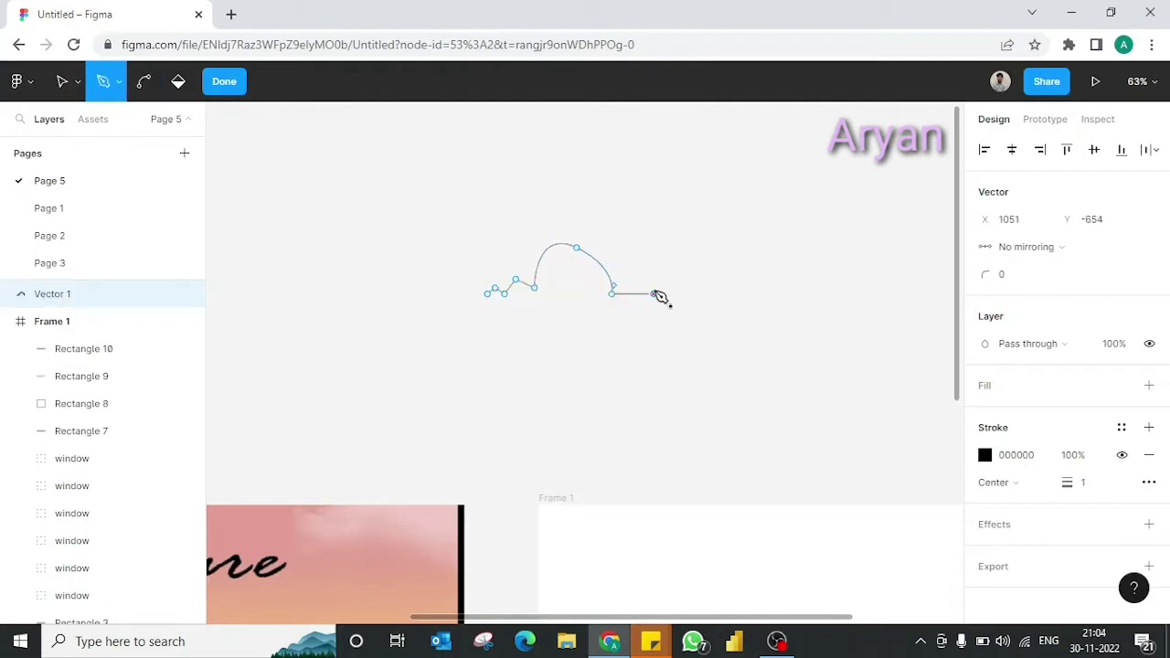
{"action": "left_click_drag", "start_coordinate": [640, 290], "coordinate": [640, 308]}
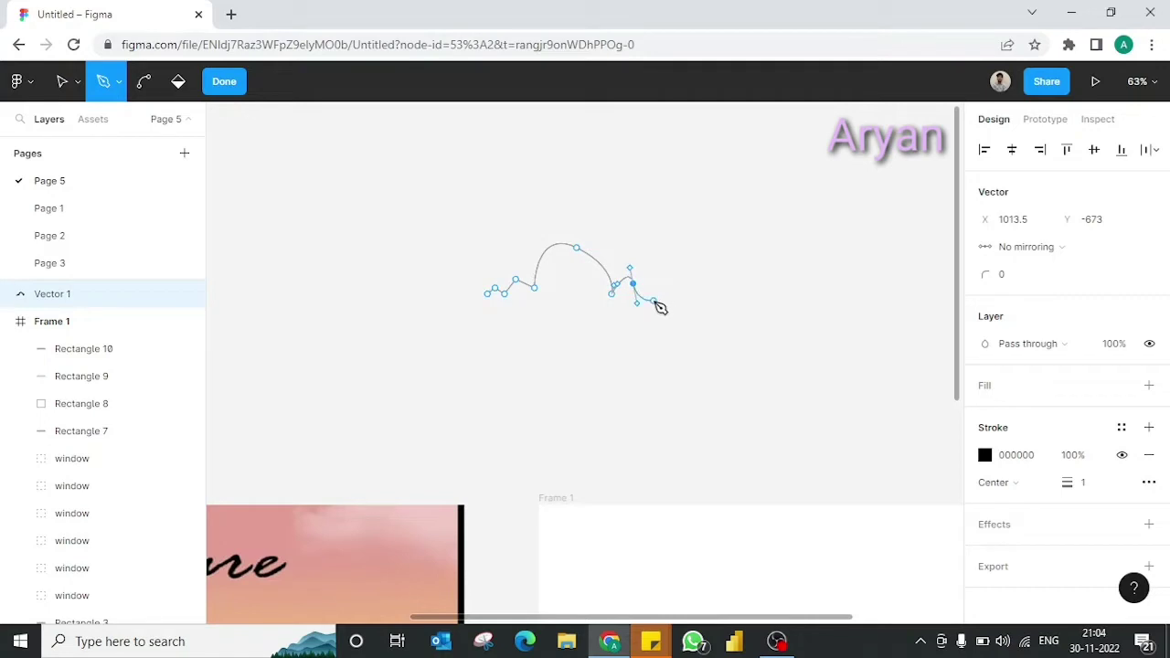
{"action": "left_click_drag", "start_coordinate": [673, 248], "coordinate": [695, 260]}
{"action": "left_click", "coordinate": [698, 277]}
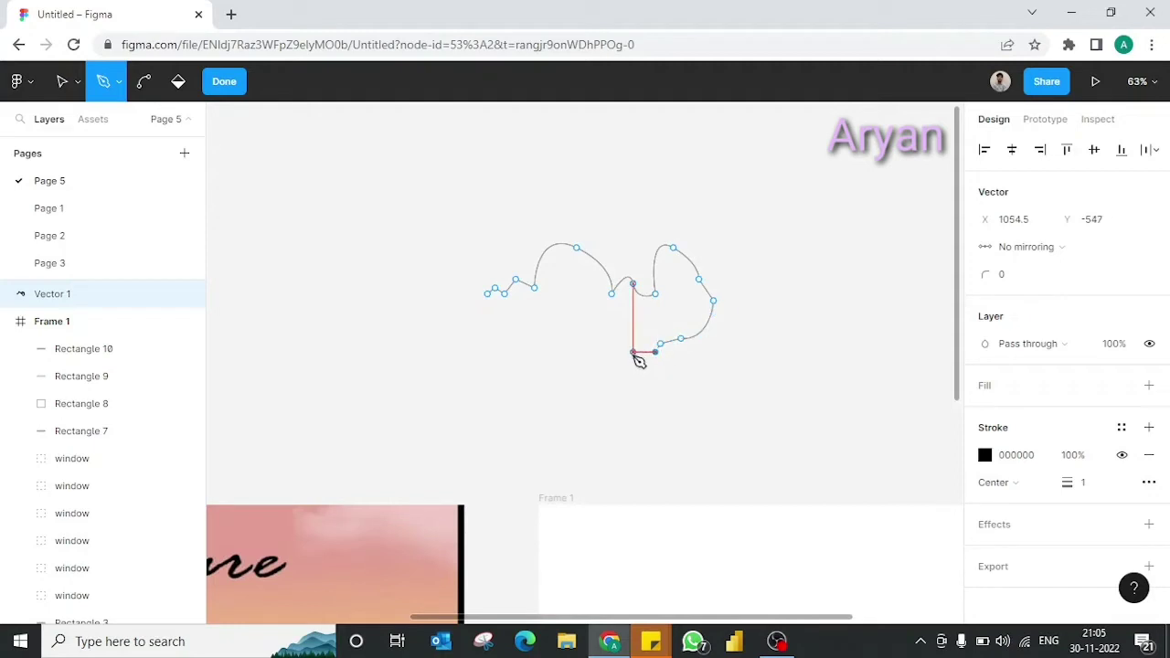
- Add wavy points along the bottom, close the path at its start, and finish editing
{"action": "left_click_drag", "start_coordinate": [634, 355], "coordinate": [638, 365]}
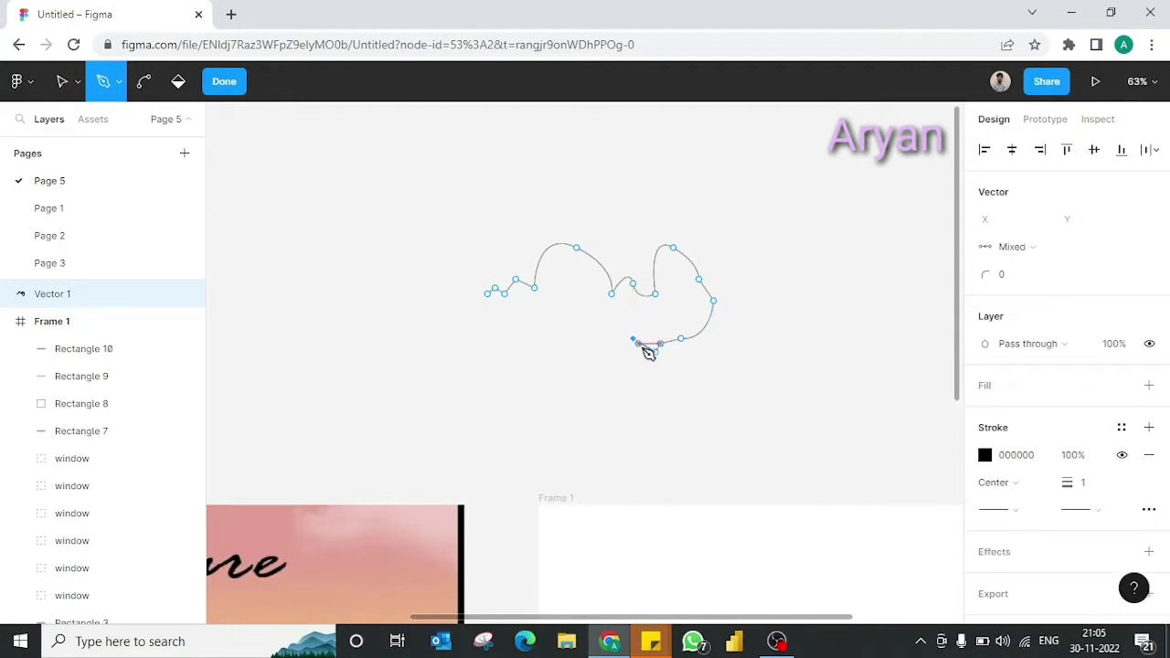
{"action": "key", "text": "ctrl+z"}
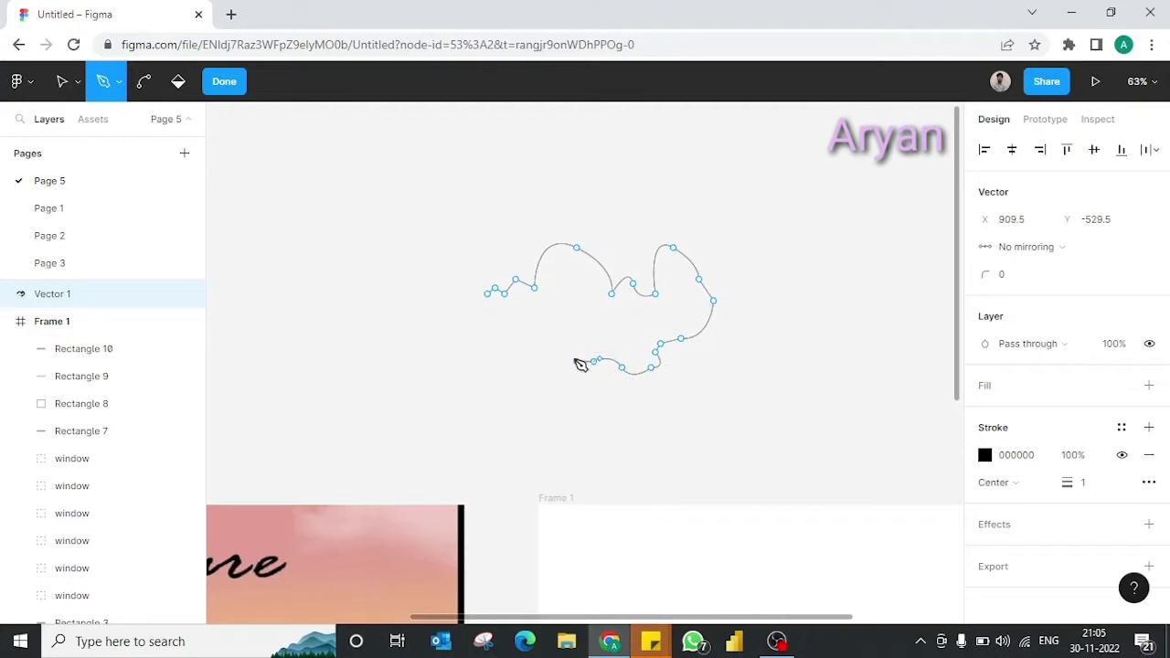
{"action": "left_click", "coordinate": [535, 370]}
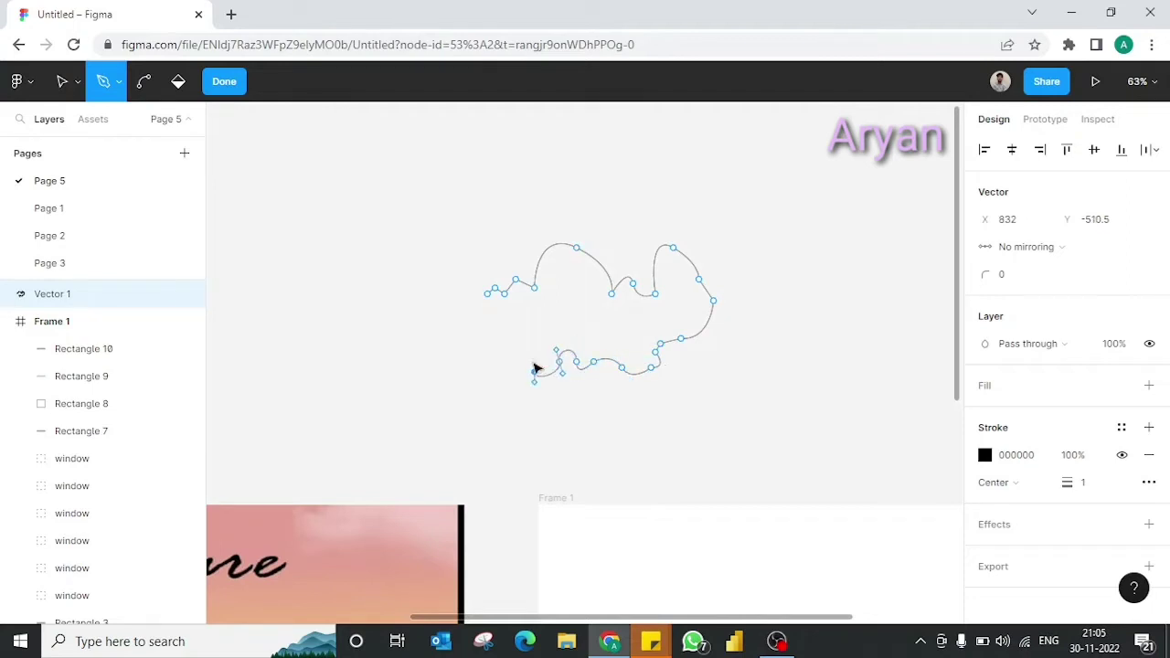
{"action": "left_click", "coordinate": [488, 361]}
{"action": "left_click", "coordinate": [452, 339]}
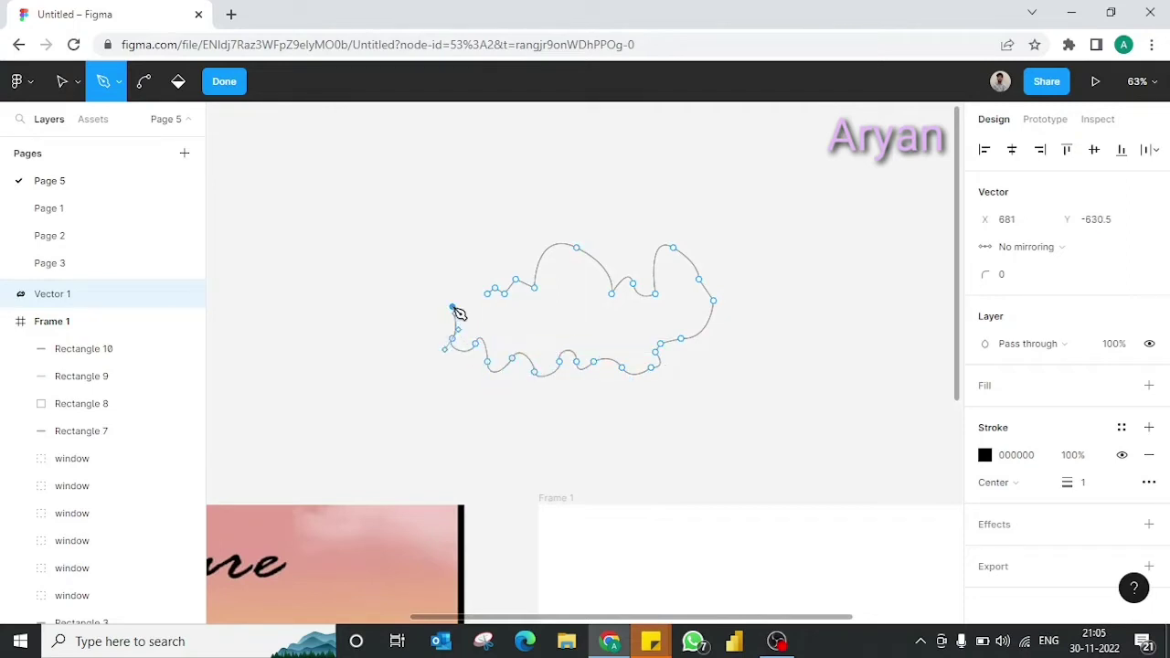
{"action": "left_click", "coordinate": [487, 294]}
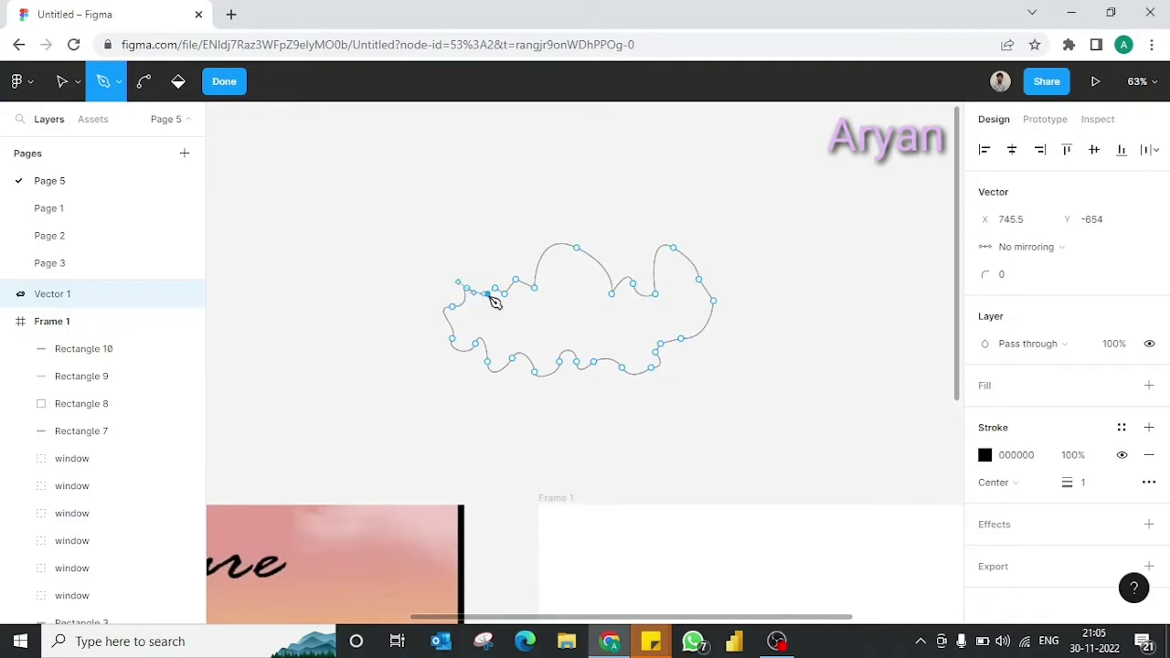
{"action": "left_click", "coordinate": [224, 81]}
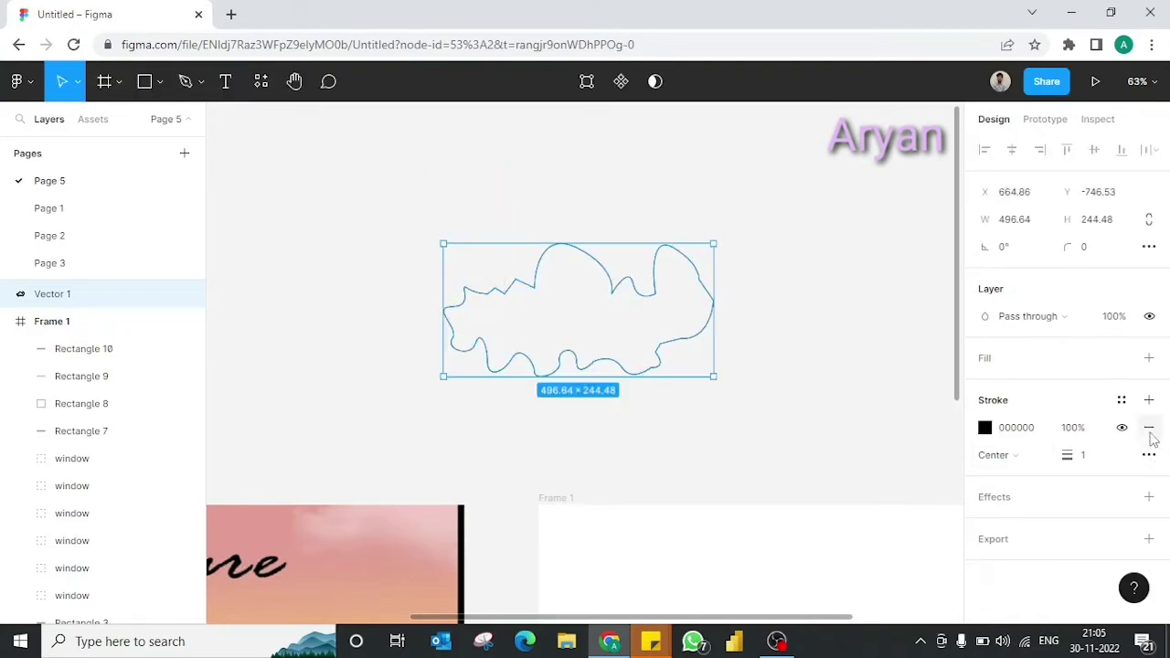
- Give the cloud a pink fill sampled from the reference sky and remove its stroke
{"action": "left_click", "coordinate": [1149, 357]}
{"action": "left_click", "coordinate": [1149, 454]}
{"action": "left_click", "coordinate": [984, 385]}
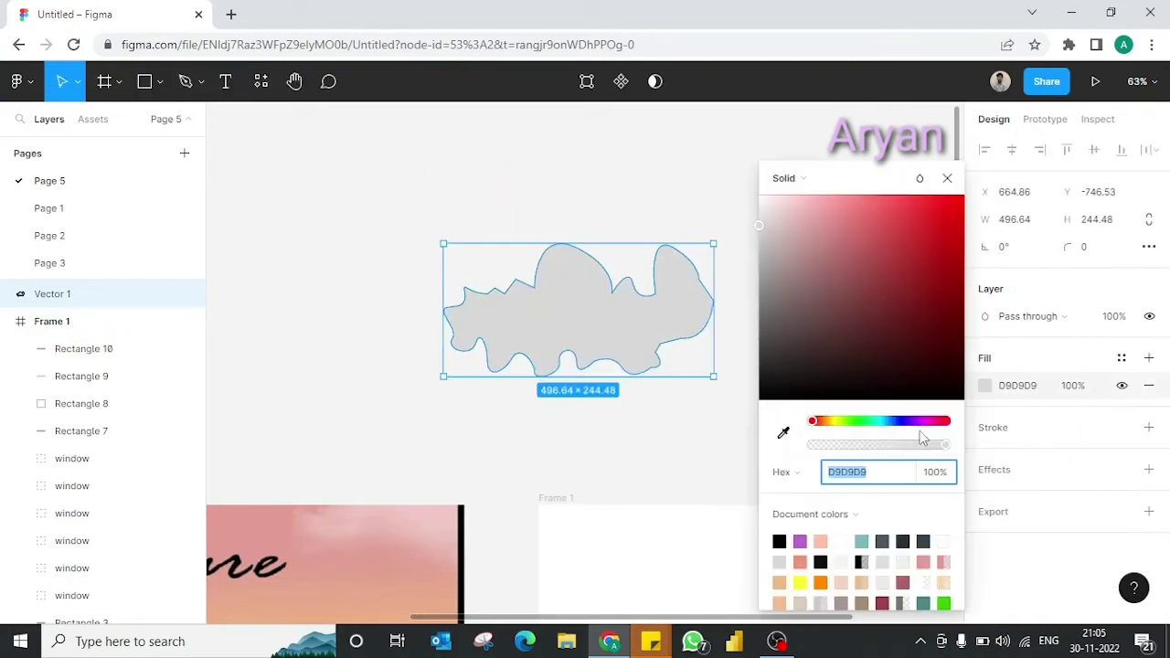
{"action": "left_click", "coordinate": [783, 433]}
{"action": "left_click", "coordinate": [405, 520]}
{"action": "left_click", "coordinate": [948, 177]}
{"action": "key", "text": "shift+1"}
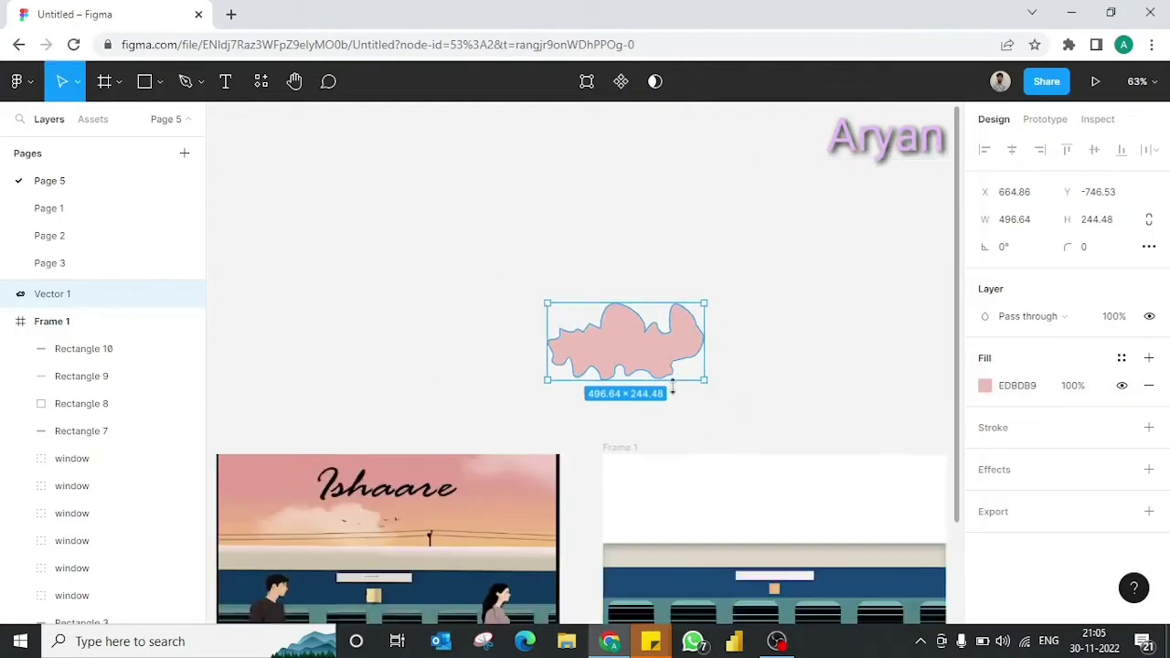
- Apply a layer blur of 40 to the cloud and move it into Frame 1
{"action": "left_click", "coordinate": [1150, 469]}
{"action": "left_click", "coordinate": [1027, 497]}
{"action": "left_click", "coordinate": [1030, 519]}
{"action": "left_click", "coordinate": [984, 496]}
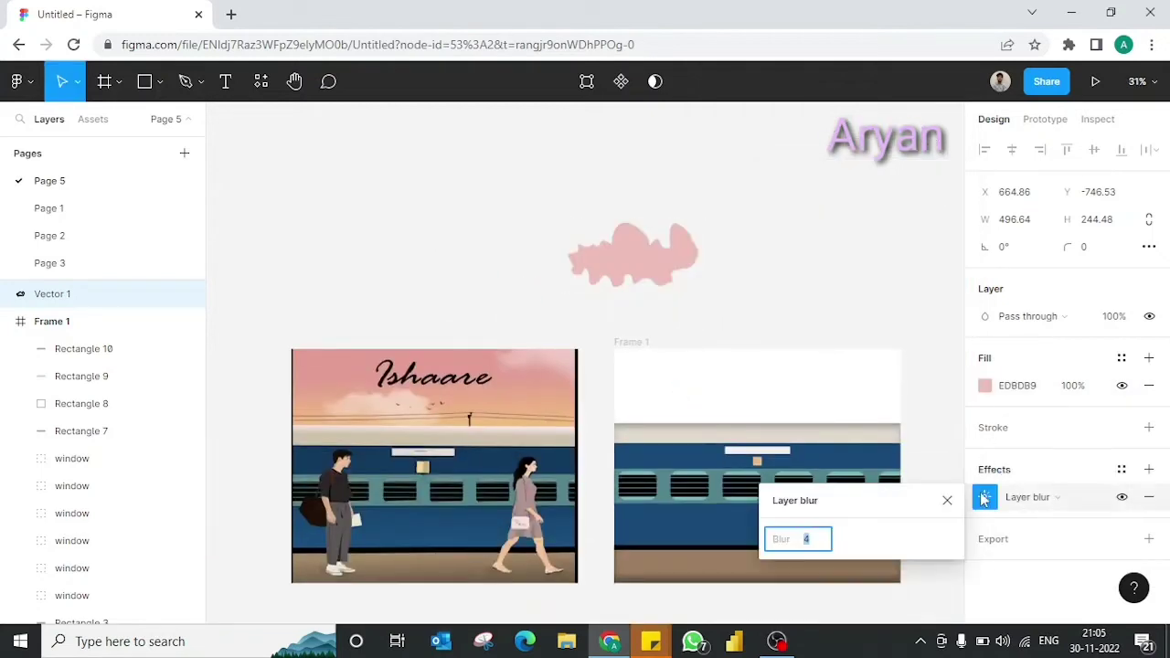
{"action": "type", "text": "0"}
{"action": "key", "text": "Return"}
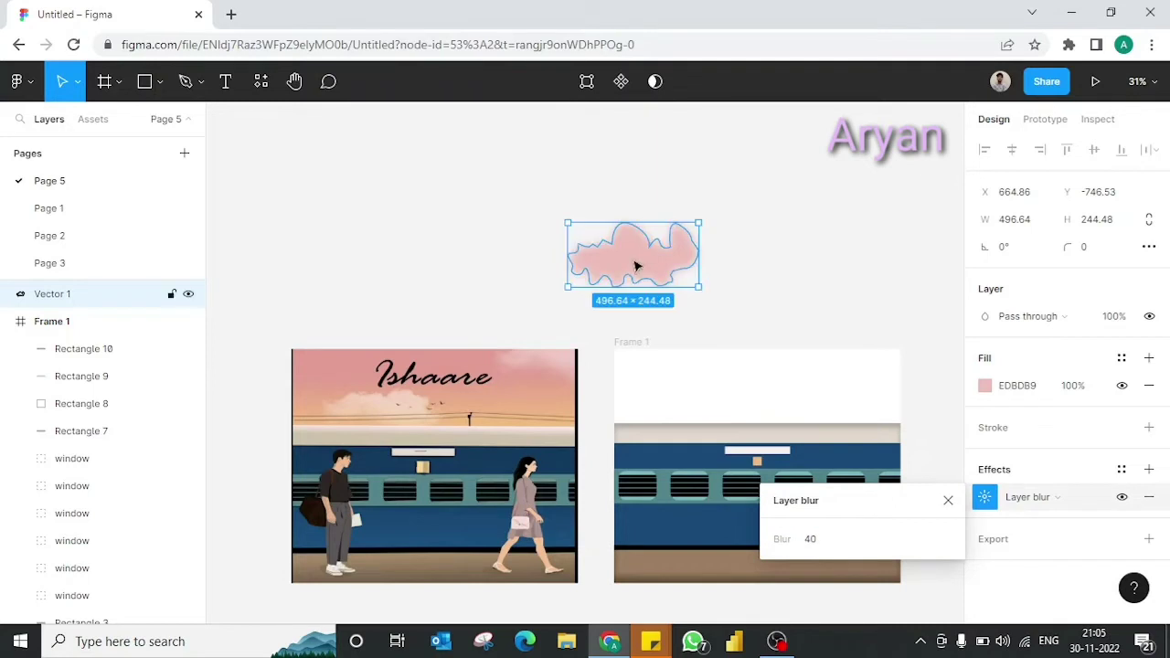
{"action": "left_click_drag", "start_coordinate": [637, 265], "coordinate": [667, 373]}
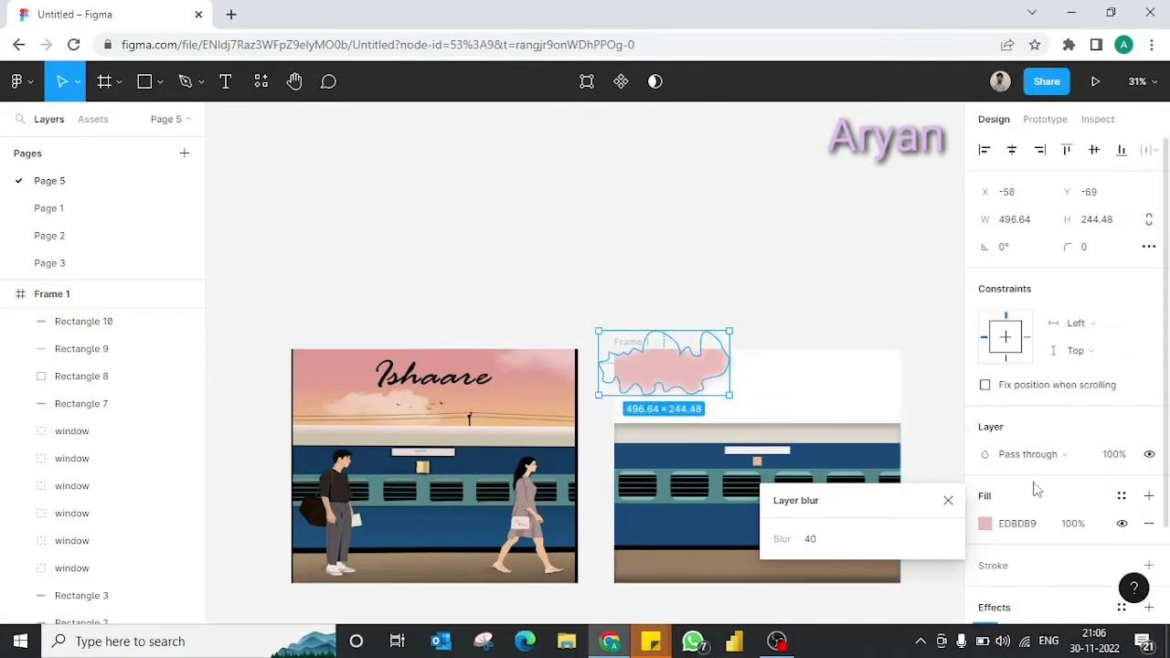
- Recolour the cloud peach F1D2C0 from the reference sky and place it above the frame
{"action": "left_click", "coordinate": [985, 524]}
{"action": "left_click", "coordinate": [783, 432]}
{"action": "left_click", "coordinate": [846, 546]}
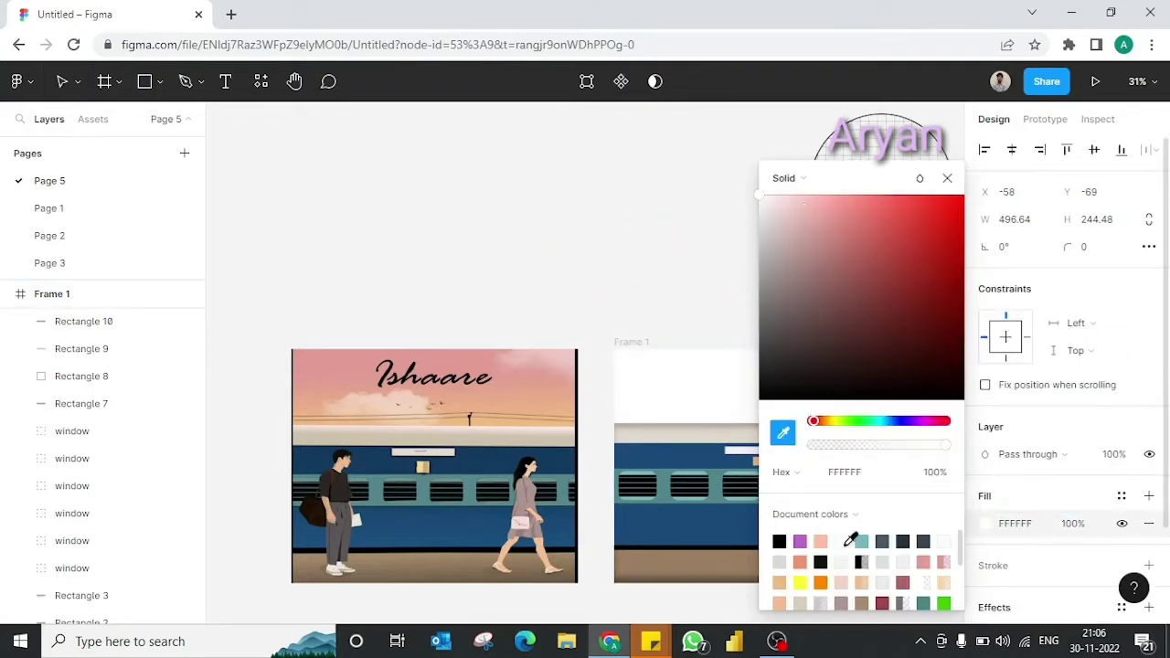
{"action": "left_click", "coordinate": [488, 432]}
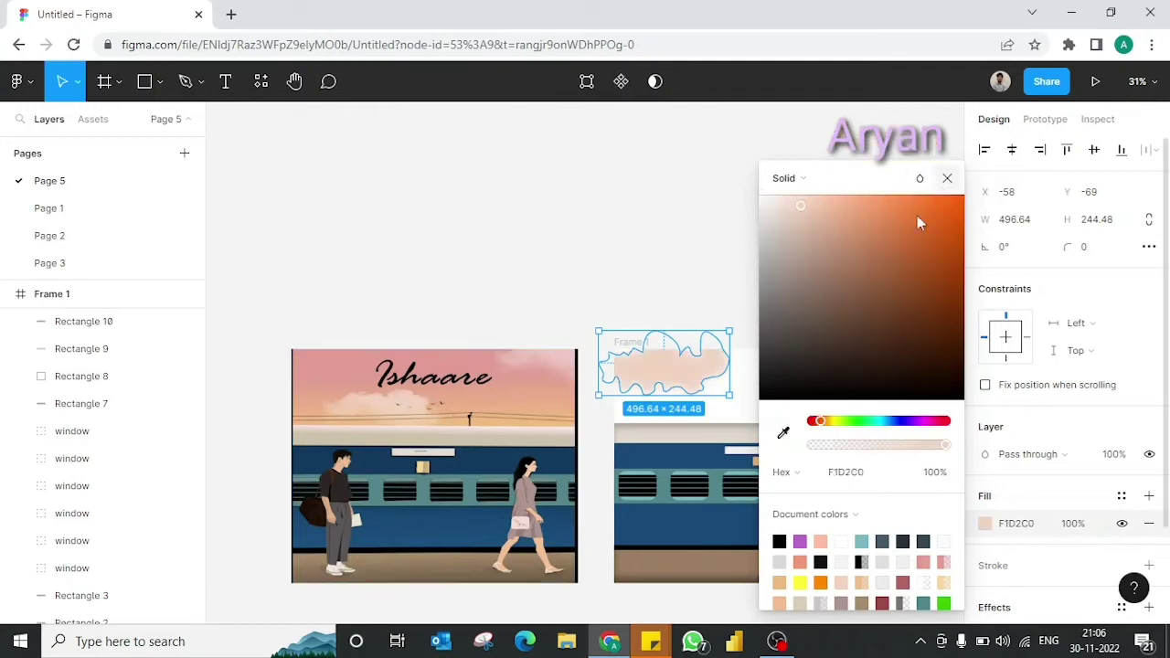
{"action": "left_click_drag", "start_coordinate": [676, 365], "coordinate": [732, 243]}
{"action": "left_click", "coordinate": [763, 347]}
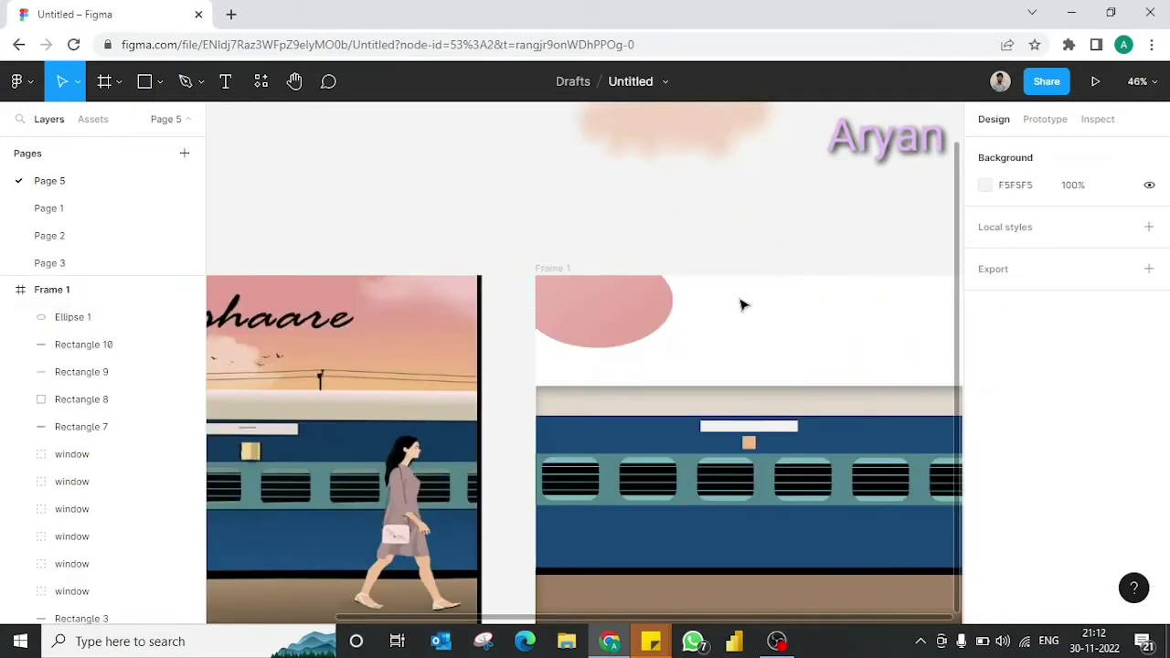
- Duplicate the pink ellipse along the top and delete the extra fifth copy, leaving four
{"action": "left_click", "coordinate": [631, 308]}
{"action": "key", "text": "ctrl+d"}
{"action": "left_click_drag", "start_coordinate": [616, 329], "coordinate": [779, 335]}
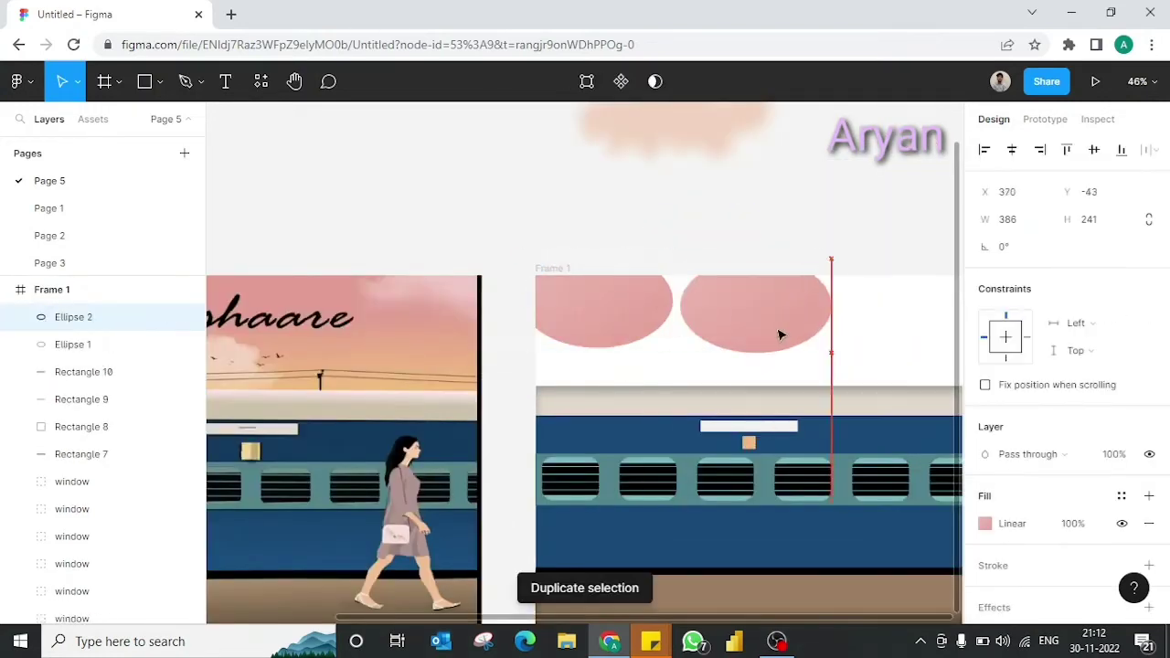
{"action": "key", "text": "ctrl+d"}
{"action": "key", "text": "ctrl+d"}
{"action": "key", "text": "ctrl+d"}
{"action": "scroll", "coordinate": [762, 344], "scroll_direction": "right", "scroll_amount": 3}
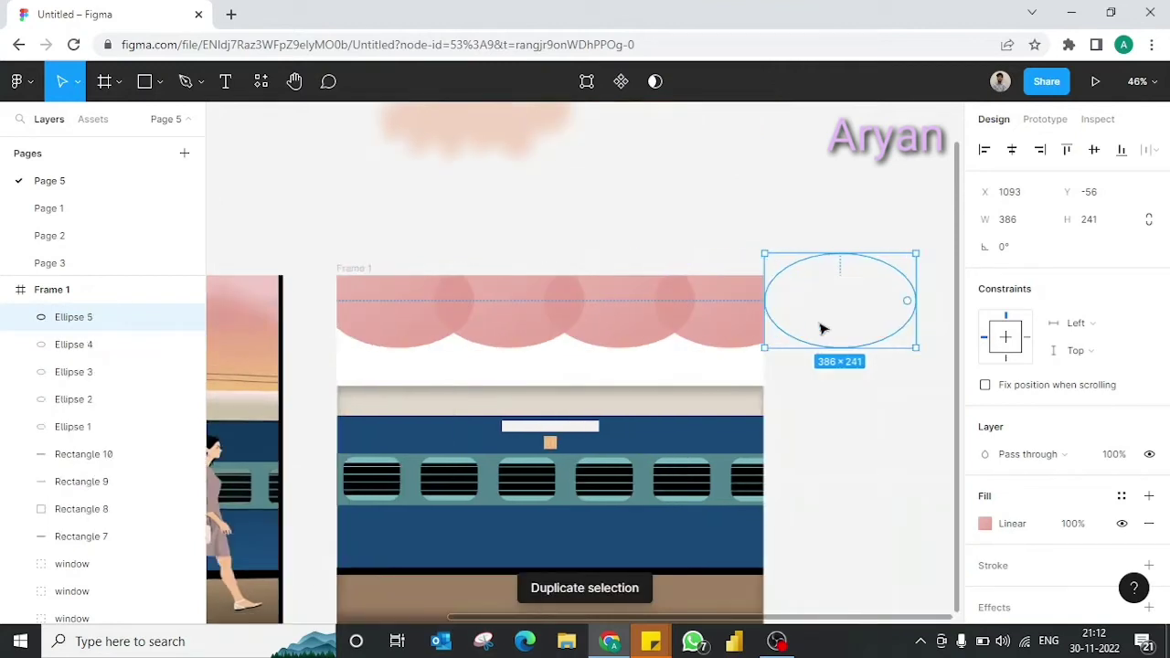
{"action": "key", "text": "Delete"}
{"action": "scroll", "coordinate": [722, 334], "scroll_direction": "left", "scroll_amount": 3}
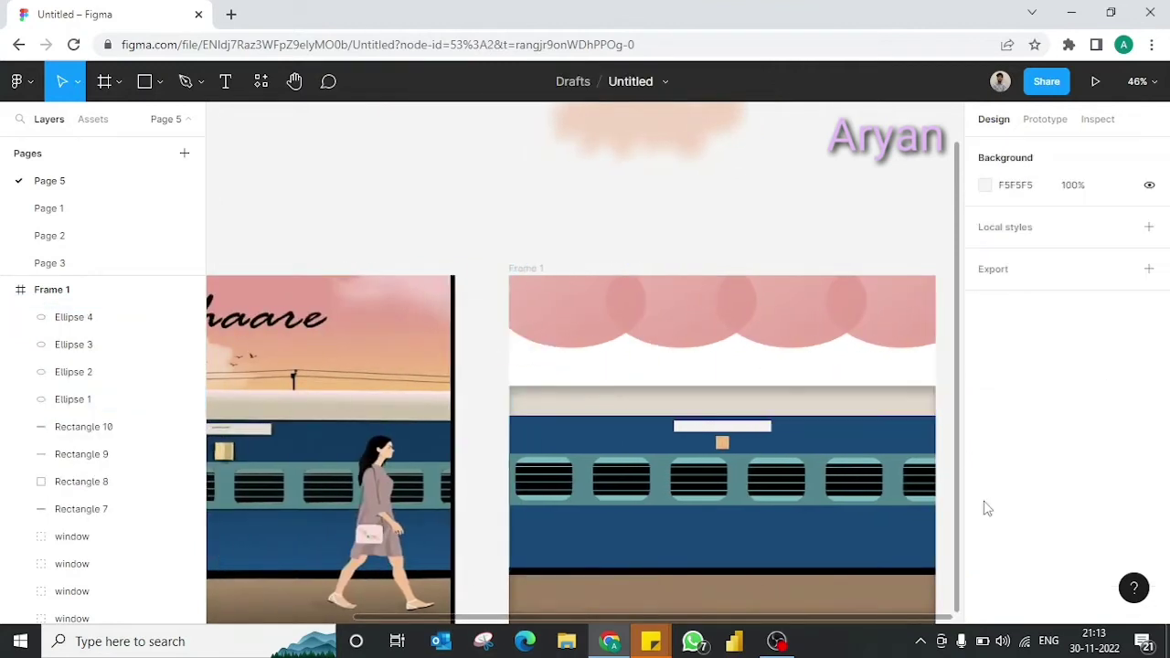
- Give Ellipses 1–4 together a Layer blur of 25
{"action": "left_click", "coordinate": [627, 314]}
{"action": "left_click", "coordinate": [686, 332], "text": "shift"}
{"action": "left_click", "coordinate": [783, 339], "text": "shift"}
{"action": "left_click", "coordinate": [876, 326], "text": "shift"}
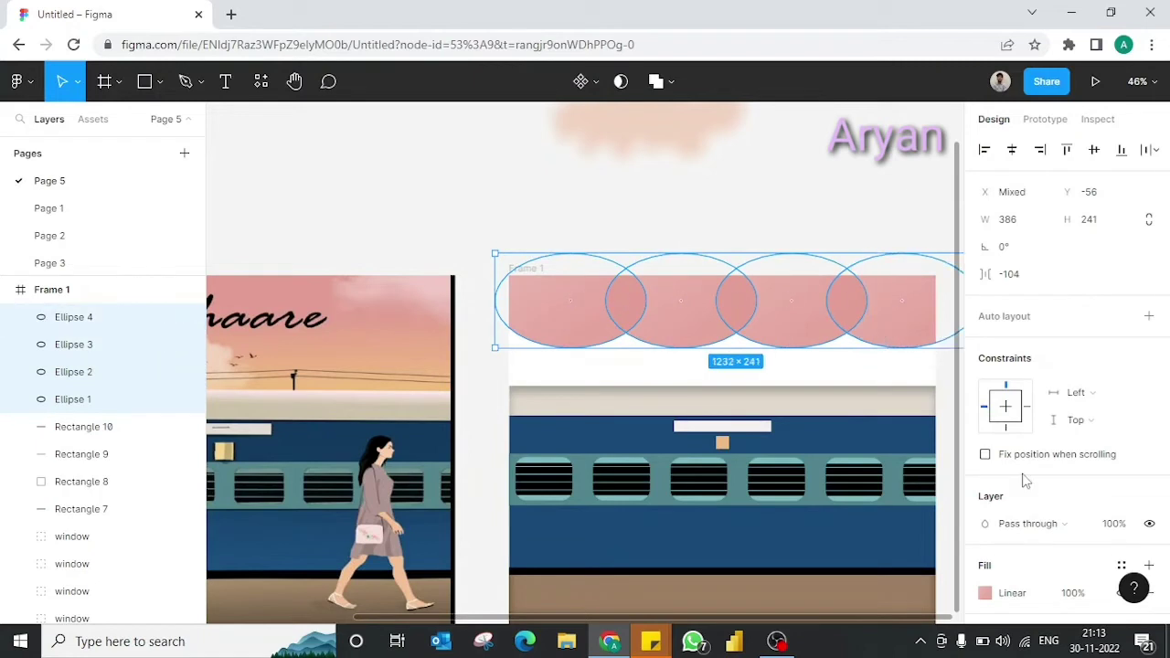
{"action": "scroll", "coordinate": [1024, 480], "scroll_direction": "down", "scroll_amount": 3}
{"action": "left_click", "coordinate": [1150, 517]}
{"action": "left_click", "coordinate": [1029, 545]}
{"action": "left_click", "coordinate": [1029, 561]}
{"action": "left_click", "coordinate": [985, 545]}
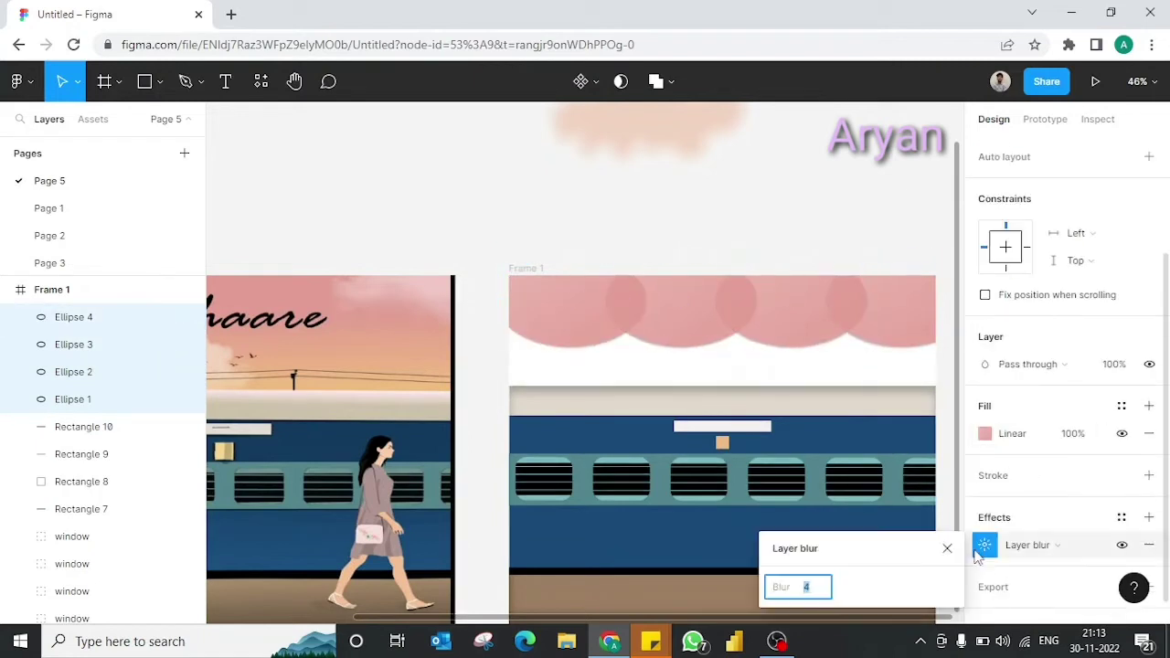
{"action": "type", "text": "25"}
{"action": "key", "text": "Return"}
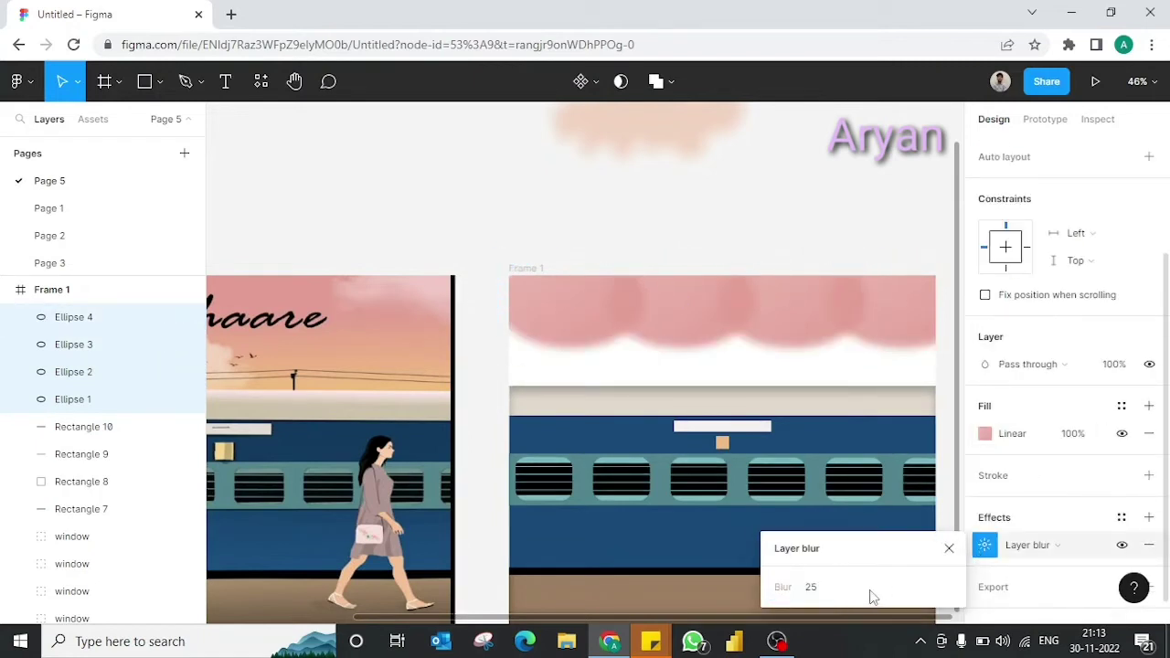
{"action": "left_click", "coordinate": [772, 614]}
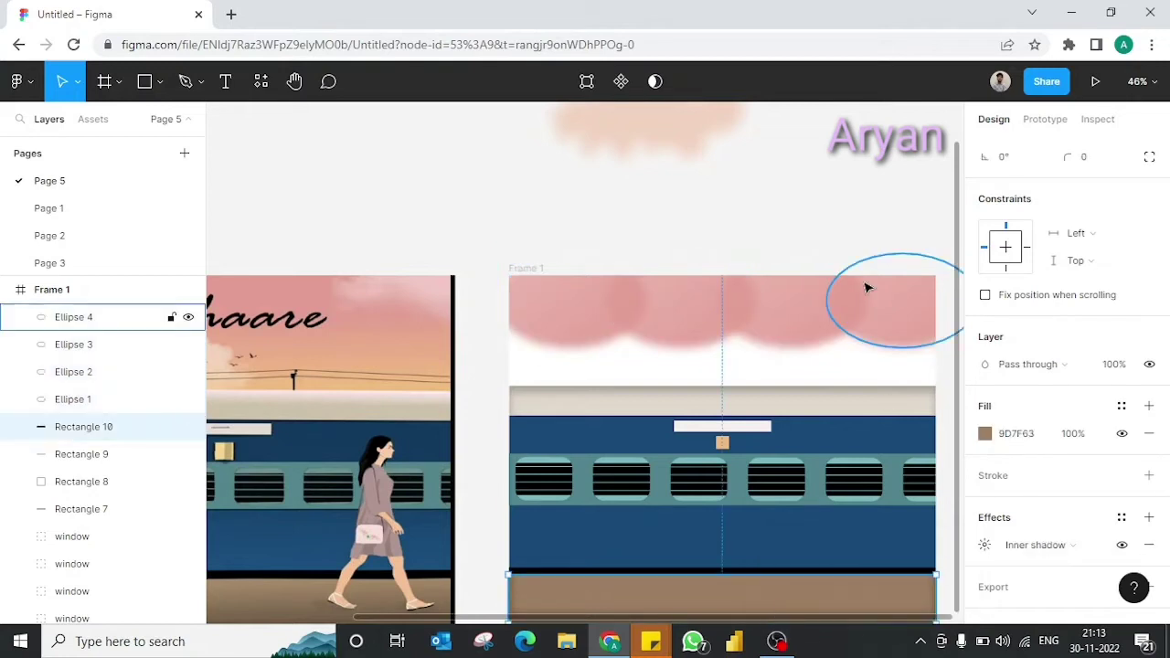
- Set one of Ellipse 2's linear gradient stops to full opacity
{"action": "scroll", "coordinate": [787, 317], "scroll_direction": "down", "scroll_amount": 2}
{"action": "left_click", "coordinate": [738, 295]}
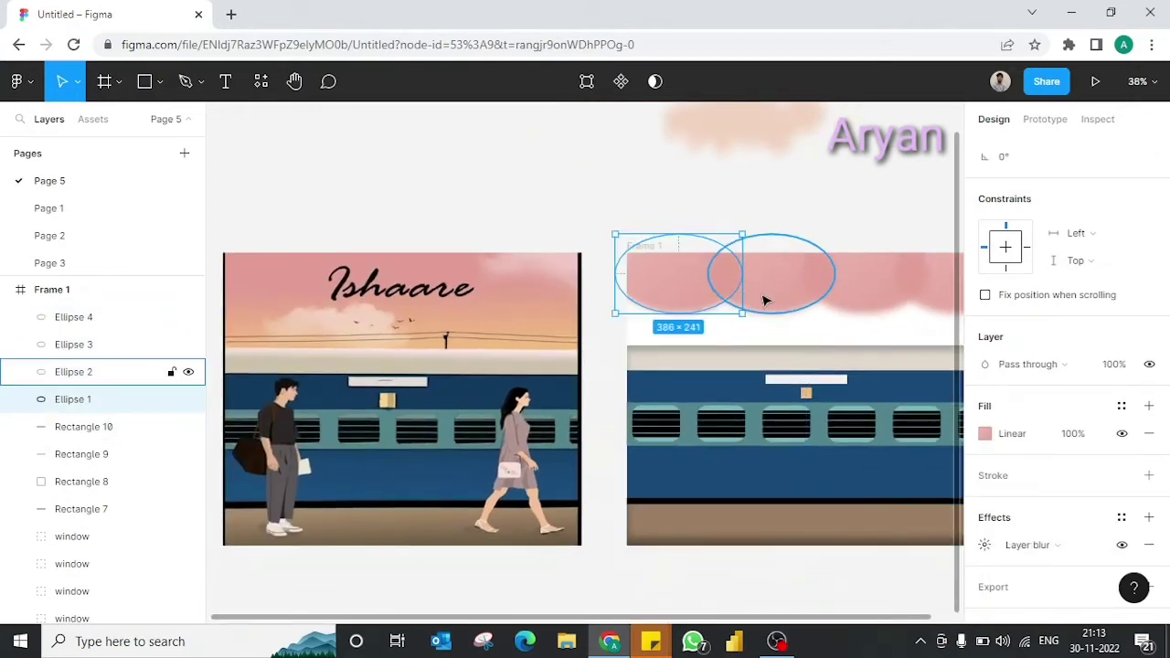
{"action": "scroll", "coordinate": [782, 315], "scroll_direction": "down", "scroll_amount": 1}
{"action": "left_click", "coordinate": [797, 334]}
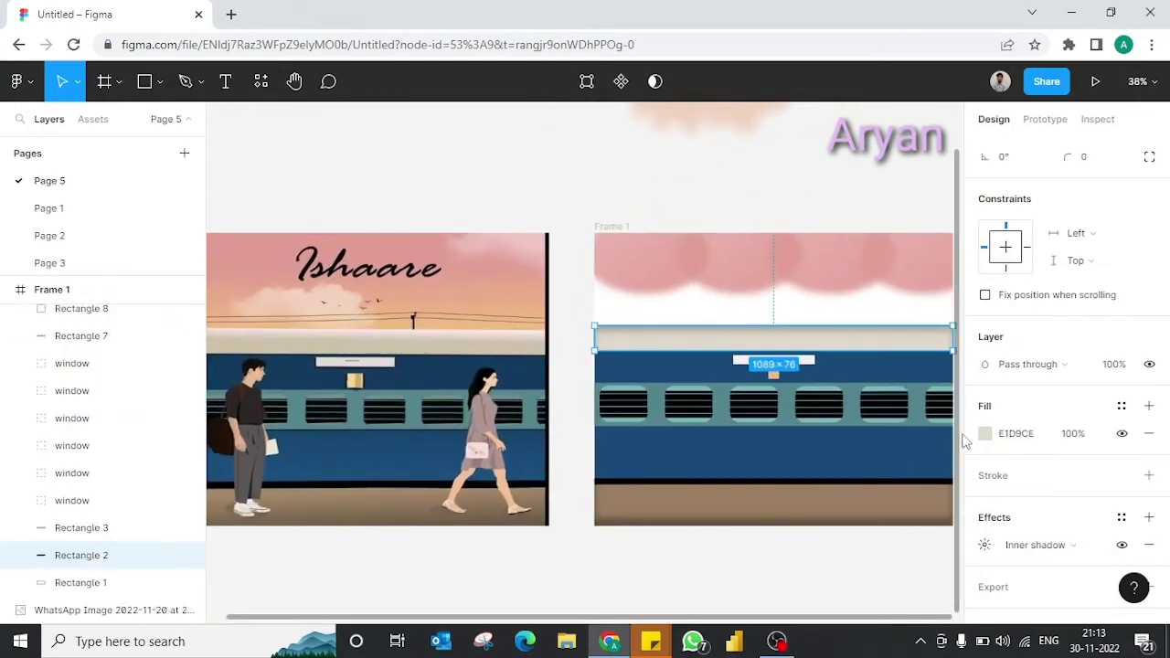
{"action": "left_click", "coordinate": [704, 295]}
{"action": "left_click", "coordinate": [985, 408]}
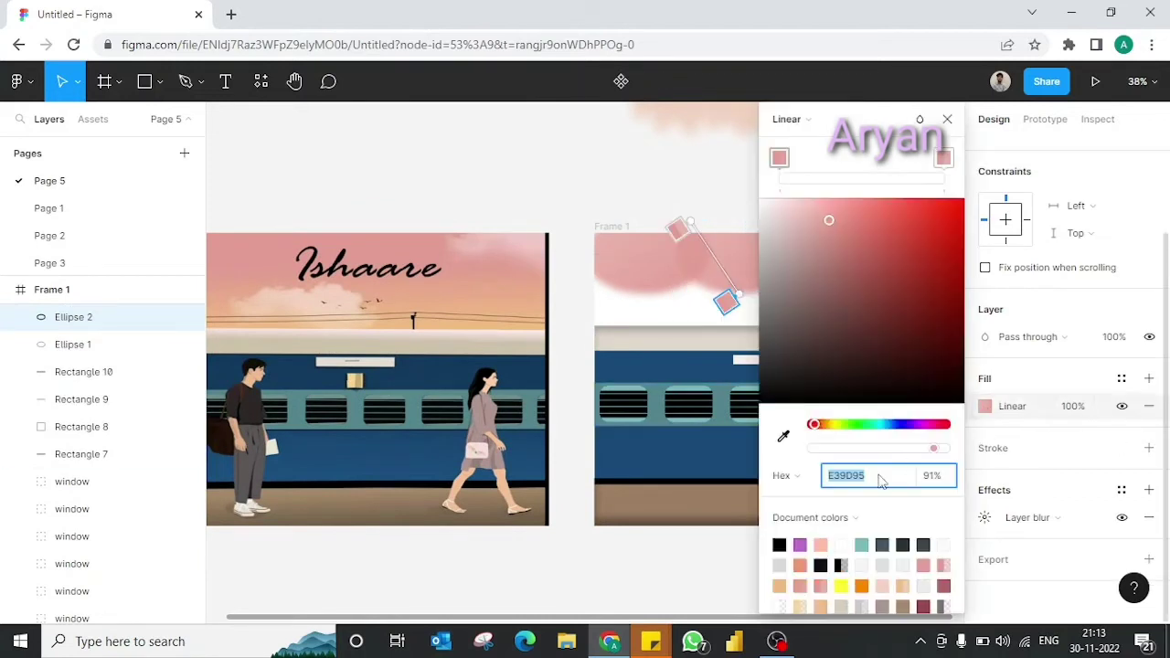
{"action": "key", "text": "Return"}
- Reposition Ellipse 2's gradient handles on canvas so the fade runs toward the cloud's top right
{"action": "left_click", "coordinate": [944, 158]}
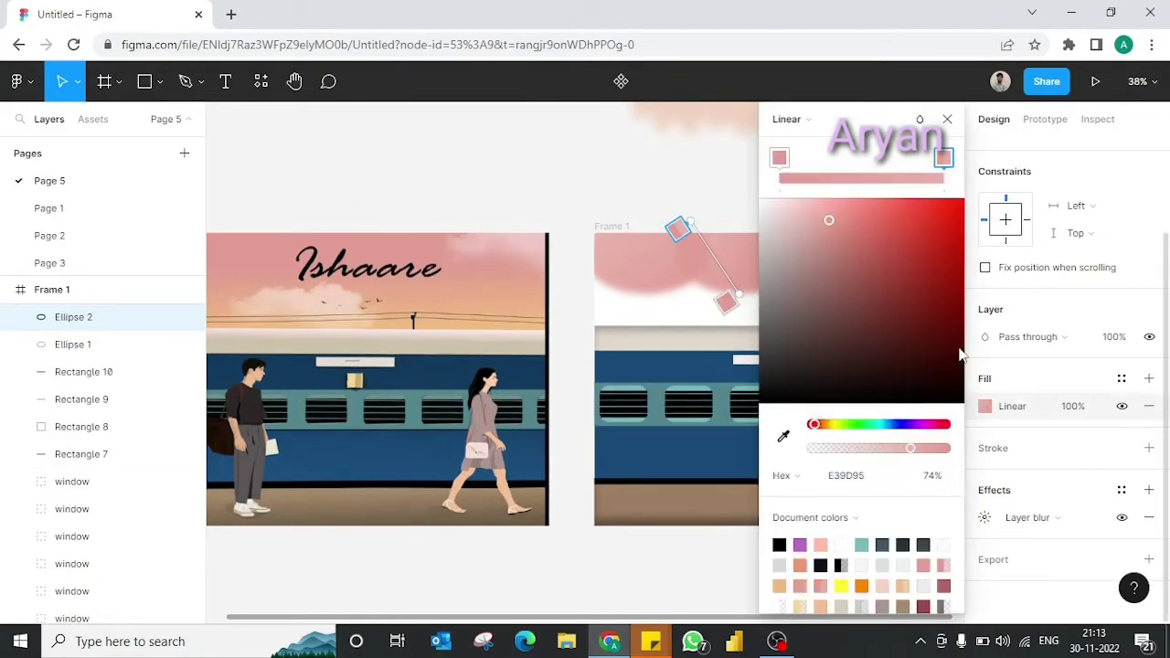
{"action": "scroll", "coordinate": [692, 308], "scroll_direction": "up", "scroll_amount": 3, "text": "ctrl"}
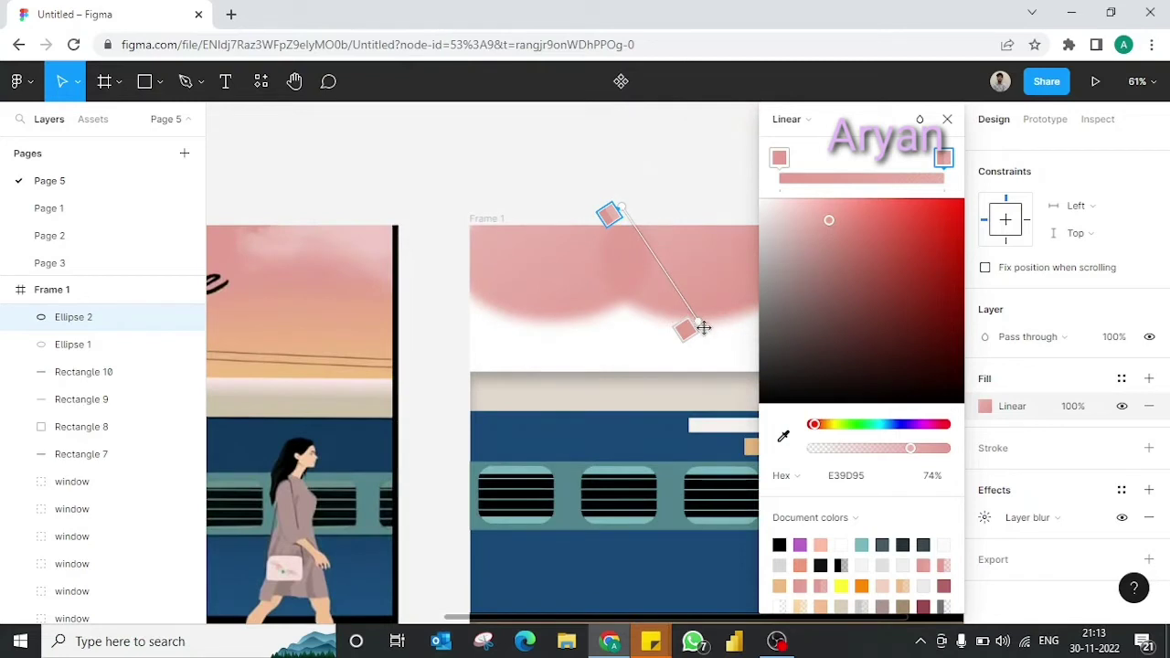
{"action": "left_click_drag", "start_coordinate": [703, 327], "coordinate": [610, 248]}
{"action": "left_click_drag", "start_coordinate": [608, 201], "coordinate": [736, 265]}
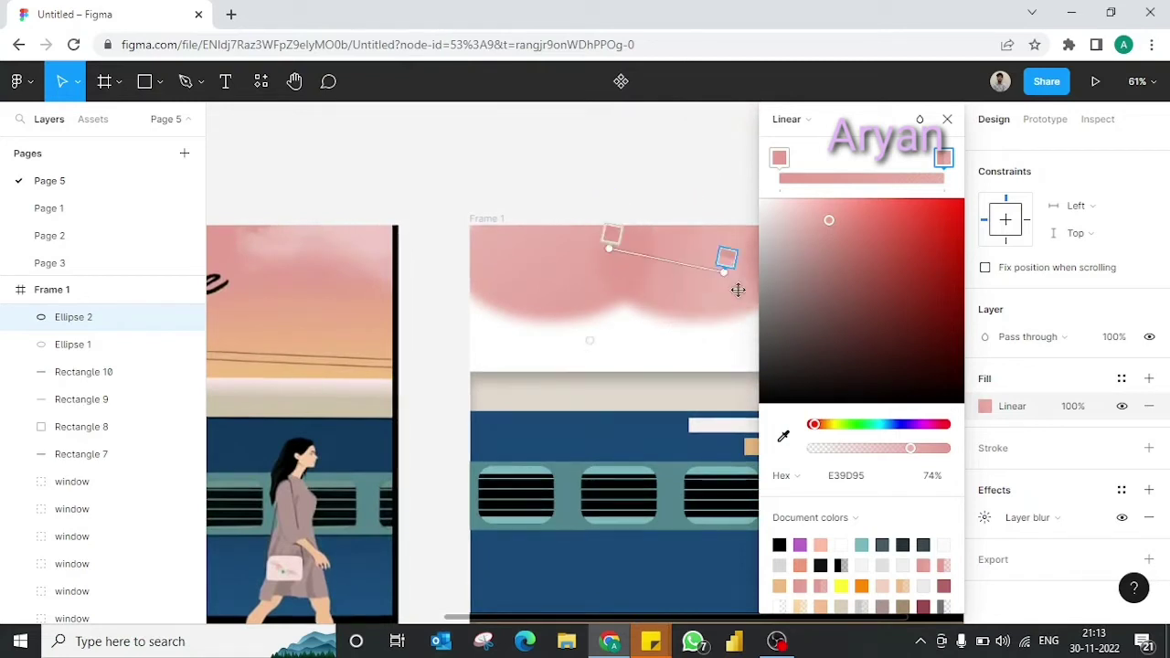
{"action": "scroll", "coordinate": [744, 280], "scroll_direction": "down", "scroll_amount": 1, "text": "ctrl"}
{"action": "mouse_move", "coordinate": [616, 289]}
{"action": "left_mouse_down"}
{"action": "mouse_move", "coordinate": [582, 302]}
{"action": "mouse_move", "coordinate": [580, 228]}
{"action": "left_mouse_up"}
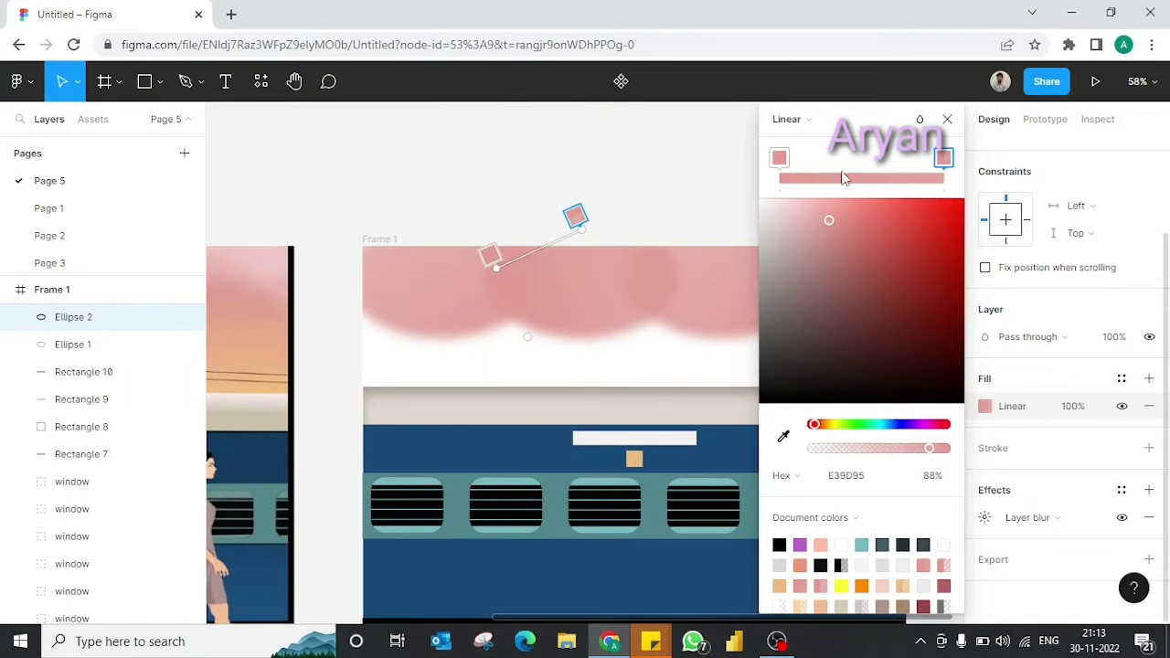
- Nudge Ellipse 1 slightly left and down, check its gradient stops, and place a copy further right
{"action": "left_click", "coordinate": [461, 286]}
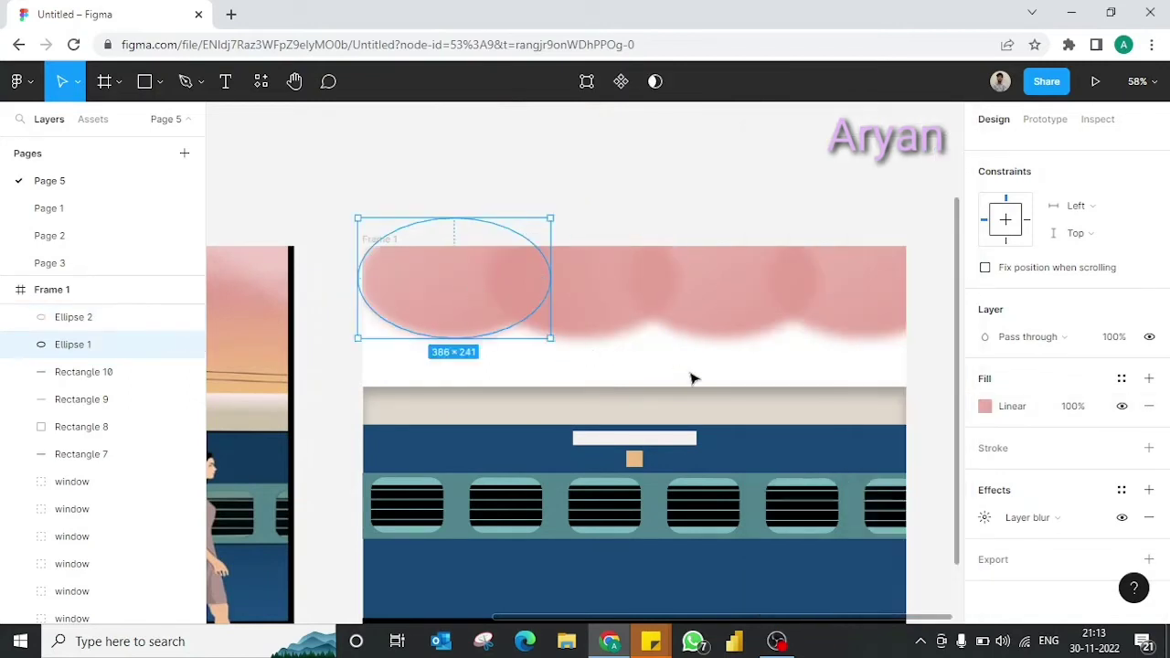
{"action": "left_click_drag", "start_coordinate": [488, 275], "coordinate": [470, 280]}
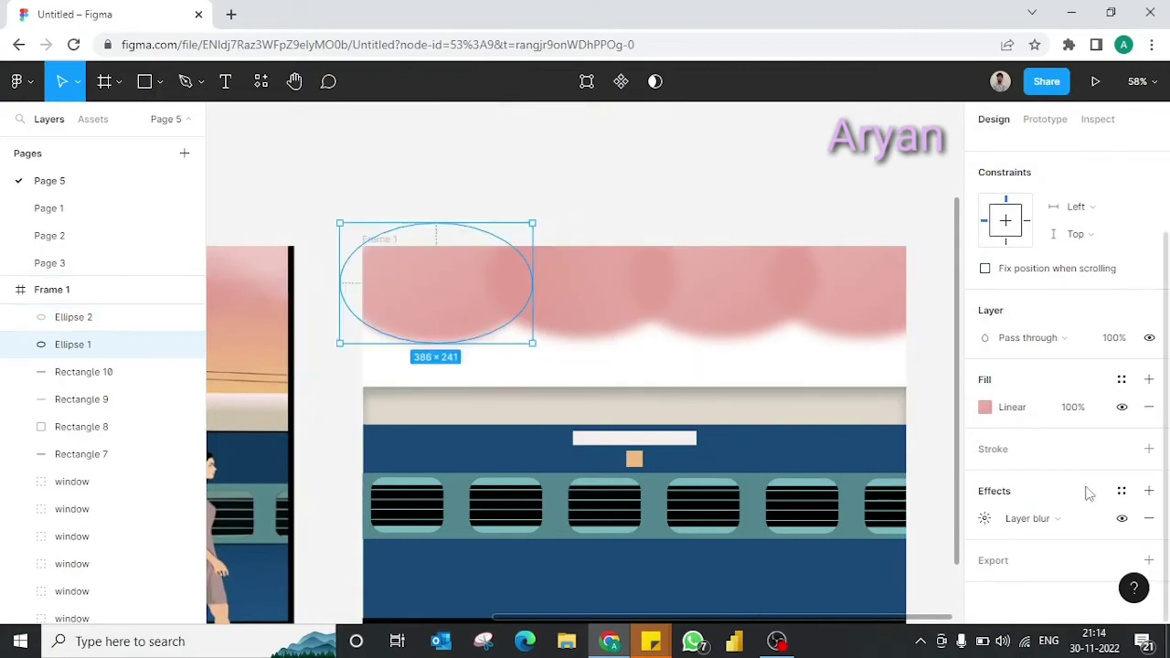
{"action": "left_click", "coordinate": [985, 407]}
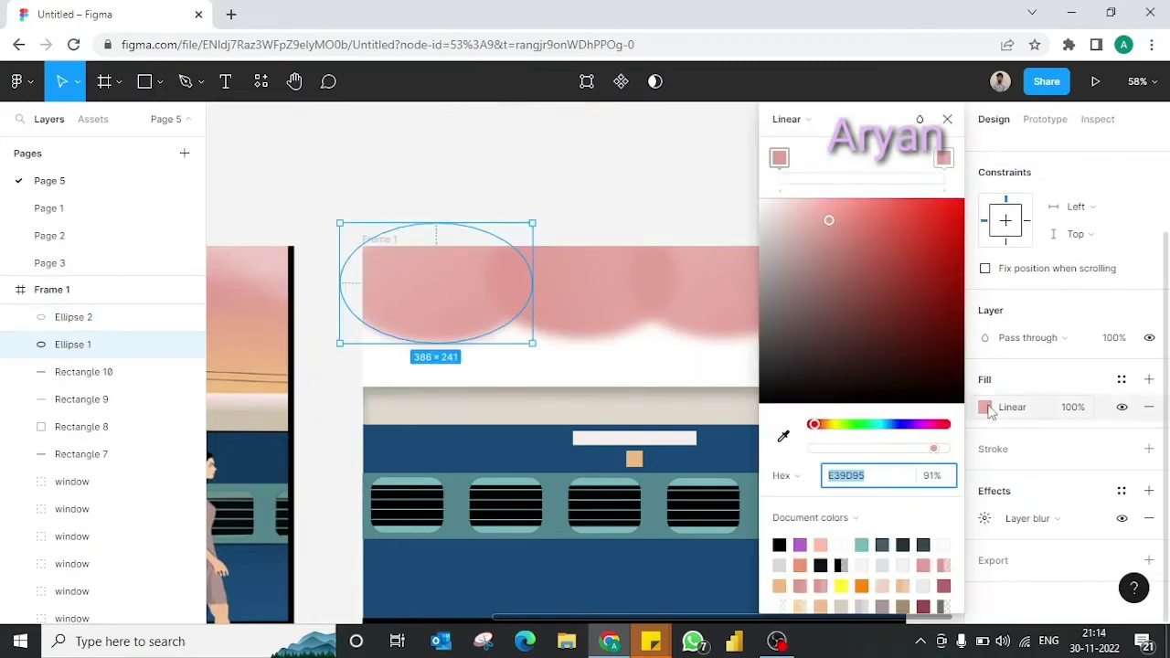
{"action": "left_click", "coordinate": [942, 165]}
{"action": "left_click", "coordinate": [947, 119]}
{"action": "left_click_drag", "start_coordinate": [437, 274], "coordinate": [734, 279]}
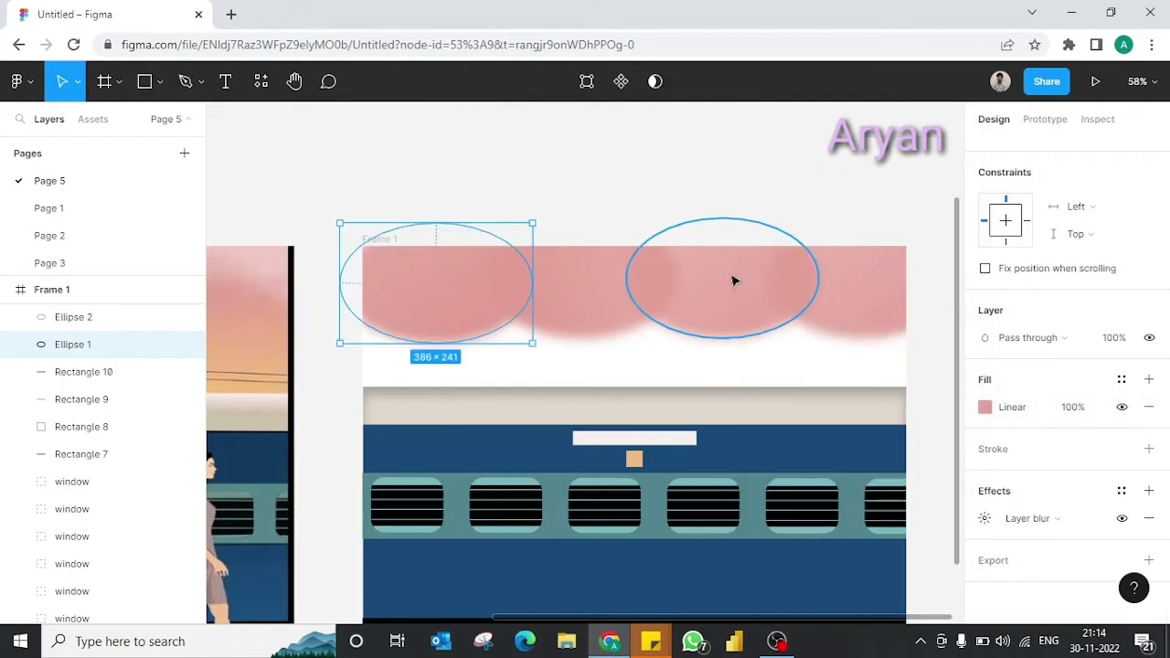
- Place Ellipse 4 at the row's right end, ending Ellipses 3 and 4 in 74% E39D95 stops
{"action": "left_click", "coordinate": [984, 407]}
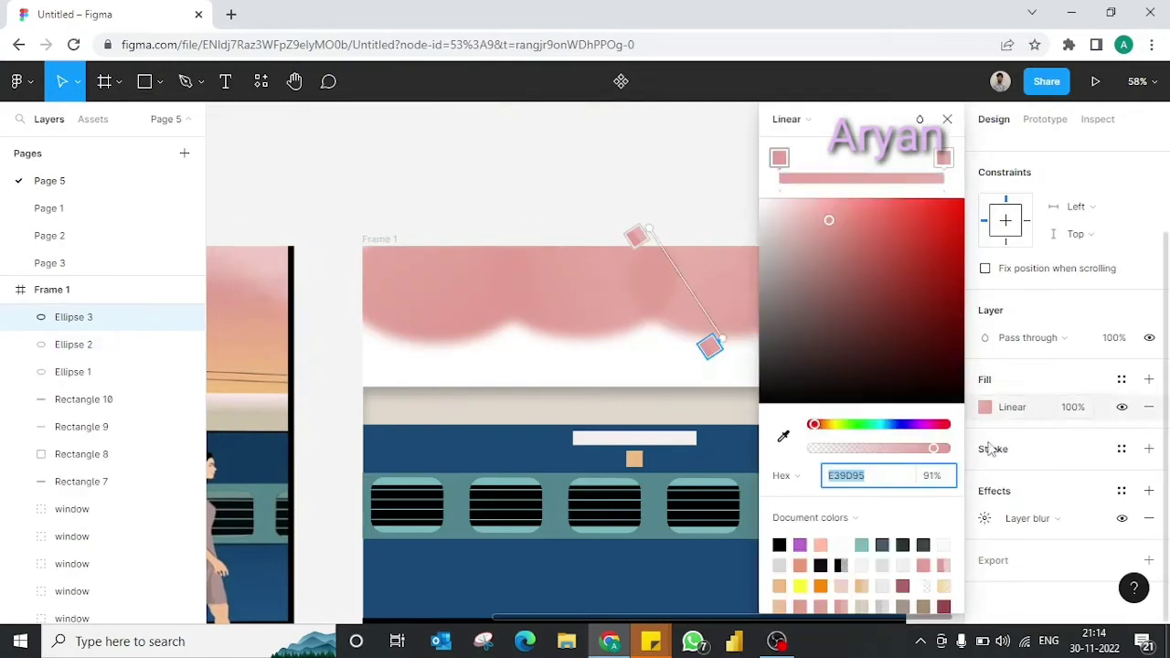
{"action": "left_click", "coordinate": [943, 159]}
{"action": "left_click", "coordinate": [947, 119]}
{"action": "left_click_drag", "start_coordinate": [852, 295], "coordinate": [853, 295]}
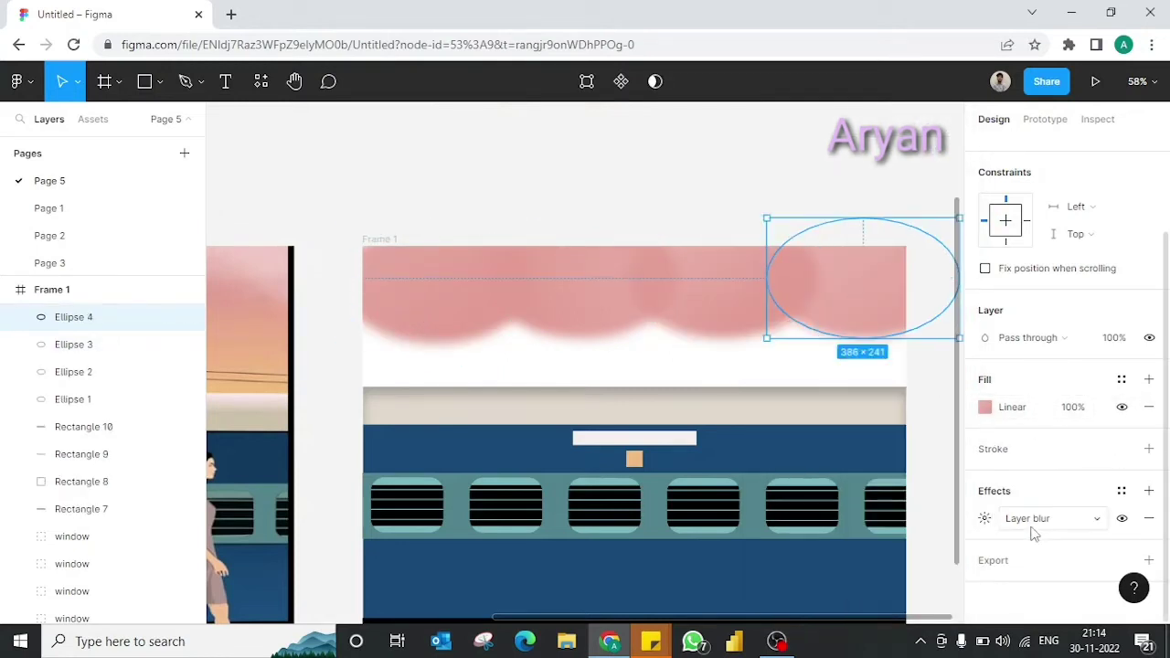
{"action": "left_click", "coordinate": [985, 407]}
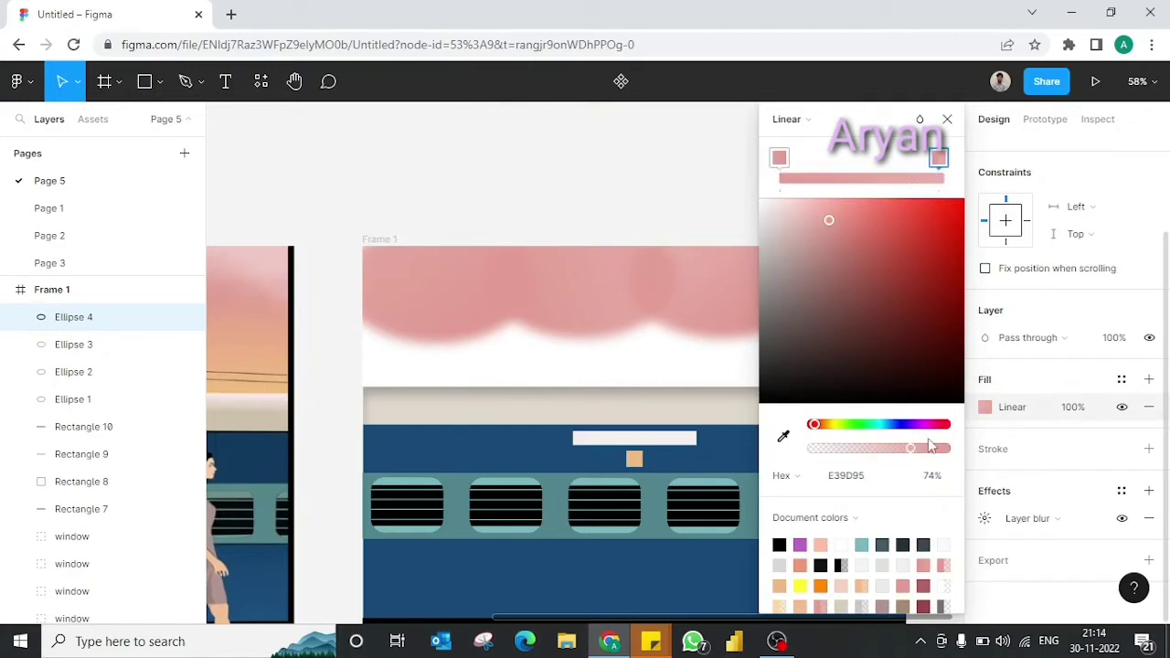
{"action": "left_click", "coordinate": [947, 118]}
- Review Ellipse 3's blur amount and gradient fill, then deselect the clouds
{"action": "left_click", "coordinate": [636, 294]}
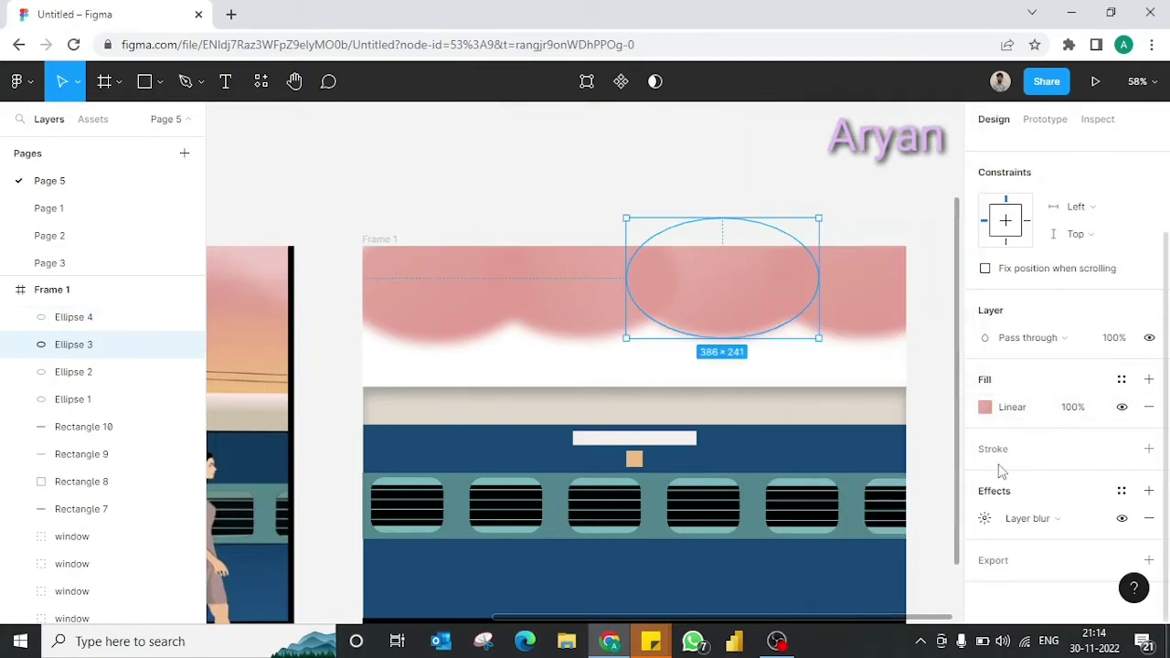
{"action": "left_click", "coordinate": [984, 519]}
{"action": "left_click", "coordinate": [985, 407]}
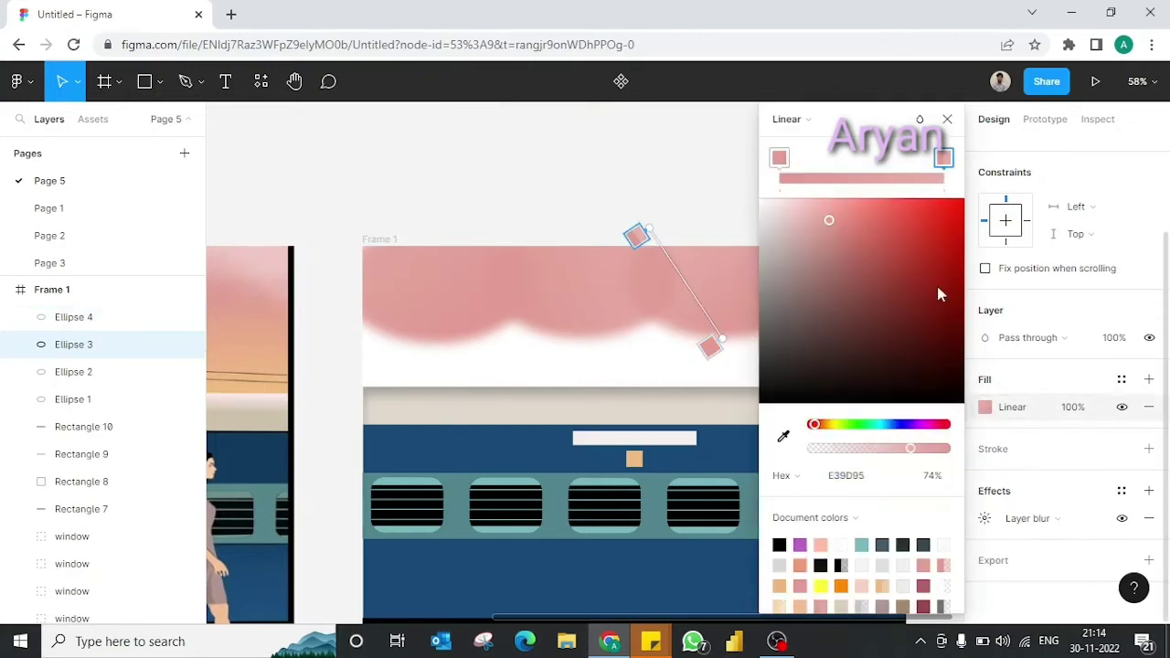
{"action": "left_click", "coordinate": [947, 120]}
{"action": "left_click", "coordinate": [866, 206]}
- Group the four cloud ellipses into Group 1
{"action": "scroll", "coordinate": [865, 206], "scroll_direction": "down", "scroll_amount": 3}
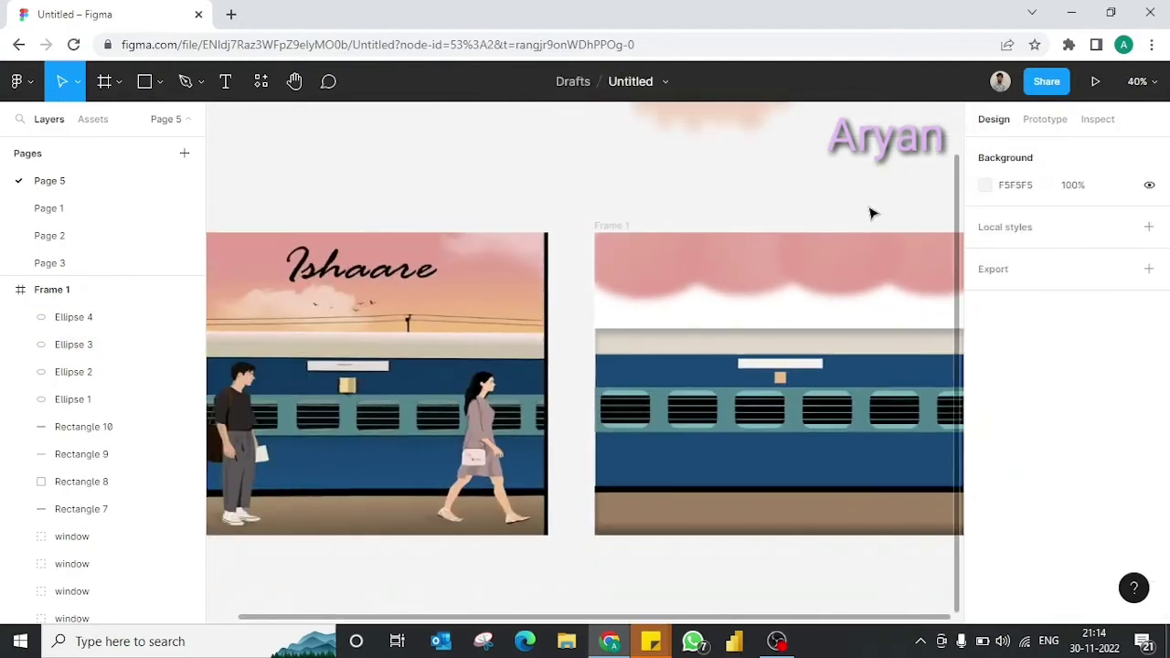
{"action": "right_click", "coordinate": [864, 204]}
{"action": "left_click", "coordinate": [764, 261]}
{"action": "scroll", "coordinate": [764, 262], "scroll_direction": "right", "scroll_amount": 2}
{"action": "left_click", "coordinate": [558, 251]}
{"action": "left_click", "coordinate": [753, 247], "text": "shift"}
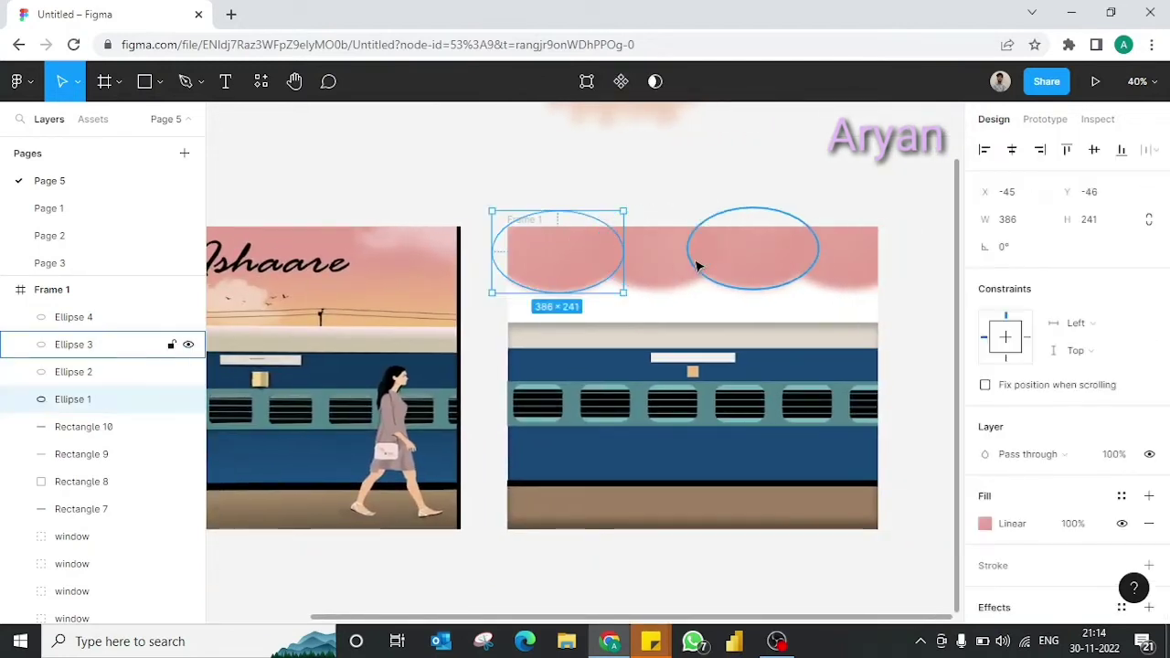
{"action": "left_click", "coordinate": [673, 261], "text": "shift"}
{"action": "key", "text": "ctrl+g"}
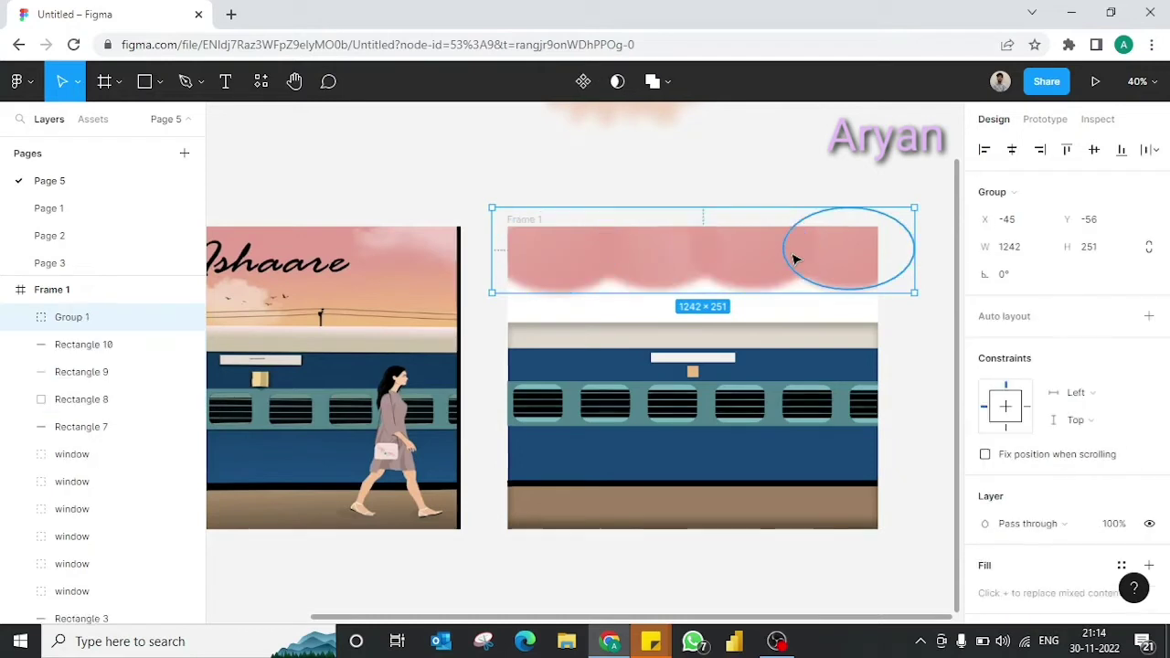
- Duplicate the cloud group, move the copy lower, and stack Group 2 below Rectangle 2
{"action": "key", "text": "ctrl+d"}
{"action": "left_click_drag", "start_coordinate": [719, 258], "coordinate": [716, 309]}
{"action": "mouse_move", "coordinate": [89, 316]}
{"action": "left_mouse_down"}
{"action": "mouse_move", "coordinate": [80, 647]}
{"action": "mouse_move", "coordinate": [91, 558]}
{"action": "left_mouse_up"}
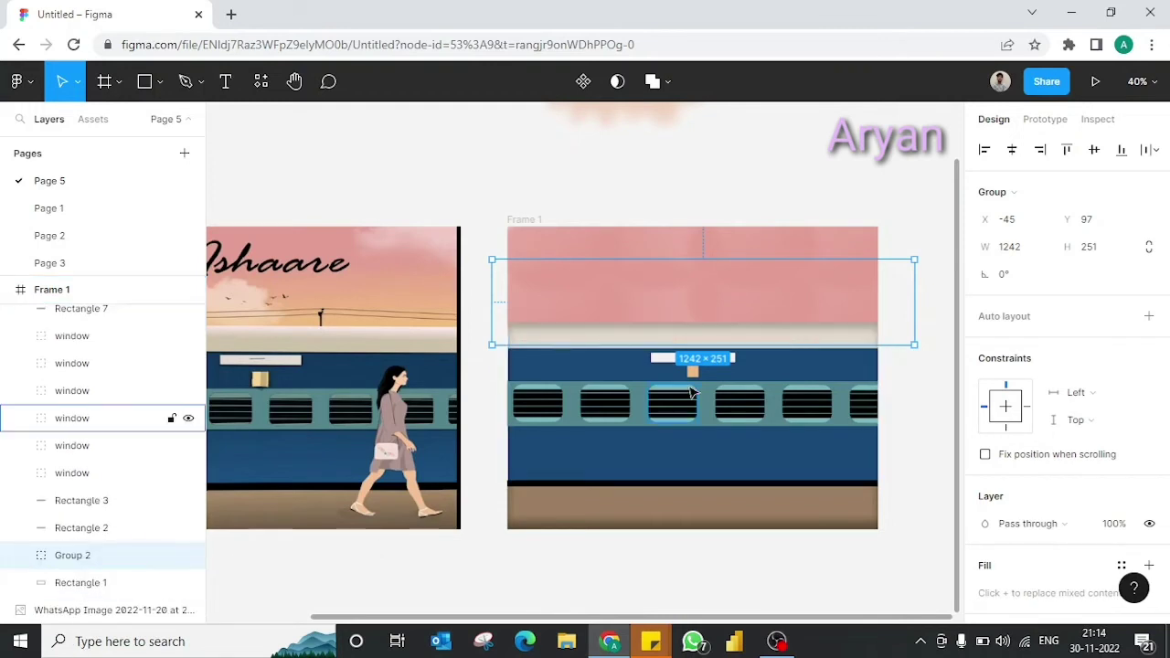
{"action": "scroll", "coordinate": [1051, 457], "scroll_direction": "down", "scroll_amount": 3}
{"action": "scroll", "coordinate": [998, 559], "scroll_direction": "down", "scroll_amount": 3}
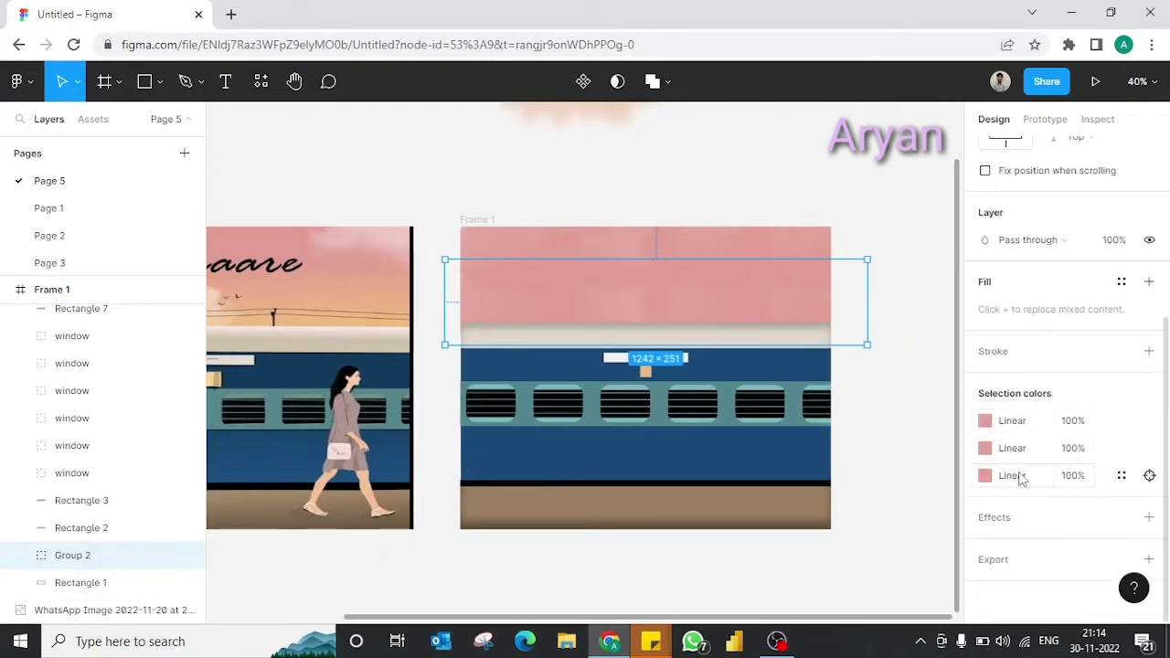
- Sample the orange sky tone EEBB84 from the reference for the first ellipse's gradient stop
{"action": "left_click", "coordinate": [985, 421]}
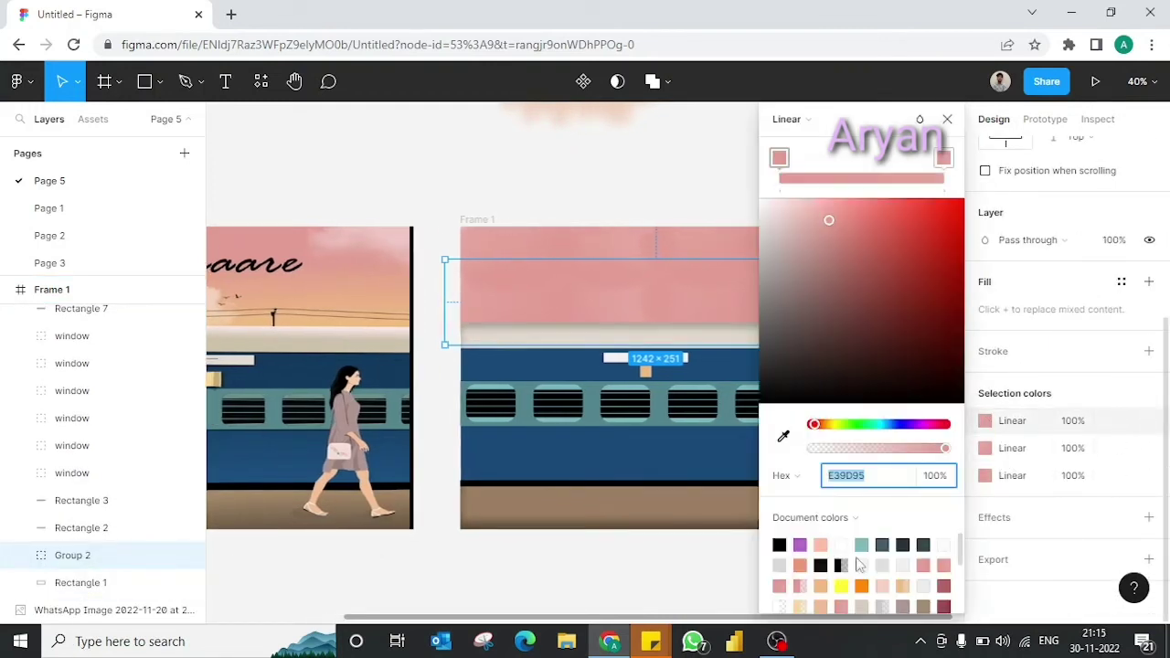
{"action": "left_click", "coordinate": [783, 436]}
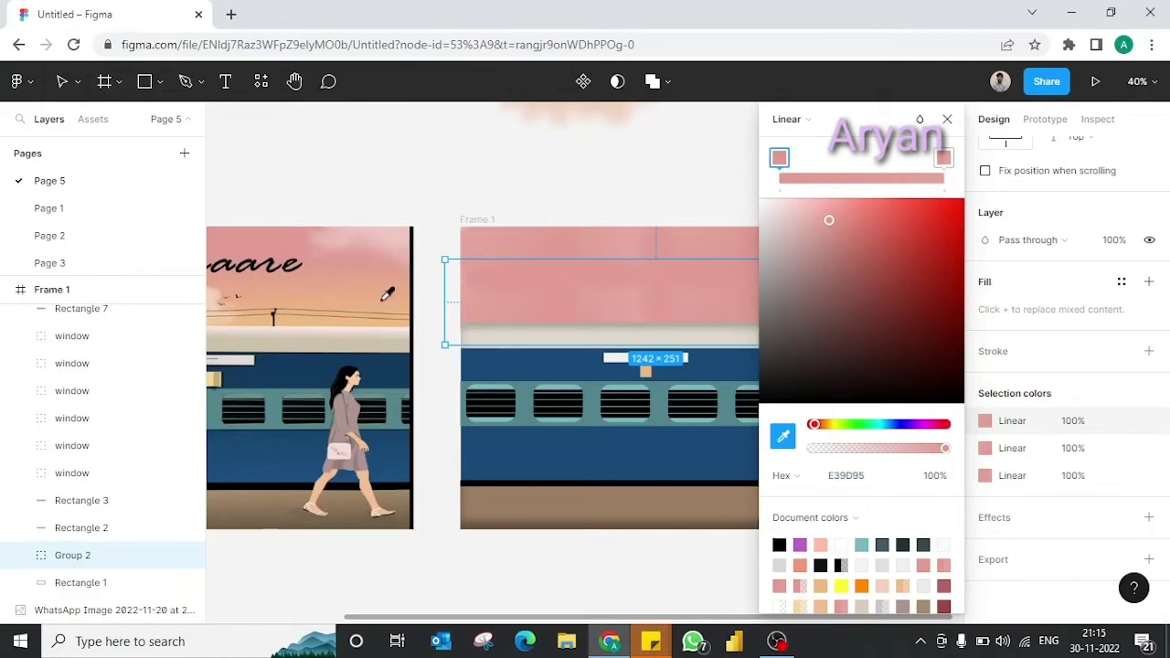
{"action": "left_click", "coordinate": [472, 305]}
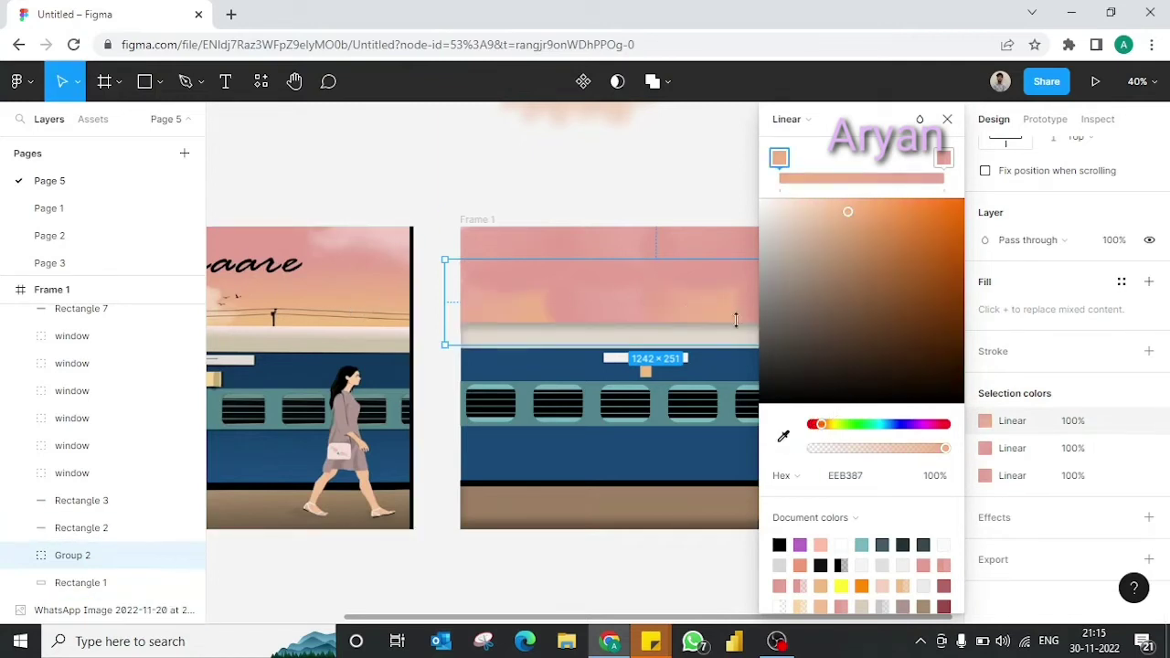
{"action": "left_click", "coordinate": [785, 437]}
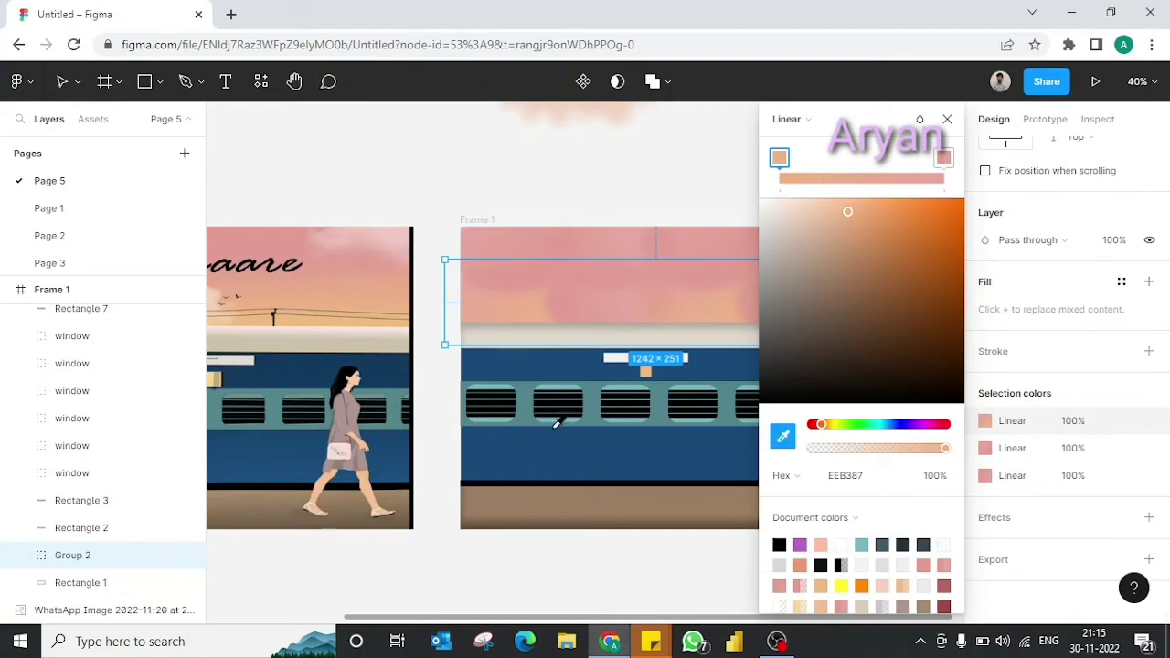
{"action": "left_click", "coordinate": [302, 315]}
{"action": "key", "text": "Escape"}
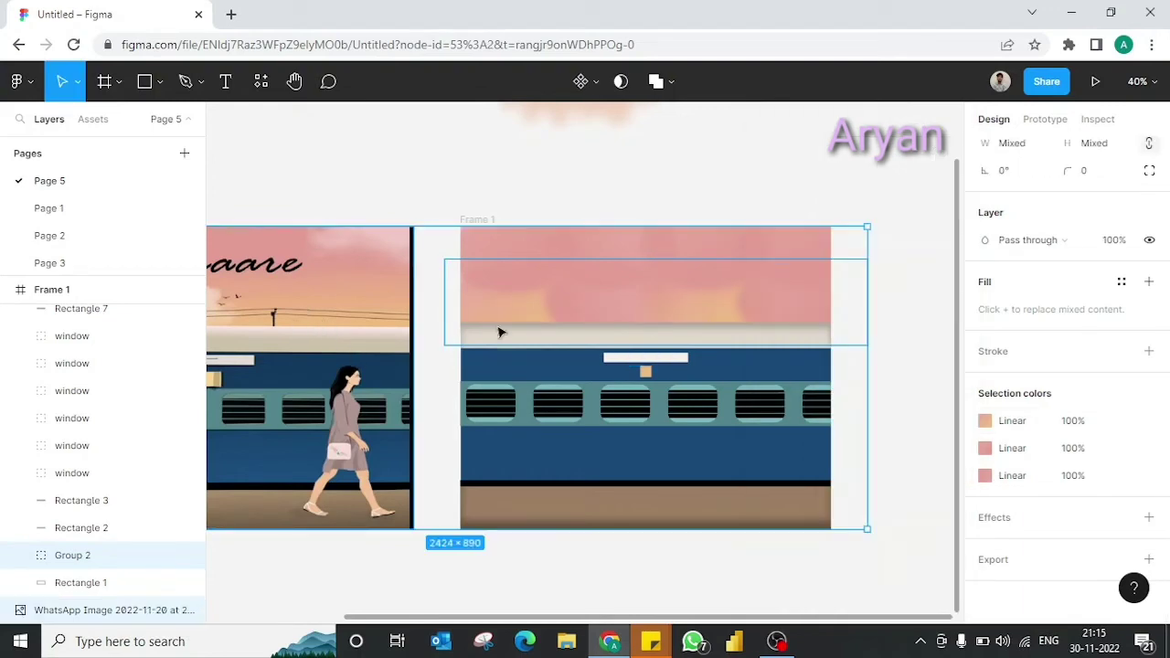
- Apply EEBB84 to the right colour stop of the first ellipse's gradient
{"action": "left_click", "coordinate": [984, 421]}
{"action": "left_click", "coordinate": [943, 157]}
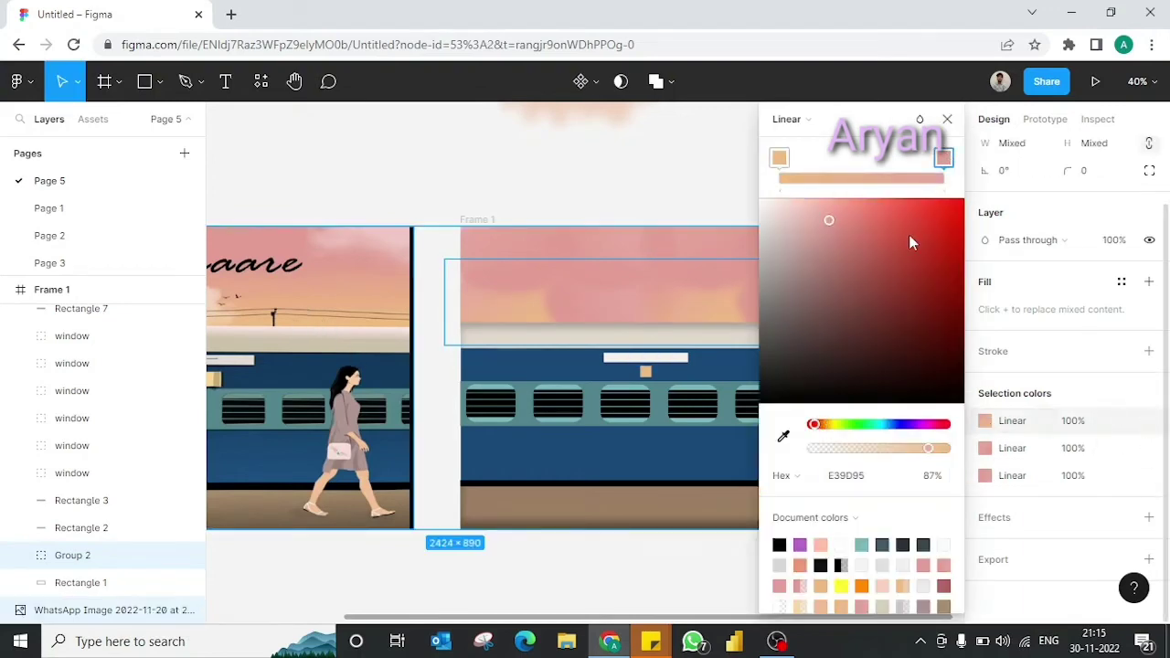
{"action": "left_click", "coordinate": [779, 157]}
{"action": "left_click", "coordinate": [850, 475]}
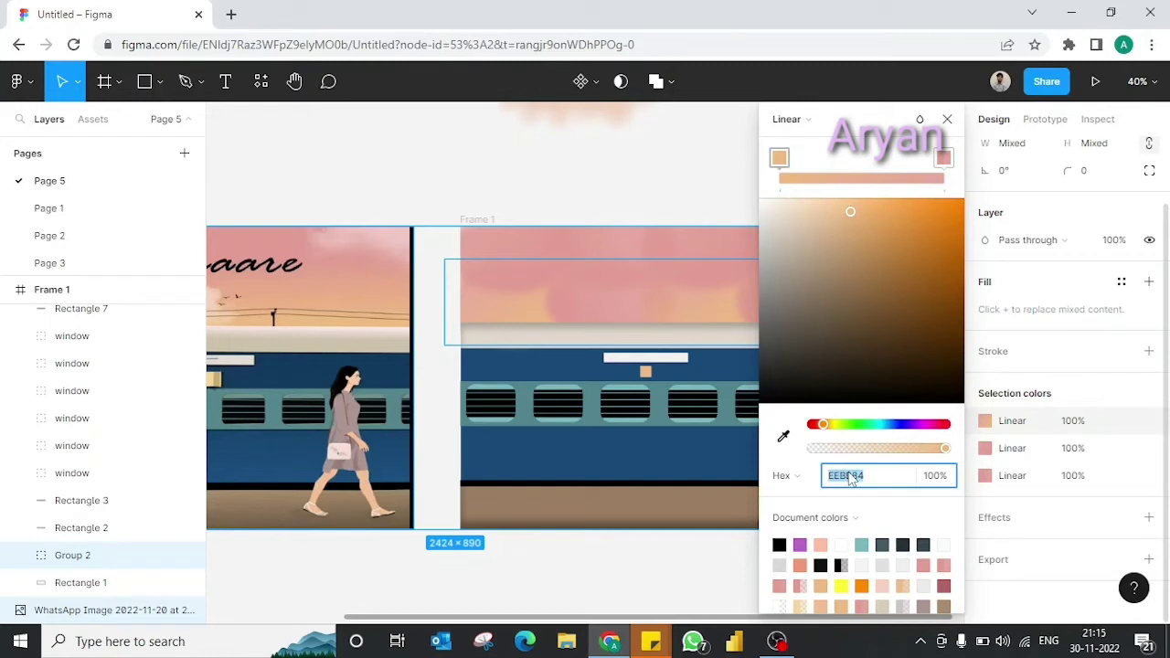
{"action": "left_click", "coordinate": [944, 159]}
{"action": "left_click", "coordinate": [857, 477]}
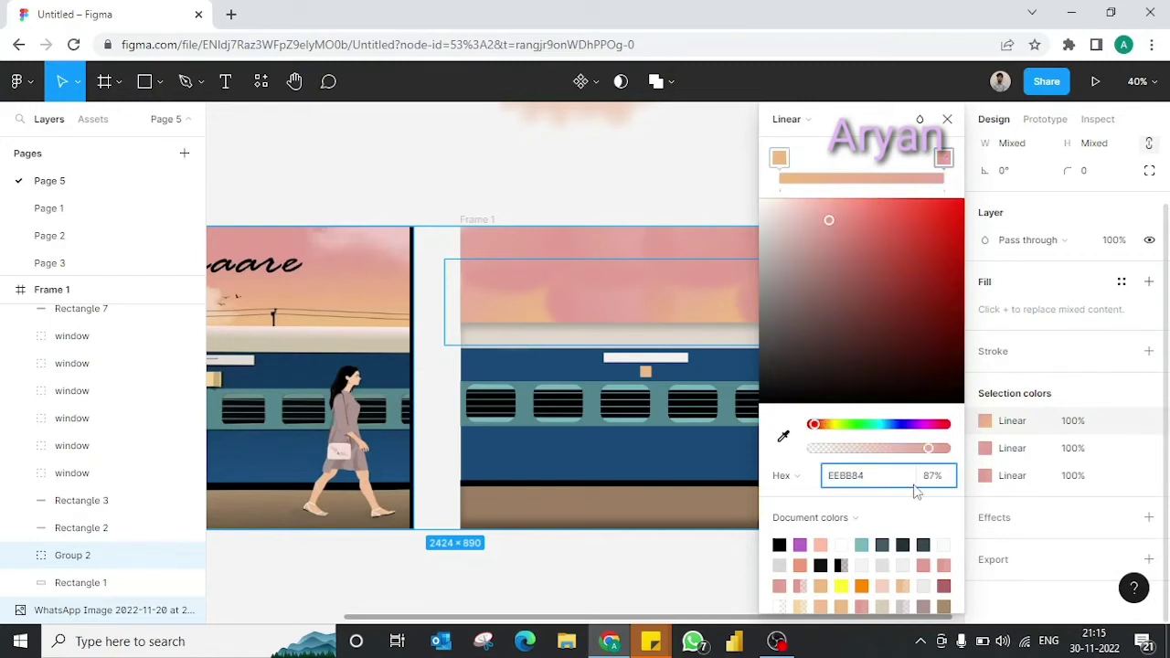
{"action": "key", "text": "Return"}
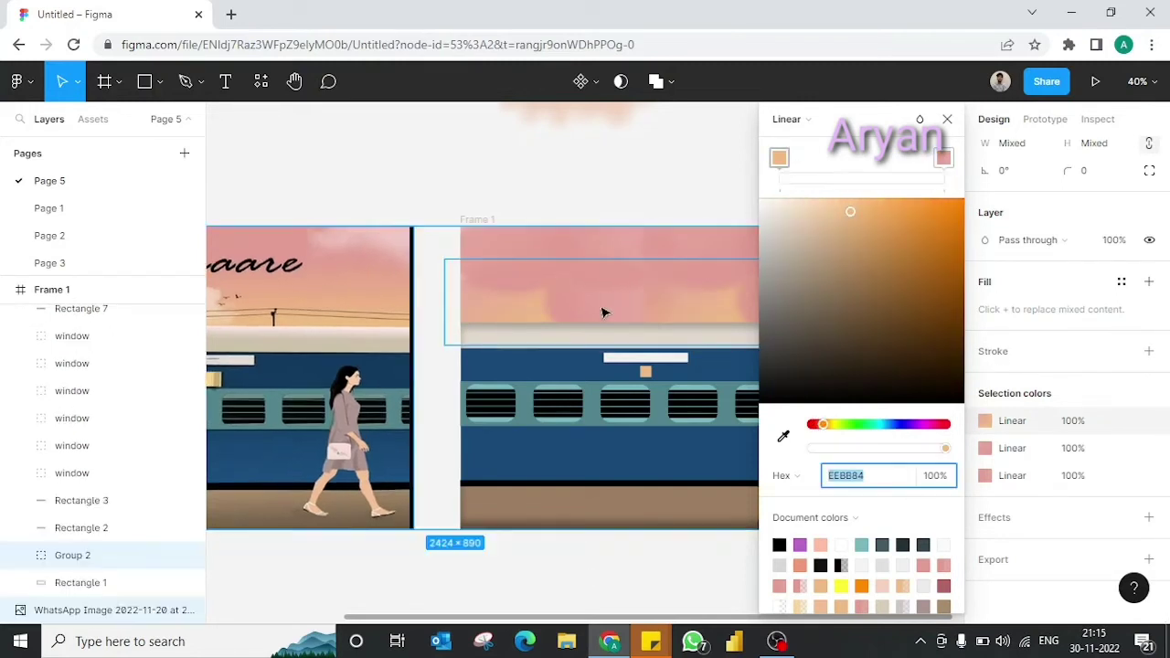
- Set Ellipse 2's gradient stop in Group 2 to orange EEBB84
{"action": "left_click", "coordinate": [602, 313]}
{"action": "double_click", "coordinate": [603, 311]}
{"action": "left_click", "coordinate": [984, 420]}
{"action": "left_click", "coordinate": [859, 478]}
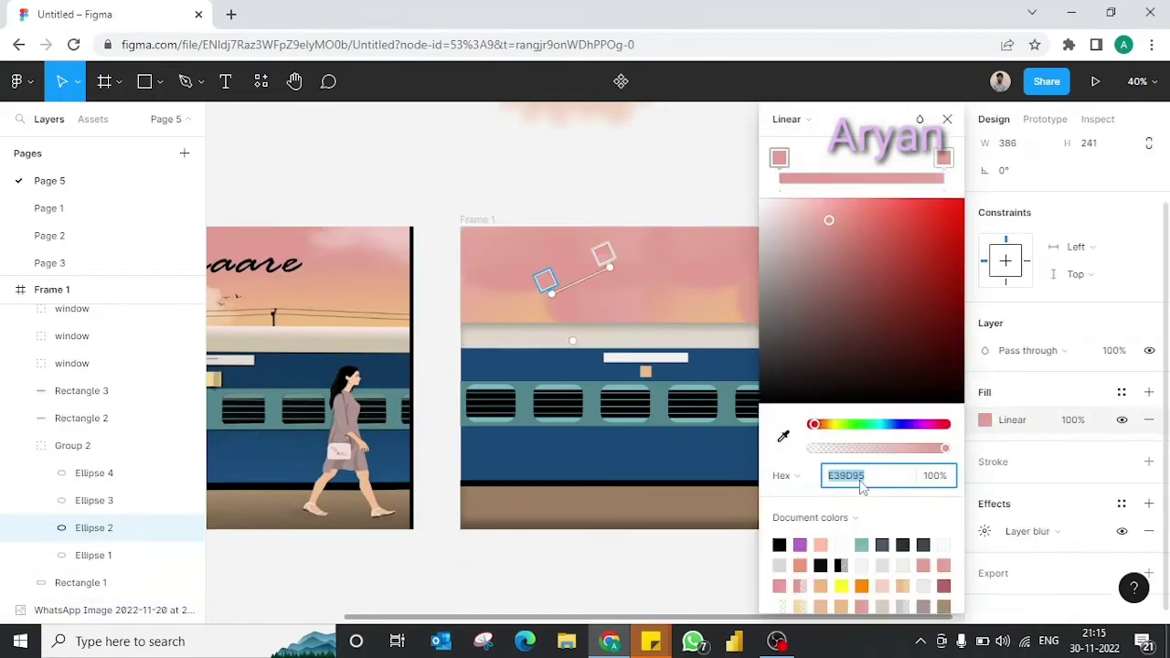
{"action": "left_click", "coordinate": [943, 158]}
{"action": "left_click", "coordinate": [873, 477]}
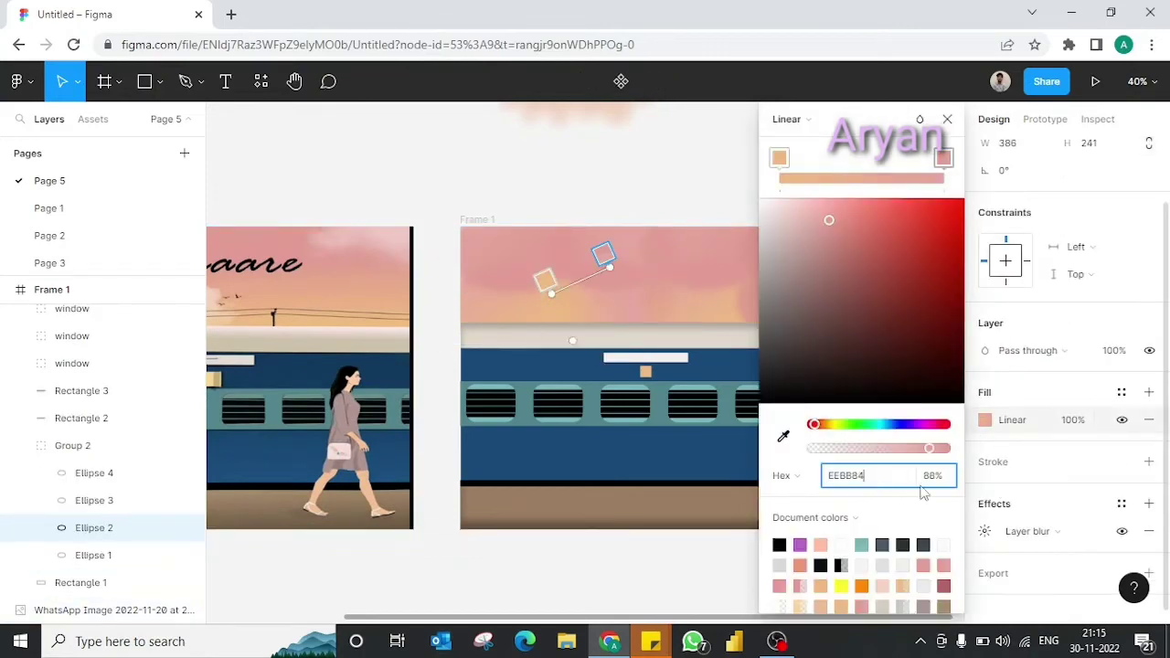
{"action": "key", "text": "Escape"}
- Set Ellipse 4's right gradient stop to EEBB84
{"action": "left_click", "coordinate": [763, 310]}
{"action": "left_click", "coordinate": [985, 420]}
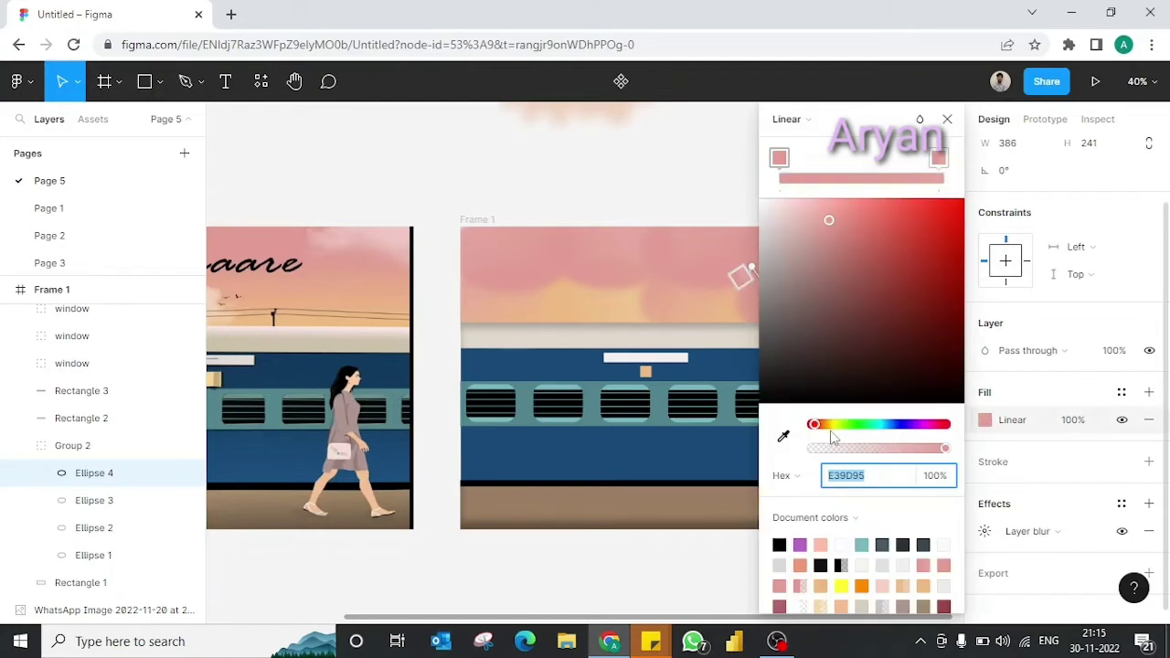
{"action": "left_click", "coordinate": [938, 158]}
{"action": "left_click", "coordinate": [873, 477]}
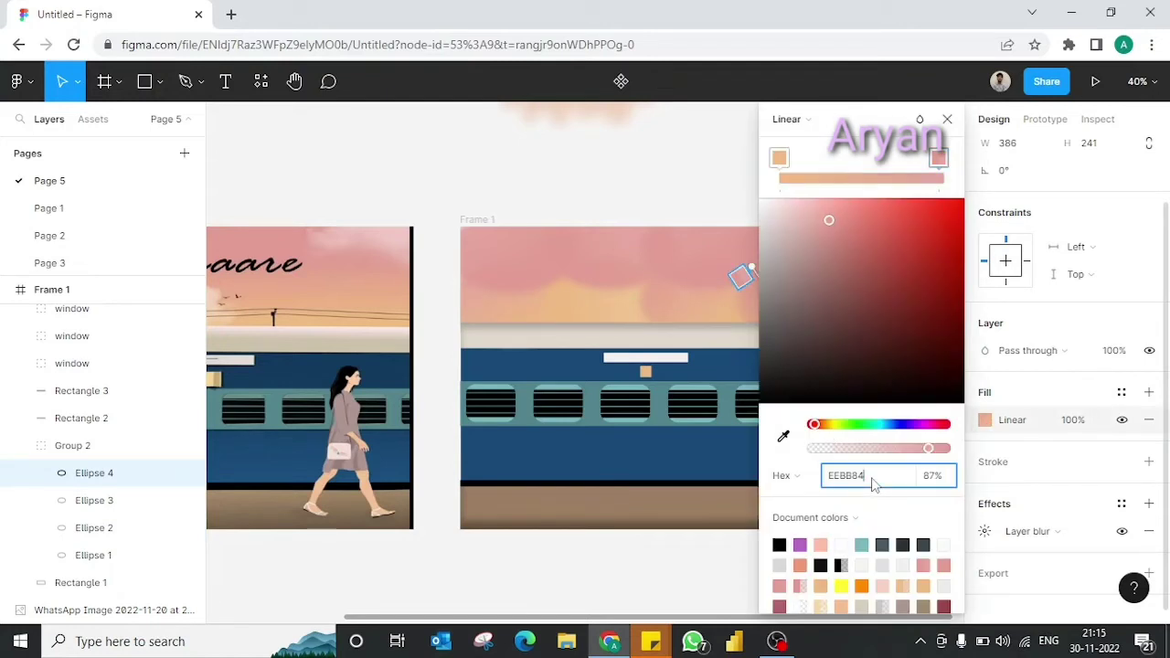
{"action": "type", "text": "EEBB84"}
{"action": "key", "text": "Return"}
{"action": "left_click", "coordinate": [708, 319]}
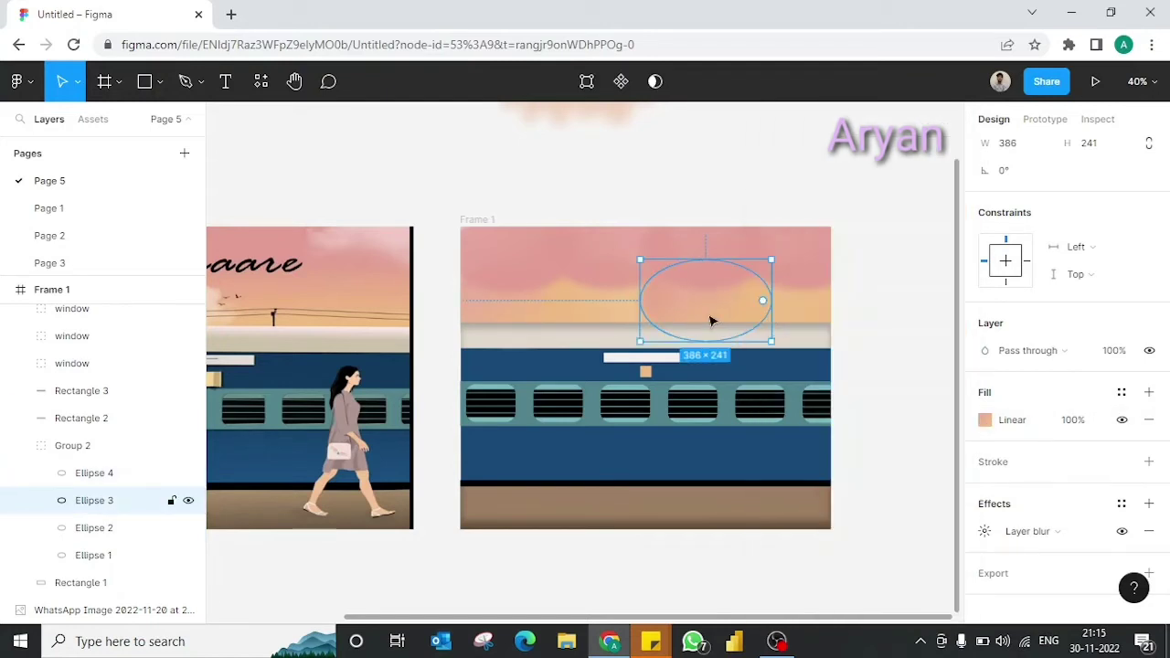
- Set Ellipse 3's right gradient stop to EEBB84
{"action": "left_click", "coordinate": [985, 420]}
{"action": "left_click", "coordinate": [867, 481]}
{"action": "left_click", "coordinate": [943, 158]}
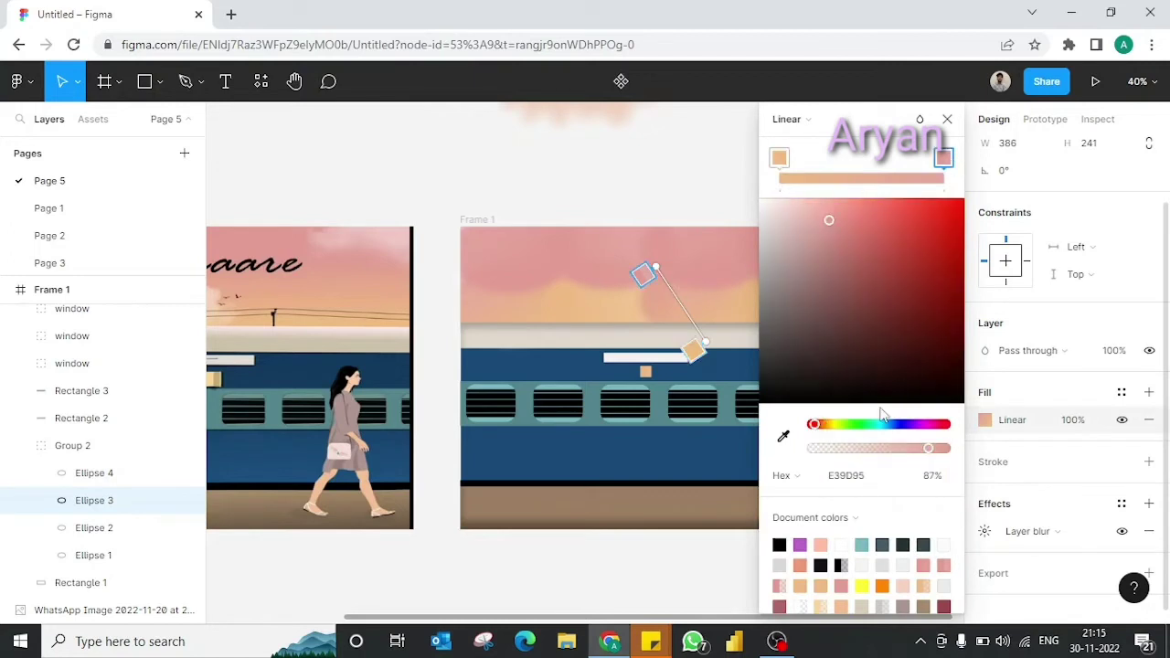
{"action": "left_click", "coordinate": [867, 482]}
{"action": "key", "text": "Return"}
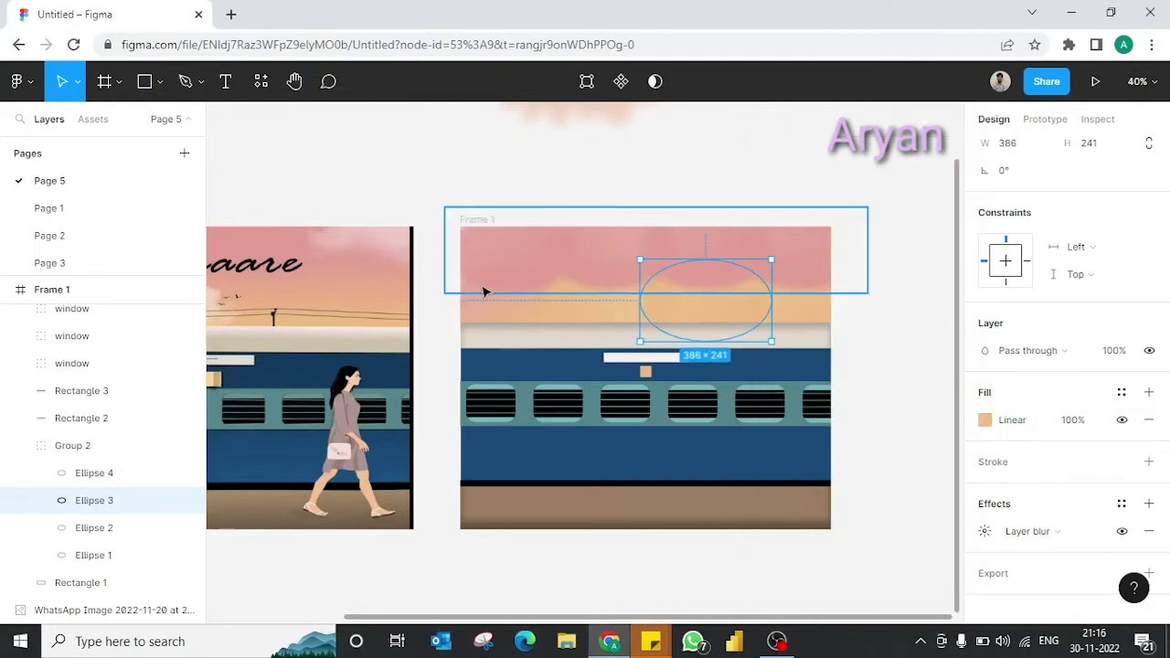
- Set Ellipse 1's right gradient stop to orange EEBB84
{"action": "left_click_drag", "start_coordinate": [869, 208], "coordinate": [445, 270]}
{"action": "left_click", "coordinate": [984, 420]}
{"action": "left_click", "coordinate": [942, 158]}
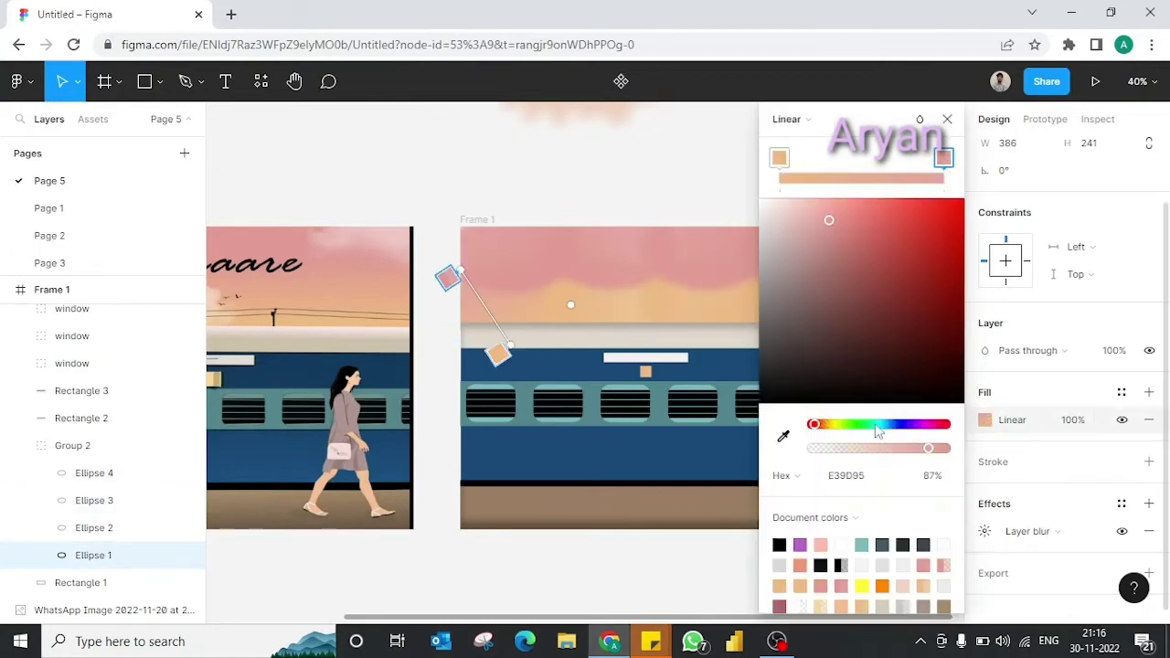
{"action": "left_click", "coordinate": [866, 478]}
{"action": "key", "text": "Return"}
- Select Group 1 and add an effect, deleting a frame accidentally created along the way
{"action": "left_click", "coordinate": [857, 433]}
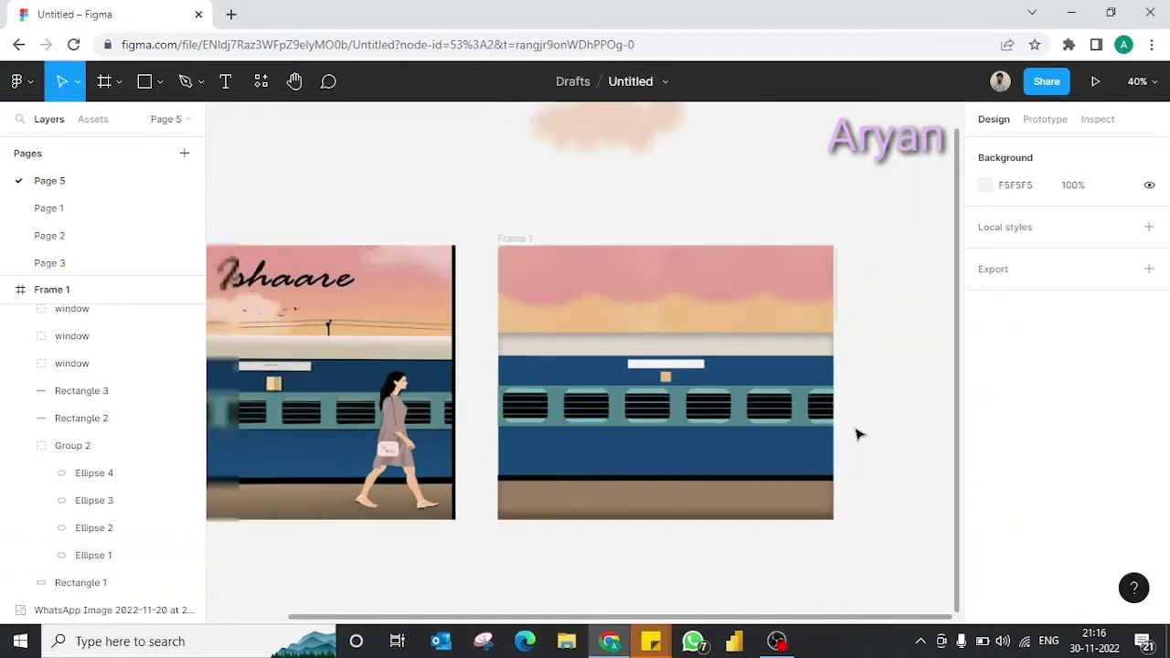
{"action": "scroll", "coordinate": [857, 434], "scroll_direction": "down", "scroll_amount": 3}
{"action": "left_click", "coordinate": [716, 365]}
{"action": "scroll", "coordinate": [1014, 512], "scroll_direction": "down", "scroll_amount": 3}
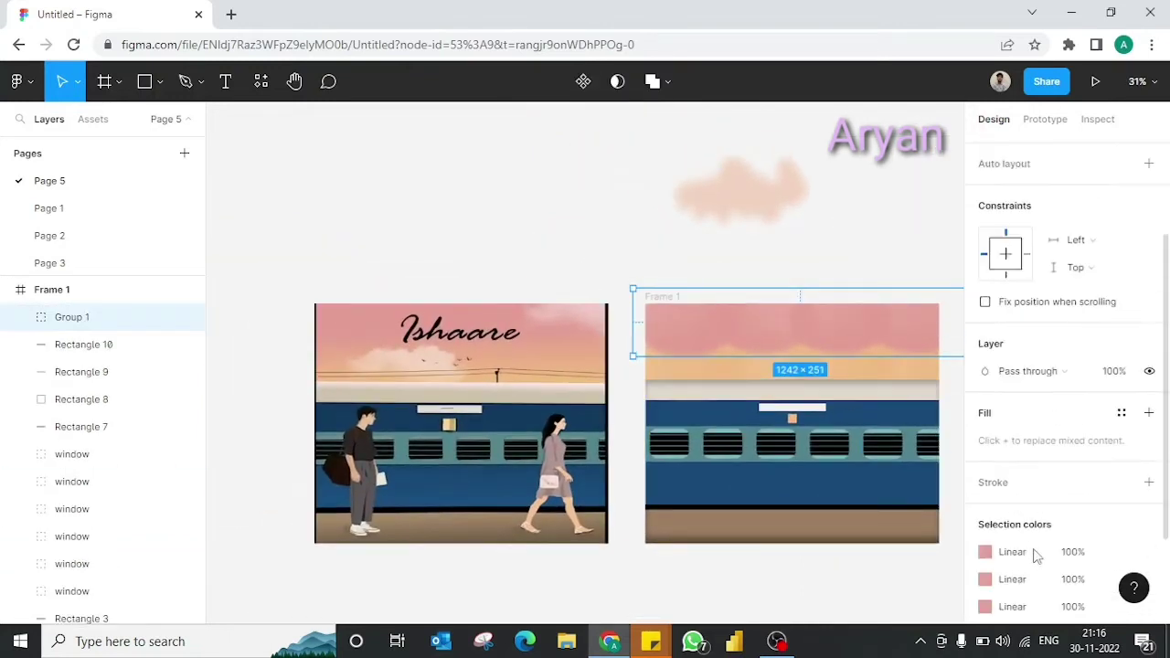
{"action": "scroll", "coordinate": [1015, 516], "scroll_direction": "down", "scroll_amount": 1}
{"action": "scroll", "coordinate": [1014, 516], "scroll_direction": "down", "scroll_amount": 2}
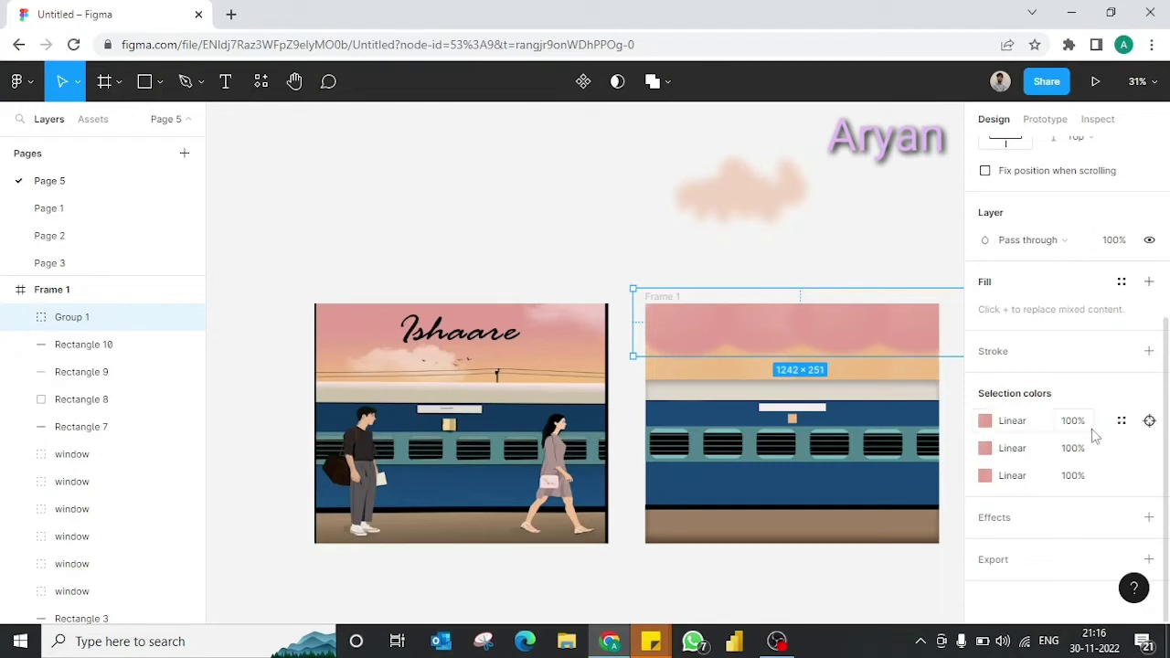
{"action": "left_click", "coordinate": [1149, 517]}
{"action": "left_click", "coordinate": [1034, 544]}
{"action": "key", "text": "f"}
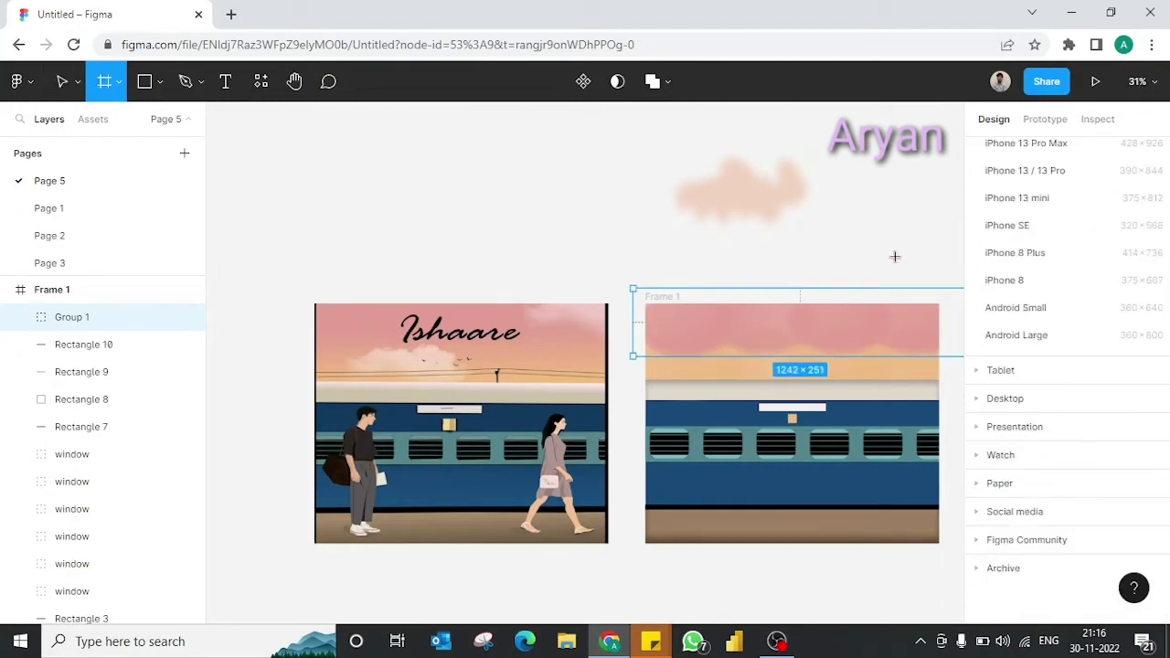
{"action": "scroll", "coordinate": [983, 416], "scroll_direction": "up", "scroll_amount": 2}
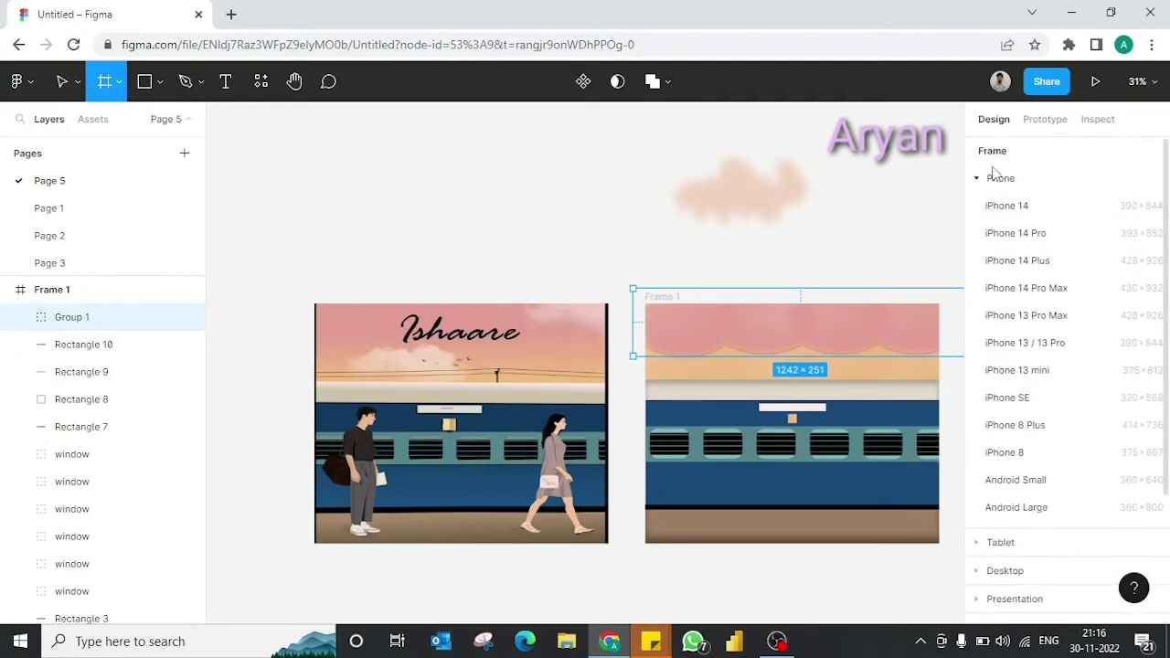
{"action": "left_click", "coordinate": [914, 219]}
{"action": "key", "text": "Delete"}
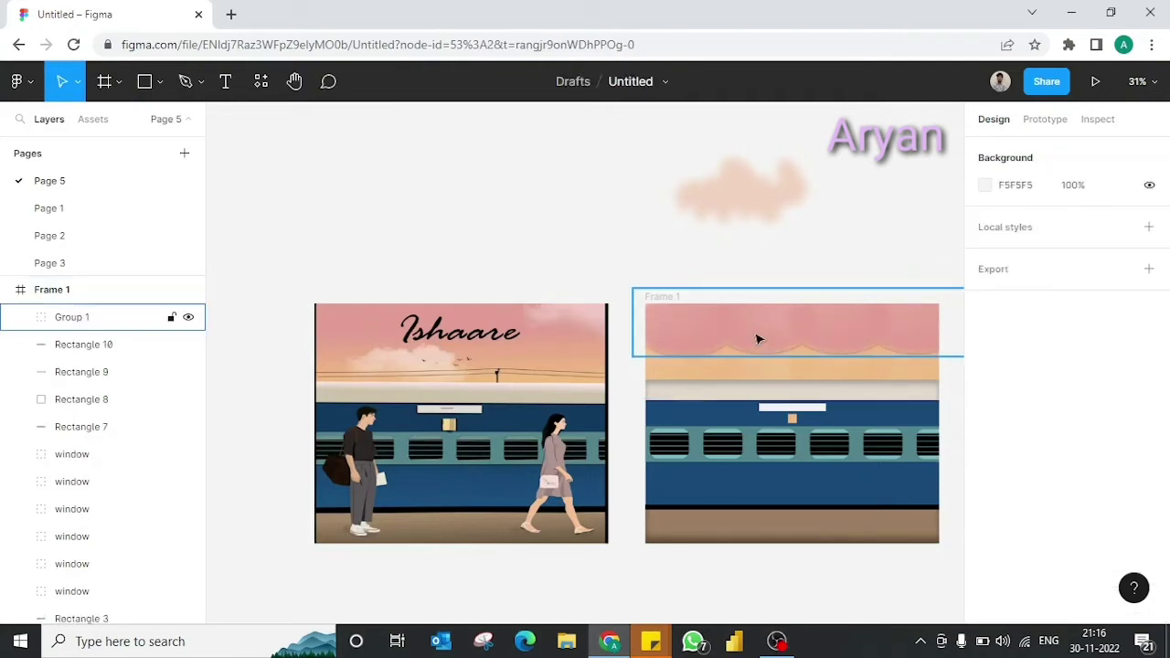
- Give the upper cloud group, Group 1, a Layer blur of 100
{"action": "left_click", "coordinate": [757, 339]}
{"action": "scroll", "coordinate": [1052, 439], "scroll_direction": "down", "scroll_amount": 2}
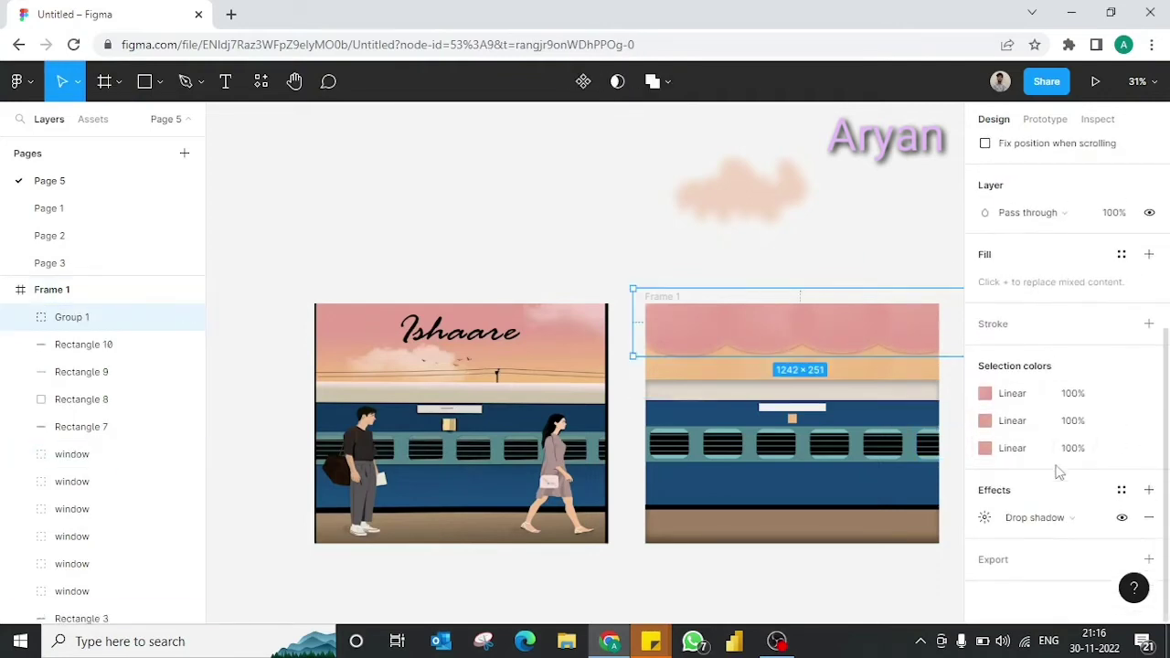
{"action": "left_click", "coordinate": [1033, 518]}
{"action": "left_click", "coordinate": [1033, 556]}
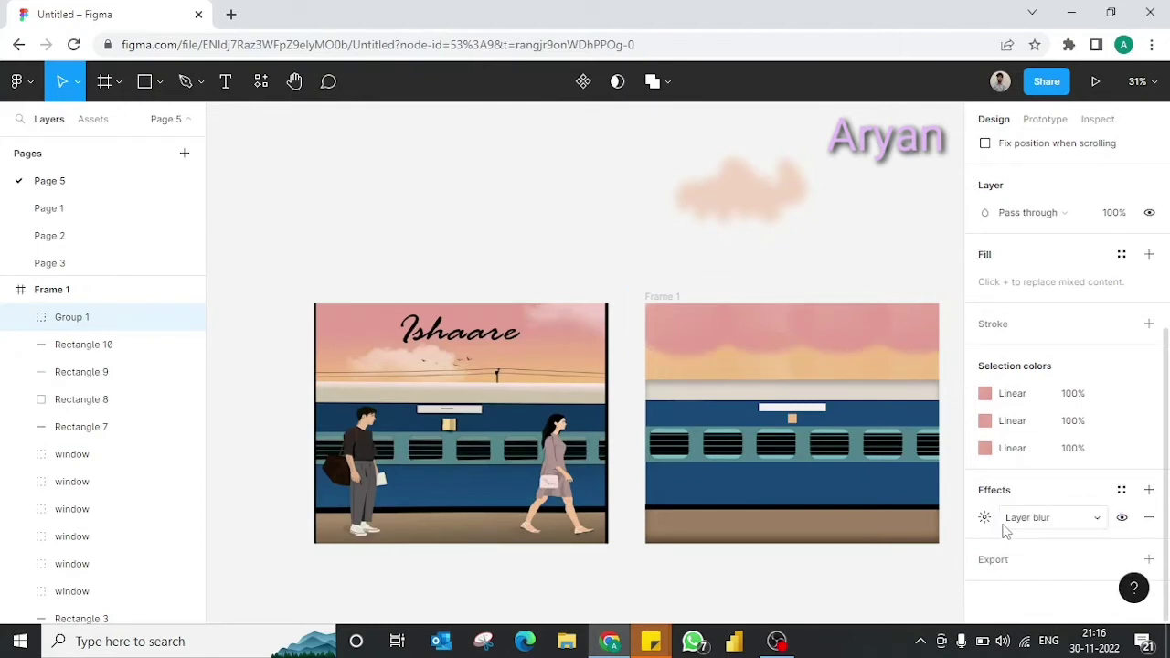
{"action": "left_click", "coordinate": [984, 517]}
{"action": "key", "text": "Return"}
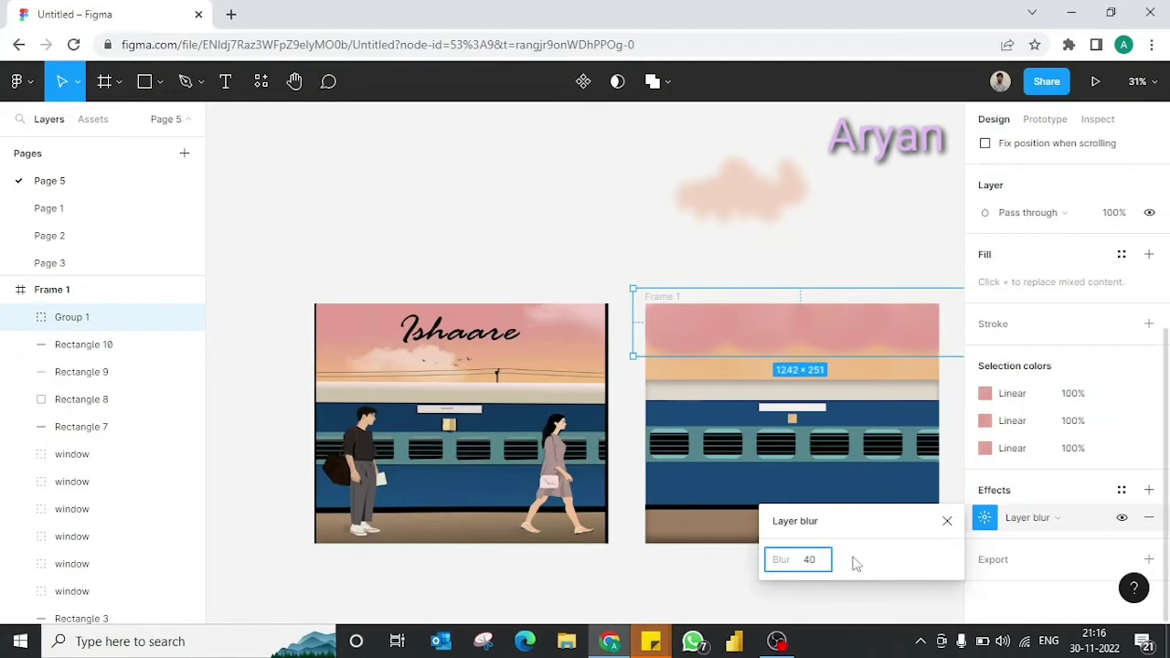
{"action": "left_click", "coordinate": [816, 562]}
{"action": "type", "text": "100"}
{"action": "key", "text": "Return"}
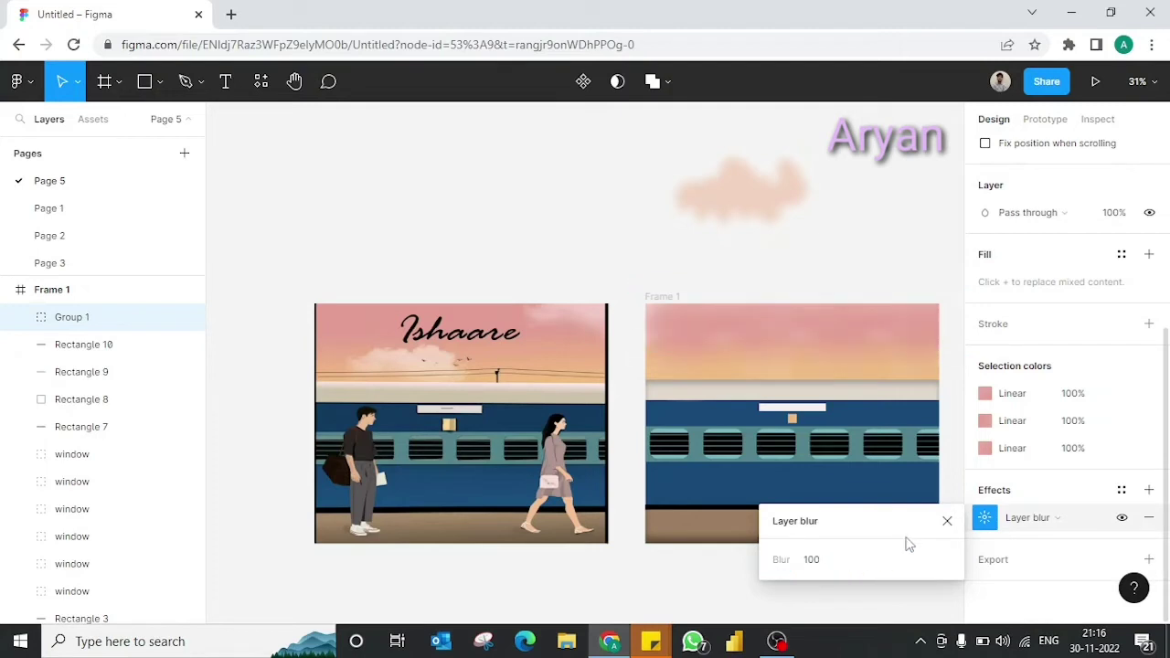
- Give the orange cloud group, Group 2, a Layer blur of 50
{"action": "left_click", "coordinate": [860, 375]}
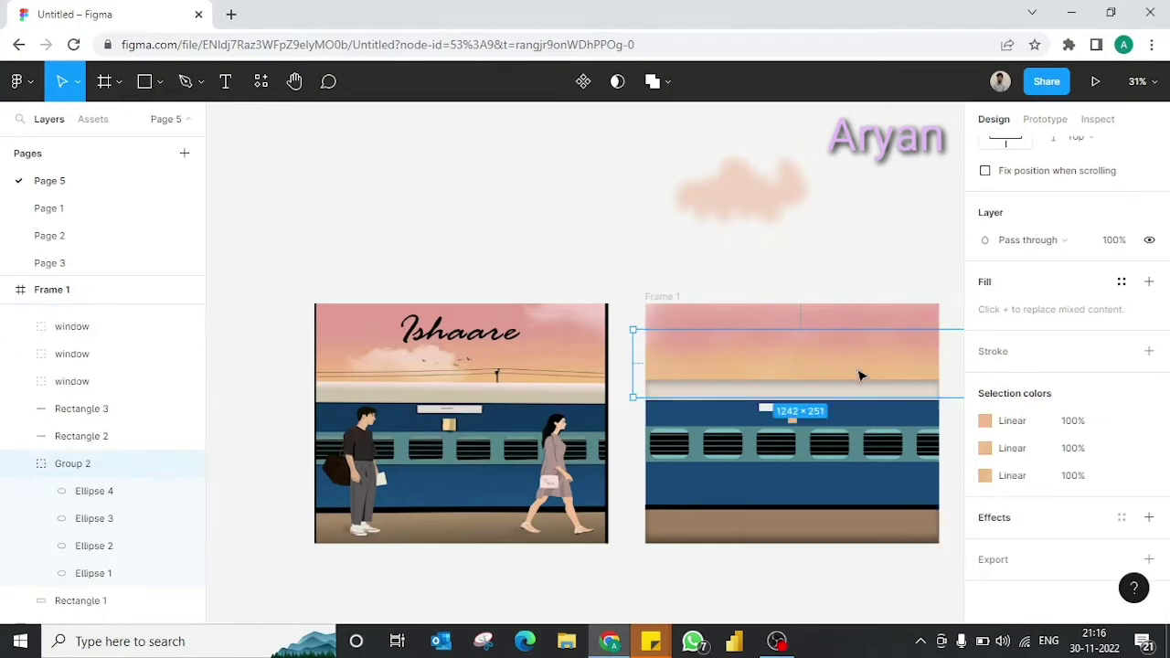
{"action": "left_click", "coordinate": [1026, 511]}
{"action": "left_click", "coordinate": [1030, 518]}
{"action": "left_click", "coordinate": [1030, 548]}
{"action": "left_click", "coordinate": [984, 518]}
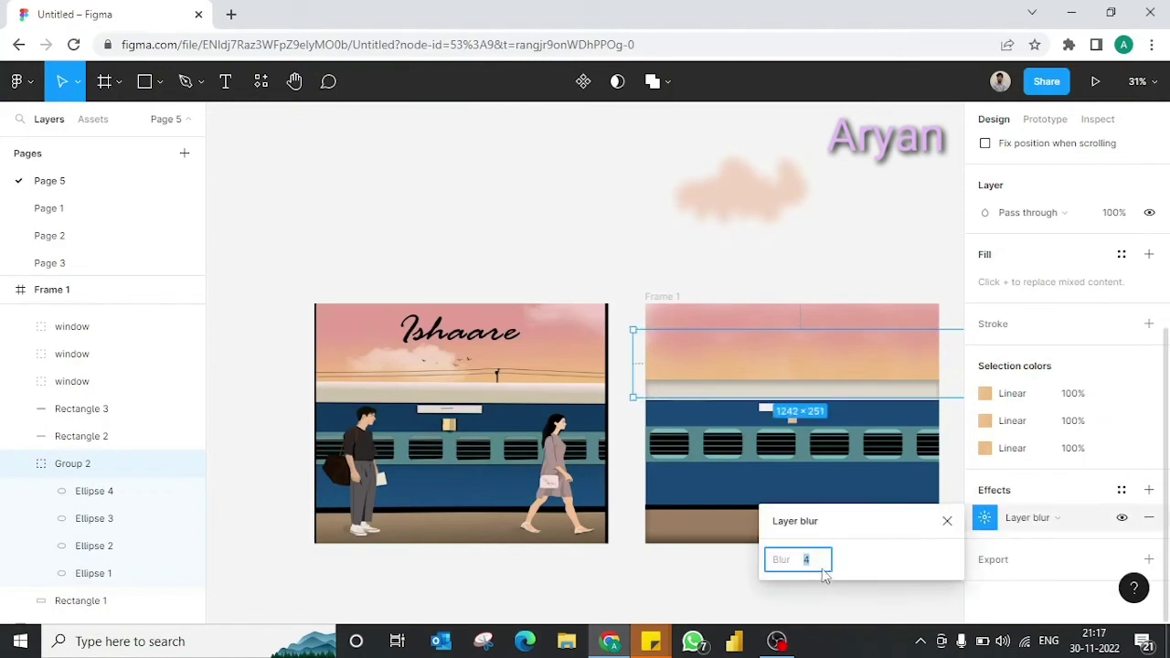
{"action": "type", "text": "50"}
{"action": "key", "text": "Return"}
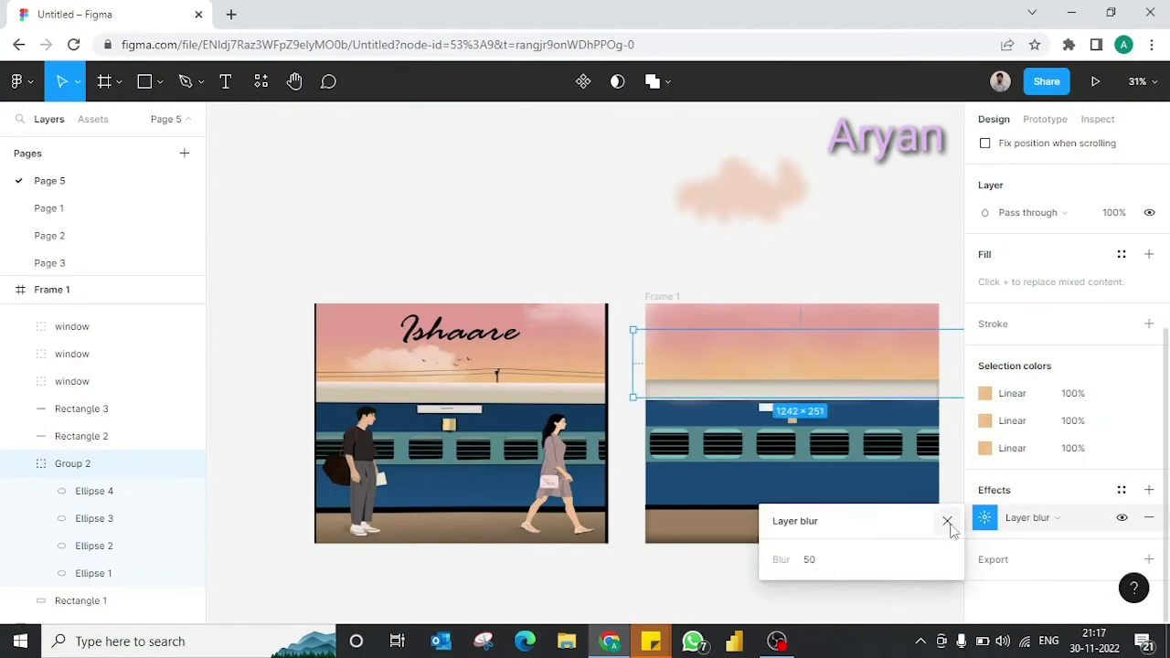
{"action": "left_click", "coordinate": [947, 522]}
{"action": "left_click", "coordinate": [854, 412]}
{"action": "left_click", "coordinate": [862, 274]}
{"action": "scroll", "coordinate": [862, 274], "scroll_direction": "up", "scroll_amount": 2}
{"action": "scroll", "coordinate": [910, 343], "scroll_direction": "down", "scroll_amount": 2}
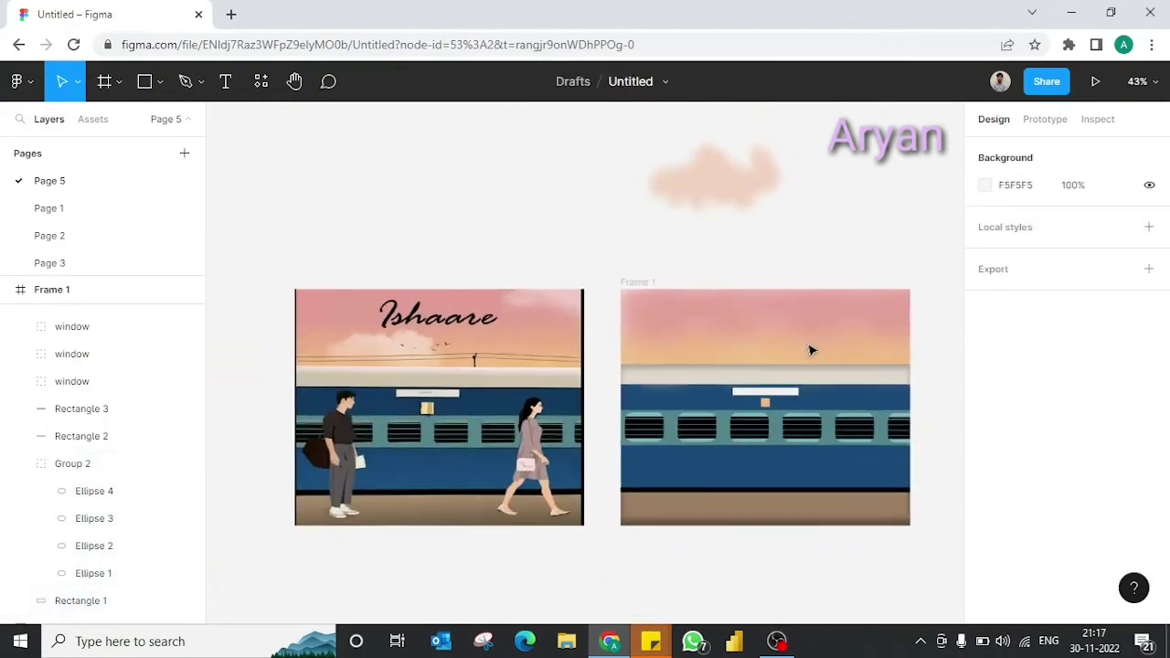
{"action": "scroll", "coordinate": [812, 347], "scroll_direction": "right", "scroll_amount": 1}
- Move the blurred cloud down into the right frame's sky
{"action": "mouse_move", "coordinate": [625, 224]}
{"action": "left_mouse_down"}
{"action": "mouse_move", "coordinate": [635, 354]}
{"action": "mouse_move", "coordinate": [699, 352]}
{"action": "left_mouse_up"}
{"action": "scroll", "coordinate": [1031, 465], "scroll_direction": "down", "scroll_amount": 2}
{"action": "left_click", "coordinate": [859, 425]}
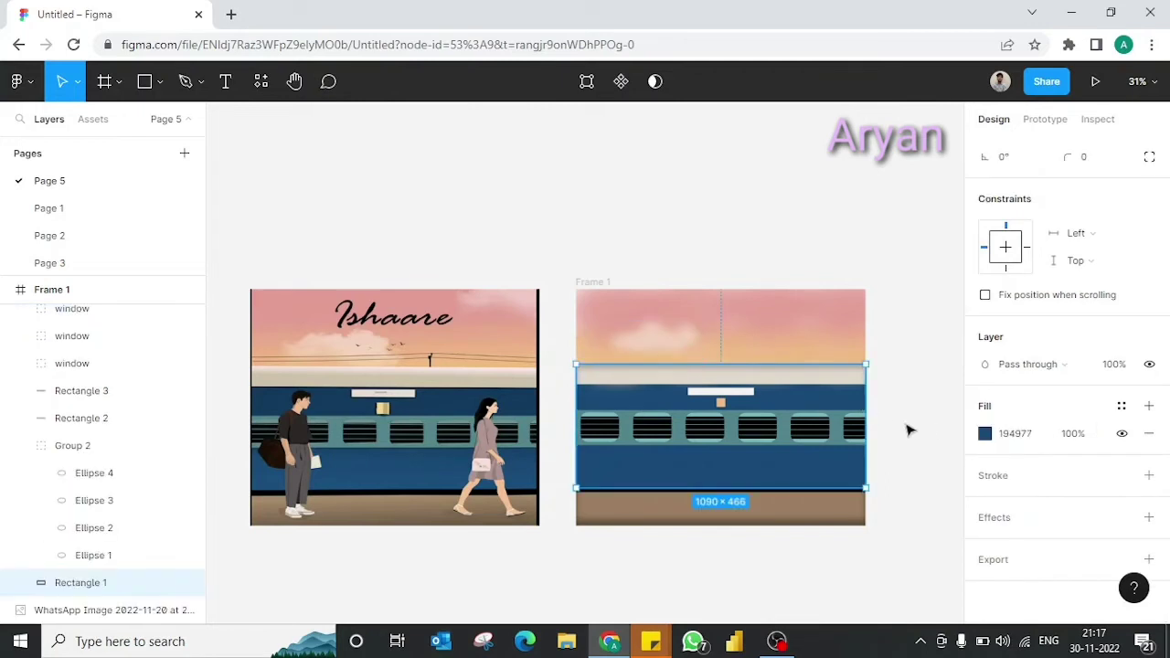
{"action": "left_click", "coordinate": [910, 429]}
- Duplicate the cloud as Vector 2, undoing a trial stretch of the copy
{"action": "left_click", "coordinate": [666, 335]}
{"action": "key", "text": "ctrl+d"}
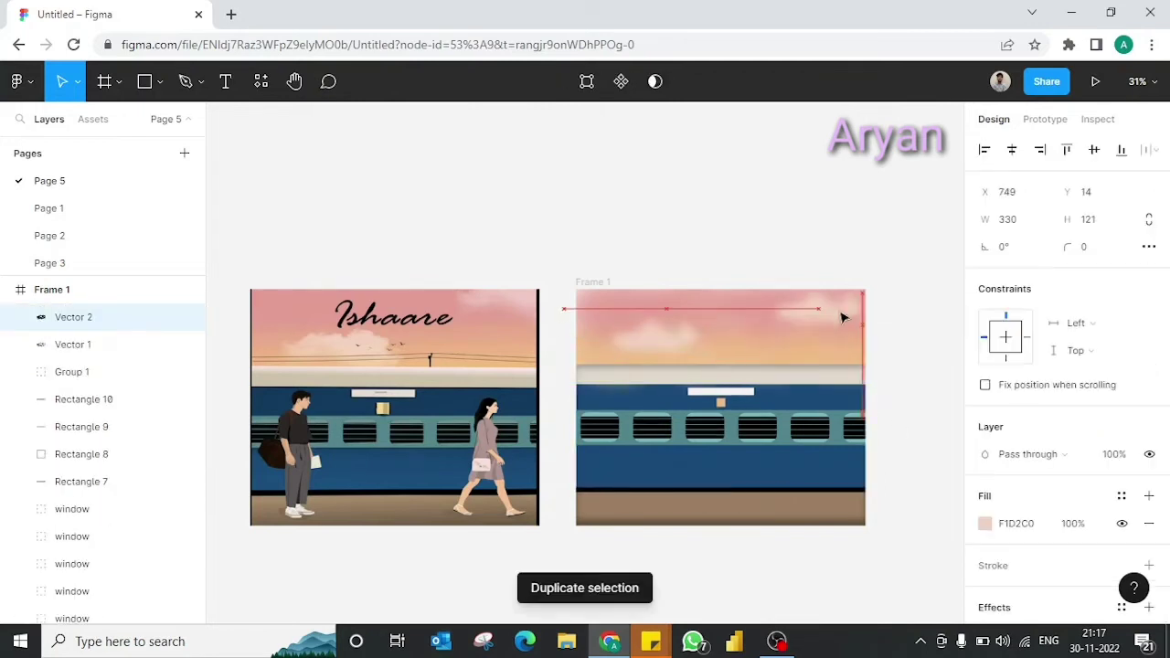
{"action": "left_click_drag", "start_coordinate": [686, 343], "coordinate": [875, 305]}
{"action": "key", "text": "ctrl+z"}
- Lighten the cloud's fill to a pale off-white, FBE2D4
{"action": "scroll", "coordinate": [980, 494], "scroll_direction": "down", "scroll_amount": 1}
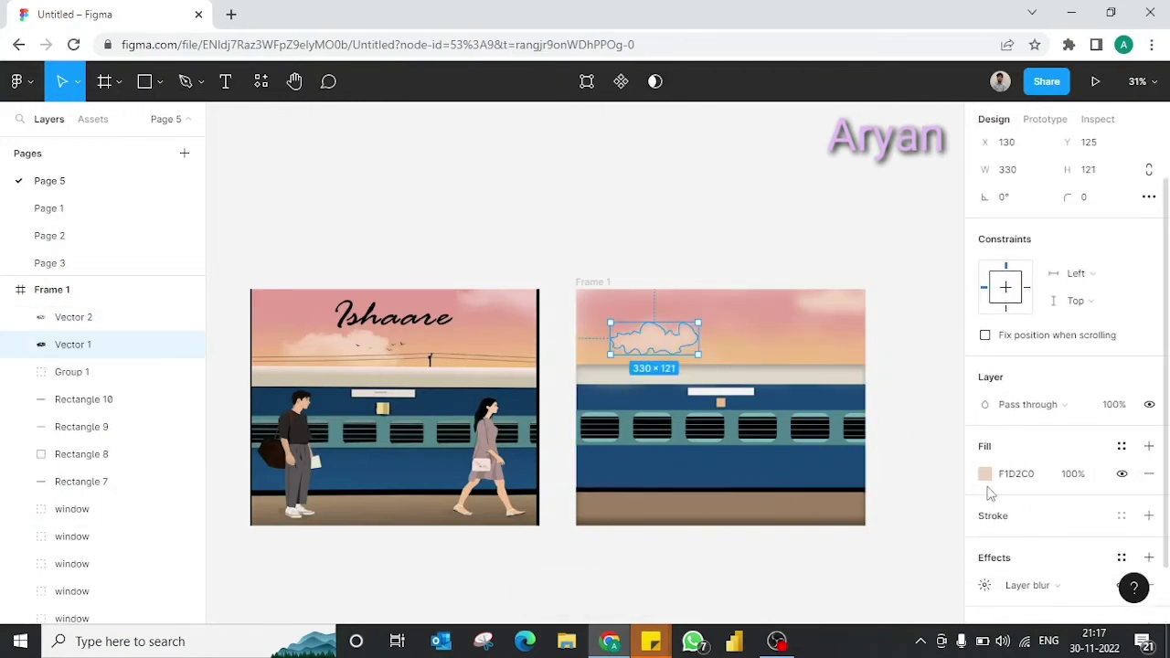
{"action": "left_click", "coordinate": [985, 474]}
{"action": "mouse_move", "coordinate": [790, 210]}
{"action": "left_mouse_down"}
{"action": "mouse_move", "coordinate": [775, 211]}
{"action": "mouse_move", "coordinate": [789, 204]}
{"action": "left_mouse_up"}
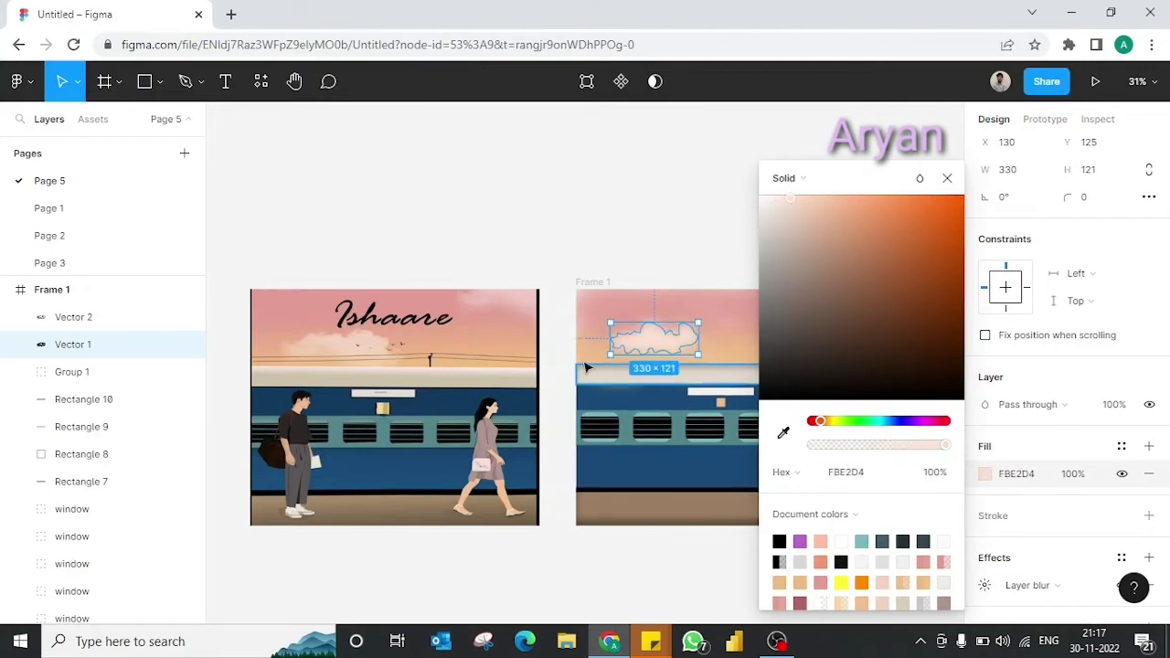
- Widen the cloud from its left edge to about 371 wide
{"action": "left_click_drag", "start_coordinate": [609, 338], "coordinate": [598, 338]}
{"action": "left_click", "coordinate": [947, 178]}
{"action": "left_click", "coordinate": [883, 183]}
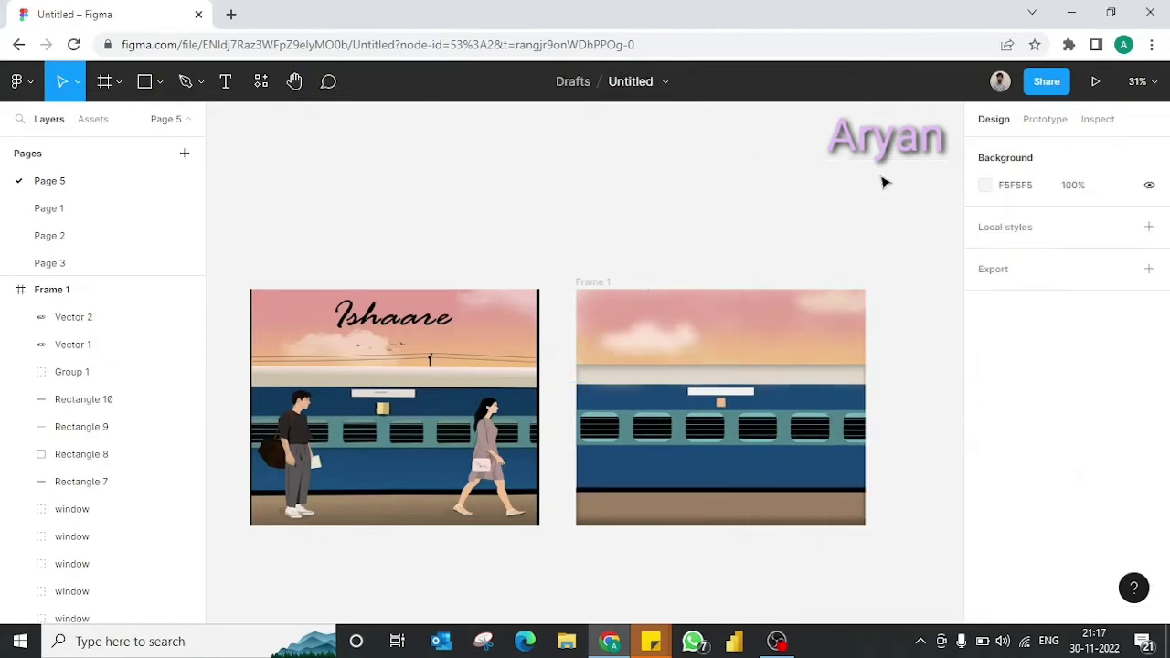
- Give the cloud a layer blur of 25
{"action": "scroll", "coordinate": [826, 277], "scroll_direction": "up", "scroll_amount": 3, "text": "ctrl"}
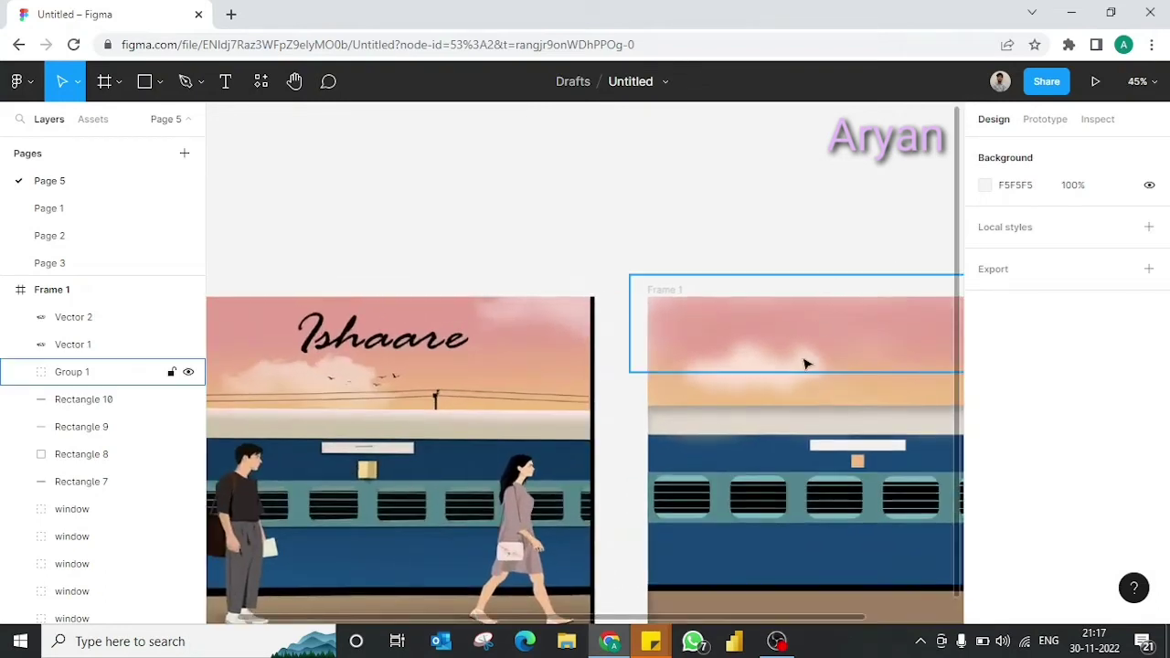
{"action": "left_click", "coordinate": [807, 363]}
{"action": "scroll", "coordinate": [1052, 411], "scroll_direction": "down", "scroll_amount": 2}
{"action": "left_click", "coordinate": [1050, 518]}
{"action": "left_click", "coordinate": [1049, 518]}
{"action": "left_click", "coordinate": [984, 518]}
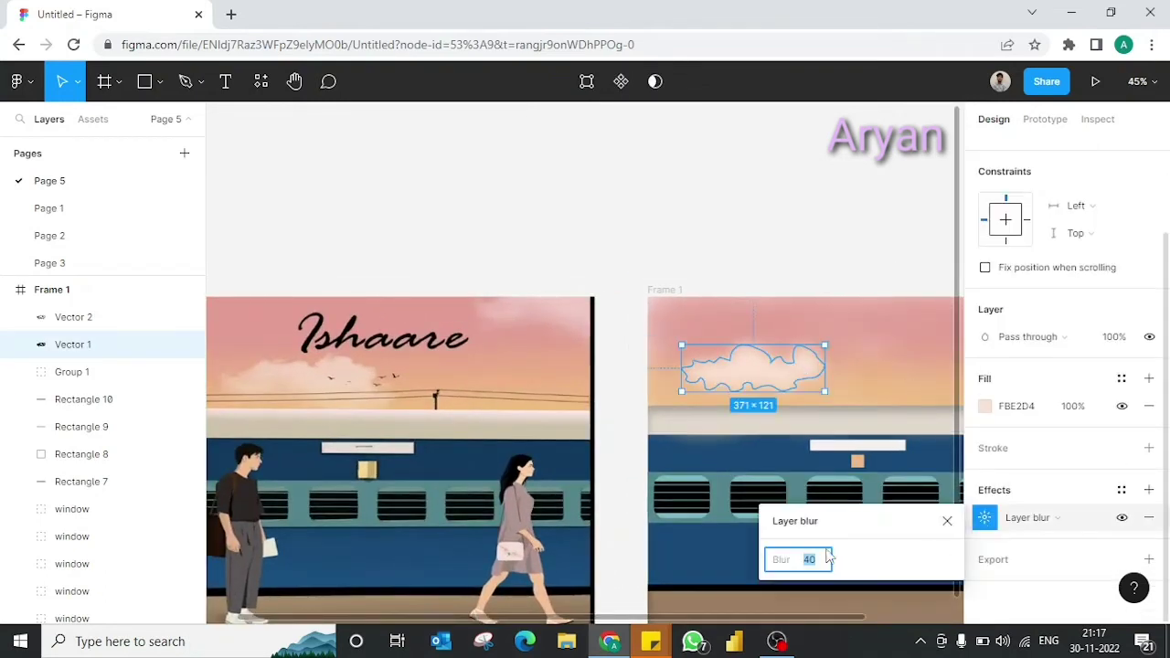
{"action": "type", "text": "5"}
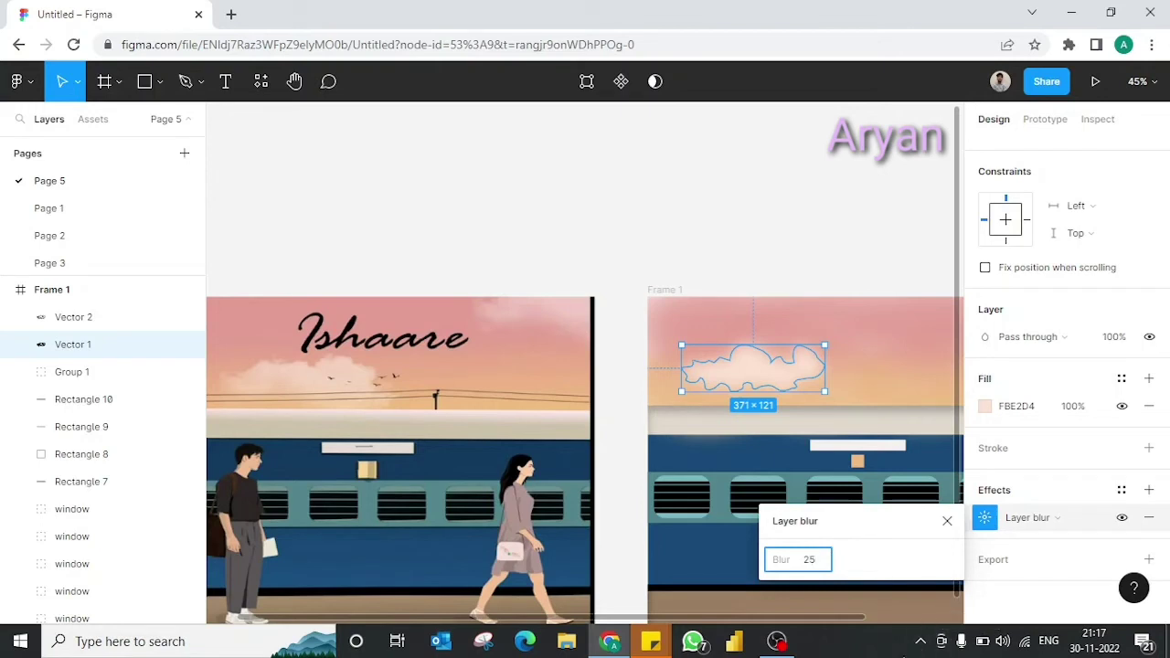
{"action": "key", "text": "Return"}
{"action": "left_click", "coordinate": [1031, 582]}
- Add a white FFFFFF outline of weight 16 to the cloud
{"action": "left_click", "coordinate": [1006, 456]}
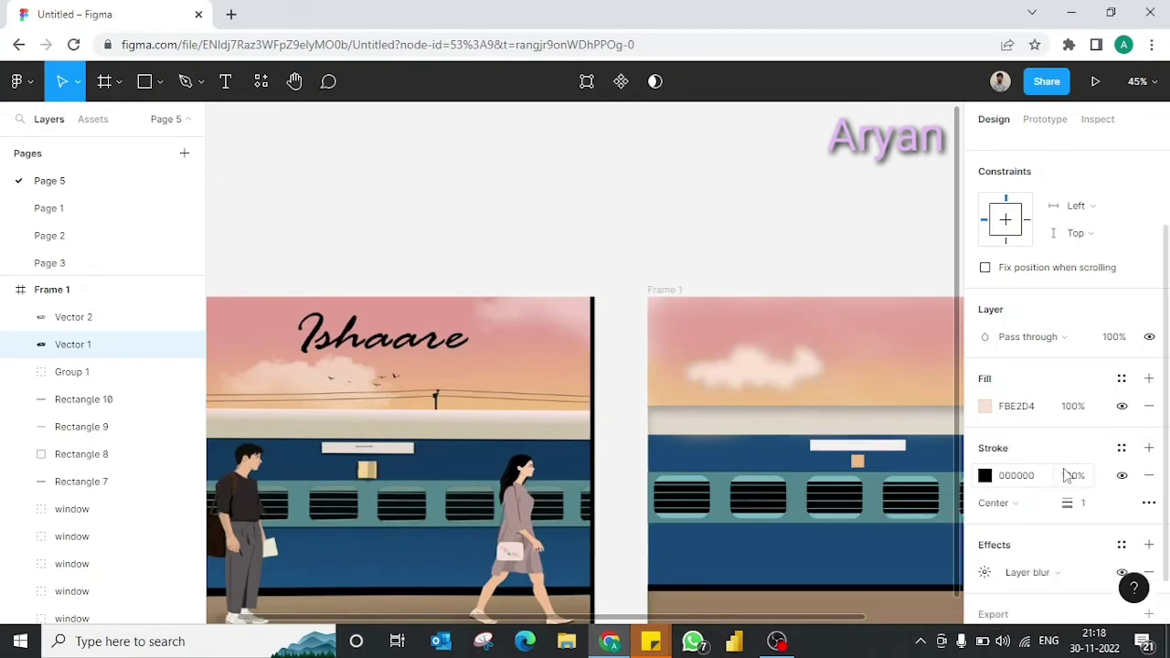
{"action": "left_click_drag", "start_coordinate": [1067, 503], "coordinate": [1093, 503]}
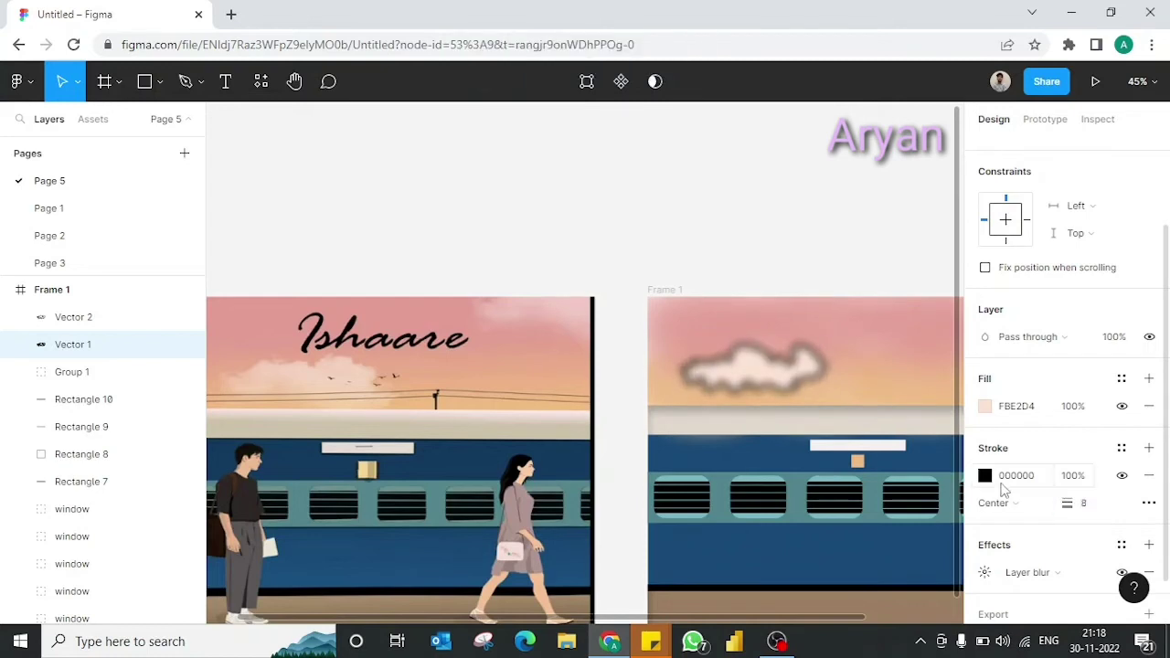
{"action": "left_click", "coordinate": [985, 476]}
{"action": "left_click_drag", "start_coordinate": [859, 384], "coordinate": [734, 125]}
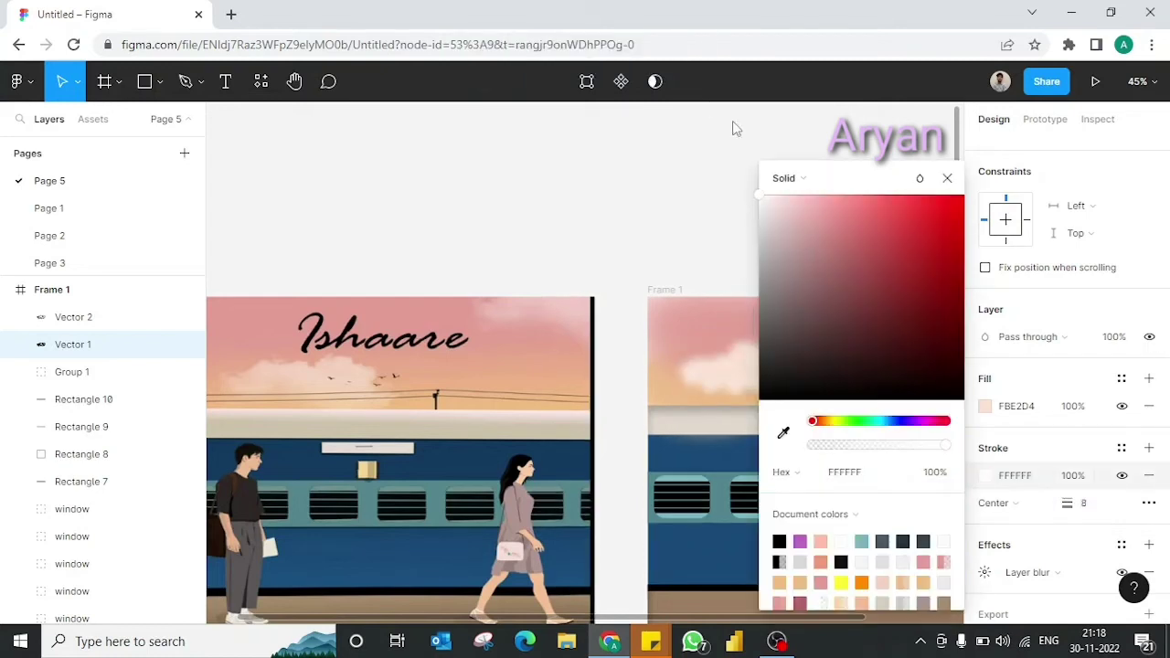
{"action": "left_click_drag", "start_coordinate": [1067, 503], "coordinate": [1056, 506]}
{"action": "left_click", "coordinate": [1026, 491]}
{"action": "key", "text": "Escape"}
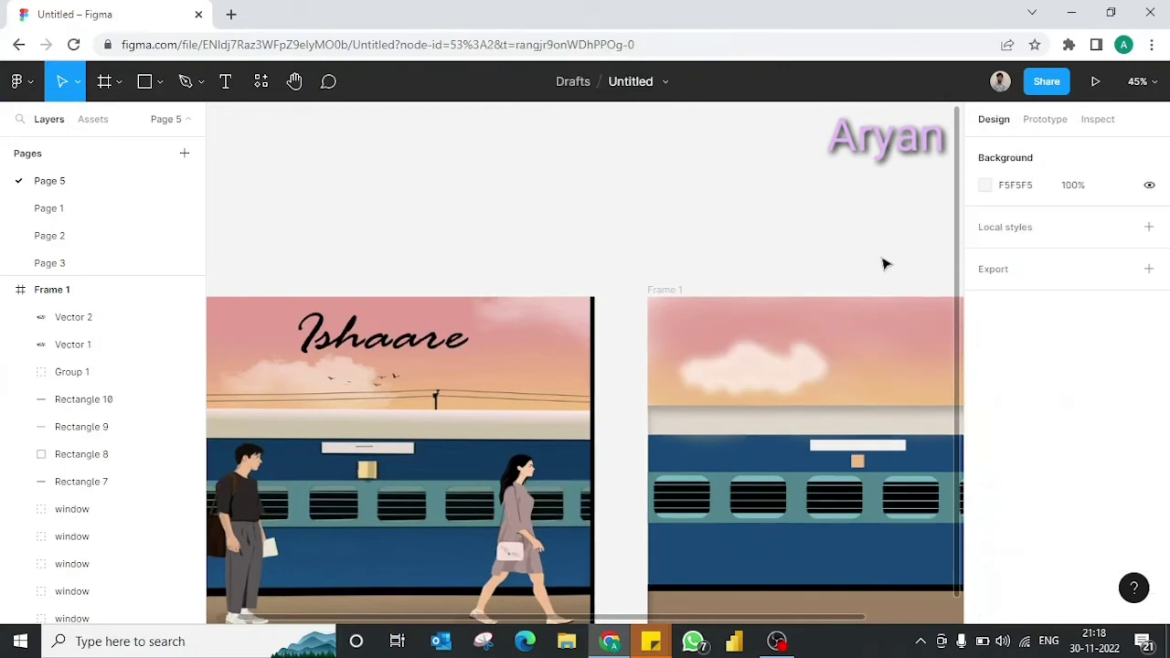
{"action": "scroll", "coordinate": [883, 263], "scroll_direction": "down", "scroll_amount": 3}
{"action": "scroll", "coordinate": [883, 263], "scroll_direction": "up", "scroll_amount": 1}
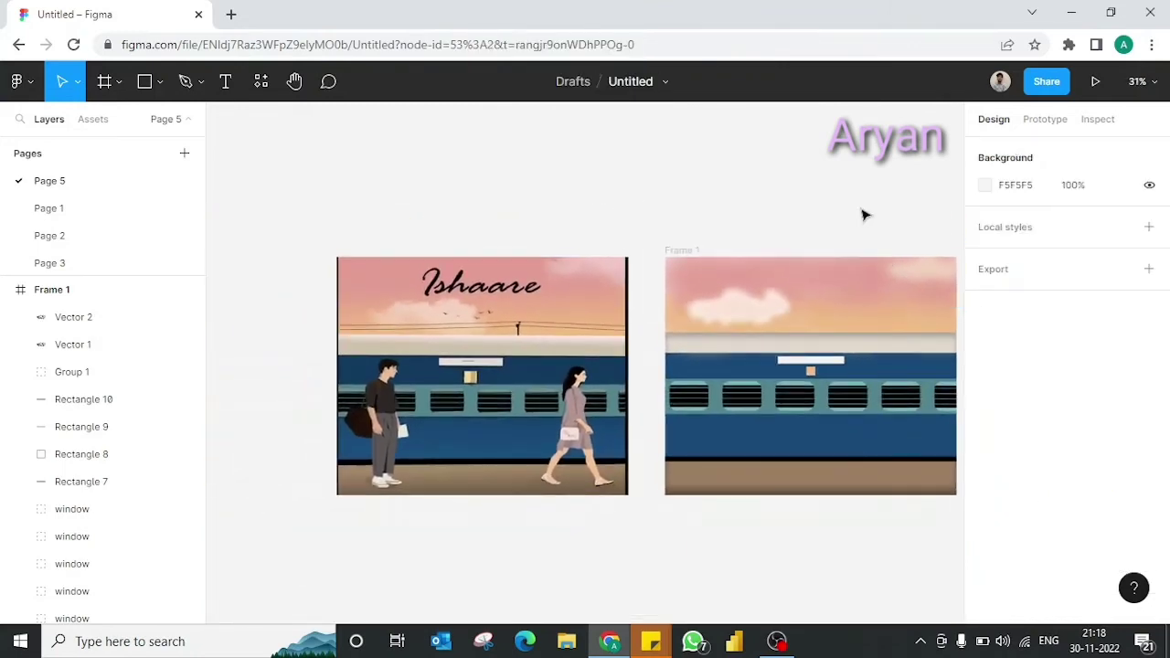
{"action": "scroll", "coordinate": [816, 545], "scroll_direction": "right", "scroll_amount": 2}
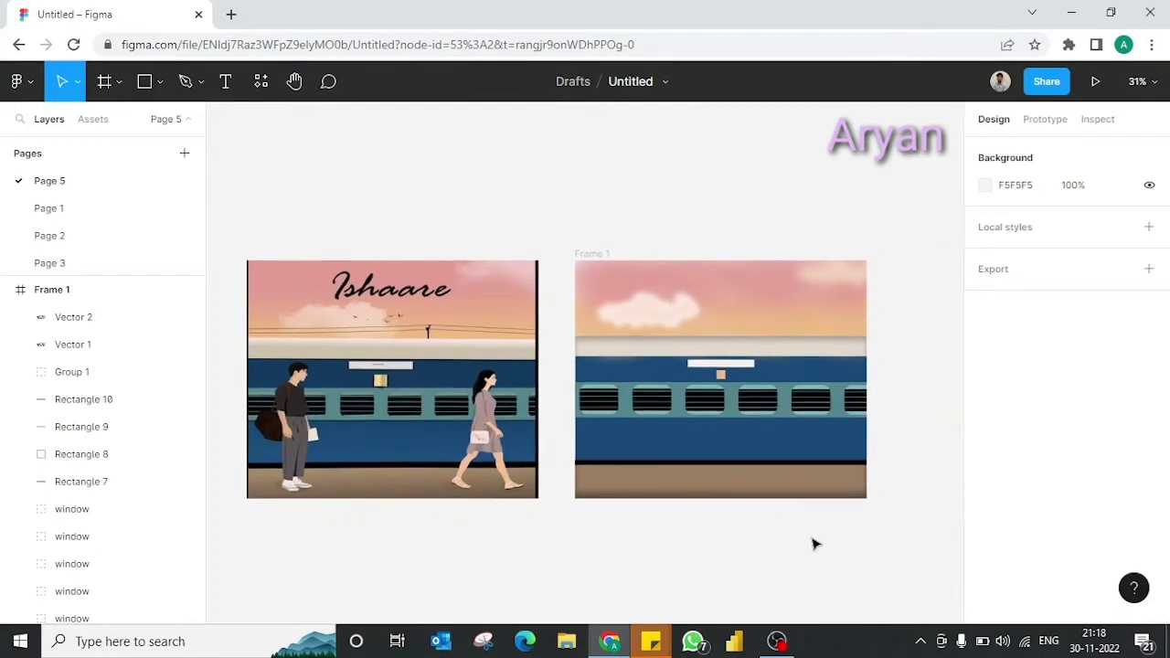
{"action": "scroll", "coordinate": [810, 532], "scroll_direction": "up", "scroll_amount": 1}
{"action": "scroll", "coordinate": [810, 532], "scroll_direction": "up", "scroll_amount": 1}
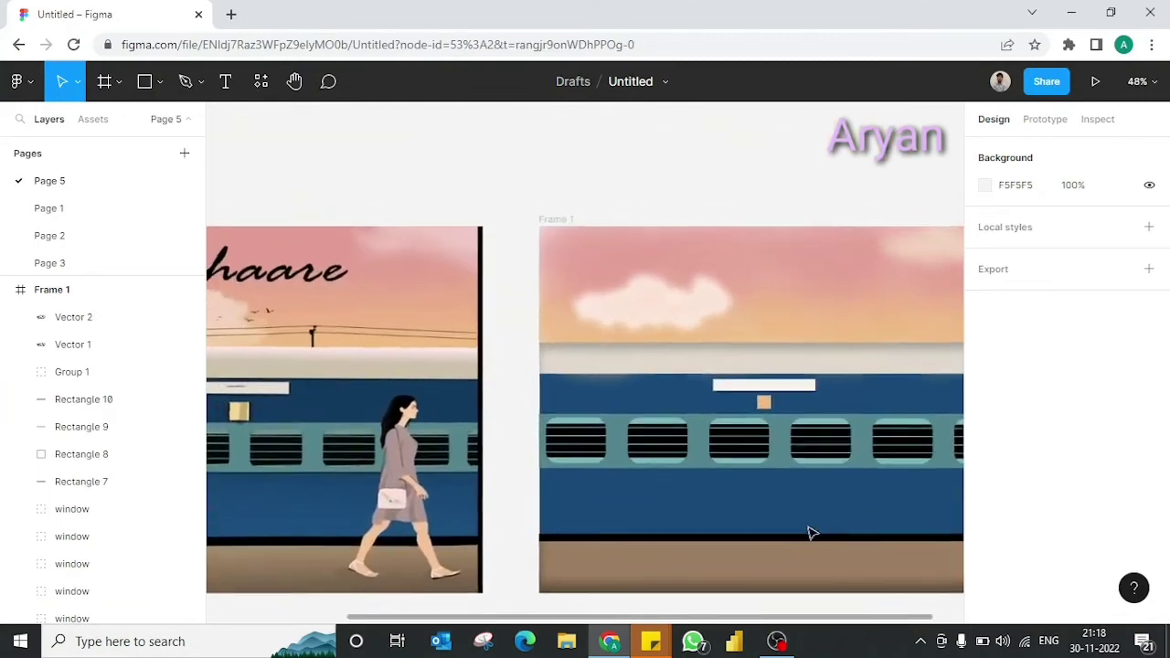
{"action": "scroll", "coordinate": [810, 532], "scroll_direction": "up", "scroll_amount": 1}
- Draw a gently curved wire path across the sky with the Pen tool
{"action": "scroll", "coordinate": [813, 539], "scroll_direction": "up", "scroll_amount": 1}
{"action": "key", "text": "p"}
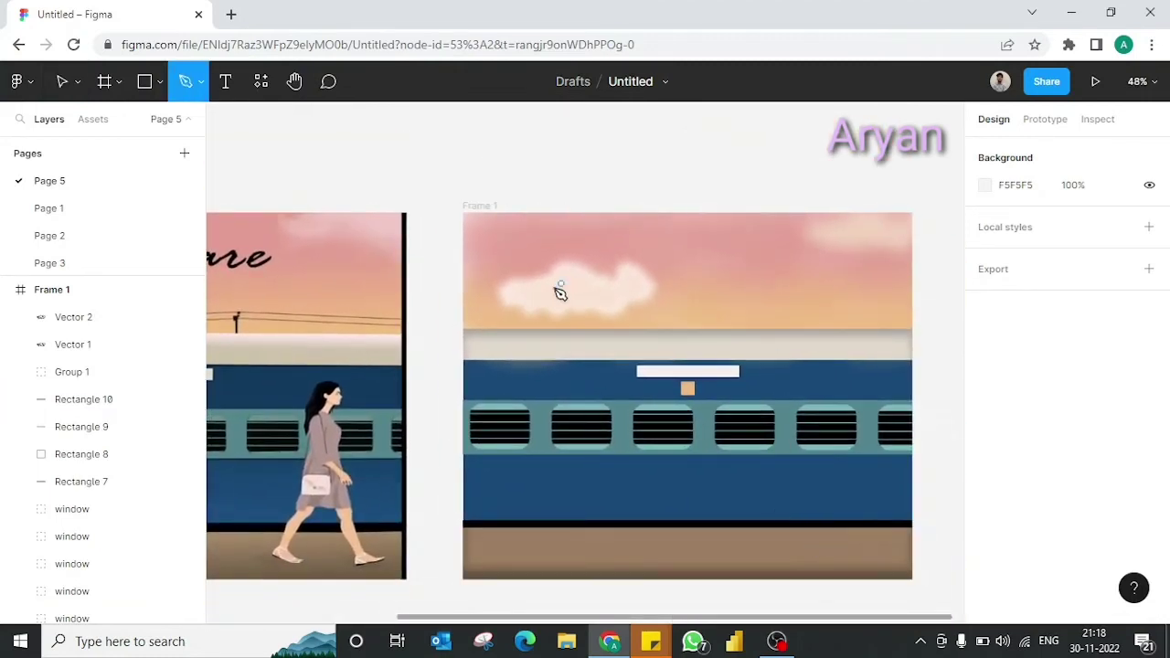
{"action": "left_click", "coordinate": [464, 302]}
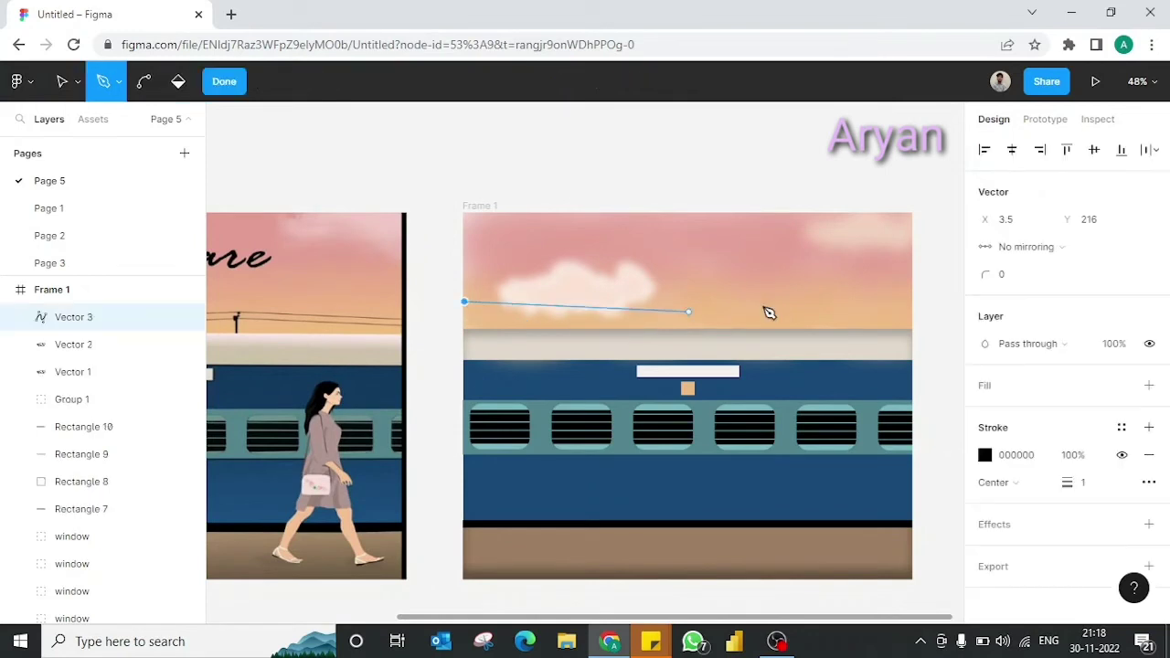
{"action": "mouse_move", "coordinate": [739, 301]}
{"action": "left_mouse_down"}
{"action": "mouse_move", "coordinate": [823, 305]}
{"action": "mouse_move", "coordinate": [810, 295]}
{"action": "mouse_move", "coordinate": [829, 306]}
{"action": "mouse_move", "coordinate": [830, 293]}
{"action": "mouse_move", "coordinate": [893, 308]}
{"action": "mouse_move", "coordinate": [747, 312]}
{"action": "left_mouse_up"}
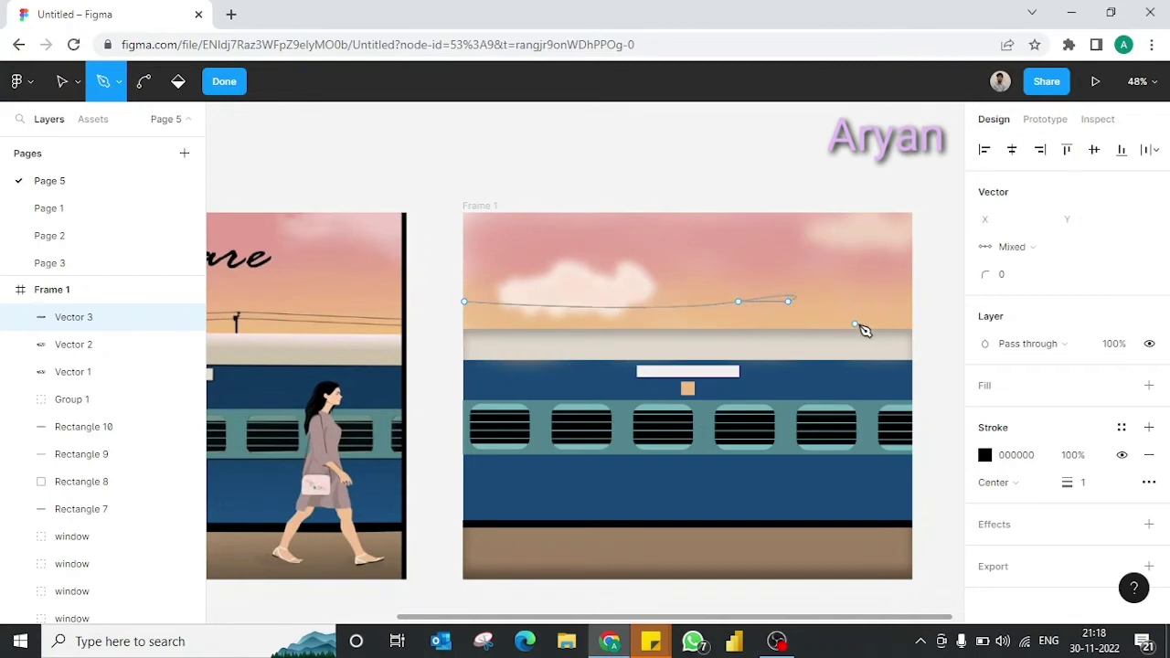
{"action": "left_click", "coordinate": [738, 302]}
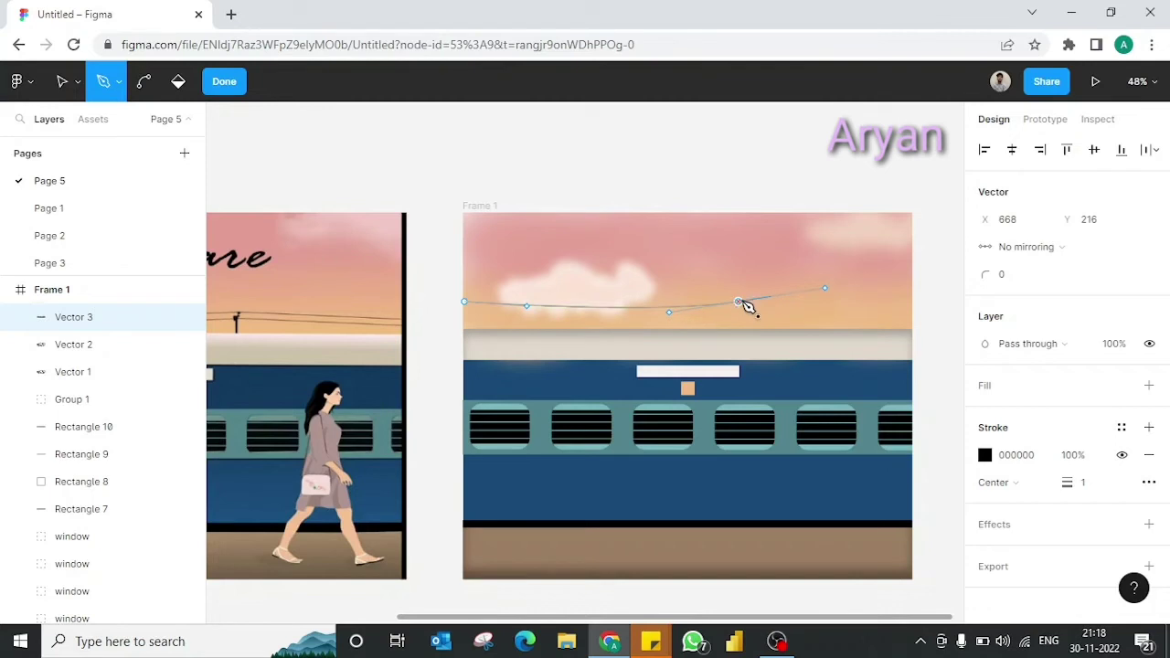
{"action": "left_click_drag", "start_coordinate": [917, 312], "coordinate": [920, 305]}
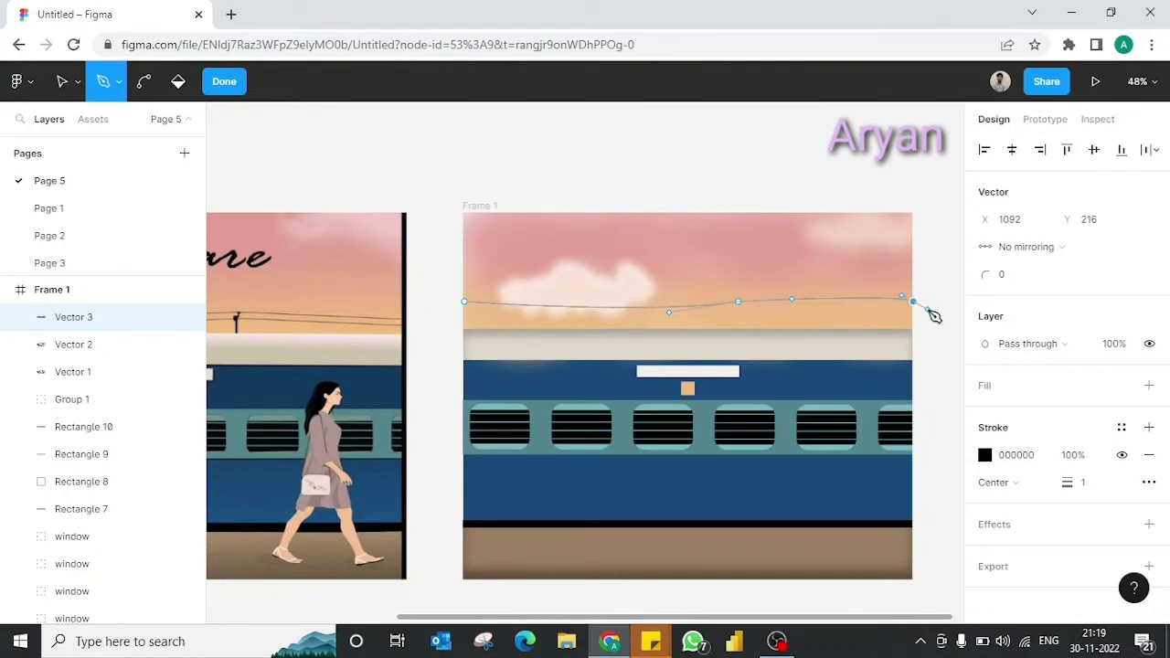
{"action": "scroll", "coordinate": [954, 314], "scroll_direction": "right", "scroll_amount": 3}
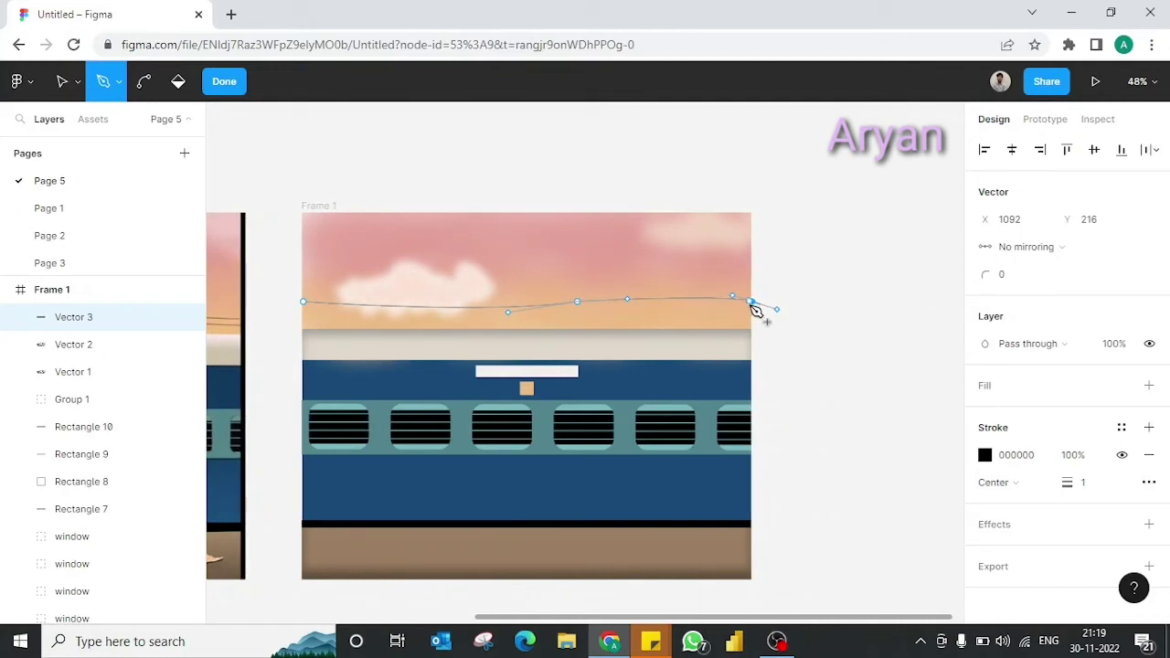
{"action": "left_click", "coordinate": [224, 81]}
- Set the wire's stroke weight to 2 px
{"action": "scroll", "coordinate": [457, 301], "scroll_direction": "left", "scroll_amount": 3}
{"action": "scroll", "coordinate": [732, 393], "scroll_direction": "left", "scroll_amount": 2}
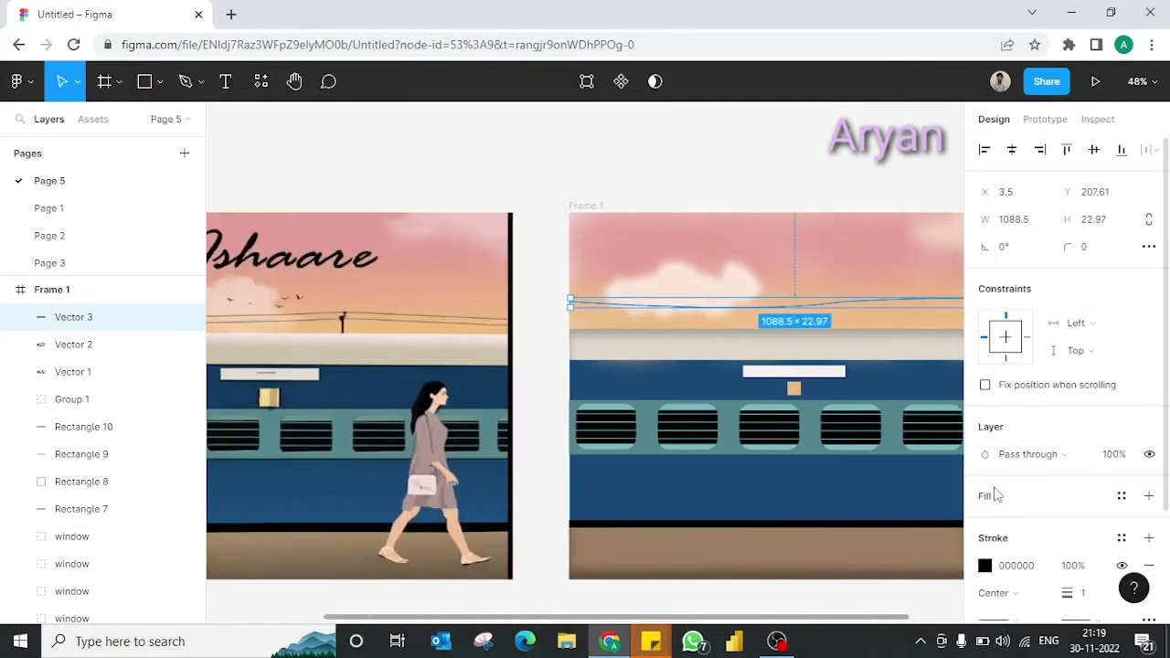
{"action": "left_click_drag", "start_coordinate": [1062, 592], "coordinate": [1069, 593]}
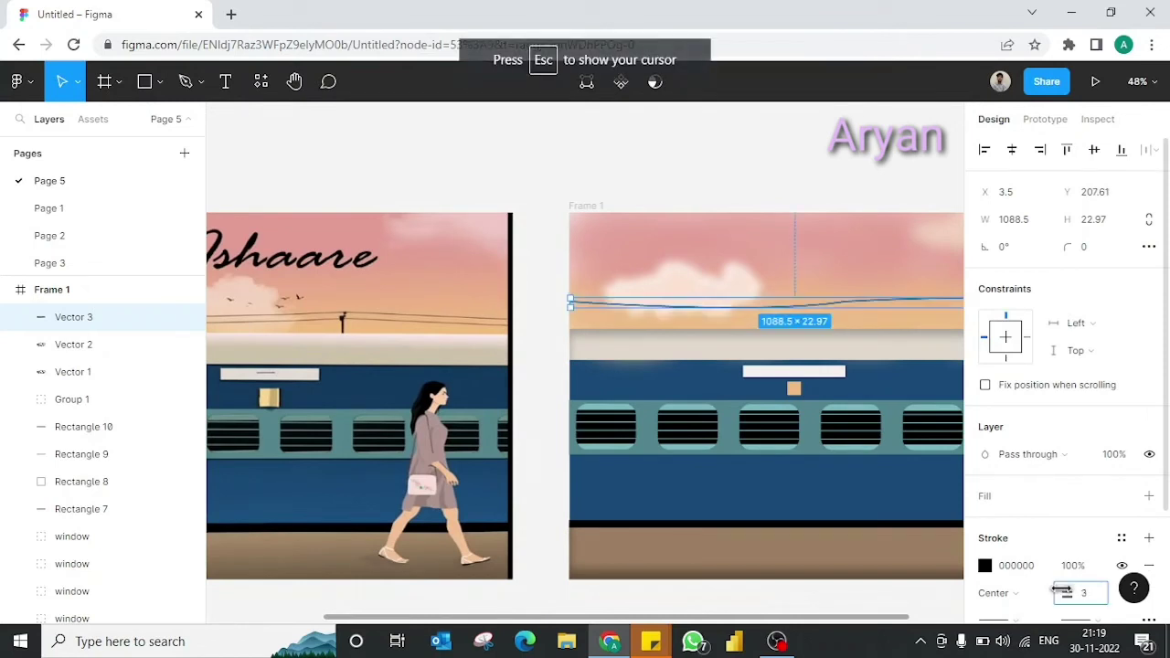
{"action": "scroll", "coordinate": [909, 348], "scroll_direction": "right", "scroll_amount": 3}
- Duplicate the wire and offset the copy to form a second wire
{"action": "key", "text": "ctrl+d"}
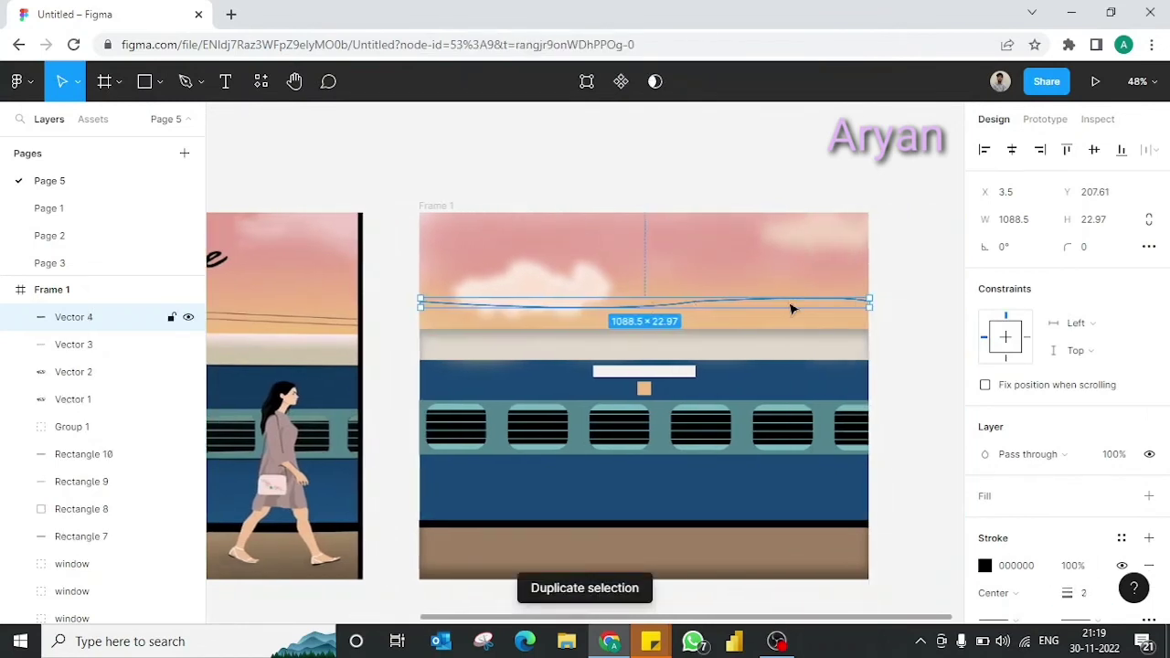
{"action": "left_click_drag", "start_coordinate": [792, 309], "coordinate": [775, 319]}
{"action": "left_click", "coordinate": [901, 347]}
{"action": "scroll", "coordinate": [903, 352], "scroll_direction": "down", "scroll_amount": 2, "text": "ctrl"}
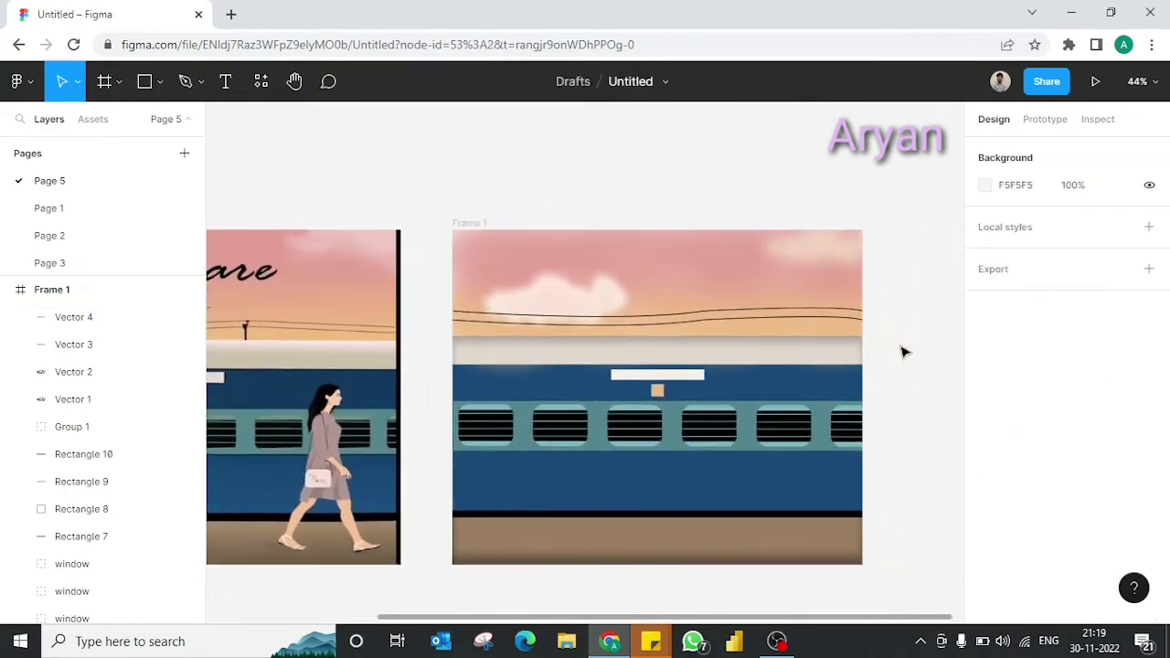
{"action": "scroll", "coordinate": [901, 350], "scroll_direction": "up", "scroll_amount": 3, "text": "ctrl"}
{"action": "scroll", "coordinate": [901, 349], "scroll_direction": "up", "scroll_amount": 2, "text": "ctrl"}
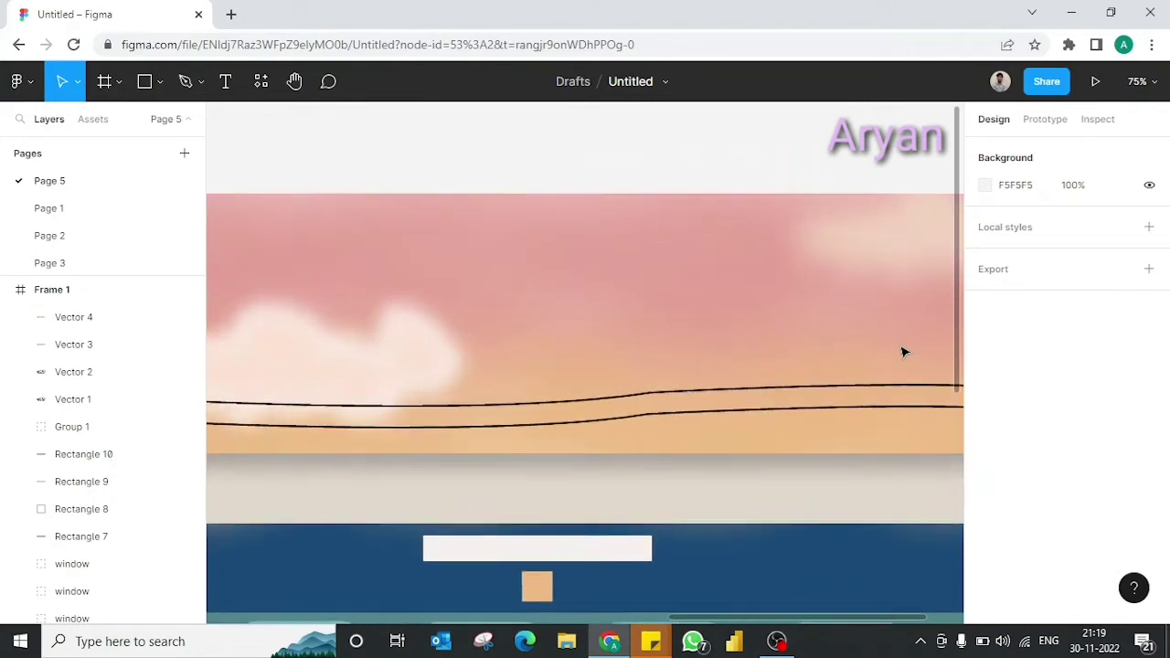
- Draw a vertical pole from the platform roof up to the lower wire
{"action": "key", "text": "p"}
{"action": "left_click", "coordinate": [677, 465]}
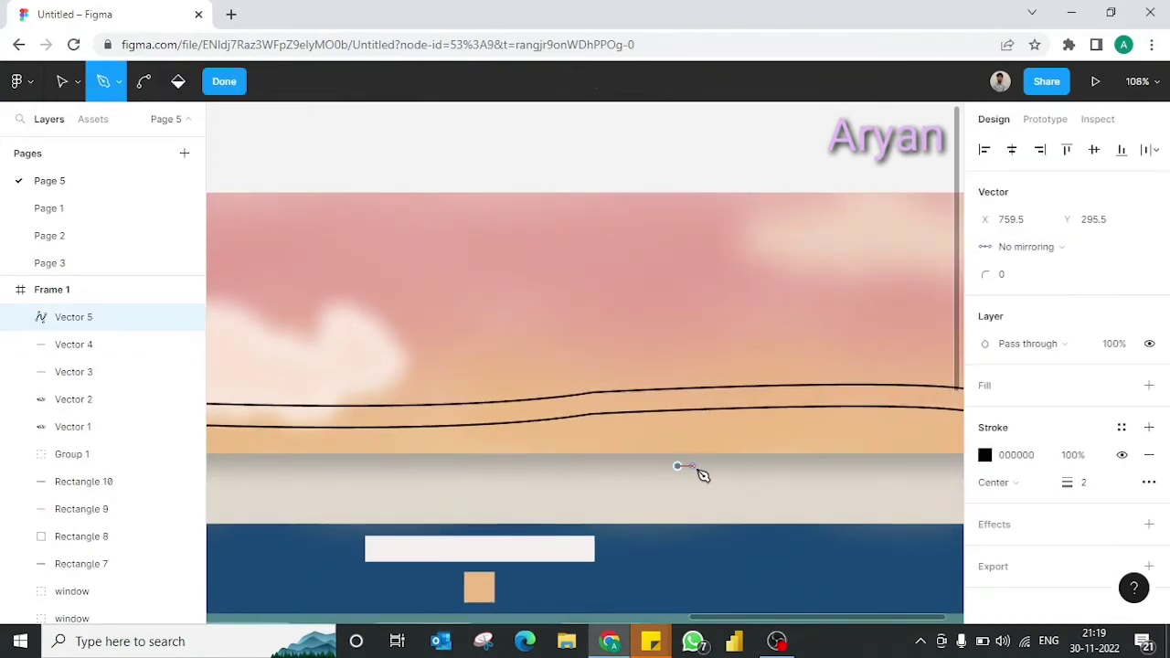
{"action": "left_click", "coordinate": [678, 416]}
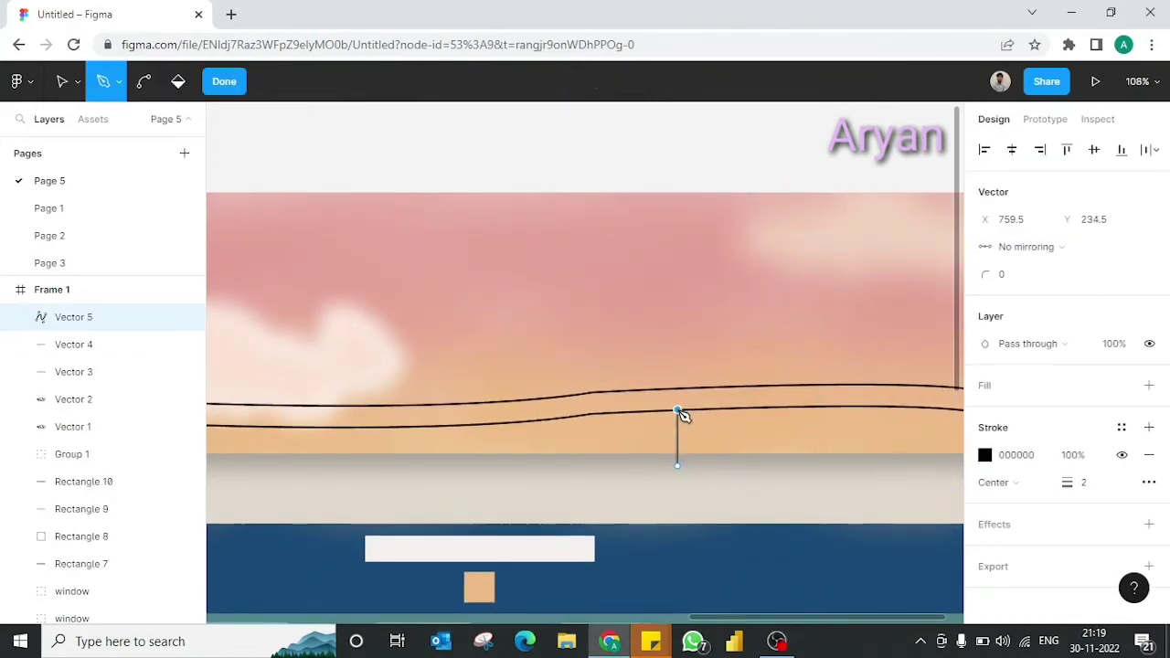
{"action": "scroll", "coordinate": [684, 418], "scroll_direction": "down", "scroll_amount": 5, "text": "ctrl"}
{"action": "scroll", "coordinate": [731, 435], "scroll_direction": "up", "scroll_amount": 2, "text": "ctrl"}
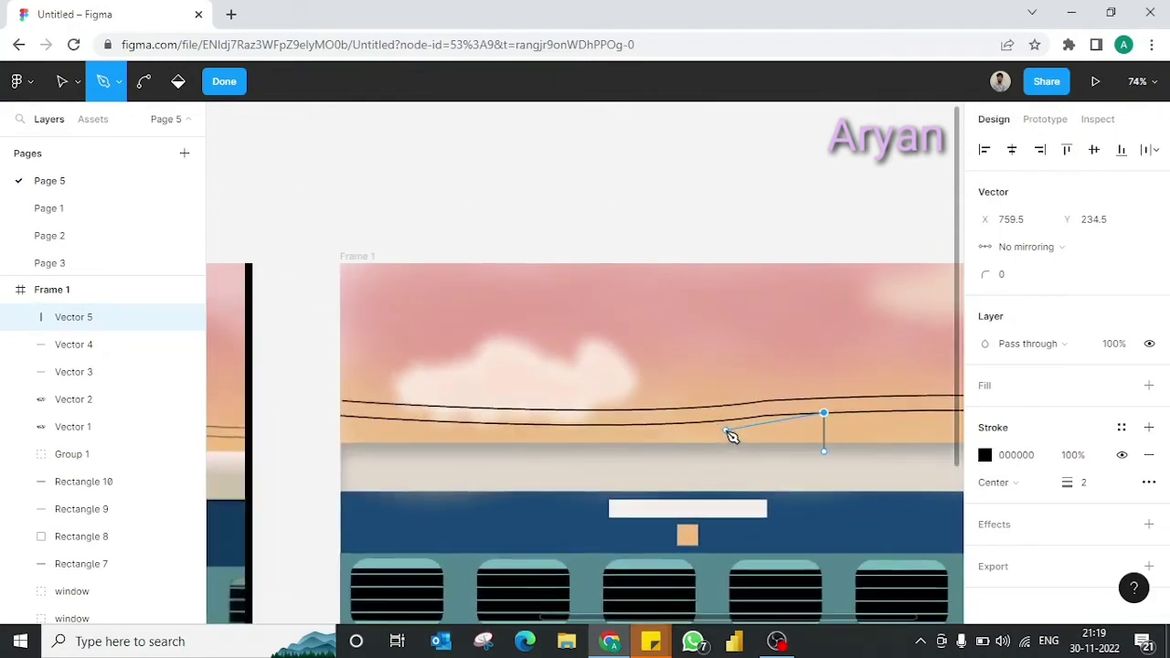
{"action": "scroll", "coordinate": [731, 435], "scroll_direction": "up", "scroll_amount": 2, "text": "ctrl"}
{"action": "scroll", "coordinate": [732, 433], "scroll_direction": "up", "scroll_amount": 2, "text": "ctrl"}
{"action": "scroll", "coordinate": [792, 432], "scroll_direction": "right", "scroll_amount": 3}
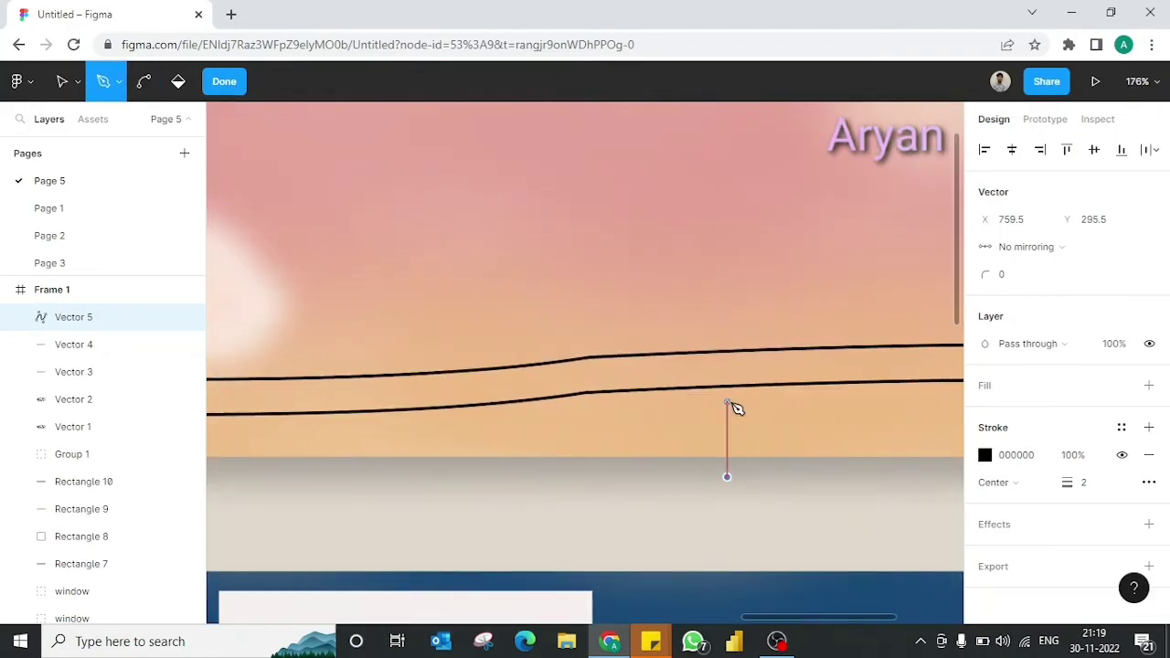
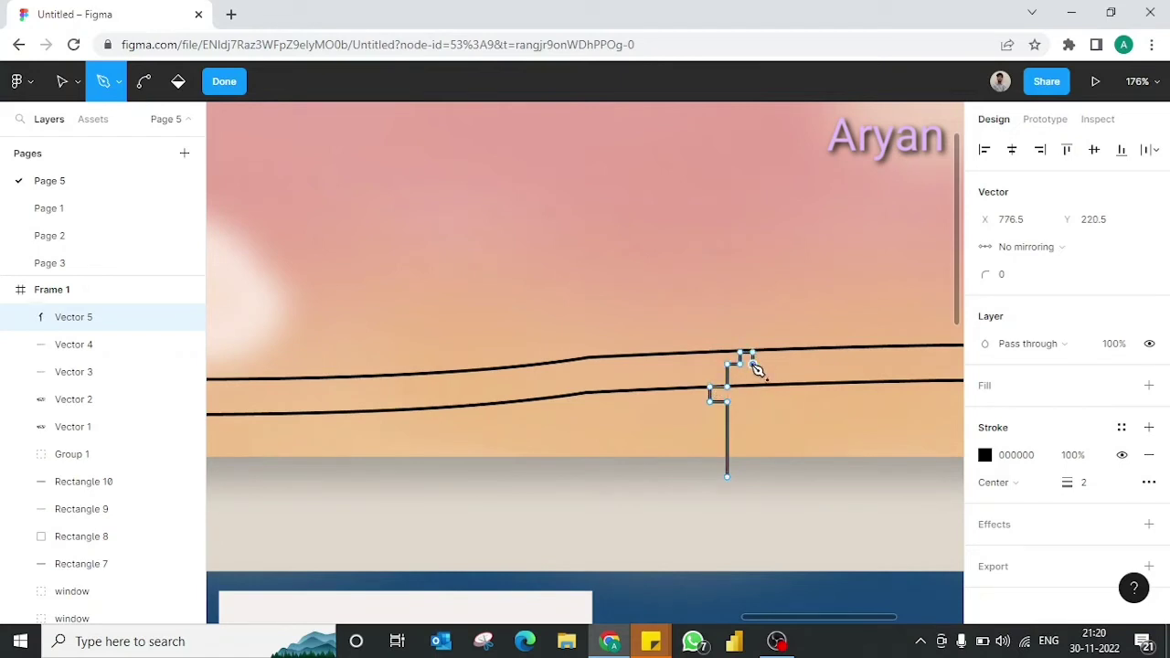
- Close the black pole outline, move its left edge right, lower the notch, and round corners to 3
{"action": "left_click", "coordinate": [751, 352]}
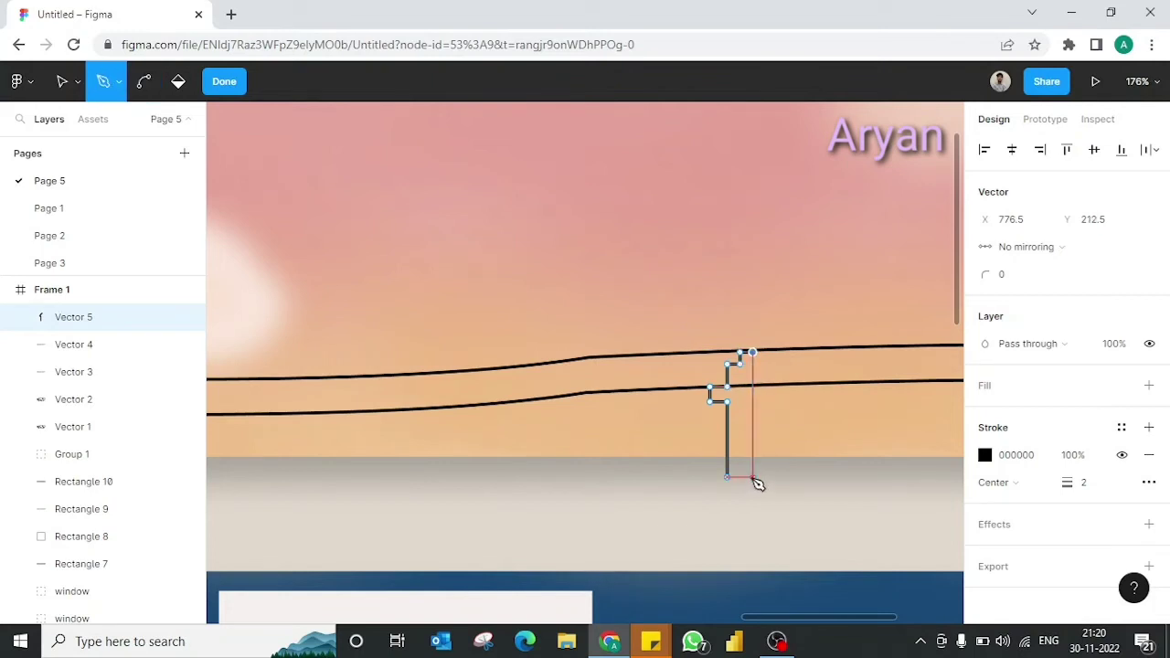
{"action": "scroll", "coordinate": [736, 480], "scroll_direction": "down", "scroll_amount": 5}
{"action": "scroll", "coordinate": [734, 480], "scroll_direction": "left", "scroll_amount": 5}
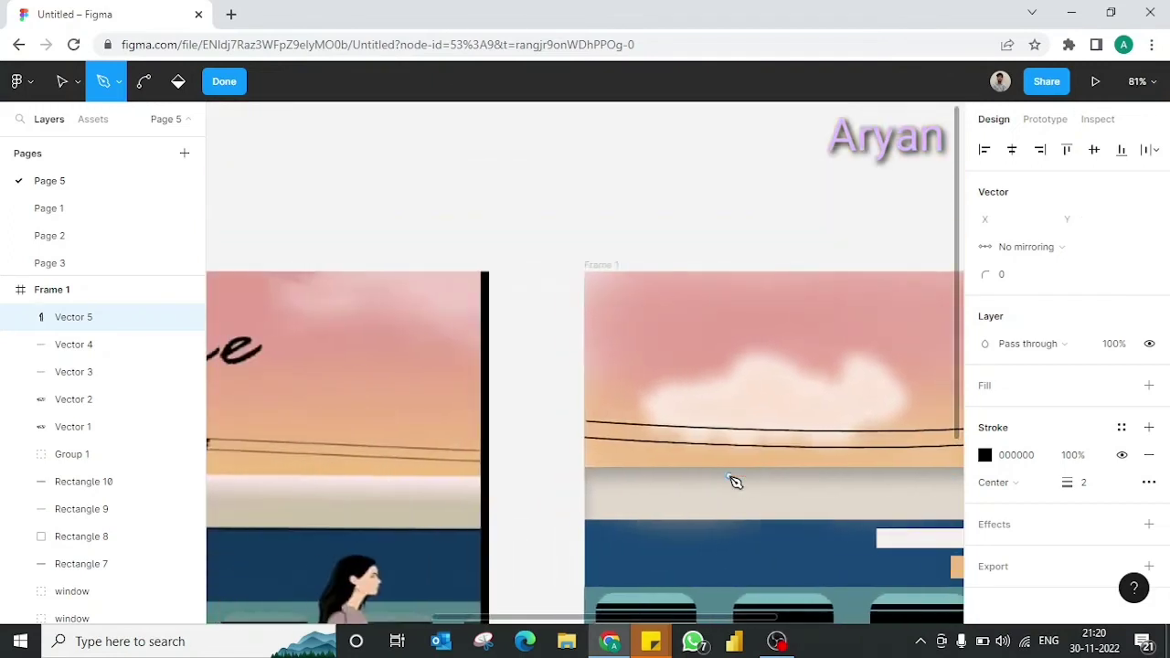
{"action": "scroll", "coordinate": [734, 482], "scroll_direction": "left", "scroll_amount": 3}
{"action": "scroll", "coordinate": [734, 481], "scroll_direction": "up", "scroll_amount": 5}
{"action": "scroll", "coordinate": [726, 431], "scroll_direction": "up", "scroll_amount": 5}
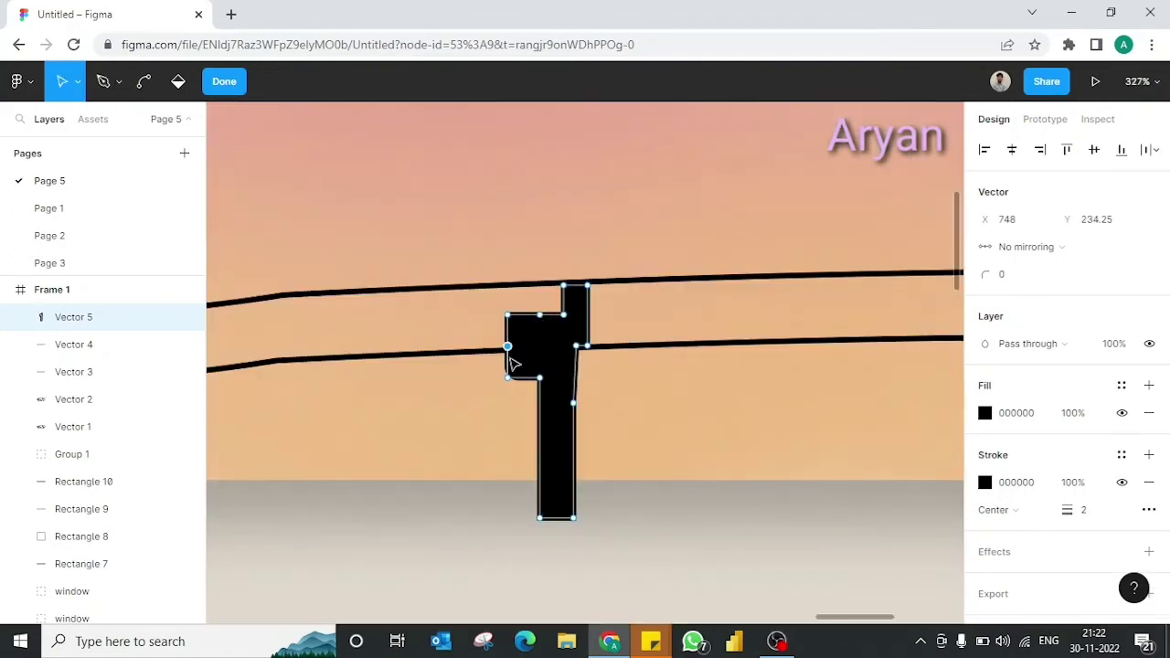
{"action": "mouse_move", "coordinate": [510, 360]}
{"action": "left_mouse_down"}
{"action": "mouse_move", "coordinate": [533, 363]}
{"action": "mouse_move", "coordinate": [539, 340]}
{"action": "mouse_move", "coordinate": [543, 363]}
{"action": "left_mouse_up"}
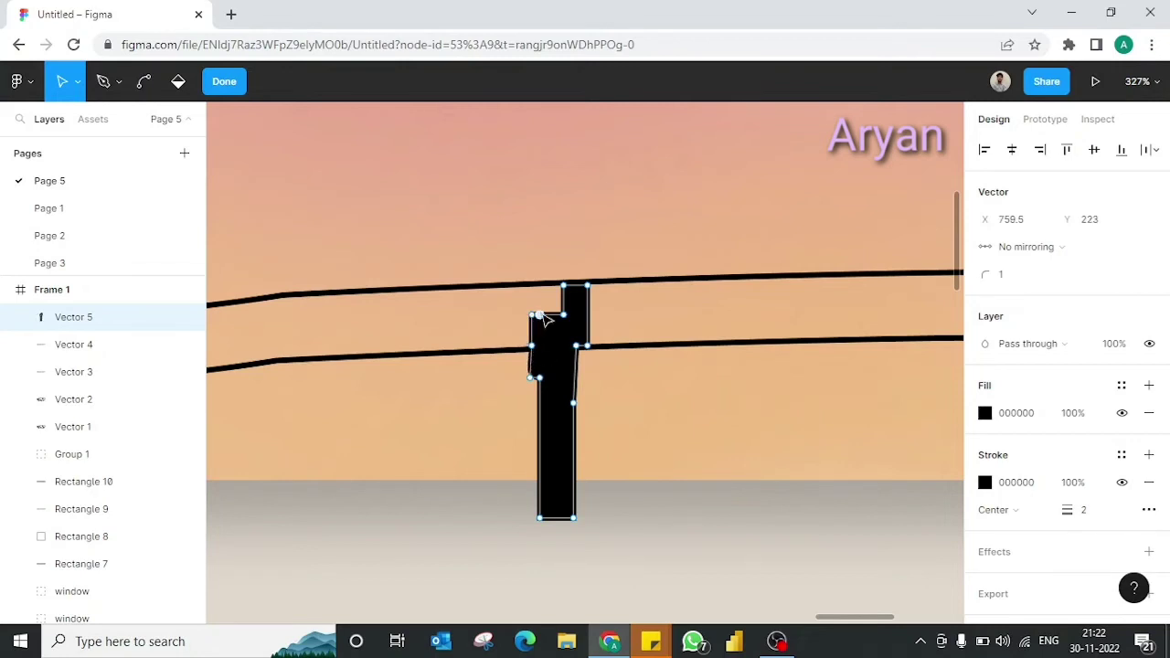
{"action": "left_click_drag", "start_coordinate": [545, 318], "coordinate": [552, 338]}
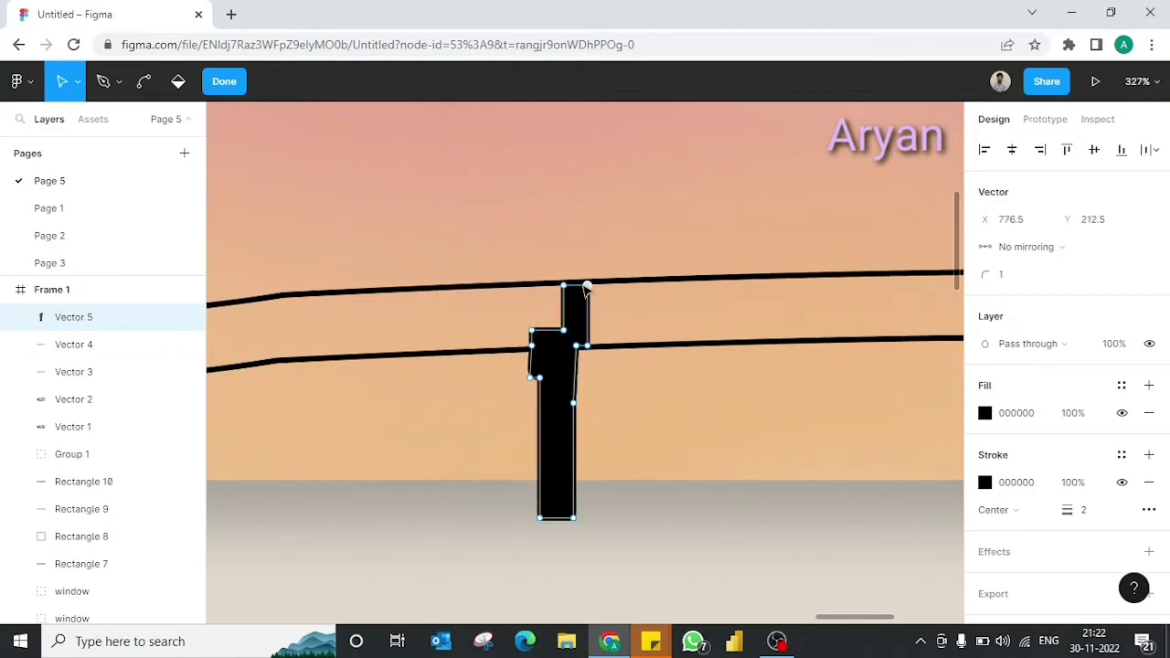
{"action": "key", "text": "ctrl+a"}
{"action": "left_click_drag", "start_coordinate": [985, 274], "coordinate": [989, 274]}
- Finish editing the pole shape and deselect it
{"action": "key", "text": "Escape"}
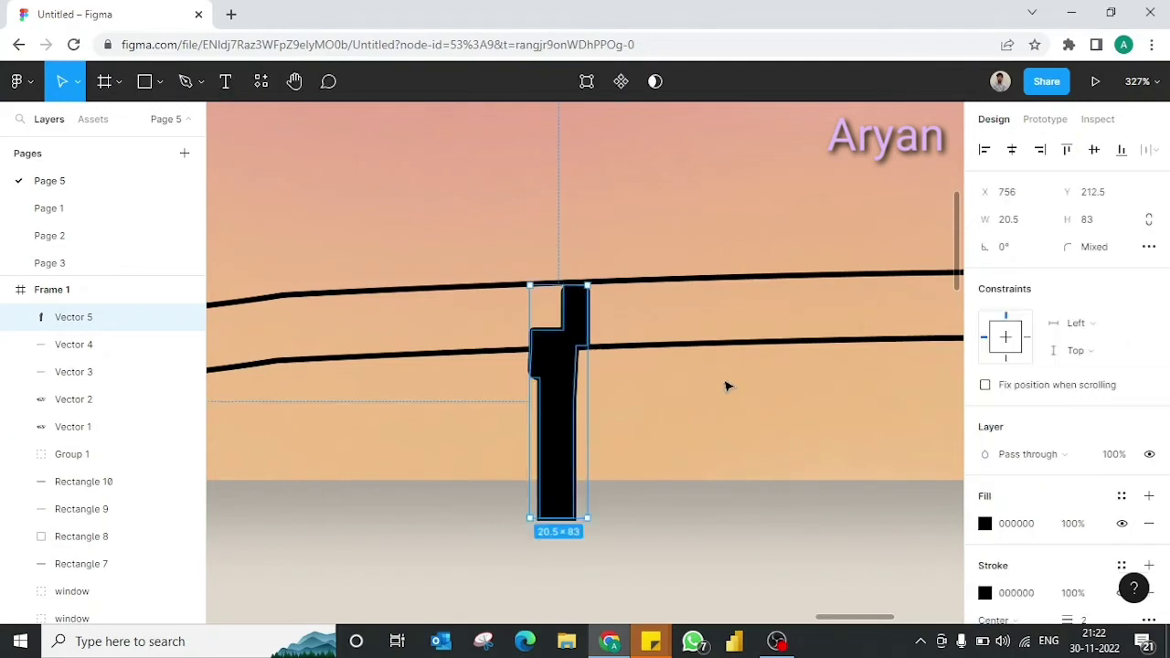
{"action": "left_click", "coordinate": [727, 387]}
{"action": "scroll", "coordinate": [727, 387], "scroll_direction": "down", "scroll_amount": 5}
{"action": "scroll", "coordinate": [793, 369], "scroll_direction": "right", "scroll_amount": 5}
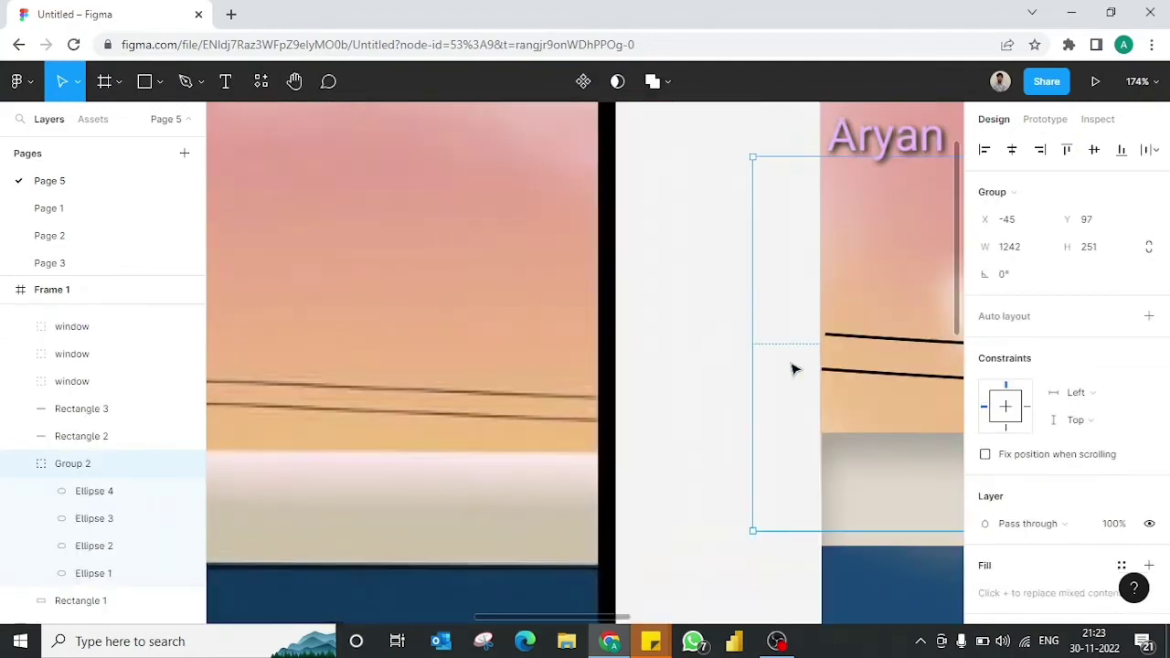
{"action": "scroll", "coordinate": [792, 368], "scroll_direction": "right", "scroll_amount": 5}
{"action": "scroll", "coordinate": [727, 391], "scroll_direction": "left", "scroll_amount": 5}
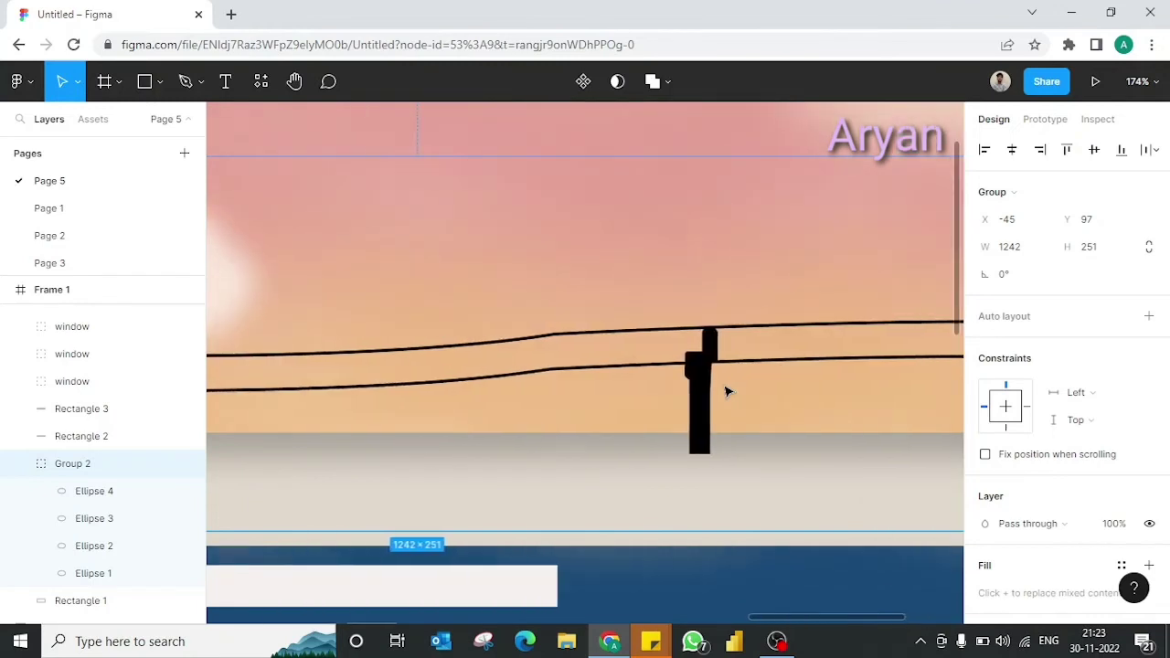
- Pull the pole's upper-right point inward to slim its top
{"action": "double_click", "coordinate": [720, 346]}
{"action": "scroll", "coordinate": [720, 359], "scroll_direction": "up", "scroll_amount": 3}
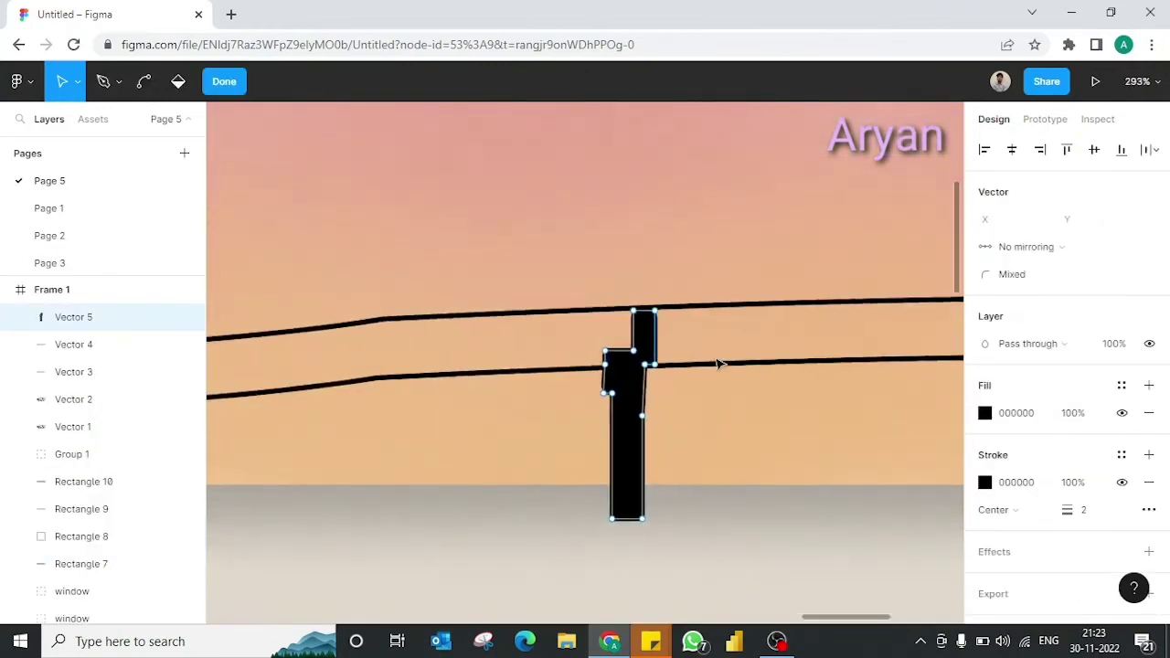
{"action": "scroll", "coordinate": [719, 363], "scroll_direction": "up", "scroll_amount": 2}
{"action": "left_click_drag", "start_coordinate": [634, 331], "coordinate": [623, 334]}
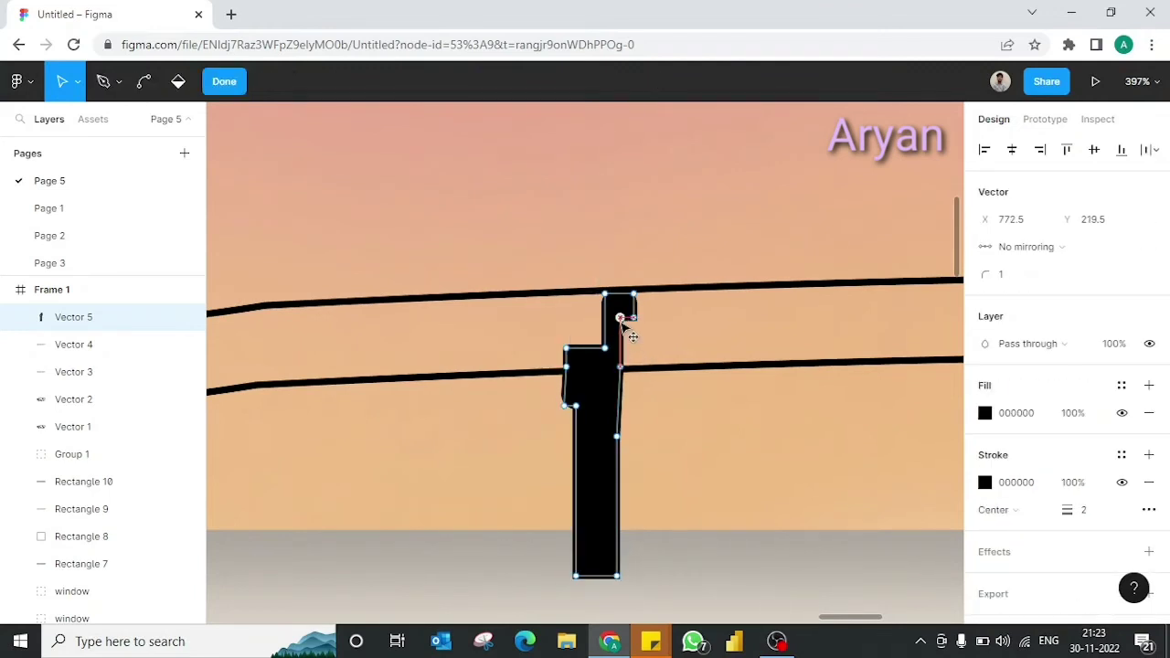
{"action": "left_click", "coordinate": [226, 84]}
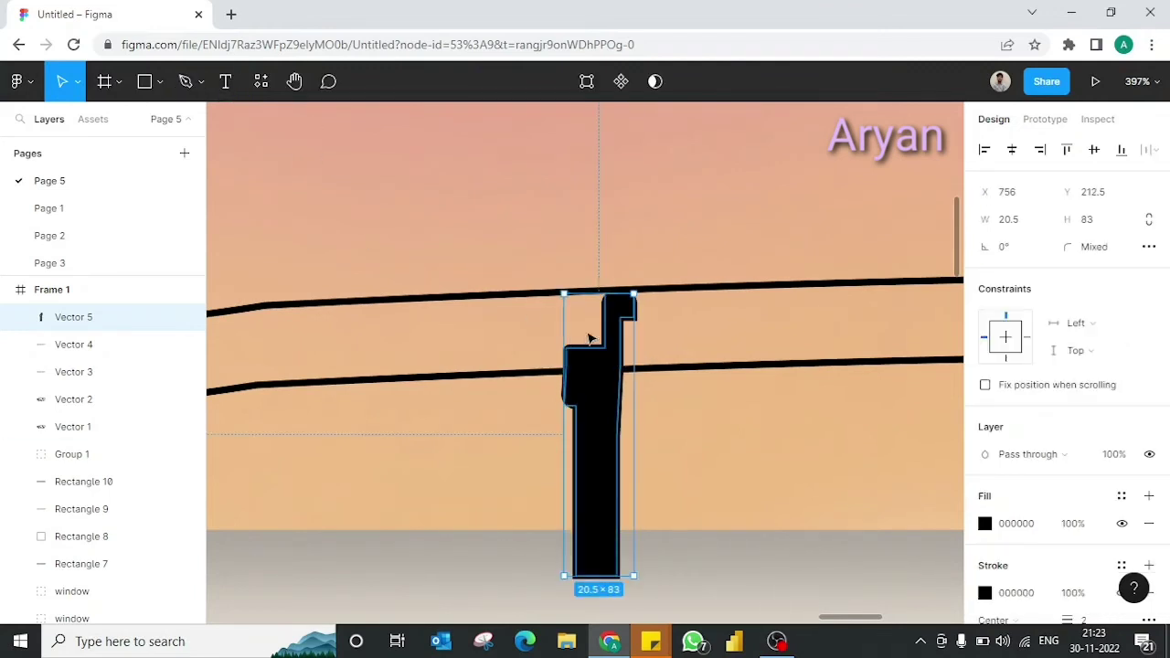
{"action": "left_click", "coordinate": [722, 334]}
{"action": "scroll", "coordinate": [722, 335], "scroll_direction": "down", "scroll_amount": 3}
{"action": "scroll", "coordinate": [615, 364], "scroll_direction": "down", "scroll_amount": 2}
- Move the pole's layer down in the Layers panel to sit just above the cloud ellipses group
{"action": "left_click", "coordinate": [554, 370]}
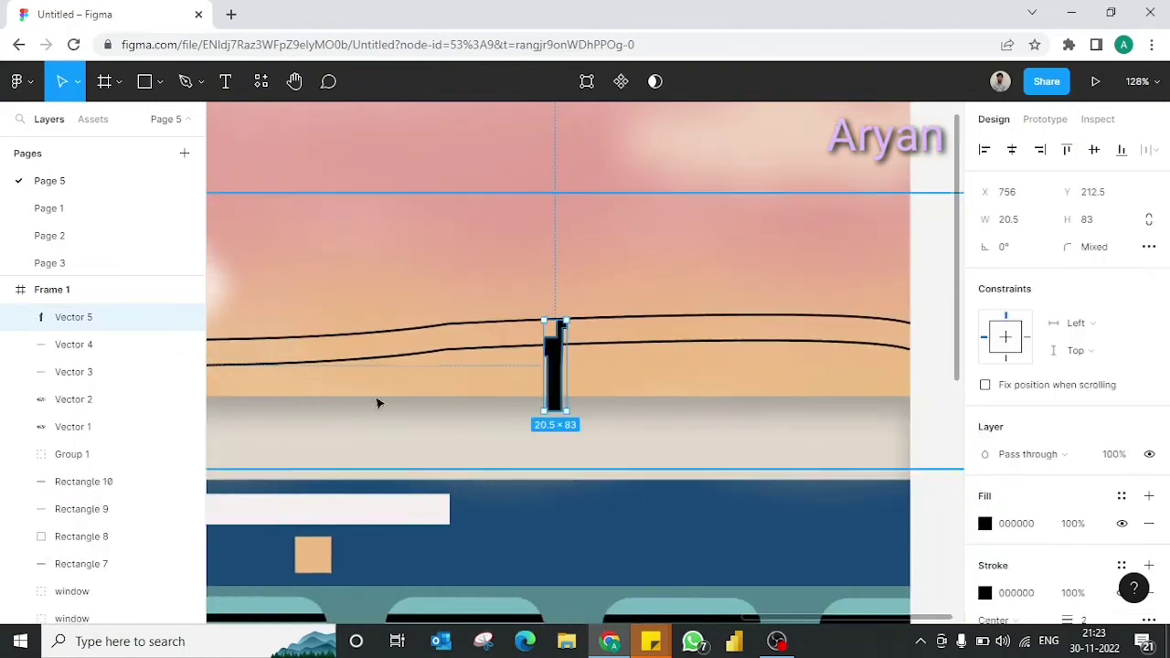
{"action": "left_click_drag", "start_coordinate": [126, 328], "coordinate": [98, 454]}
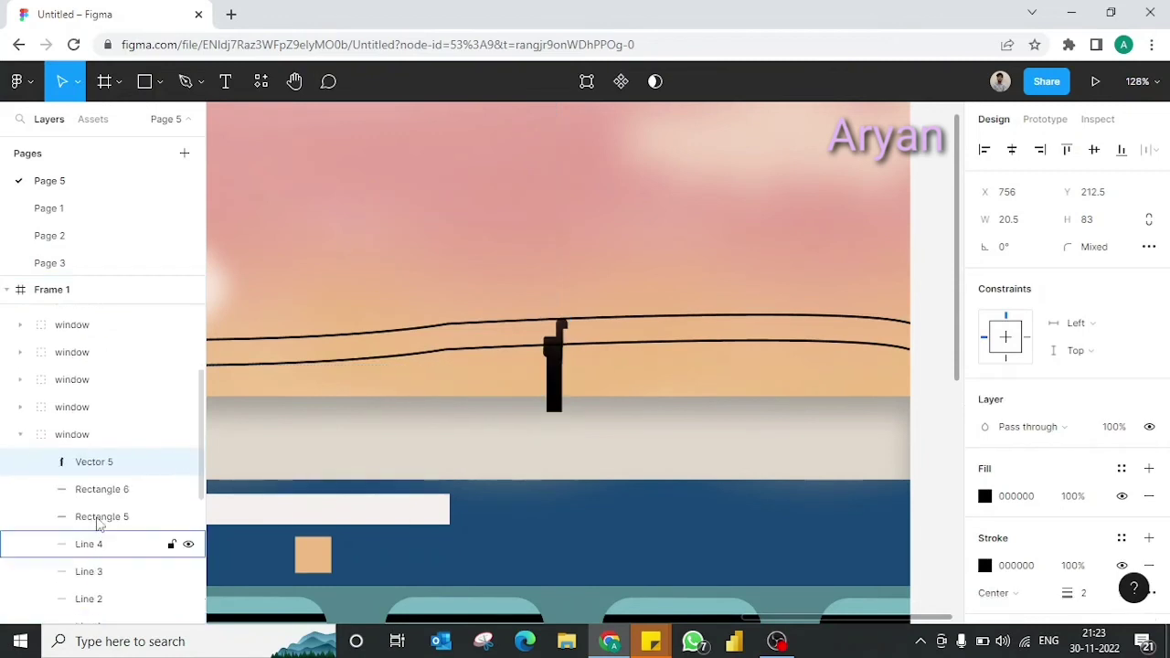
{"action": "mouse_move", "coordinate": [98, 454]}
{"action": "left_mouse_down"}
{"action": "mouse_move", "coordinate": [97, 509]}
{"action": "mouse_move", "coordinate": [94, 419]}
{"action": "left_mouse_up"}
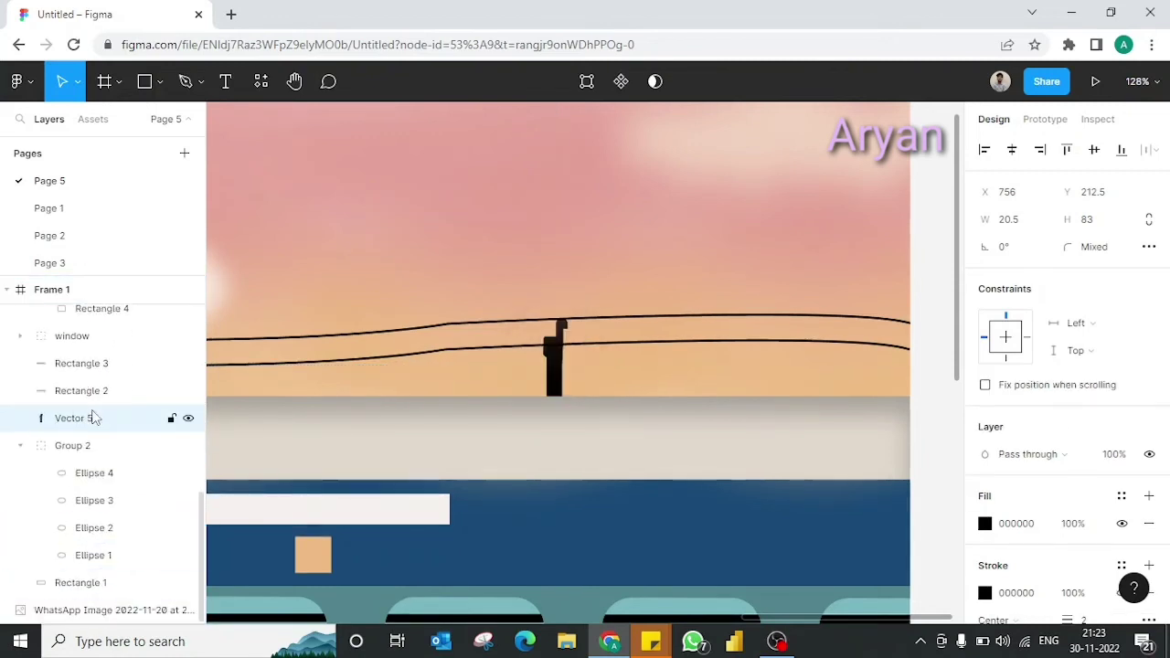
{"action": "left_click", "coordinate": [95, 500]}
- Narrow the pole further by moving its left edge right
{"action": "scroll", "coordinate": [393, 402], "scroll_direction": "down", "scroll_amount": 3}
{"action": "scroll", "coordinate": [420, 388], "scroll_direction": "left", "scroll_amount": 5}
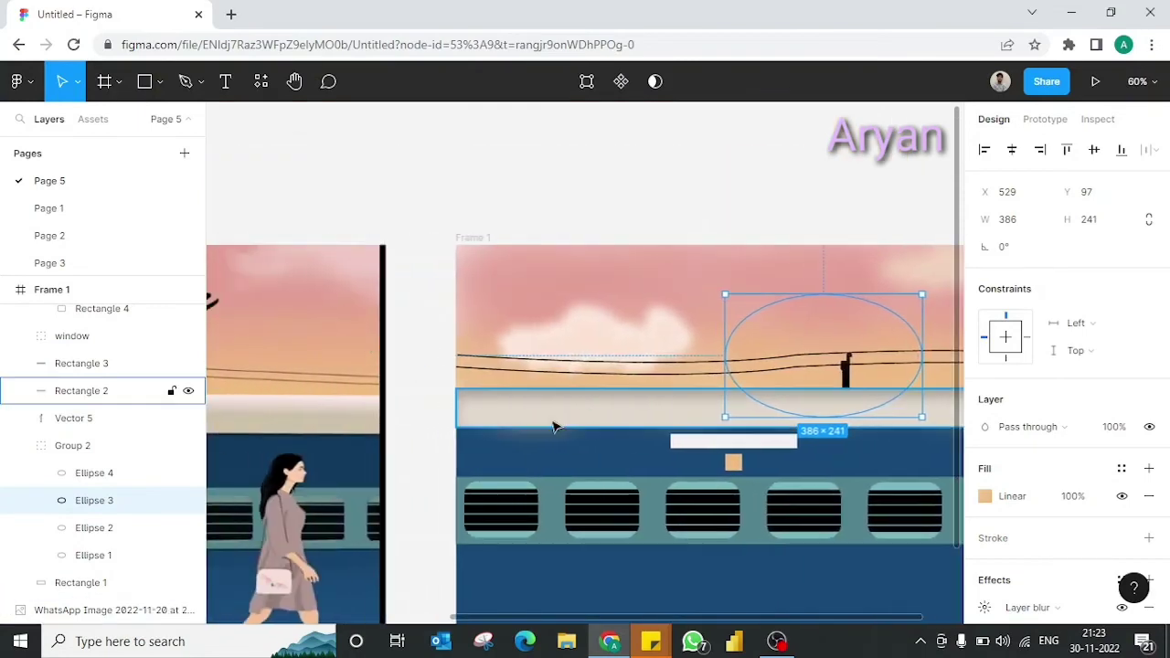
{"action": "scroll", "coordinate": [860, 391], "scroll_direction": "up", "scroll_amount": 5}
{"action": "double_click", "coordinate": [822, 387]}
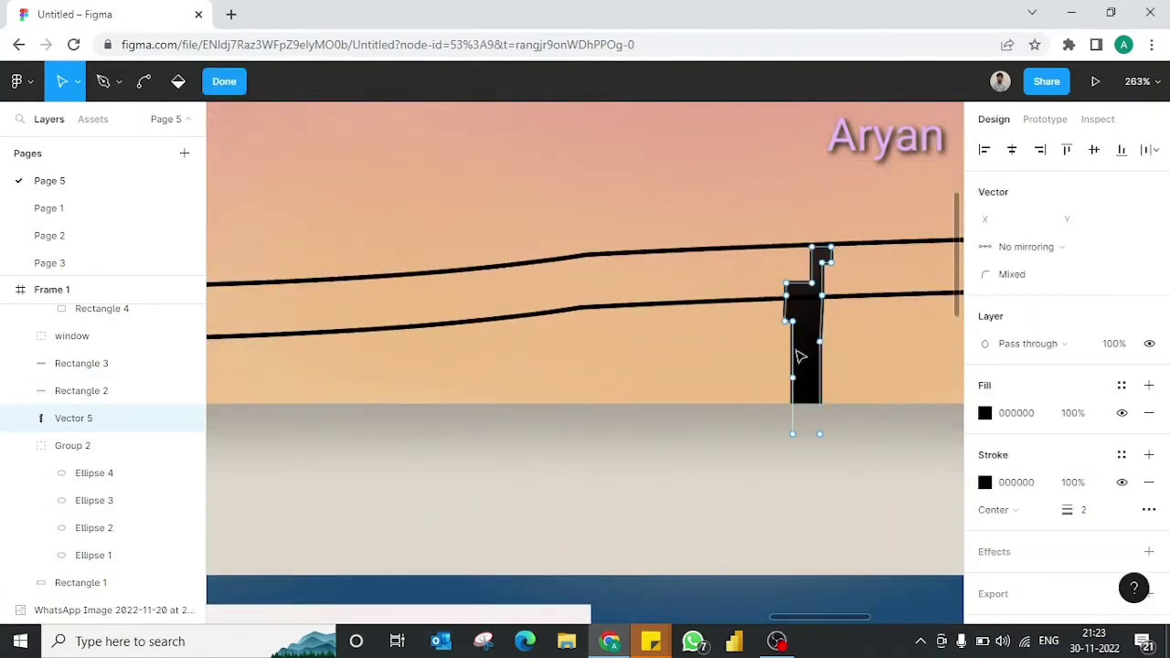
{"action": "left_click_drag", "start_coordinate": [798, 360], "coordinate": [807, 360]}
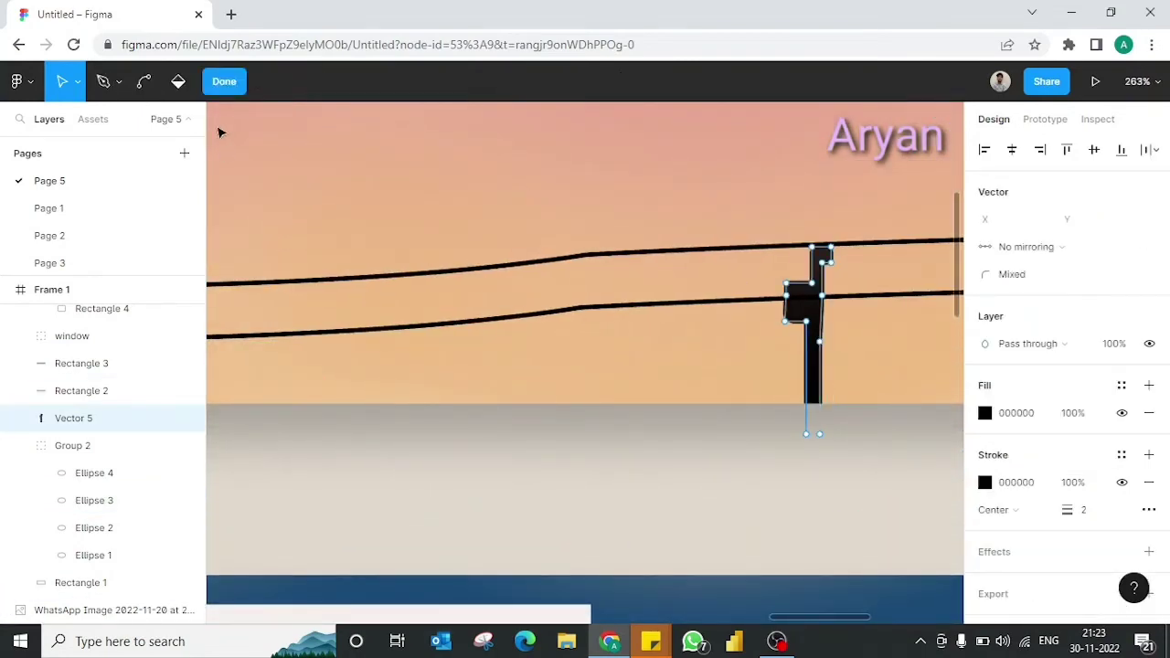
{"action": "key", "text": "Escape"}
{"action": "scroll", "coordinate": [400, 254], "scroll_direction": "down", "scroll_amount": 5}
{"action": "scroll", "coordinate": [762, 272], "scroll_direction": "down", "scroll_amount": 3}
{"action": "scroll", "coordinate": [763, 274], "scroll_direction": "down", "scroll_amount": 3}
{"action": "key", "text": "Escape"}
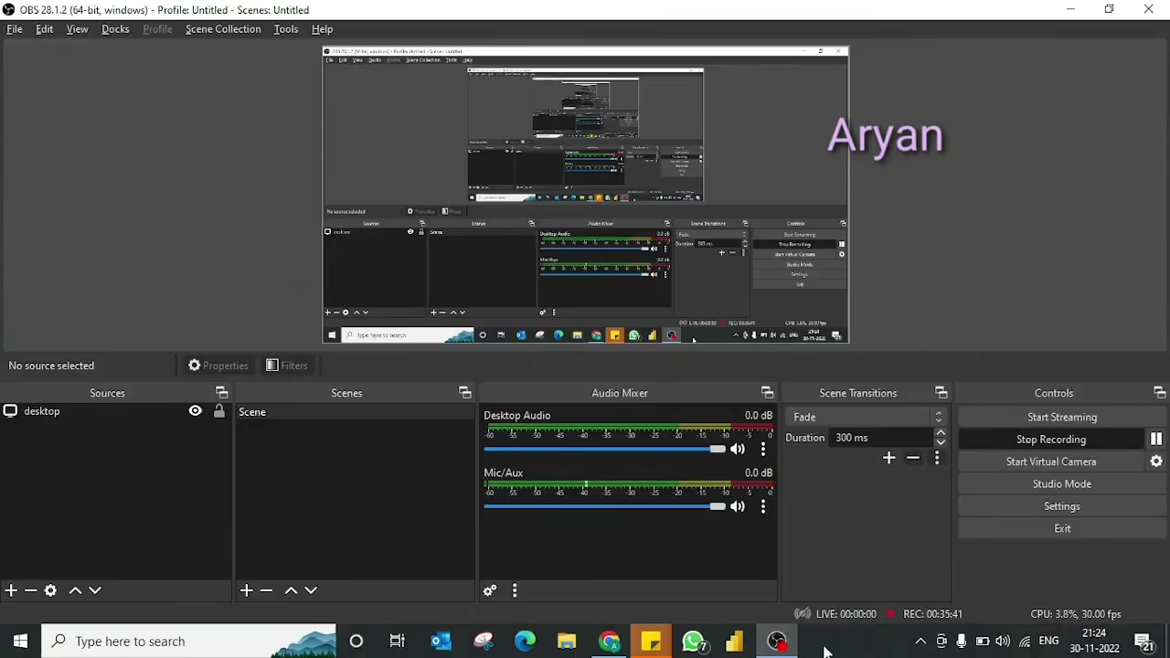
- Draw a short line with stroke weight 3 on the train's white sign
{"action": "left_click", "coordinate": [777, 642]}
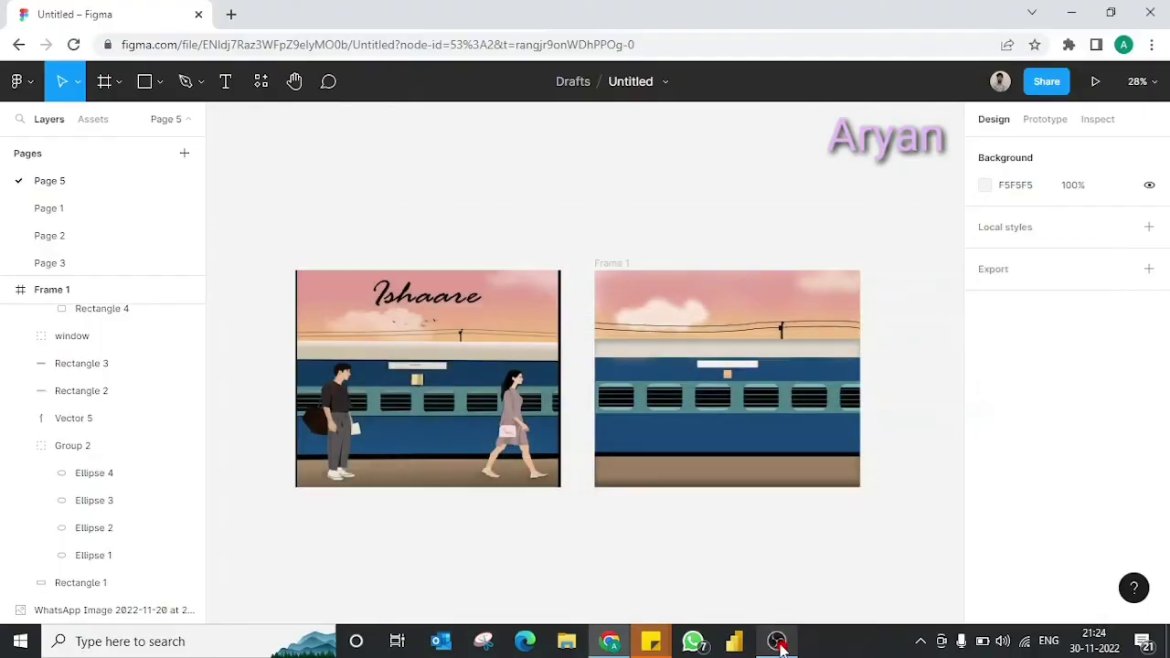
{"action": "scroll", "coordinate": [689, 559], "scroll_direction": "up", "scroll_amount": 3}
{"action": "scroll", "coordinate": [700, 591], "scroll_direction": "up", "scroll_amount": 1}
{"action": "key", "text": "l"}
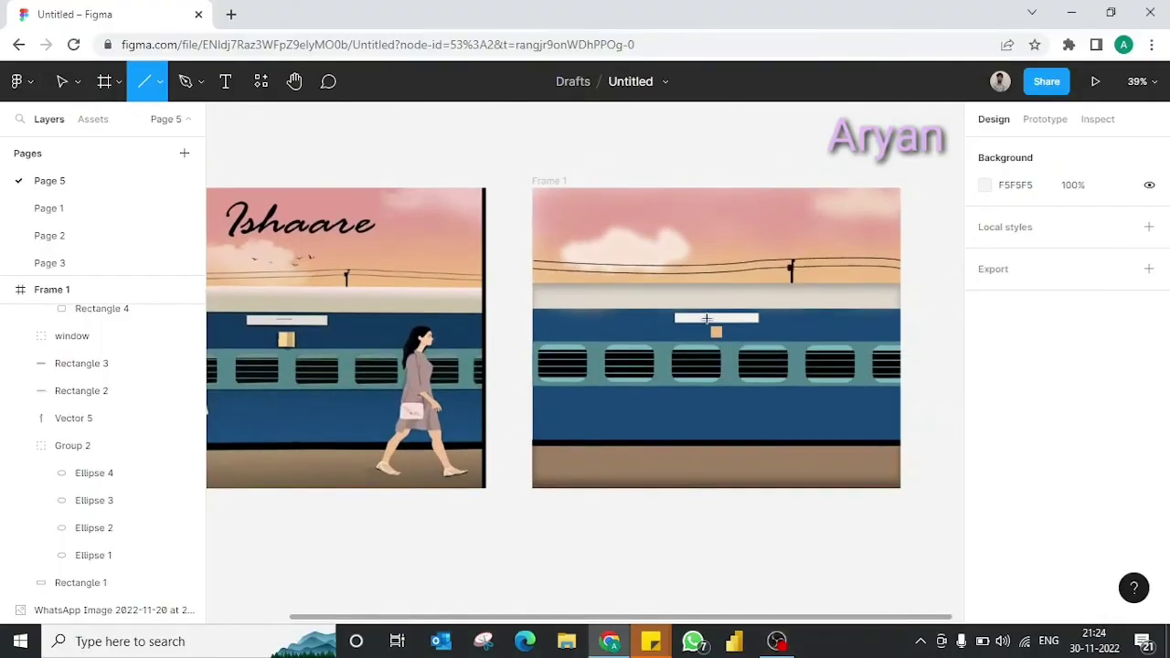
{"action": "left_click_drag", "start_coordinate": [704, 315], "coordinate": [729, 315]}
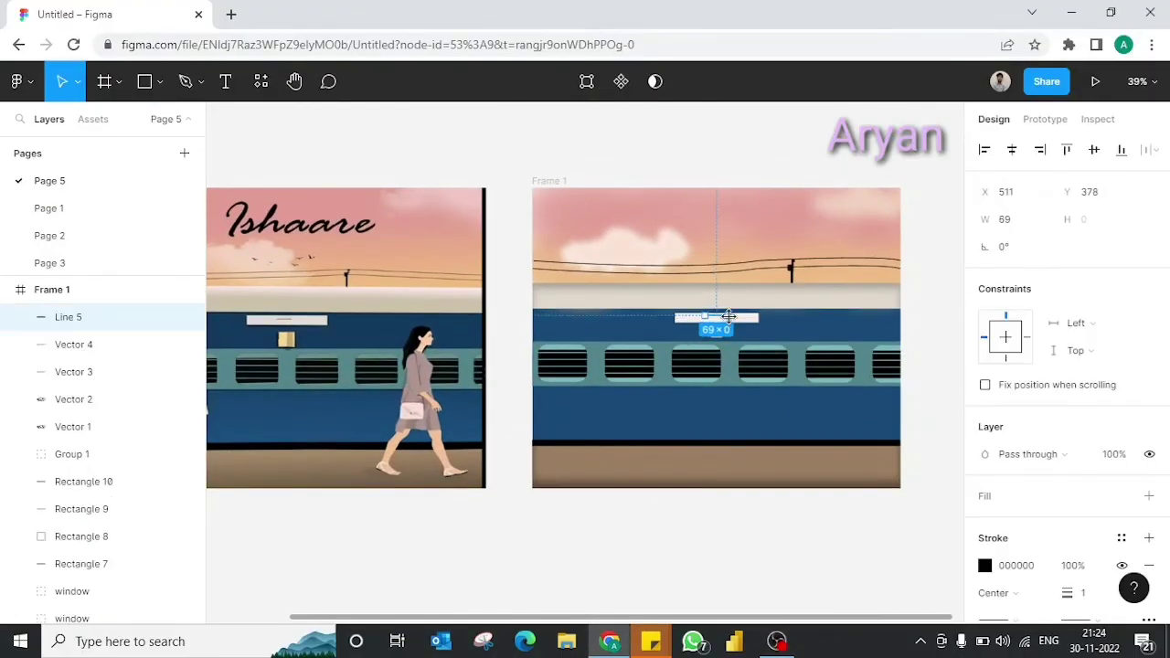
{"action": "left_click_drag", "start_coordinate": [1066, 592], "coordinate": [1070, 593]}
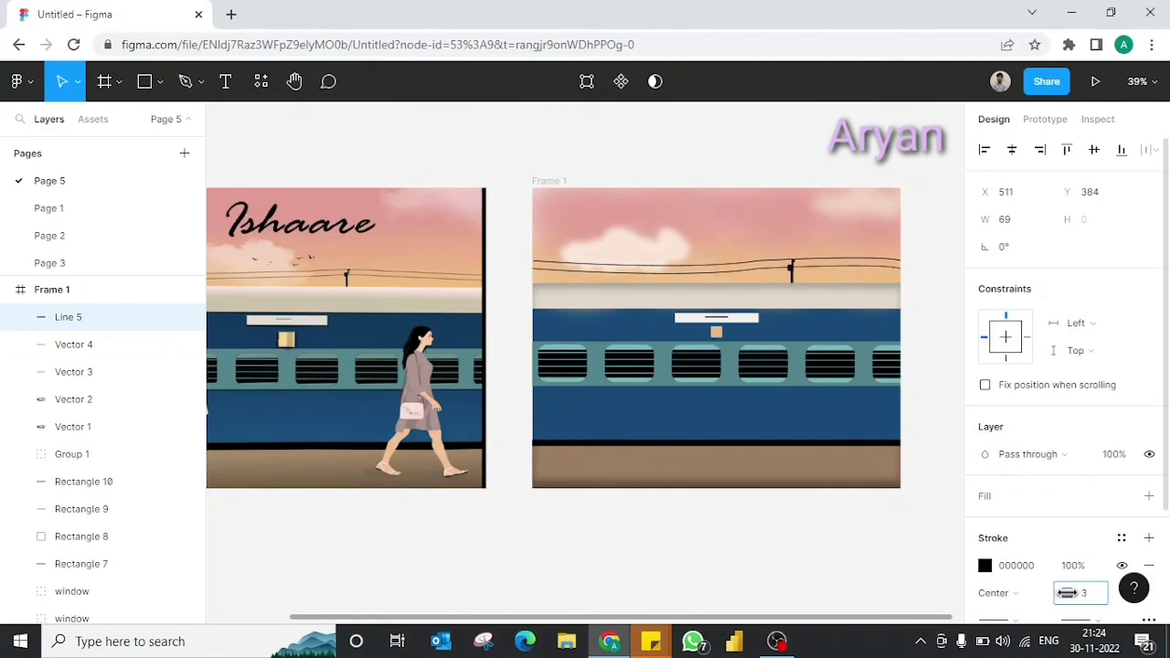
{"action": "left_click", "coordinate": [875, 560]}
- Add the Ishaare title text in Frame 1's sky at font size 128
{"action": "scroll", "coordinate": [700, 457], "scroll_direction": "up", "scroll_amount": 2}
{"action": "scroll", "coordinate": [700, 457], "scroll_direction": "left", "scroll_amount": 2}
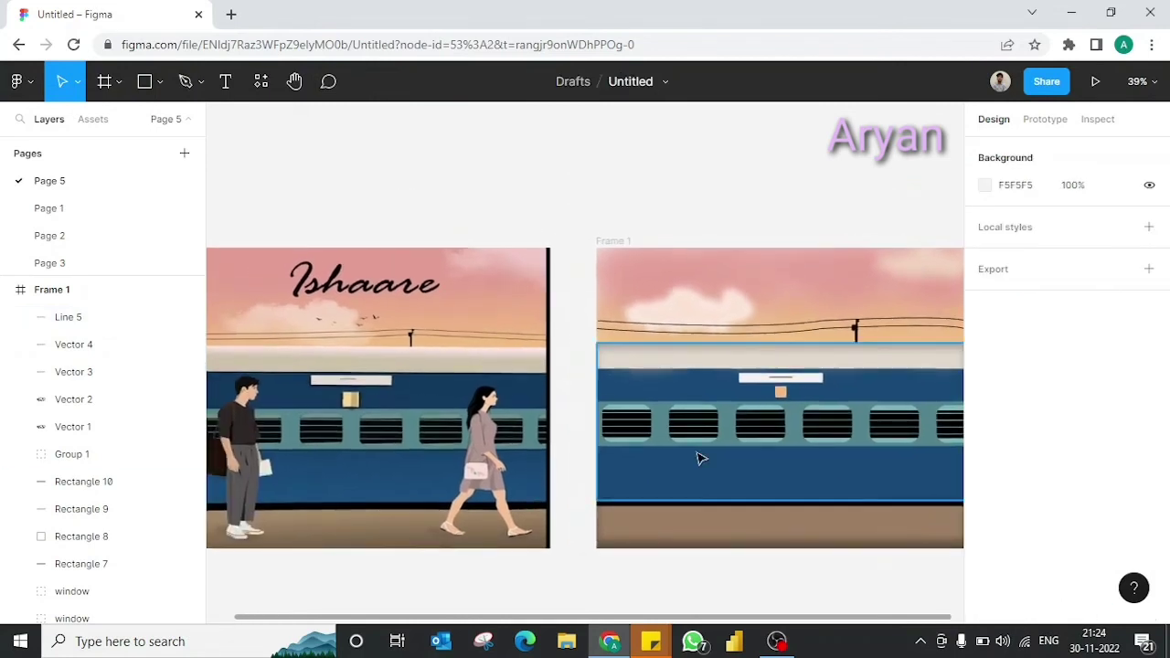
{"action": "key", "text": "t"}
{"action": "left_click", "coordinate": [780, 279]}
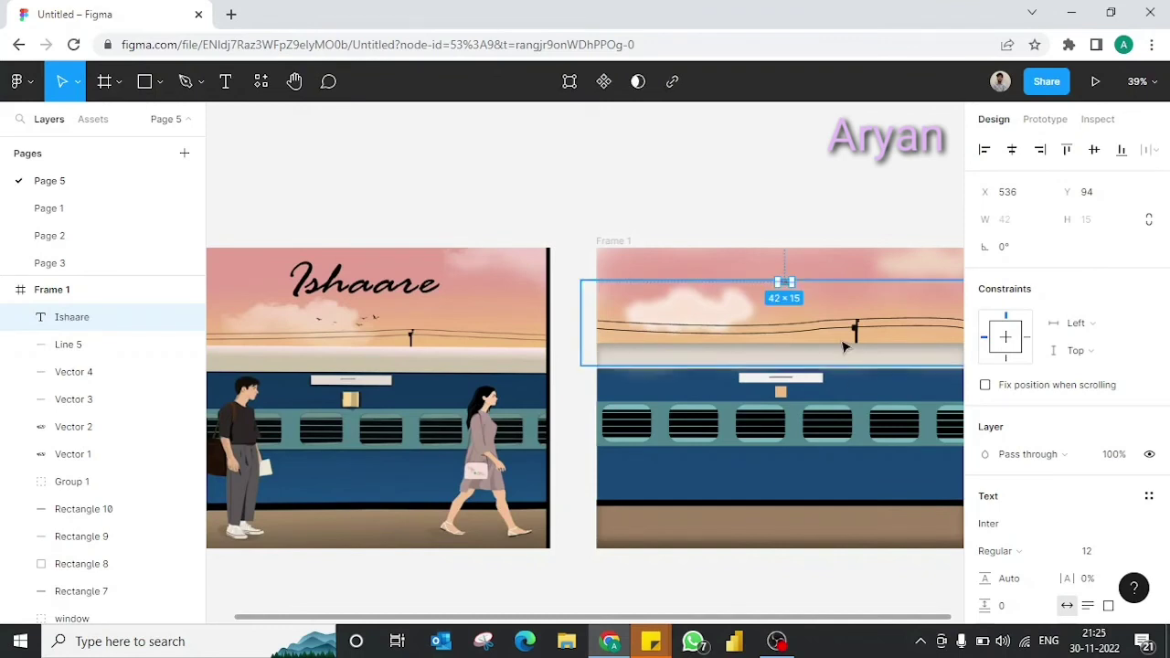
{"action": "scroll", "coordinate": [1052, 439], "scroll_direction": "down", "scroll_amount": 3}
{"action": "left_click", "coordinate": [1086, 314]}
{"action": "left_click", "coordinate": [1109, 574]}
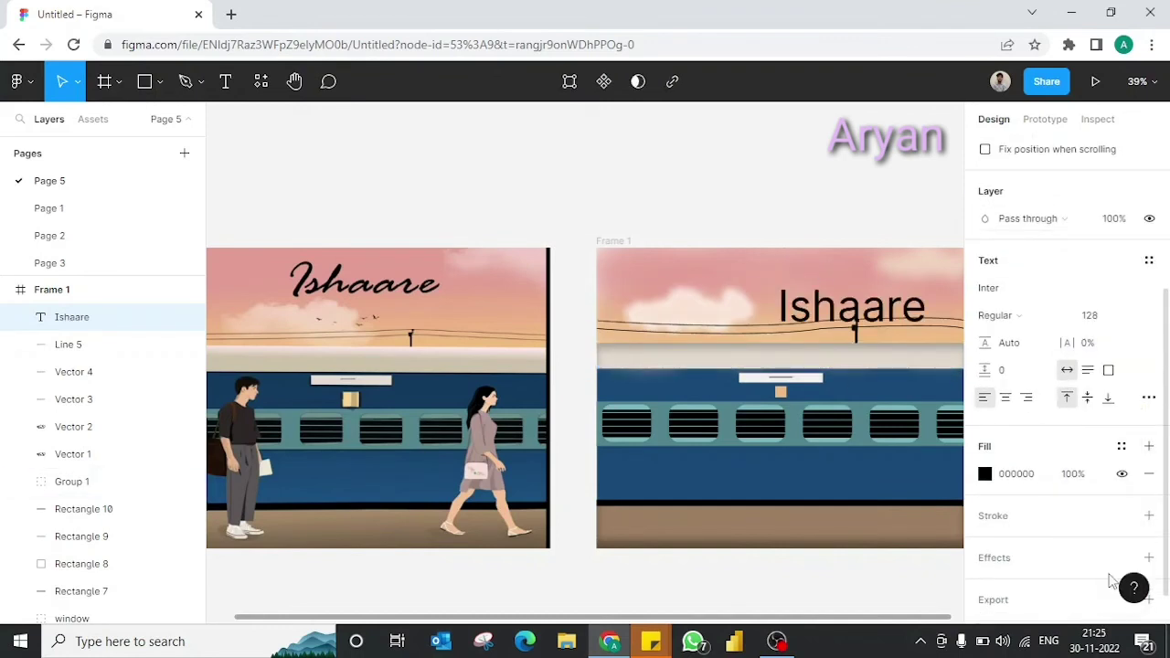
- Move the Ishaare title up and to the left in the frame
{"action": "left_click_drag", "start_coordinate": [870, 307], "coordinate": [843, 291]}
{"action": "scroll", "coordinate": [841, 290], "scroll_direction": "right", "scroll_amount": 3}
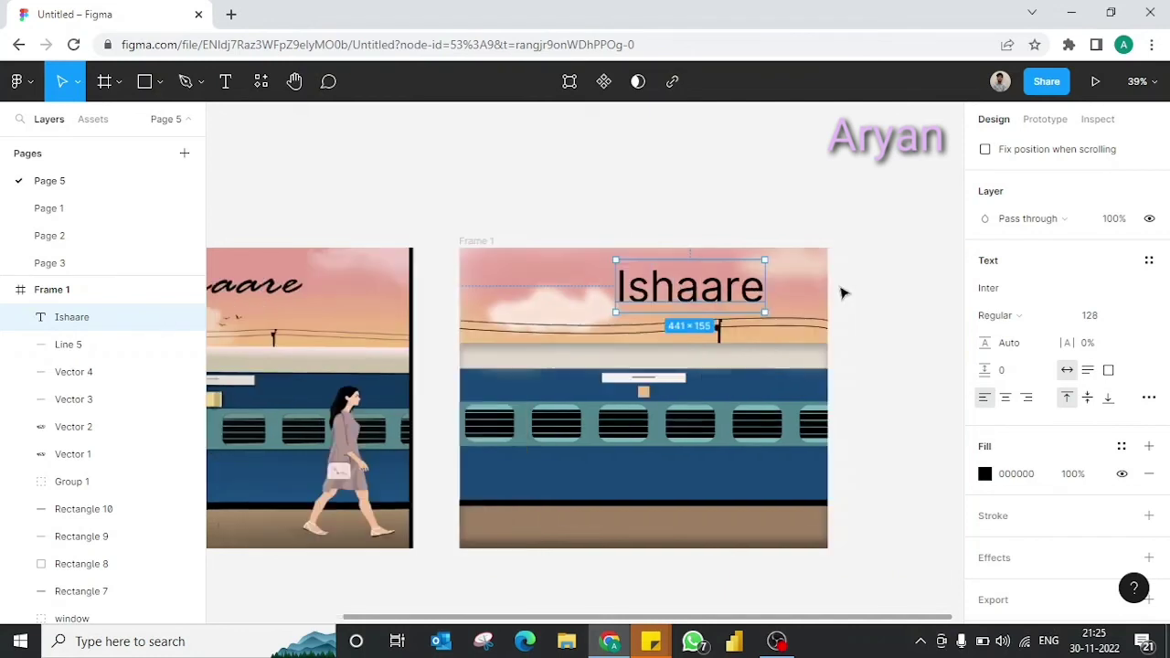
{"action": "scroll", "coordinate": [841, 290], "scroll_direction": "down", "scroll_amount": 1}
{"action": "left_click_drag", "start_coordinate": [706, 289], "coordinate": [660, 291]}
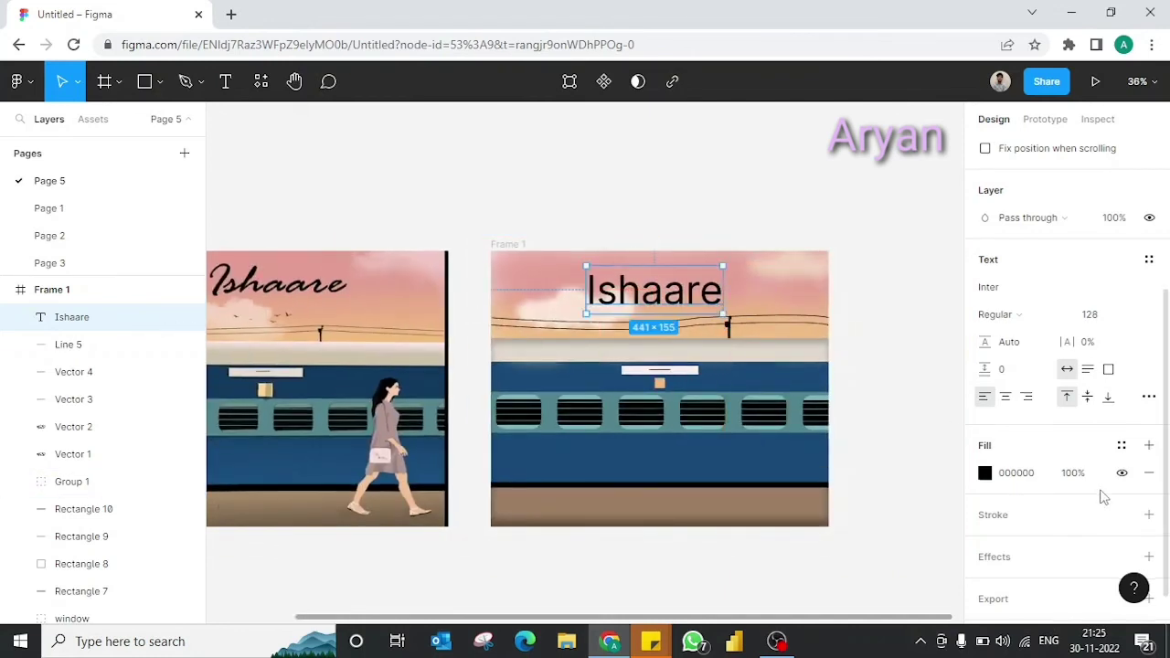
{"action": "scroll", "coordinate": [1092, 365], "scroll_direction": "up", "scroll_amount": 1}
{"action": "scroll", "coordinate": [1051, 427], "scroll_direction": "down", "scroll_amount": 3}
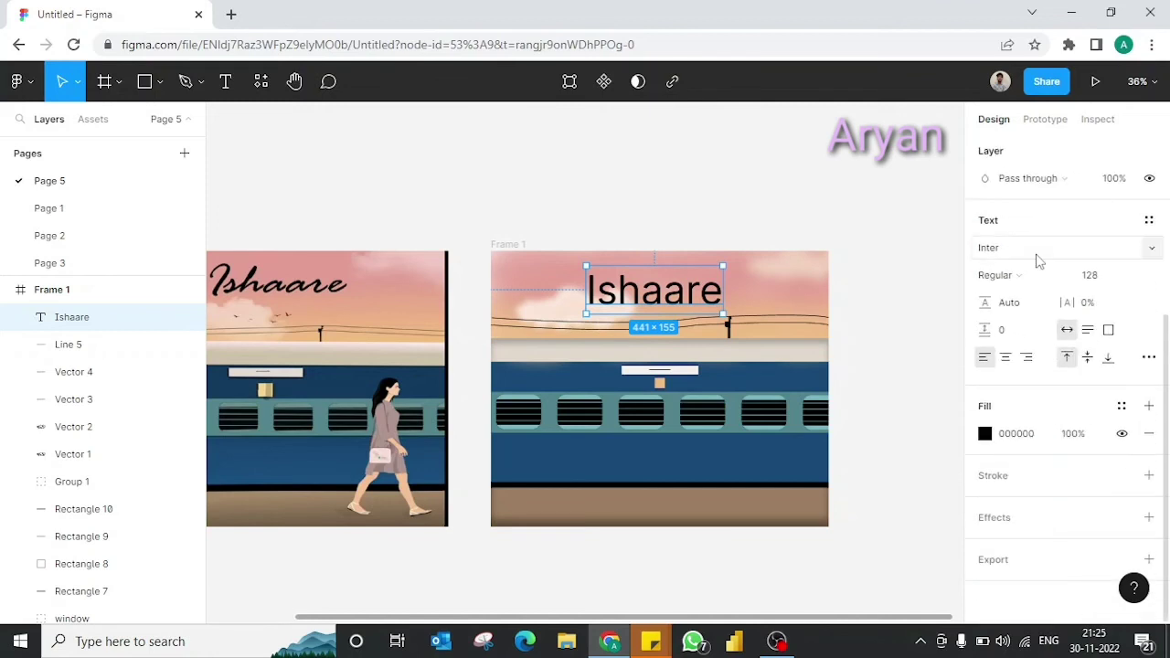
{"action": "scroll", "coordinate": [1042, 335], "scroll_direction": "up", "scroll_amount": 1}
- Try the Cuprum and Cutive Mono fonts on the title
{"action": "left_click", "coordinate": [1104, 259]}
{"action": "type", "text": "Cu"}
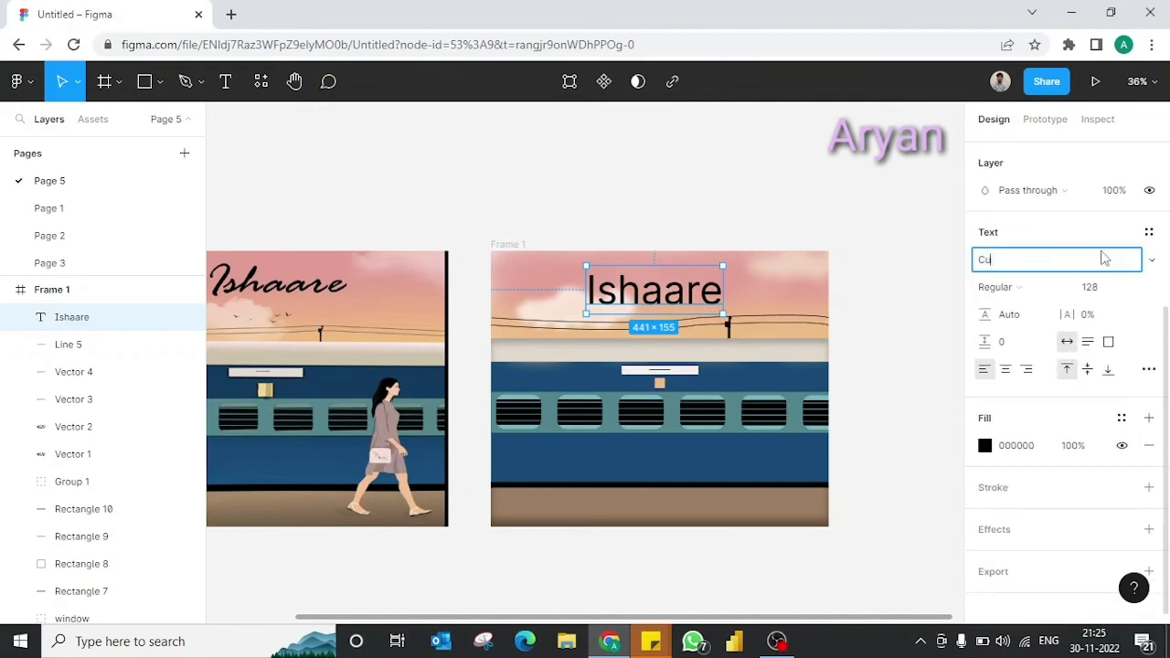
{"action": "type", "text": "prum"}
{"action": "key", "text": "Return"}
{"action": "left_click", "coordinate": [1155, 259]}
{"action": "key", "text": "Down"}
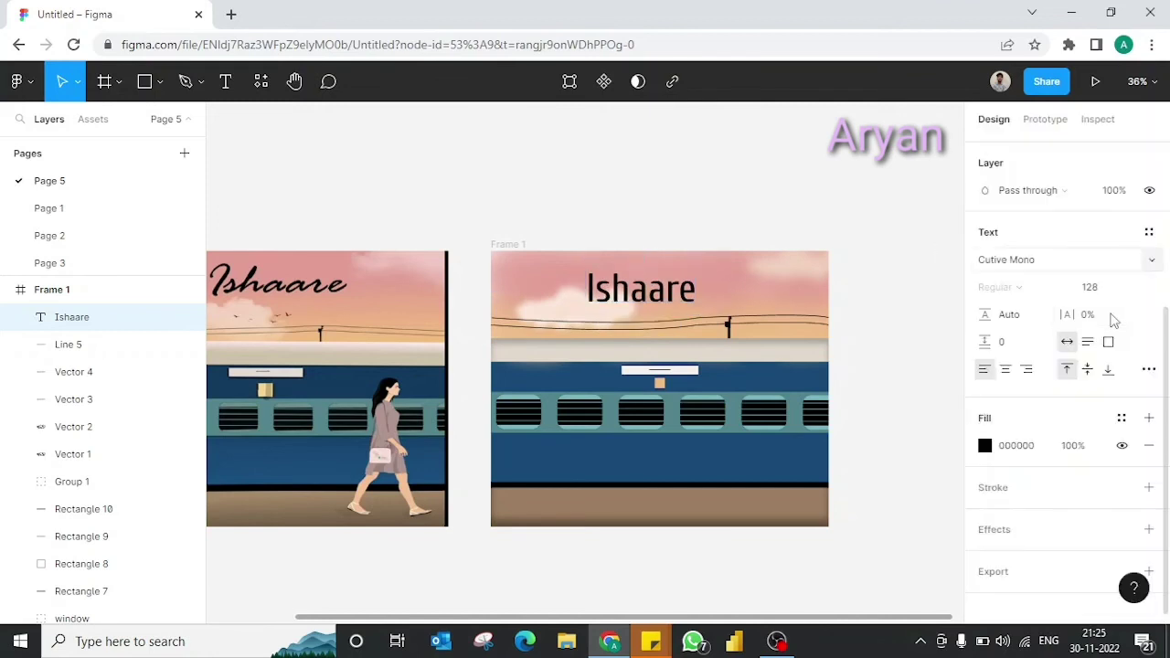
{"action": "key", "text": "Down"}
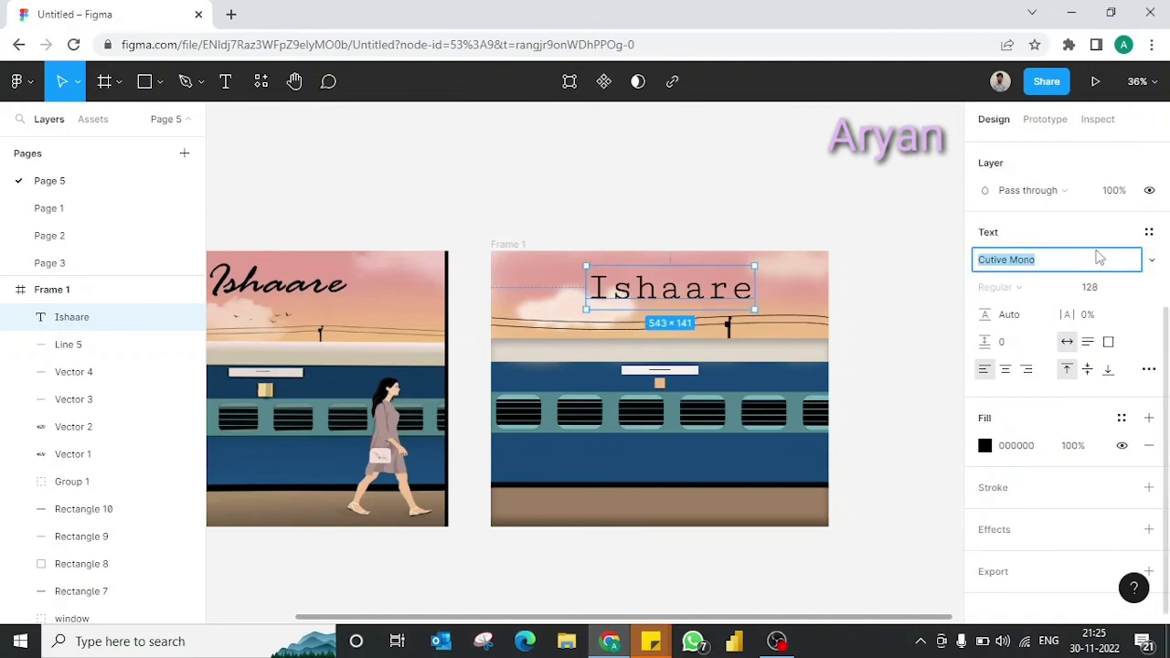
- Try further fonts on the title, including Caesar Dressing and Calistoga
{"action": "left_click", "coordinate": [1150, 262]}
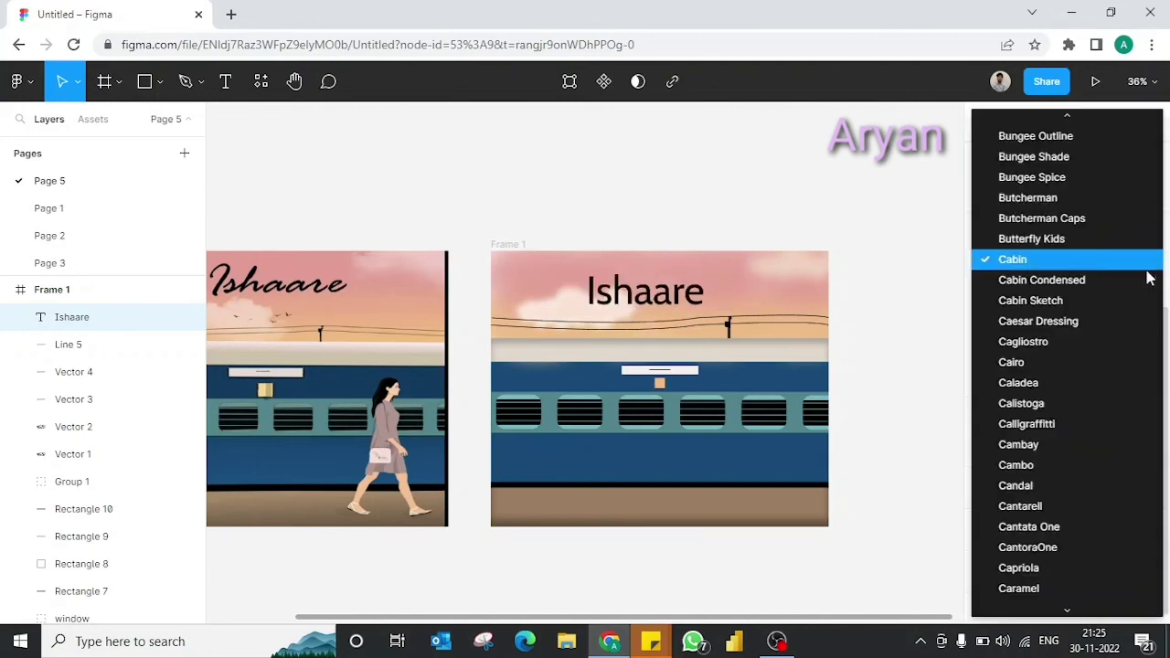
{"action": "key", "text": "Down"}
{"action": "key", "text": "Down"}
{"action": "key", "text": "Down"}
{"action": "key", "text": "Return"}
{"action": "left_click", "coordinate": [1150, 262]}
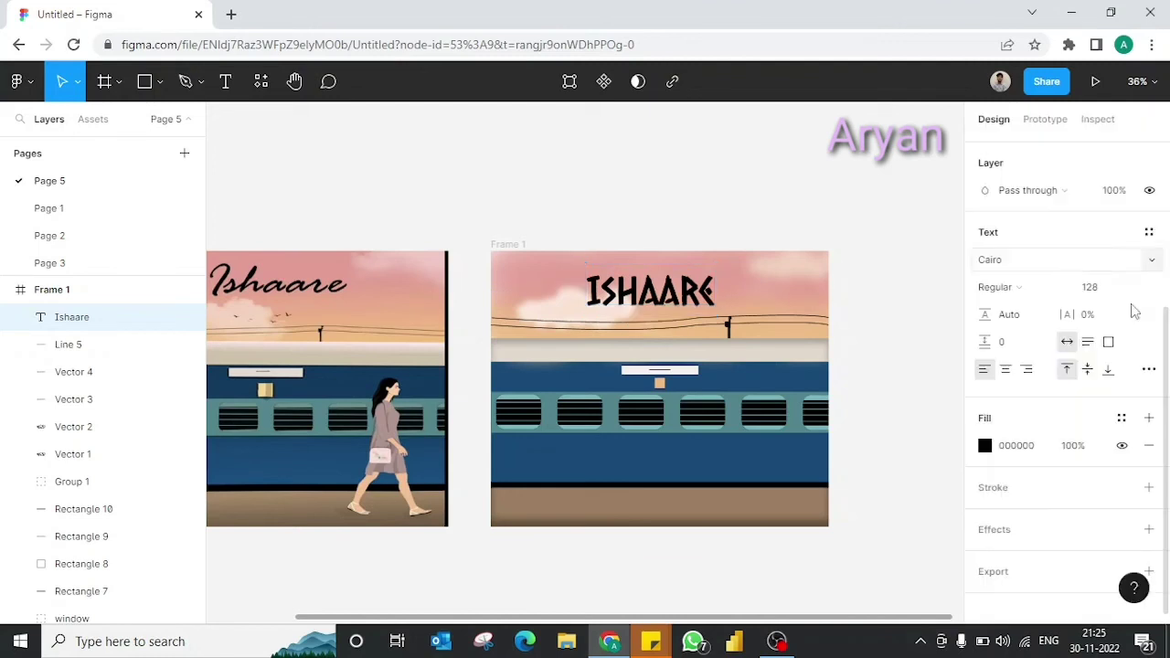
{"action": "key", "text": "Down"}
{"action": "key", "text": "Down"}
{"action": "key", "text": "Down"}
{"action": "key", "text": "Down"}
{"action": "key", "text": "Return"}
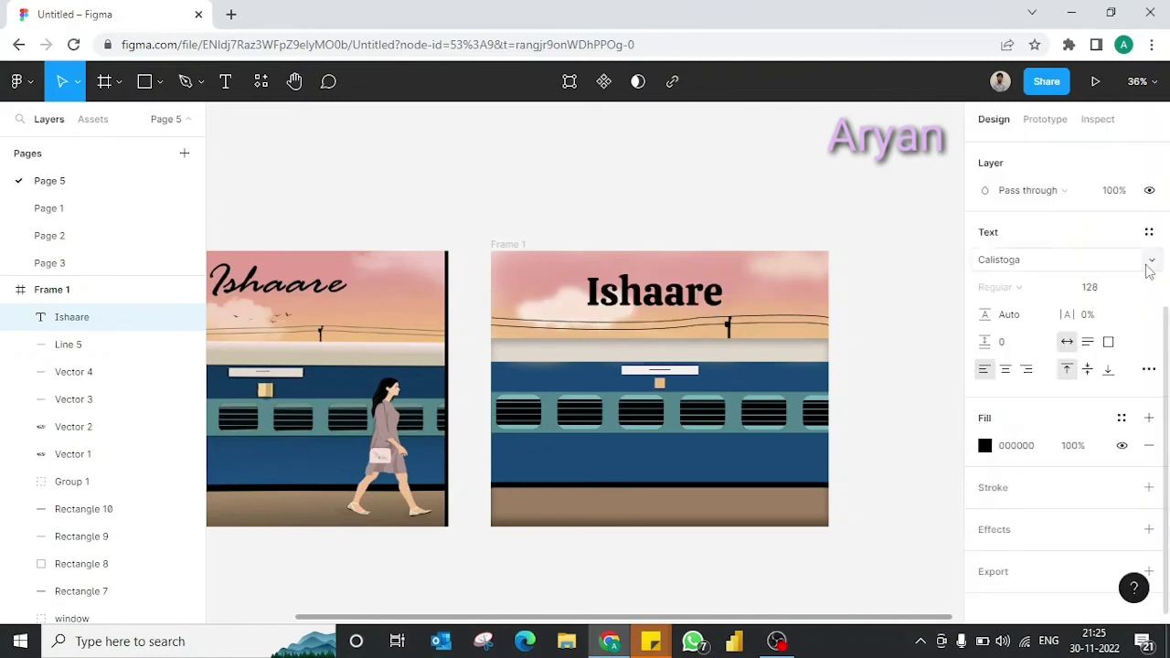
{"action": "key", "text": "Down"}
{"action": "key", "text": "Down"}
- Switch the title to the Caramel font and make its text box hug the text width
{"action": "scroll", "coordinate": [1147, 316], "scroll_direction": "up", "scroll_amount": 3}
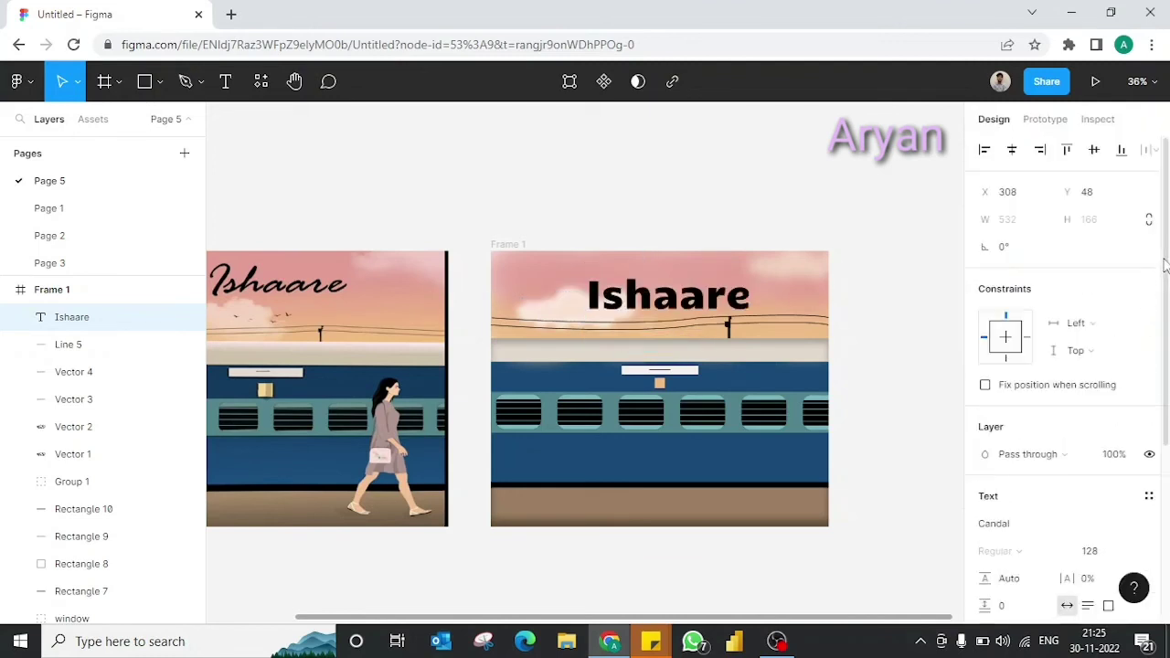
{"action": "scroll", "coordinate": [1116, 421], "scroll_direction": "down", "scroll_amount": 1}
{"action": "scroll", "coordinate": [1103, 360], "scroll_direction": "down", "scroll_amount": 2}
{"action": "left_click", "coordinate": [1006, 279]}
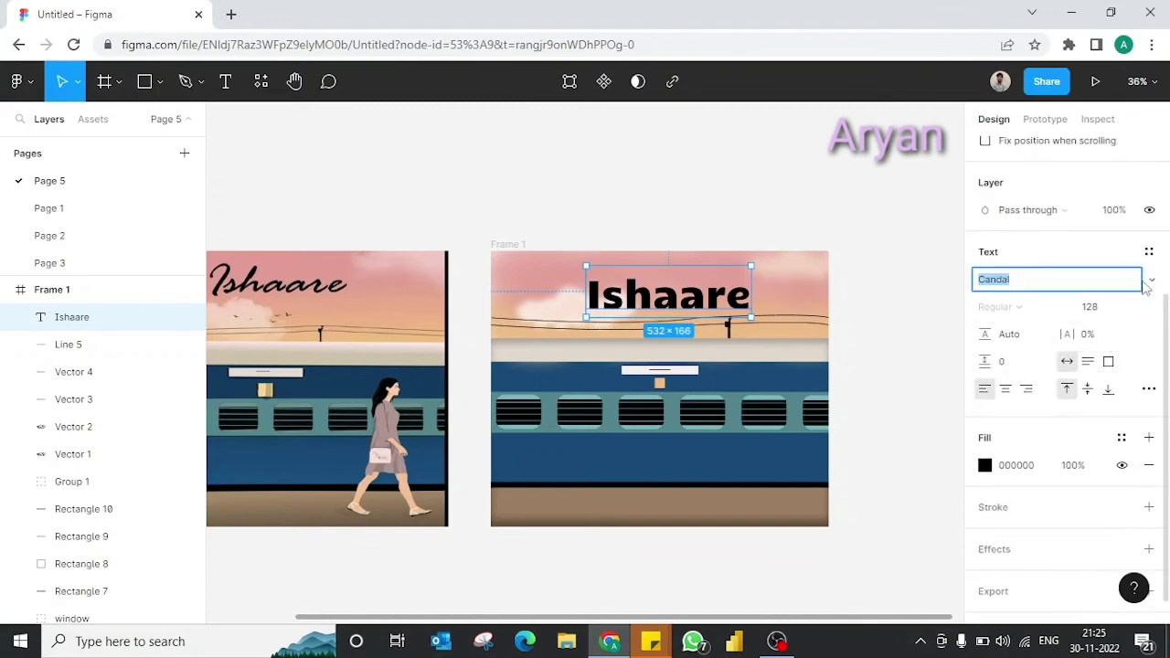
{"action": "left_click", "coordinate": [1108, 384]}
{"action": "scroll", "coordinate": [809, 299], "scroll_direction": "left", "scroll_amount": 2}
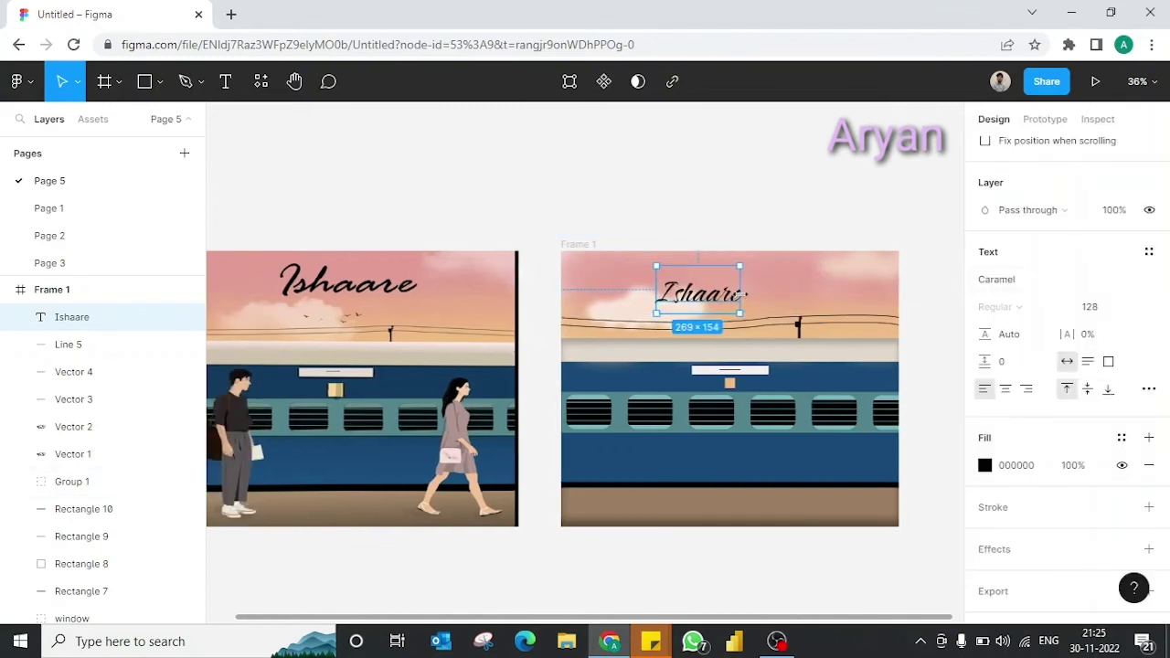
{"action": "left_click_drag", "start_coordinate": [740, 293], "coordinate": [780, 293]}
{"action": "double_click", "coordinate": [780, 293]}
- Set the title's font size to 180 and reposition it in the frame
{"action": "scroll", "coordinate": [1099, 484], "scroll_direction": "down", "scroll_amount": 1}
{"action": "left_click", "coordinate": [1131, 278]}
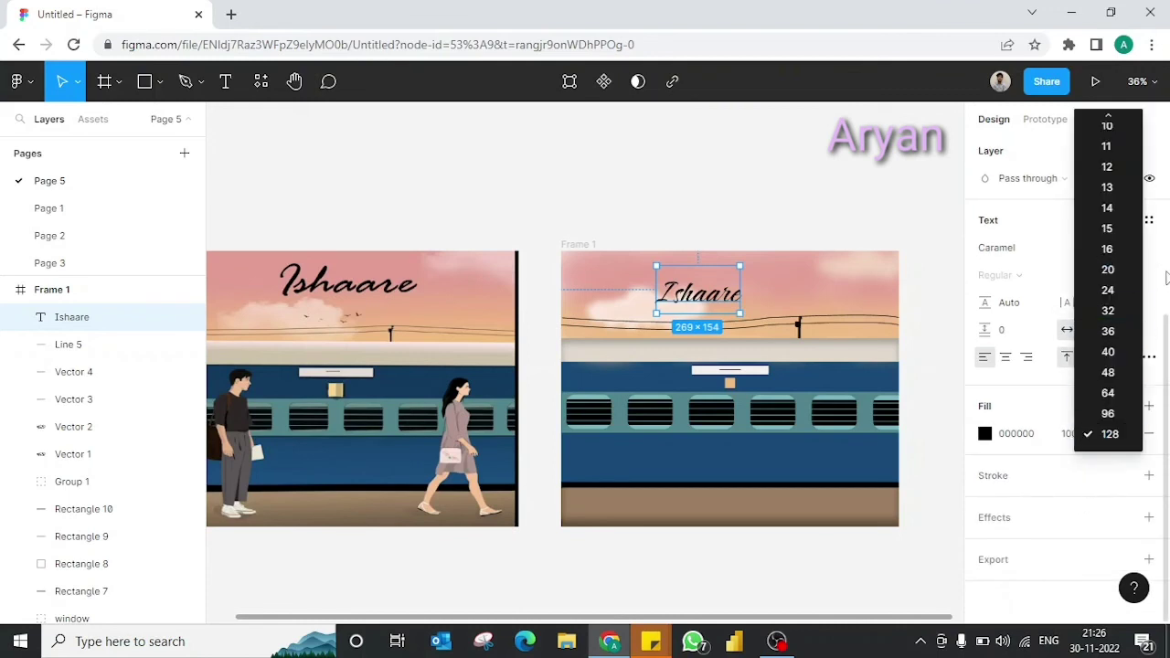
{"action": "left_click", "coordinate": [1104, 282]}
{"action": "type", "text": "180"}
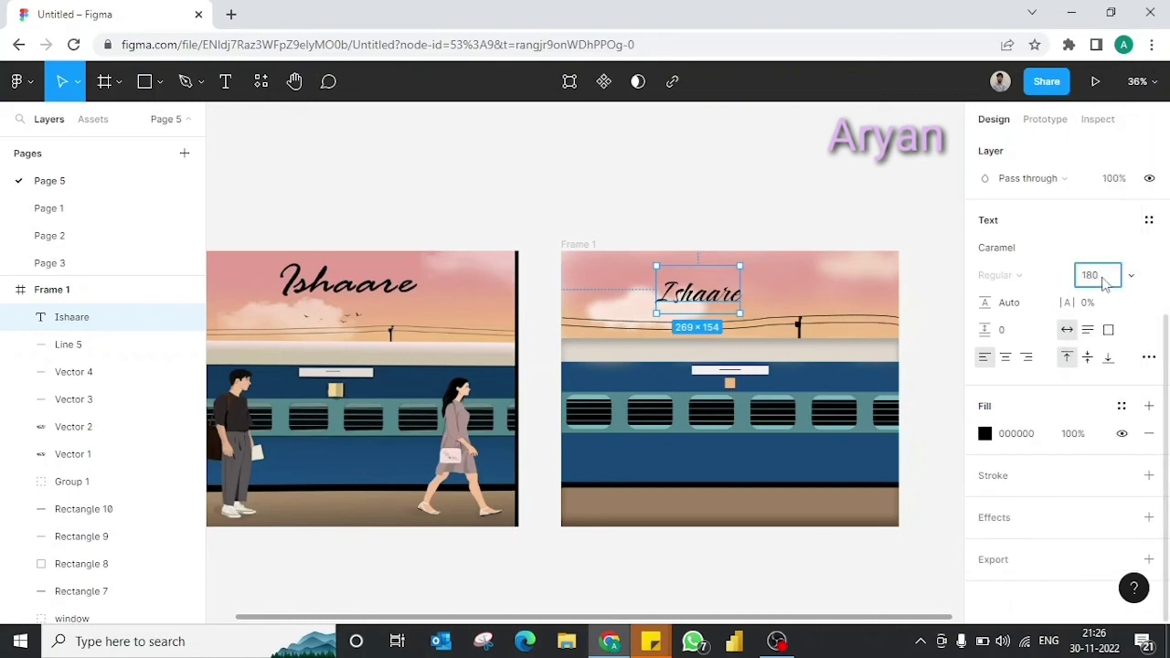
{"action": "key", "text": "Return"}
{"action": "left_click_drag", "start_coordinate": [701, 307], "coordinate": [722, 285]}
- Shift the Ishaare title a few pixels lower so it sits centred across the sky
{"action": "left_click", "coordinate": [754, 214]}
{"action": "scroll", "coordinate": [759, 203], "scroll_direction": "down", "scroll_amount": 3}
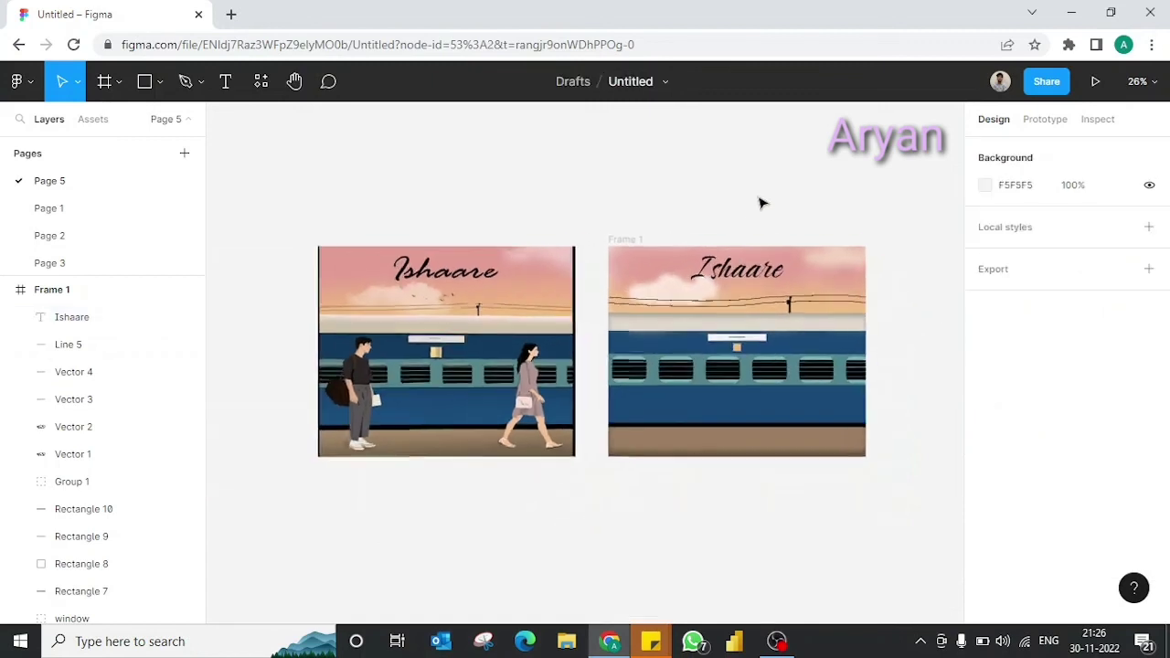
{"action": "scroll", "coordinate": [759, 202], "scroll_direction": "up", "scroll_amount": 2}
{"action": "left_click", "coordinate": [771, 298]}
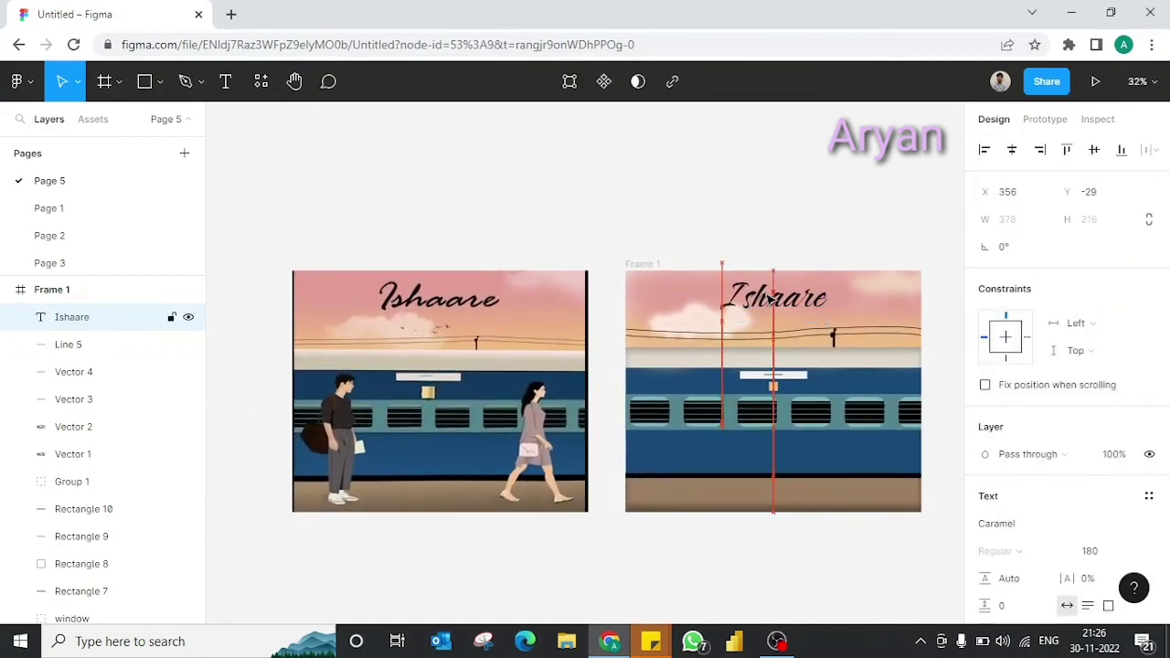
{"action": "left_click_drag", "start_coordinate": [771, 299], "coordinate": [770, 301]}
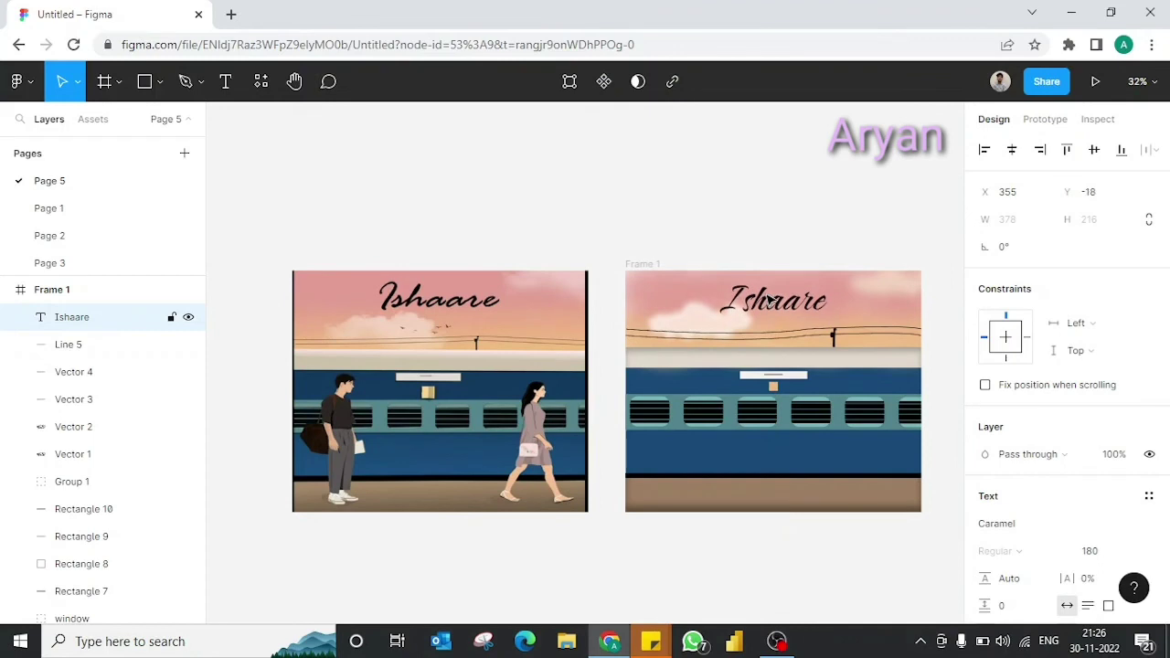
{"action": "left_click", "coordinate": [814, 220]}
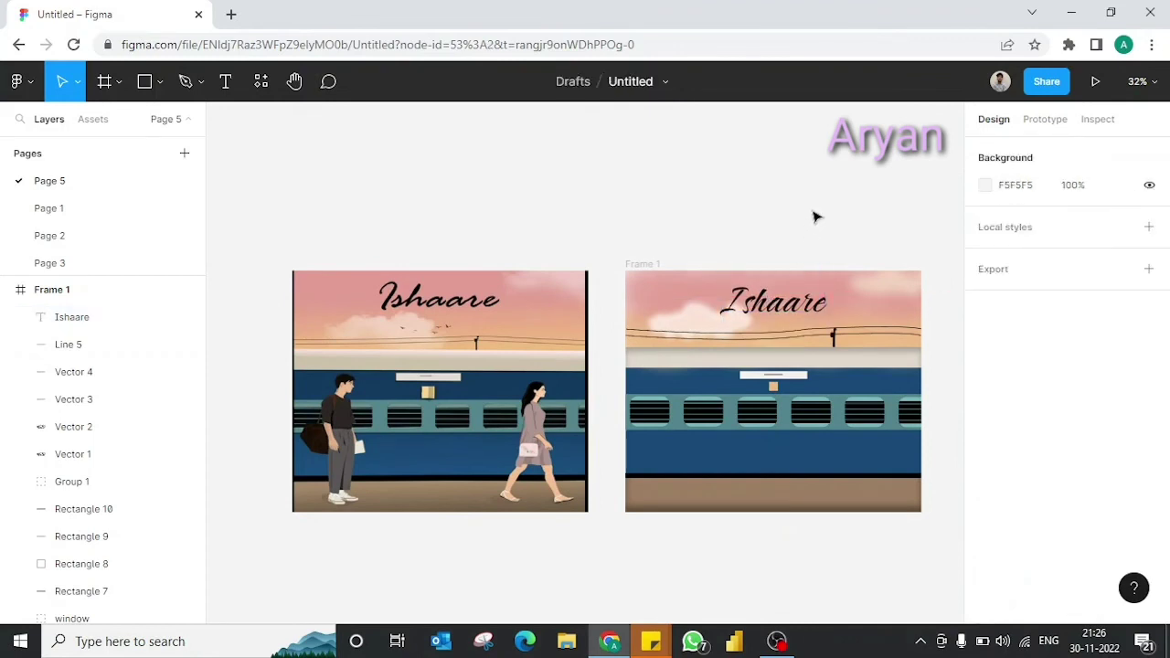
- Draw a V-shaped path below the frames with stroke weight 13 and rounded corners
{"action": "key", "text": "p"}
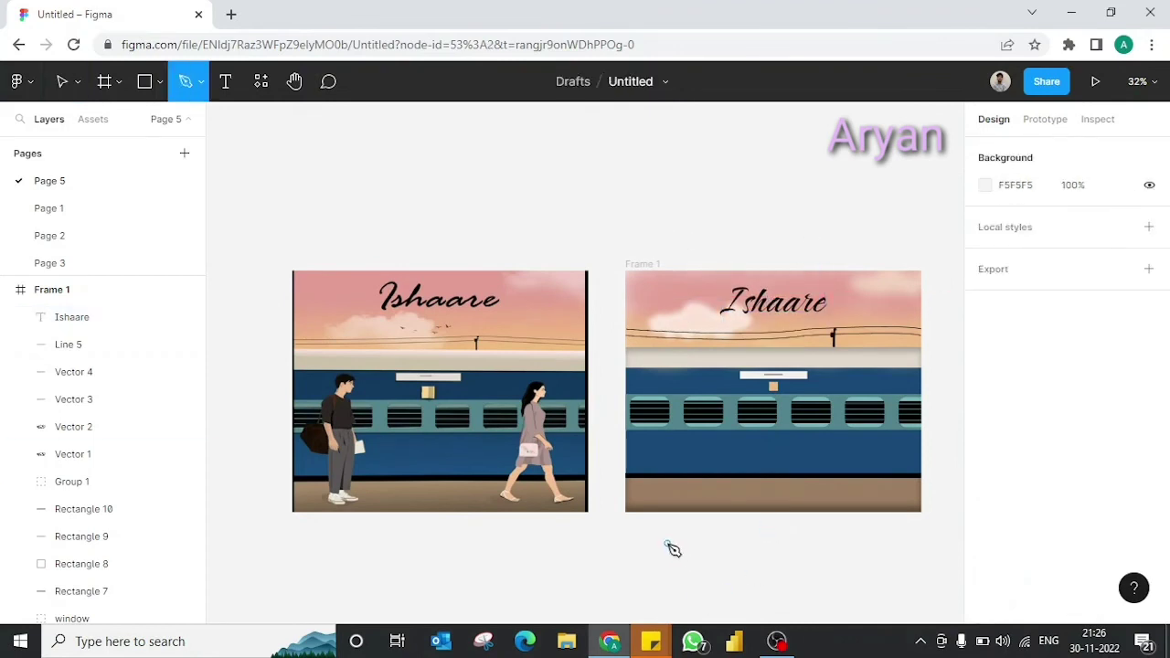
{"action": "left_click", "coordinate": [668, 544]}
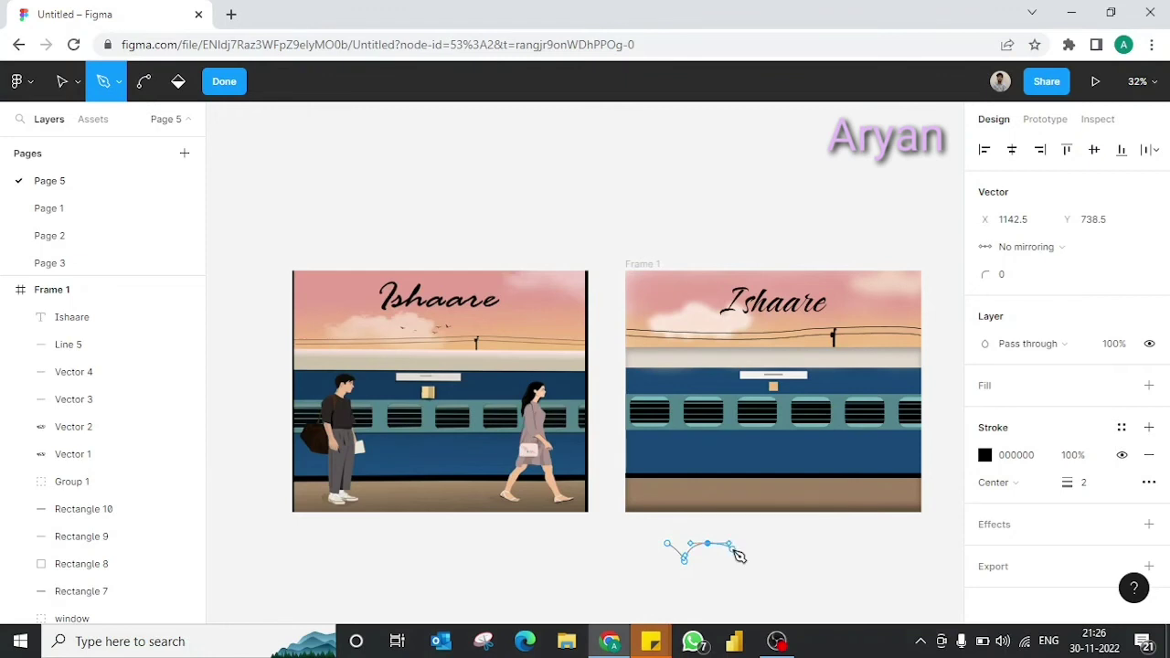
{"action": "key", "text": "Escape"}
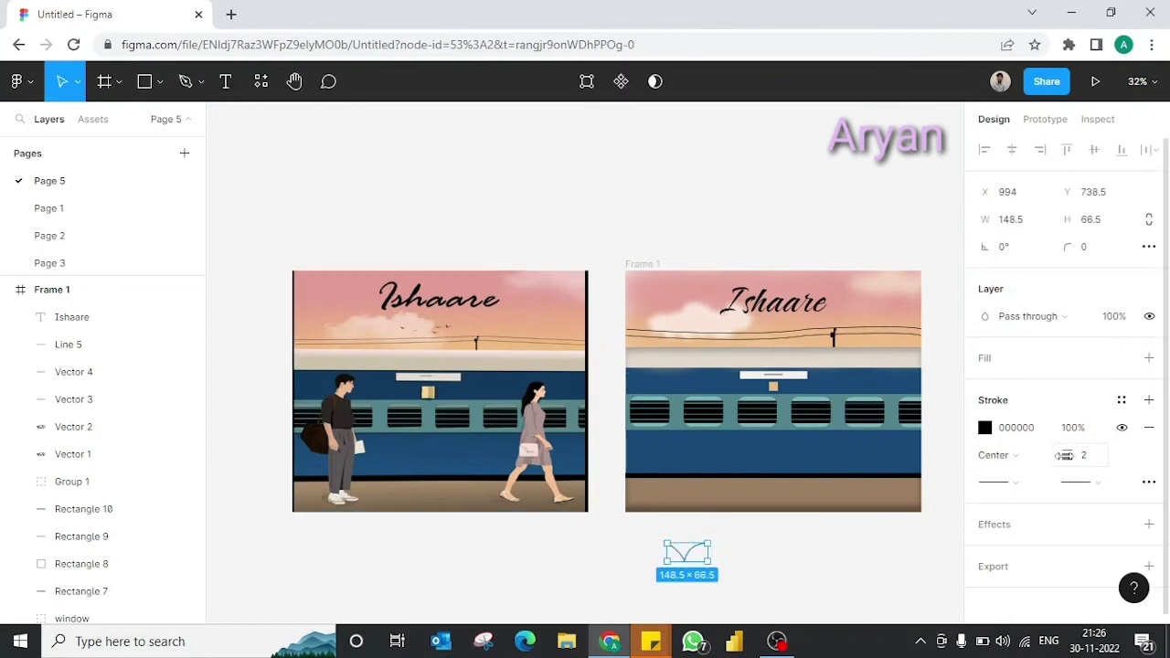
{"action": "left_click_drag", "start_coordinate": [1067, 456], "coordinate": [1079, 457]}
{"action": "mouse_move", "coordinate": [1068, 247]}
{"action": "left_mouse_down"}
{"action": "mouse_move", "coordinate": [1151, 248]}
{"action": "mouse_move", "coordinate": [1060, 251]}
{"action": "mouse_move", "coordinate": [1047, 273]}
{"action": "left_mouse_up"}
- Fine-tune the bird's corner rounding and move it into the right frame's sky
{"action": "double_click", "coordinate": [712, 551]}
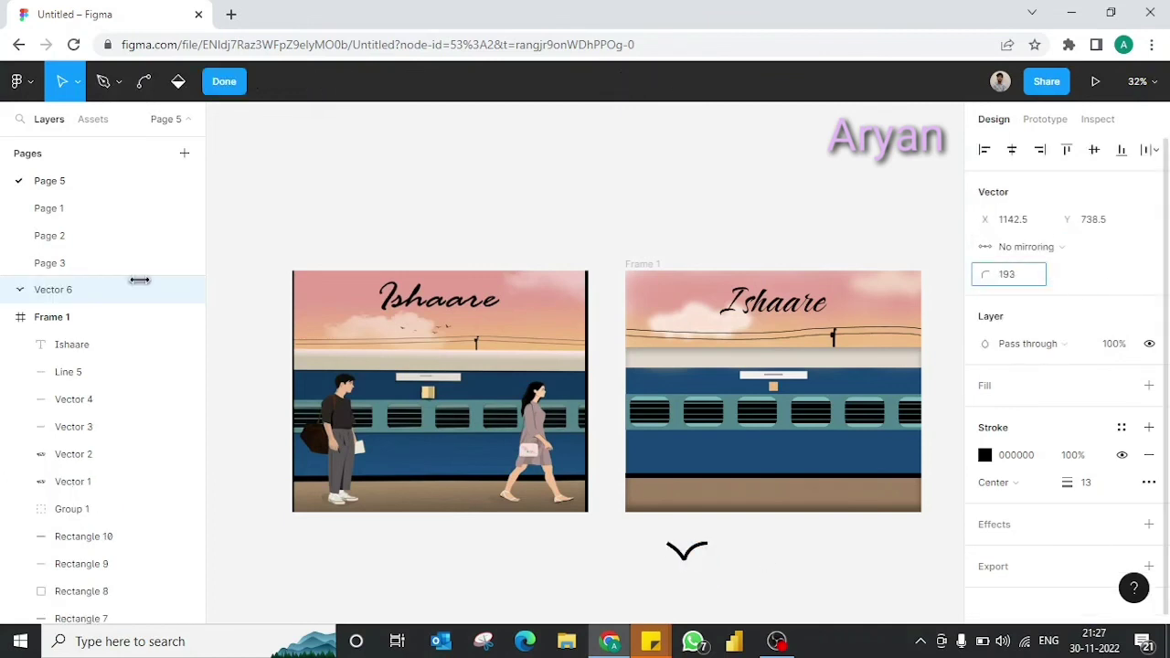
{"action": "left_click_drag", "start_coordinate": [139, 279], "coordinate": [1075, 375]}
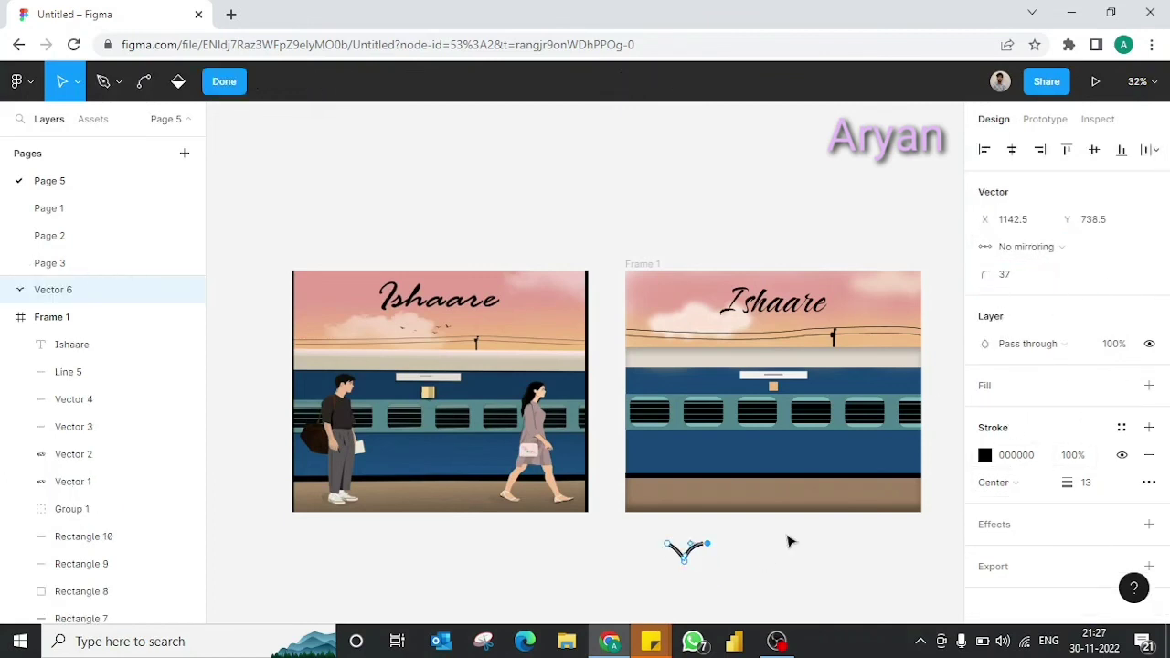
{"action": "left_click_drag", "start_coordinate": [986, 274], "coordinate": [1044, 279]}
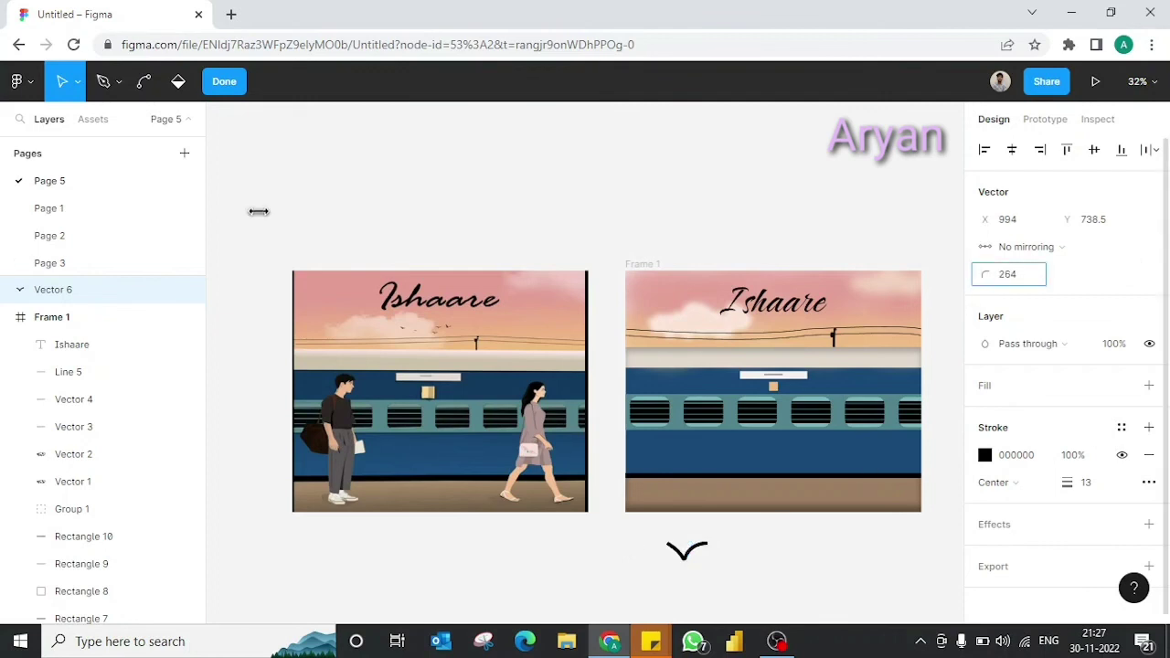
{"action": "left_click_drag", "start_coordinate": [259, 211], "coordinate": [334, 128]}
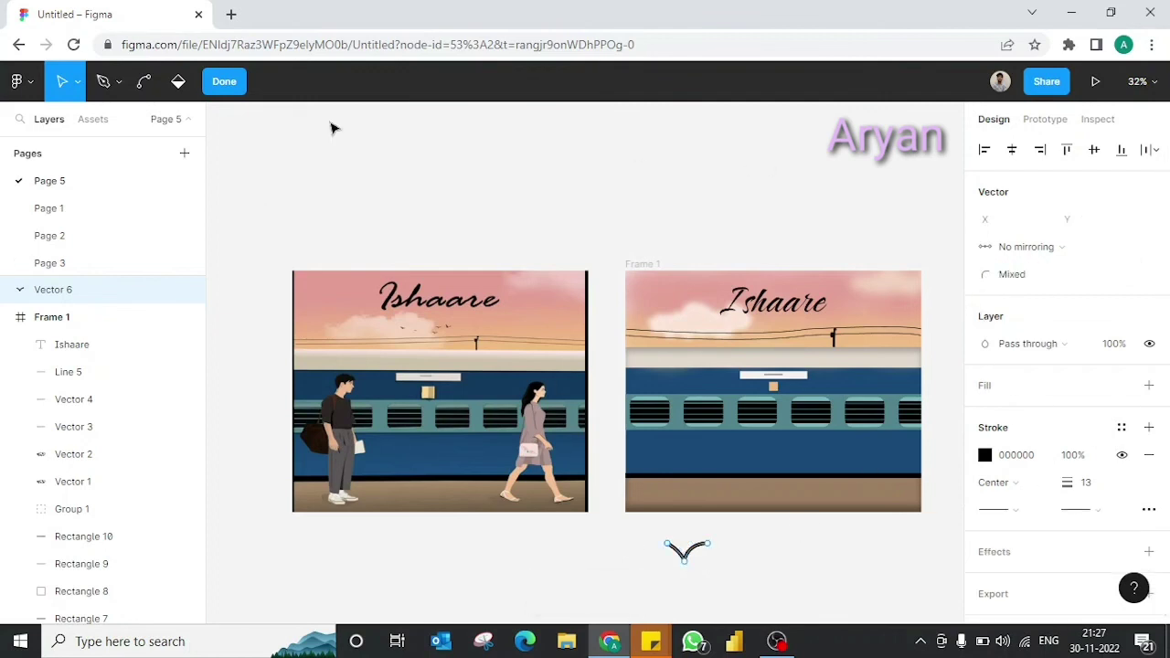
{"action": "key", "text": "Escape"}
{"action": "left_click_drag", "start_coordinate": [677, 558], "coordinate": [730, 335]}
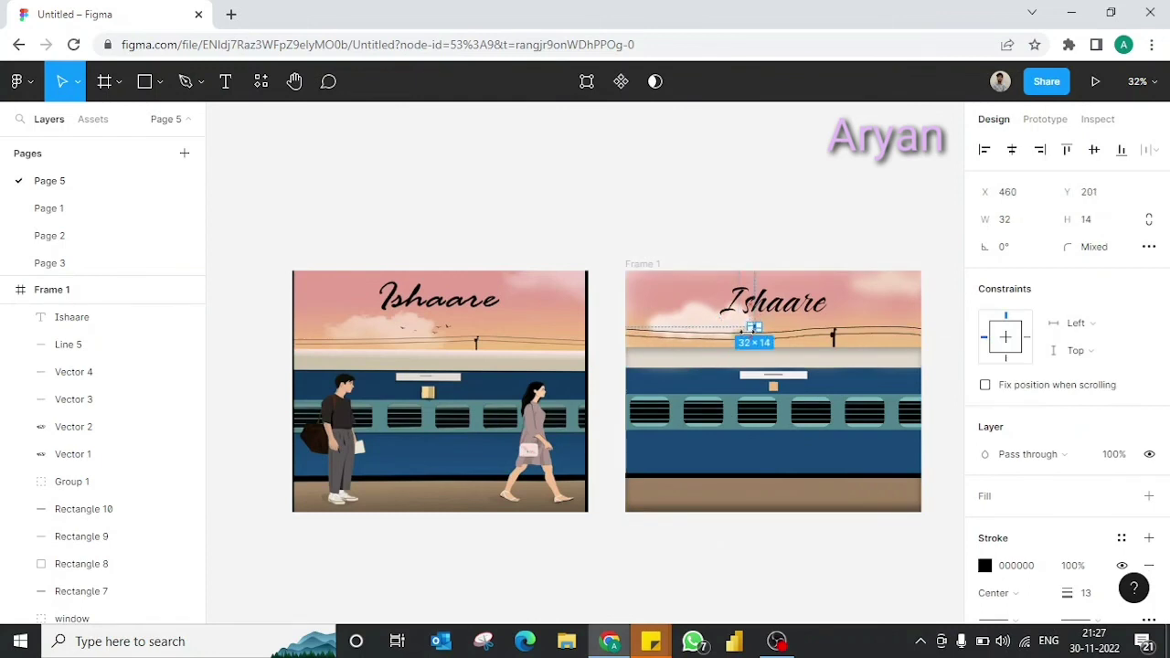
- Select the small bird and thin its stroke to 3
{"action": "left_click", "coordinate": [773, 385]}
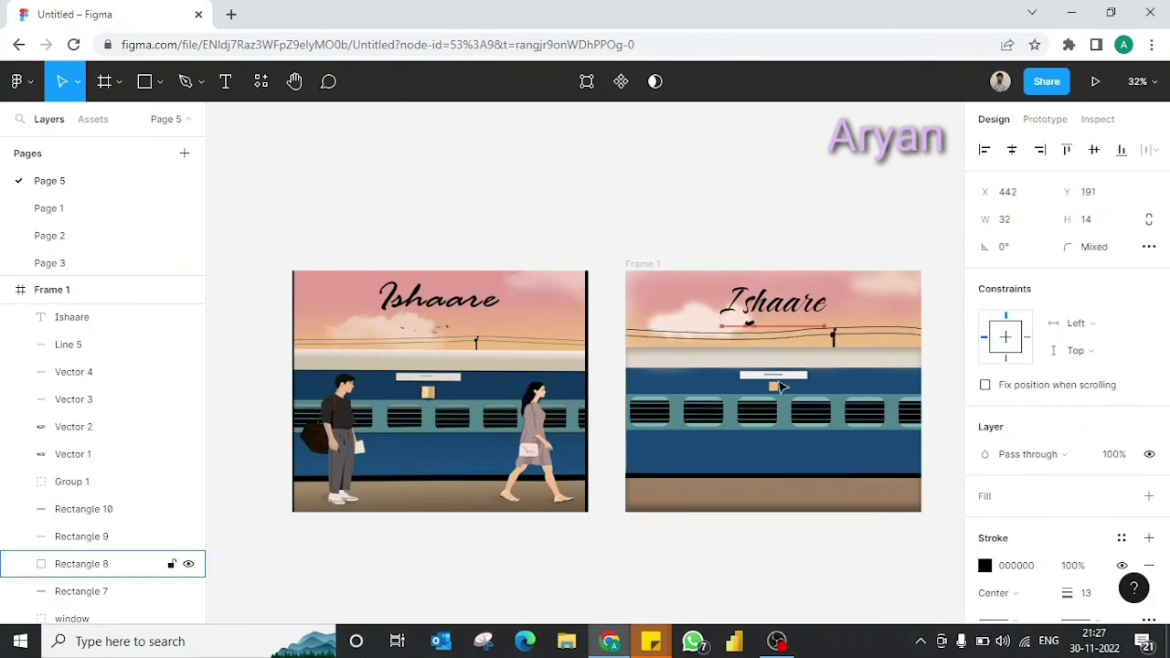
{"action": "scroll", "coordinate": [780, 386], "scroll_direction": "up", "scroll_amount": 3}
{"action": "scroll", "coordinate": [1060, 365], "scroll_direction": "down", "scroll_amount": 2}
{"action": "left_click_drag", "start_coordinate": [1065, 448], "coordinate": [1042, 450]}
{"action": "scroll", "coordinate": [713, 316], "scroll_direction": "up", "scroll_amount": 3}
{"action": "scroll", "coordinate": [723, 318], "scroll_direction": "up", "scroll_amount": 3}
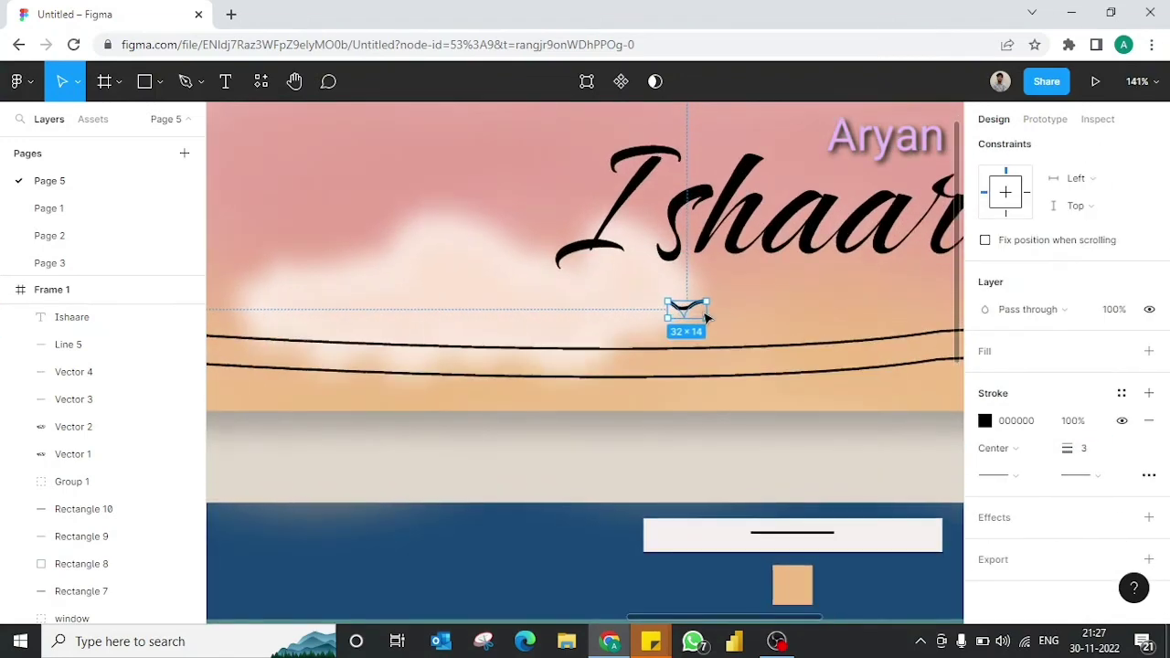
- Reshape the bird's anchor points into a tighter 25 × 14 V below the title
{"action": "left_click", "coordinate": [707, 317]}
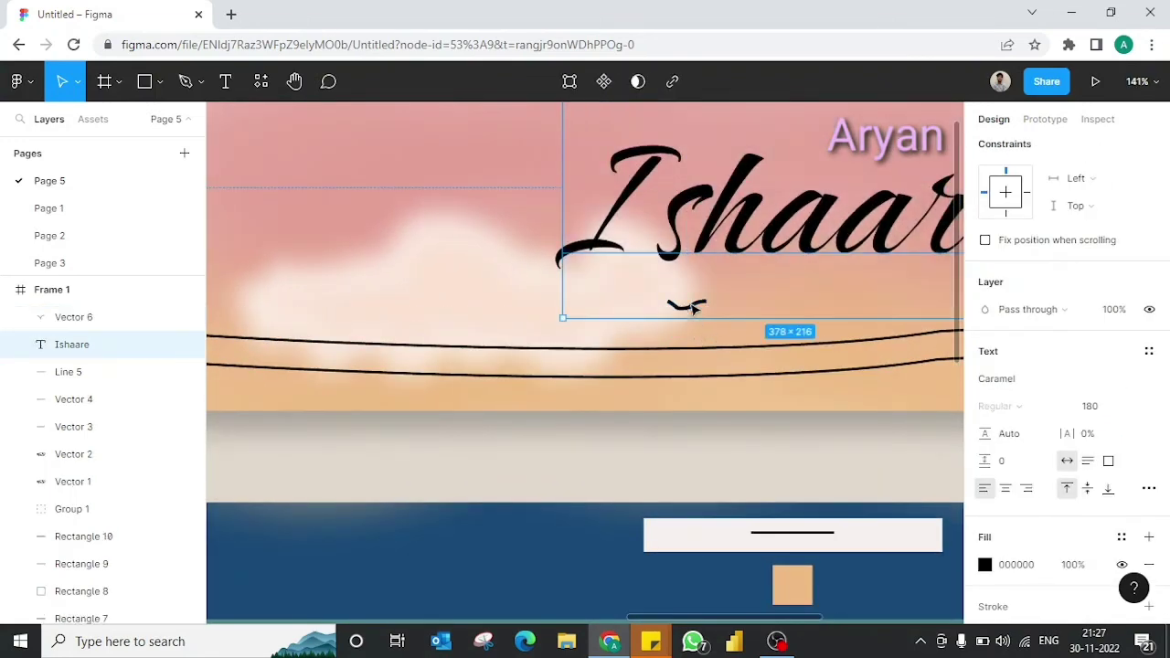
{"action": "double_click", "coordinate": [688, 308]}
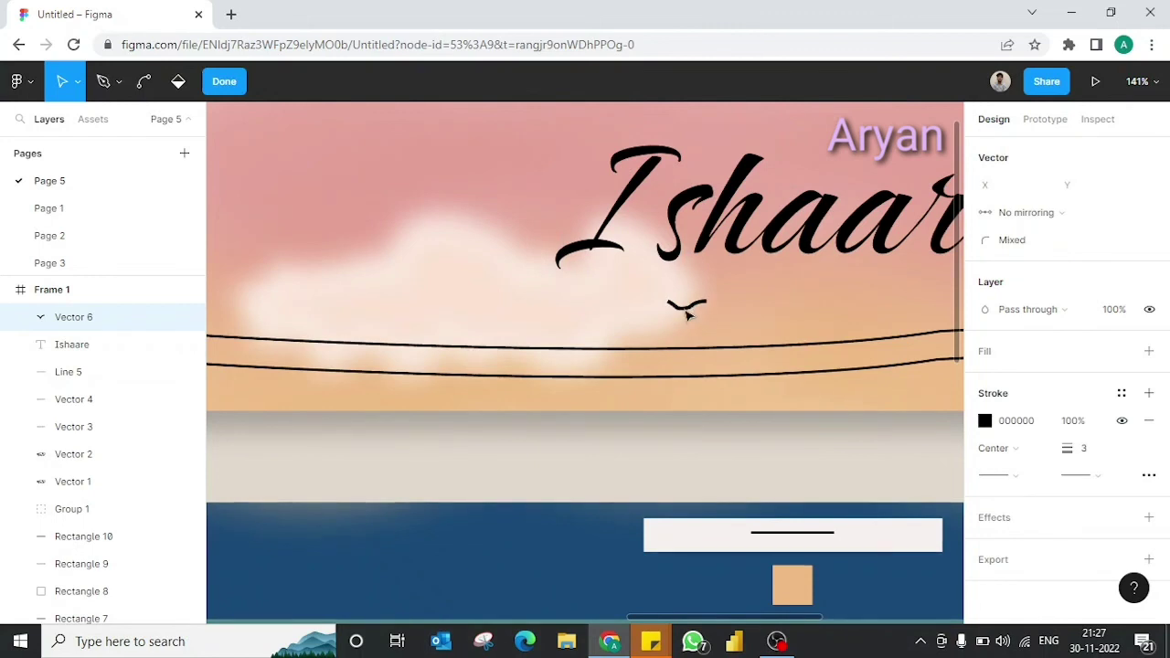
{"action": "left_click", "coordinate": [741, 321]}
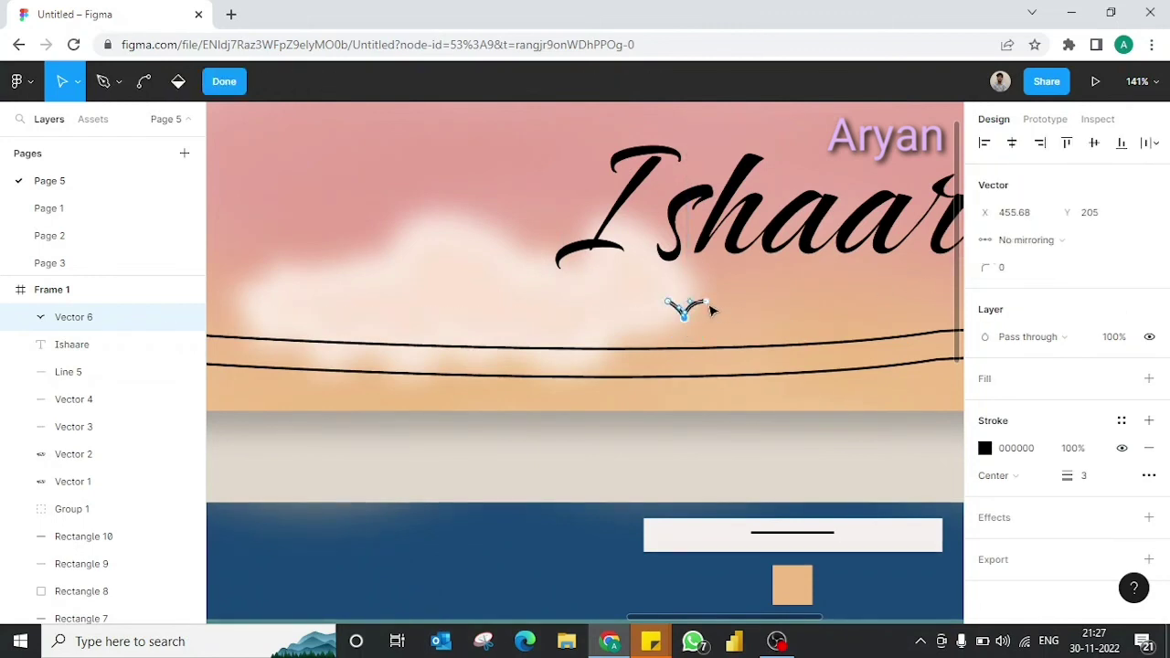
{"action": "key", "text": "Escape"}
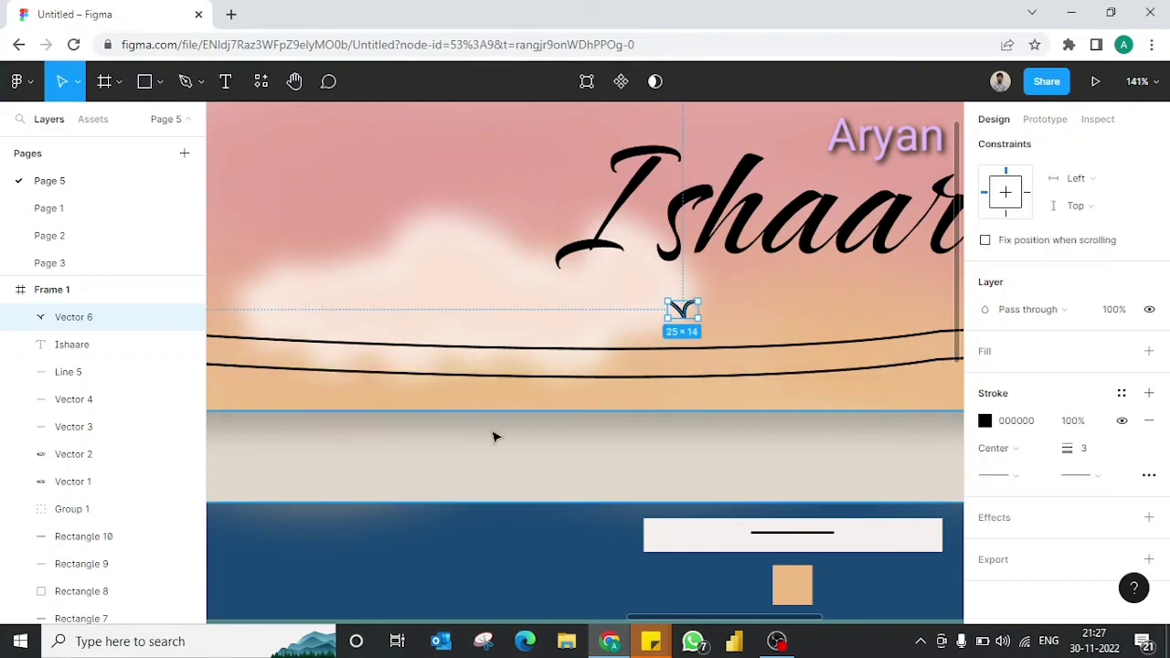
{"action": "left_click", "coordinate": [496, 436]}
{"action": "scroll", "coordinate": [496, 436], "scroll_direction": "down", "scroll_amount": 5}
{"action": "scroll", "coordinate": [496, 436], "scroll_direction": "down", "scroll_amount": 5}
{"action": "scroll", "coordinate": [550, 458], "scroll_direction": "up", "scroll_amount": 1}
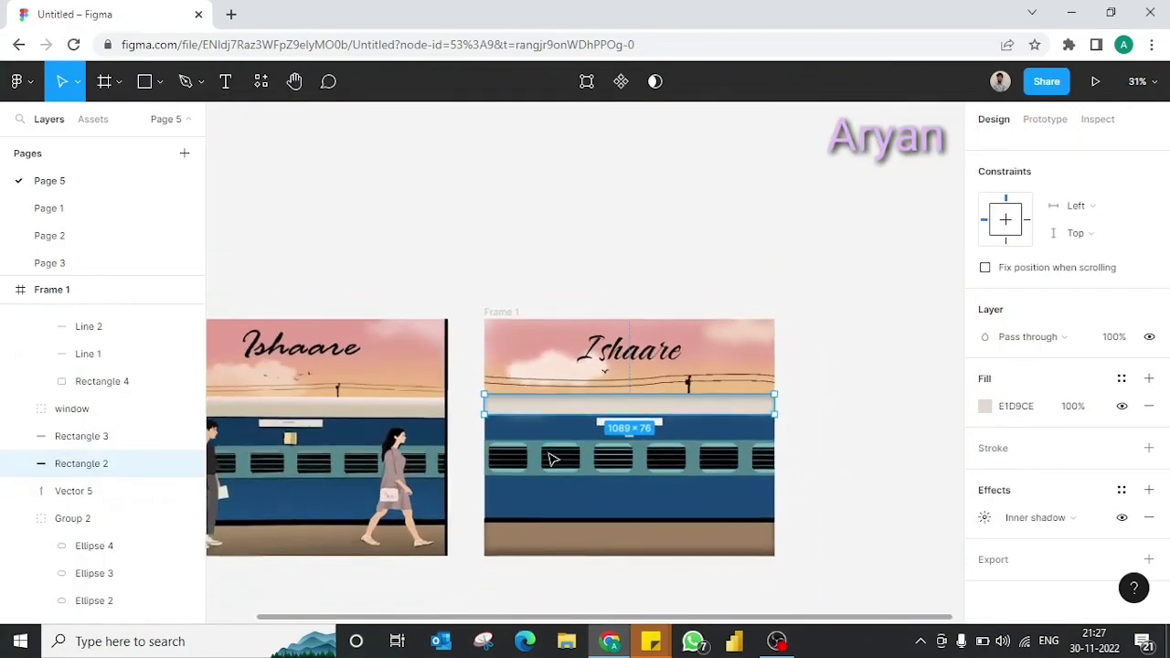
- Duplicate the bird twice, resize a copy to 15 × 8, and duplicate that smaller bird
{"action": "left_click", "coordinate": [608, 371]}
{"action": "key", "text": "ctrl+d"}
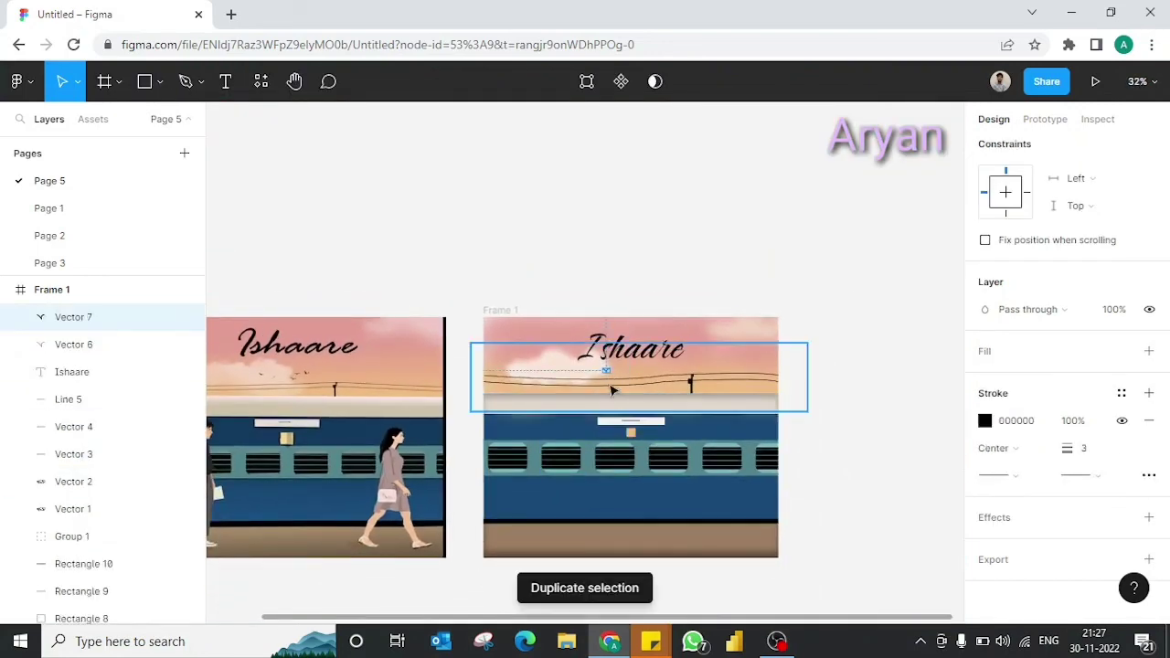
{"action": "key", "text": "ctrl+d"}
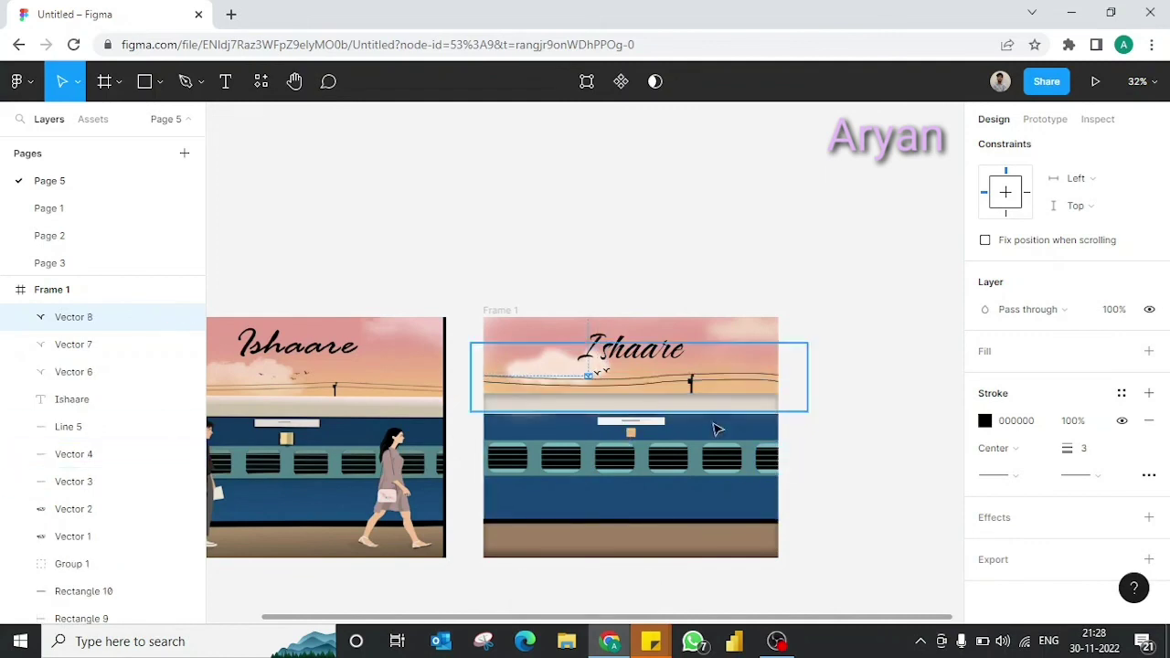
{"action": "scroll", "coordinate": [1006, 329], "scroll_direction": "up", "scroll_amount": 2}
{"action": "left_click", "coordinate": [1030, 227]}
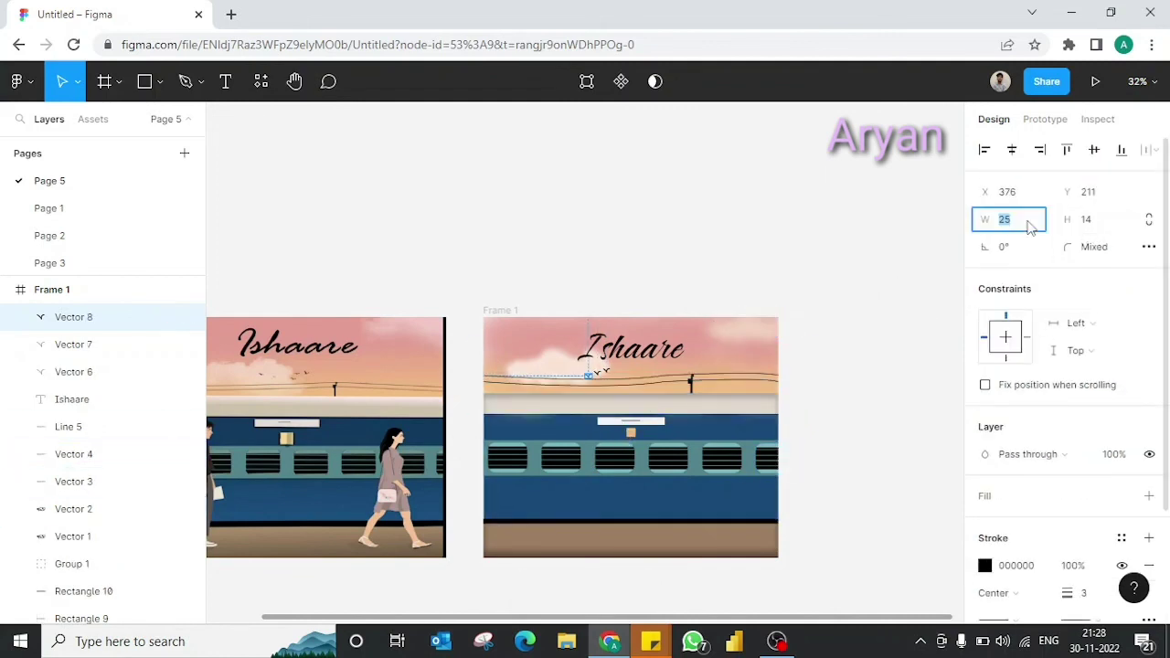
{"action": "left_click", "coordinate": [1088, 228]}
{"action": "type", "text": "8"}
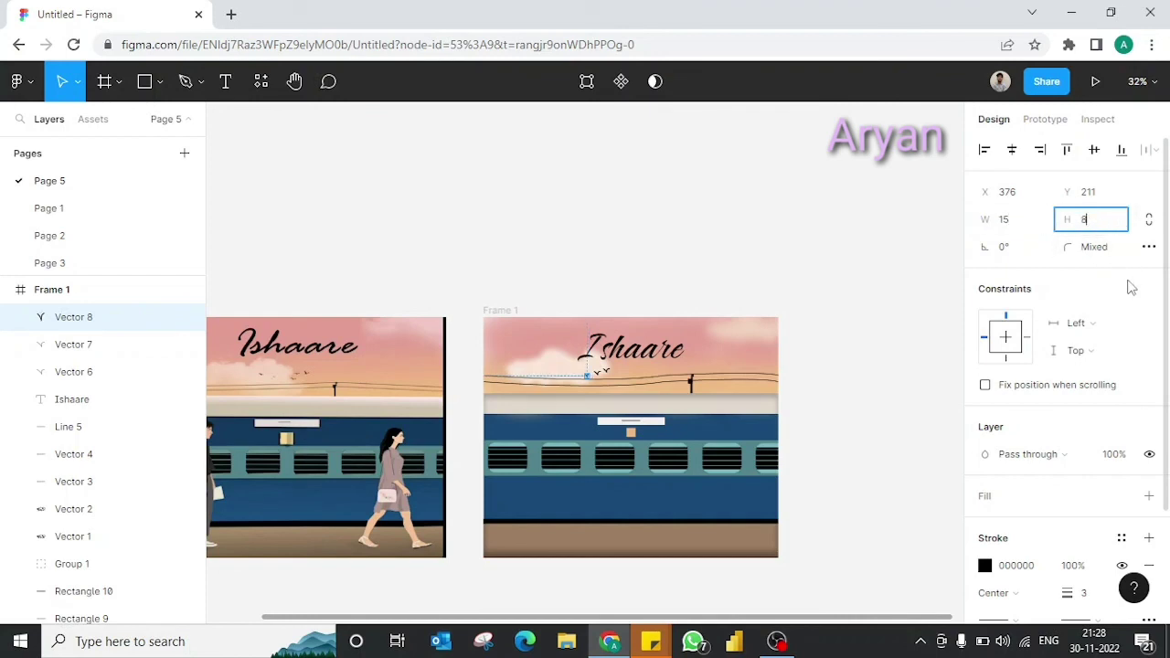
{"action": "key", "text": "Return"}
{"action": "key", "text": "ctrl+d"}
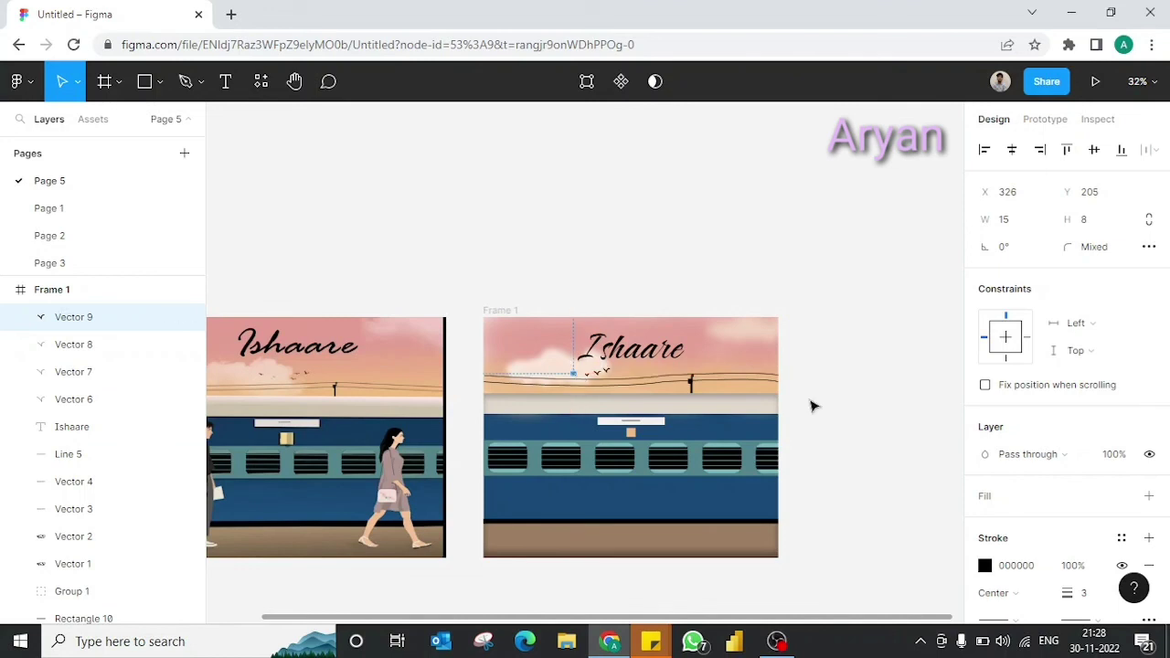
{"action": "left_click", "coordinate": [876, 423]}
- Set the first bird's width to 20
{"action": "scroll", "coordinate": [876, 422], "scroll_direction": "down", "scroll_amount": 2}
{"action": "scroll", "coordinate": [876, 423], "scroll_direction": "up", "scroll_amount": 2}
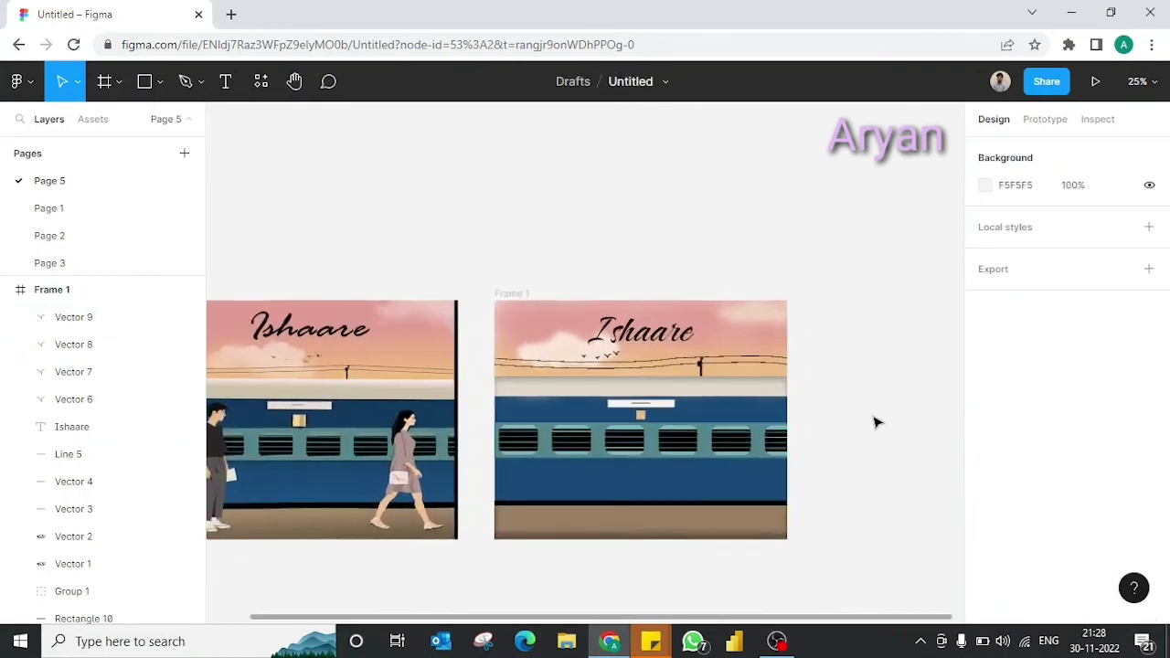
{"action": "scroll", "coordinate": [747, 356], "scroll_direction": "up", "scroll_amount": 2}
{"action": "left_click", "coordinate": [655, 308]}
{"action": "left_click", "coordinate": [1022, 227]}
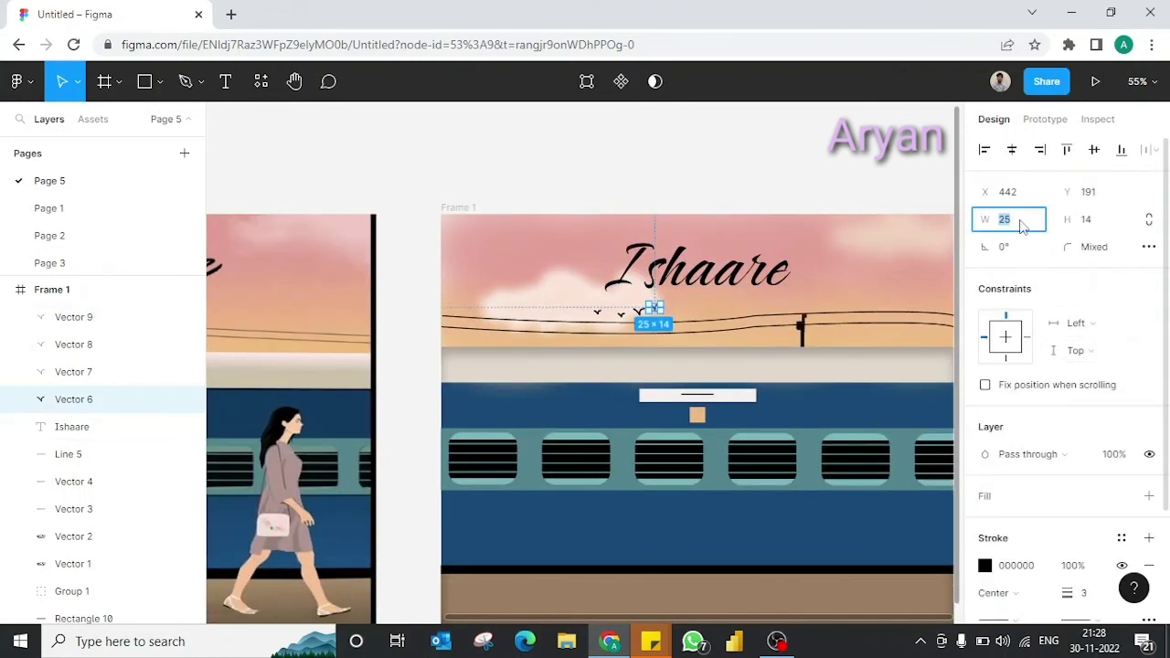
{"action": "key", "text": "shift+Tab"}
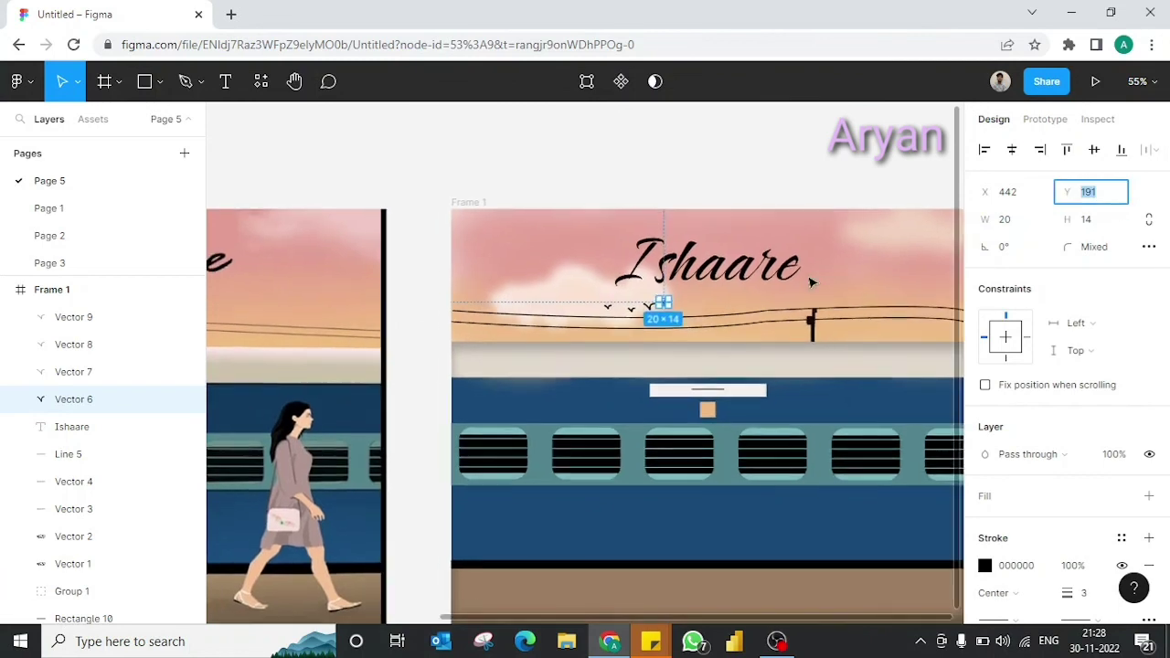
- Set the second bird's width to 20 as well
{"action": "left_click", "coordinate": [650, 320]}
{"action": "left_click", "coordinate": [660, 303]}
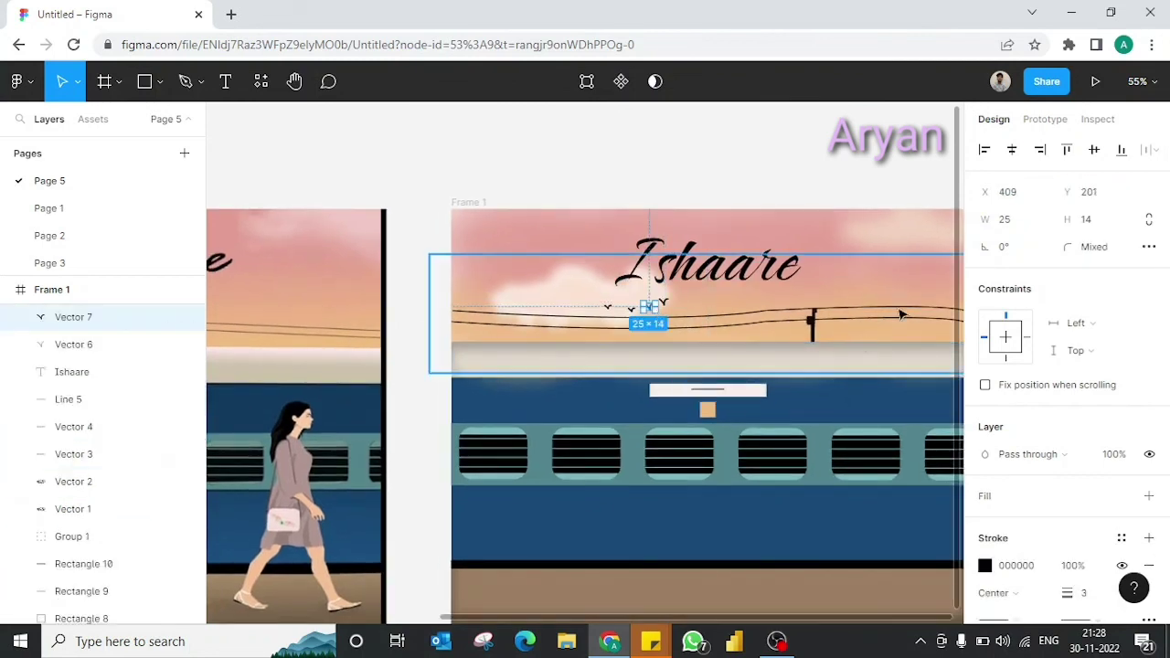
{"action": "left_click", "coordinate": [1022, 221]}
{"action": "type", "text": "20"}
{"action": "key", "text": "Return"}
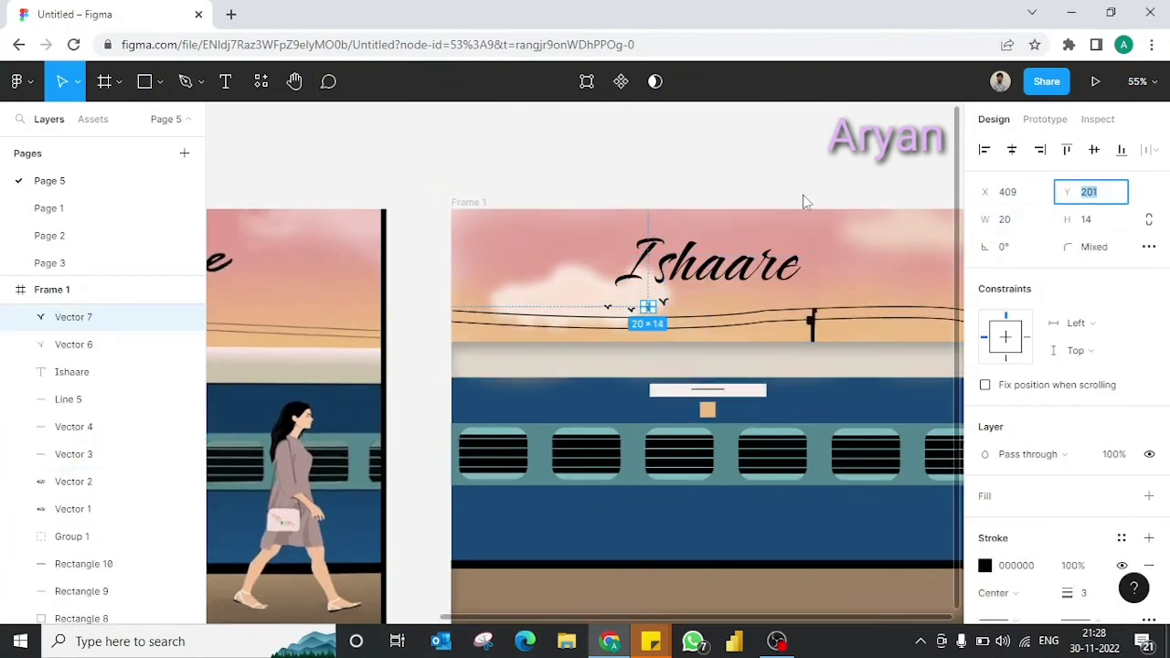
{"action": "left_click", "coordinate": [802, 201]}
{"action": "scroll", "coordinate": [802, 201], "scroll_direction": "down", "scroll_amount": 3}
{"action": "scroll", "coordinate": [781, 239], "scroll_direction": "left", "scroll_amount": 1}
{"action": "left_click", "coordinate": [753, 250]}
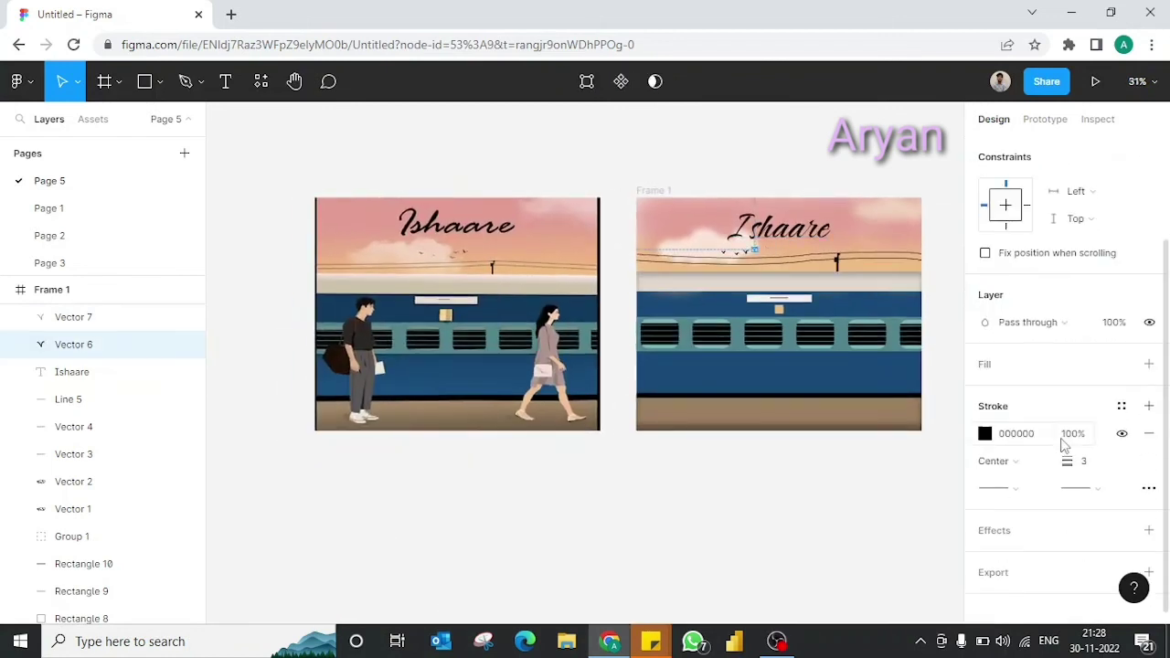
- Set the existing birds' layer opacity to 70%
{"action": "left_click", "coordinate": [1114, 325]}
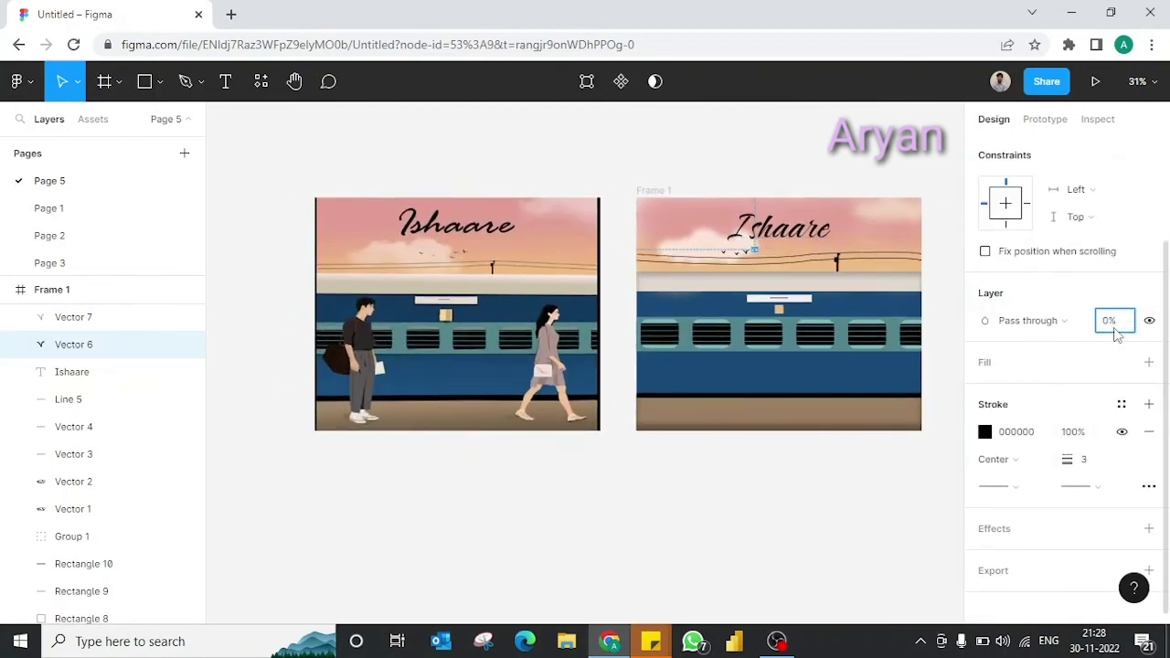
{"action": "type", "text": "70"}
{"action": "left_click", "coordinate": [73, 317]}
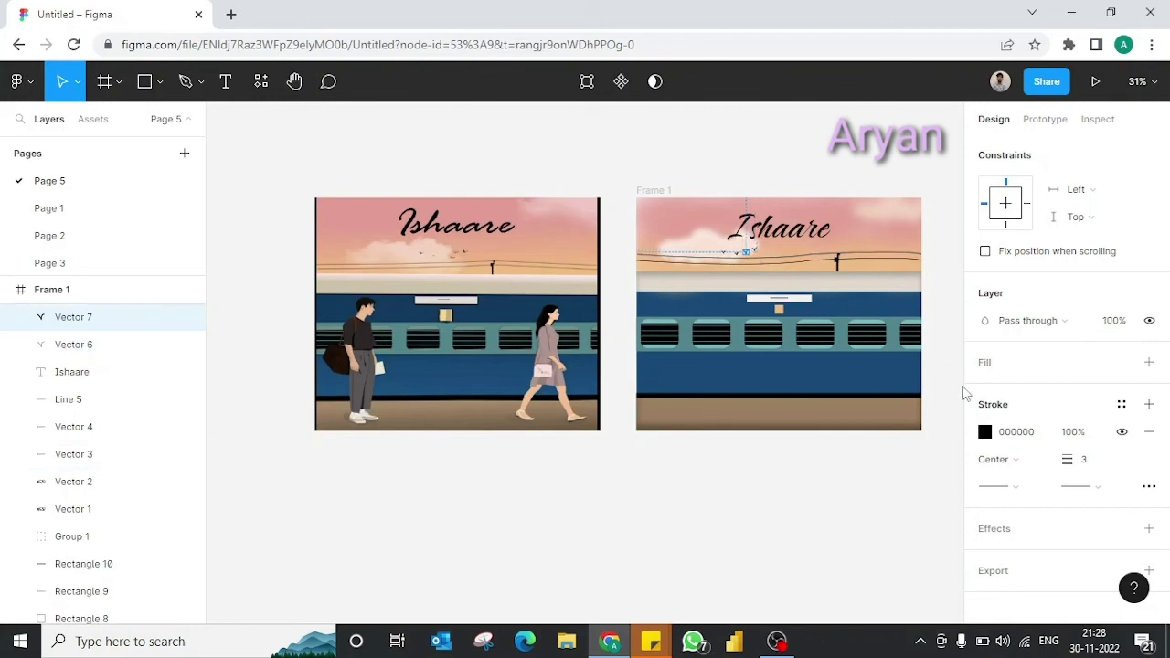
{"action": "left_click", "coordinate": [1114, 322]}
{"action": "key", "text": "Return"}
- Paste extra bird copies into the flock, each at 70% opacity
{"action": "key", "text": "ctrl+v"}
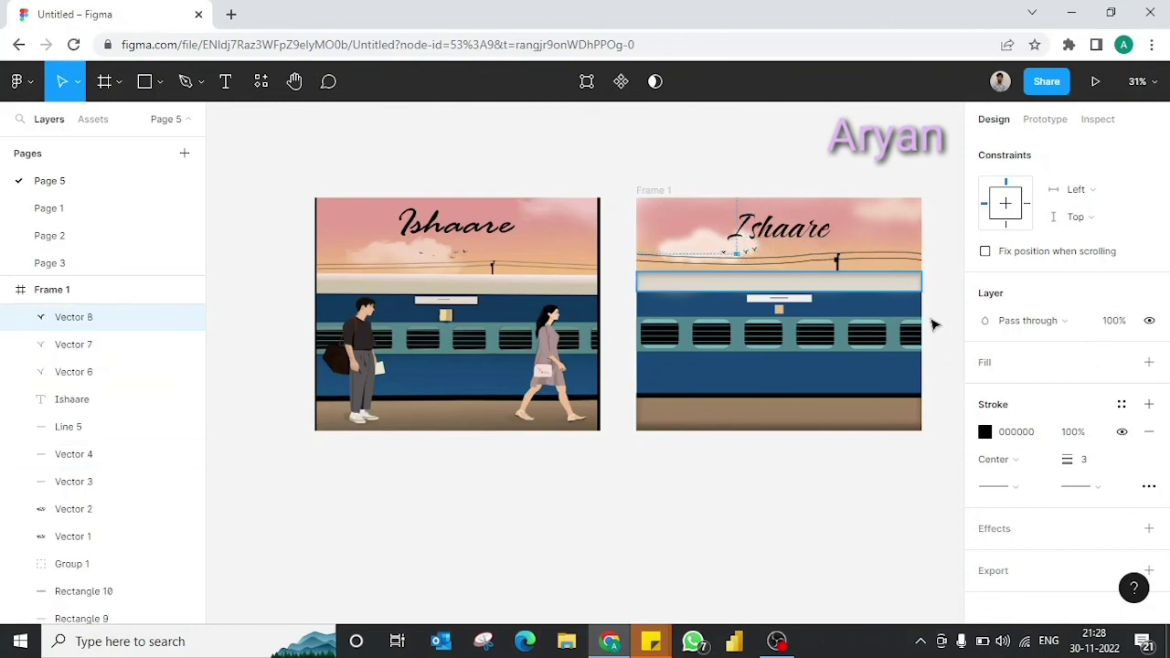
{"action": "type", "text": "0"}
{"action": "key", "text": "Return"}
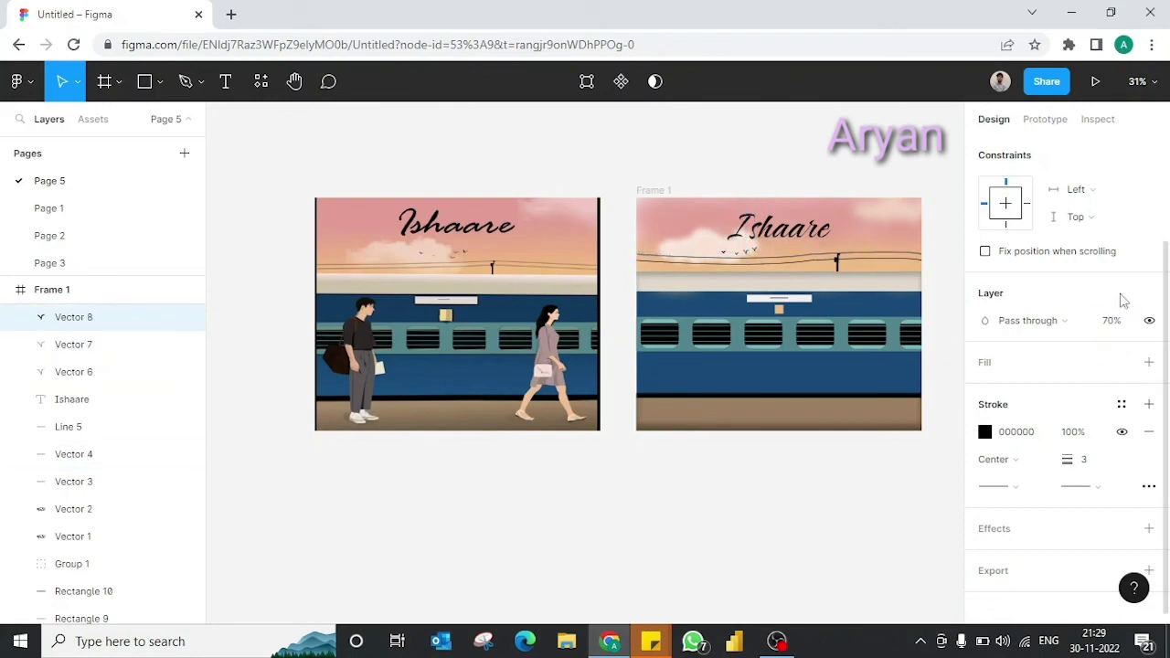
{"action": "key", "text": "ctrl+v"}
{"action": "left_click", "coordinate": [1124, 327]}
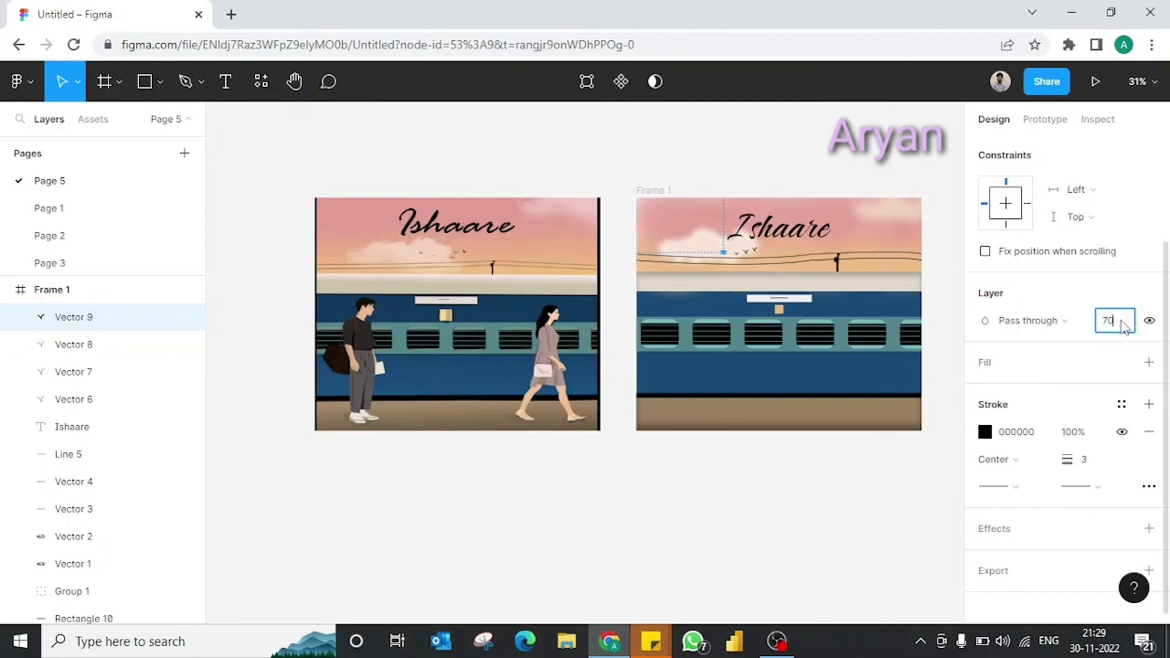
{"action": "key", "text": "Return"}
{"action": "left_click", "coordinate": [875, 470]}
- Nudge one bird on the wire slightly up and to the right
{"action": "scroll", "coordinate": [875, 470], "scroll_direction": "right", "scroll_amount": 1}
{"action": "scroll", "coordinate": [875, 476], "scroll_direction": "up", "scroll_amount": 1}
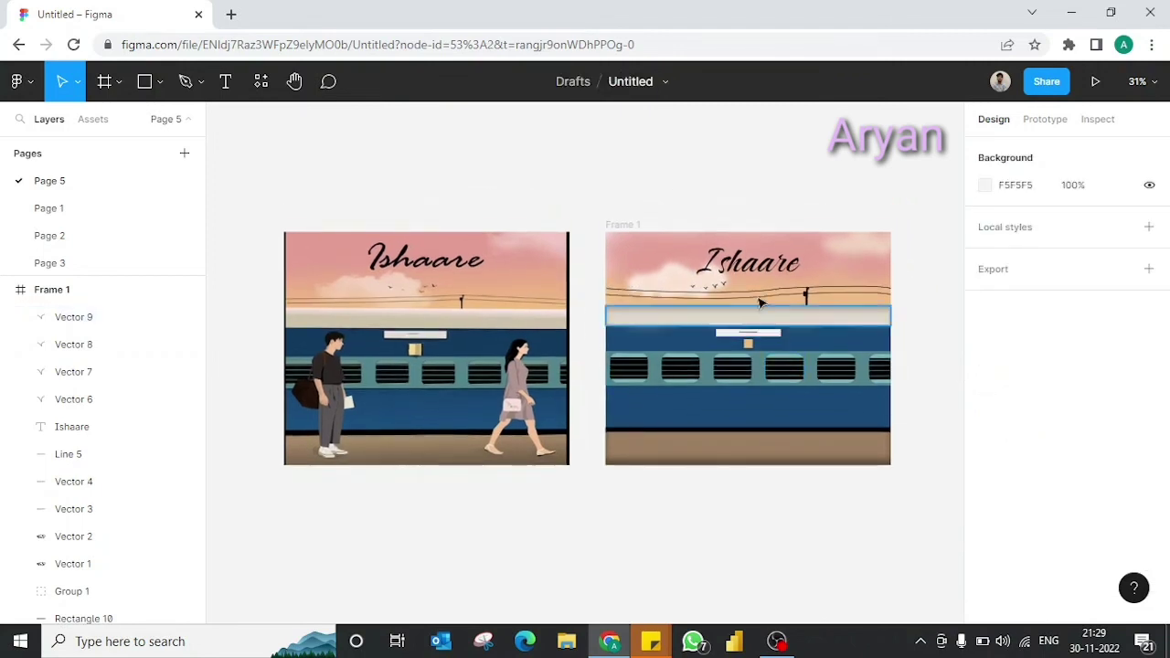
{"action": "left_click", "coordinate": [730, 288]}
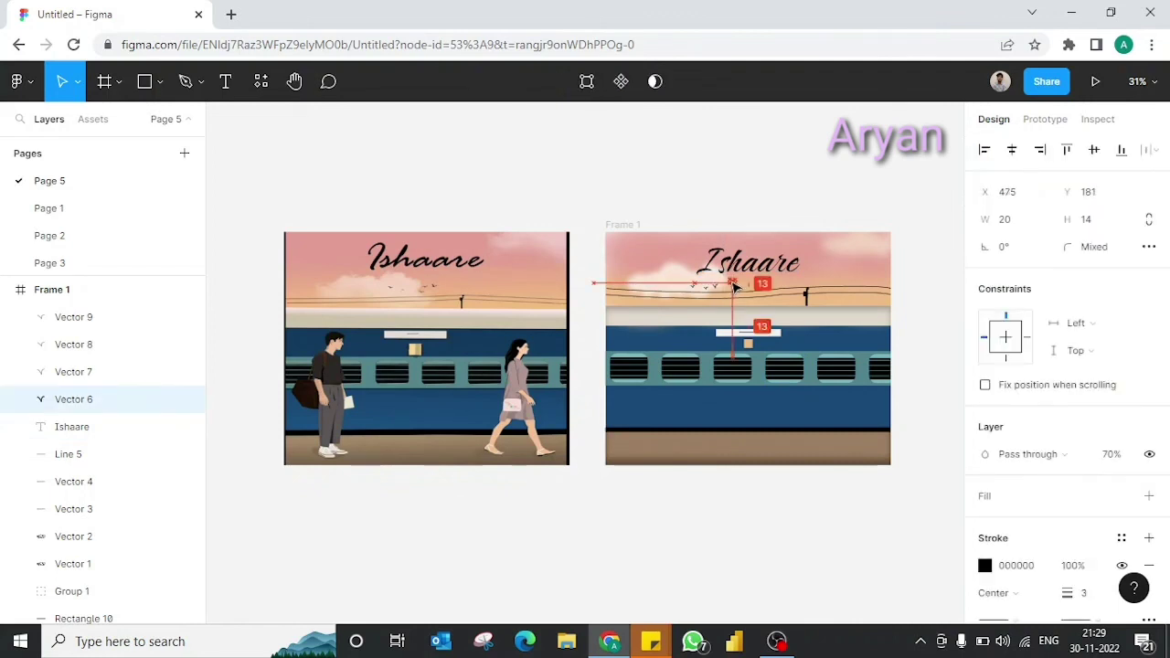
{"action": "left_click_drag", "start_coordinate": [731, 289], "coordinate": [735, 286]}
{"action": "left_click", "coordinate": [837, 154]}
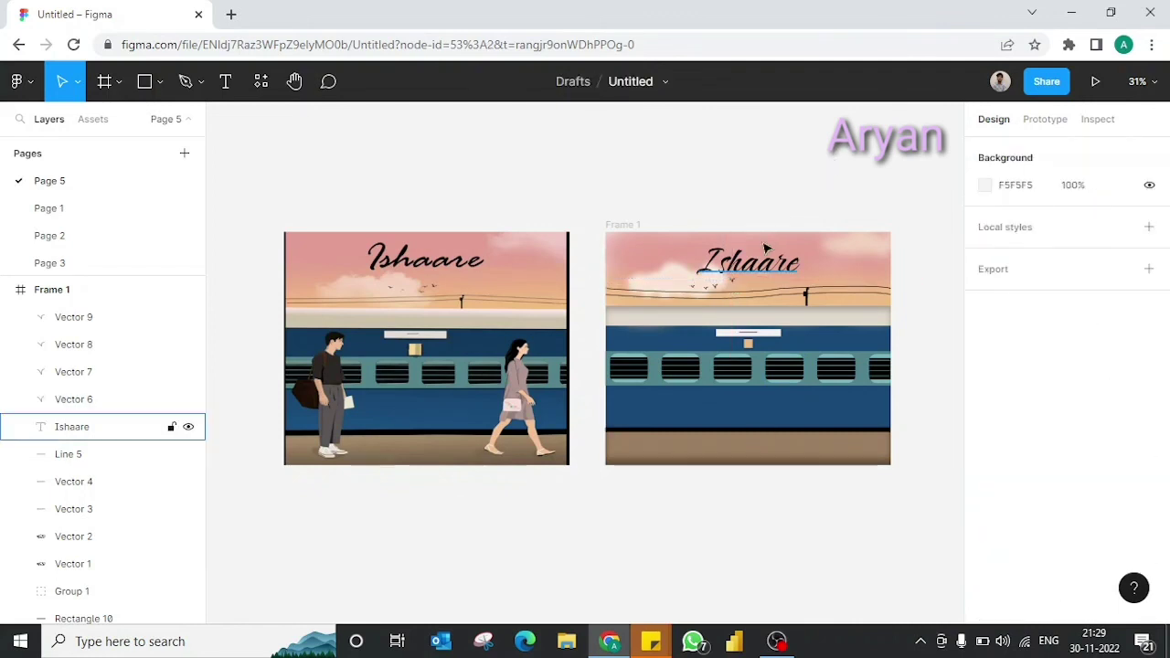
{"action": "left_click", "coordinate": [721, 289]}
{"action": "left_click", "coordinate": [790, 217]}
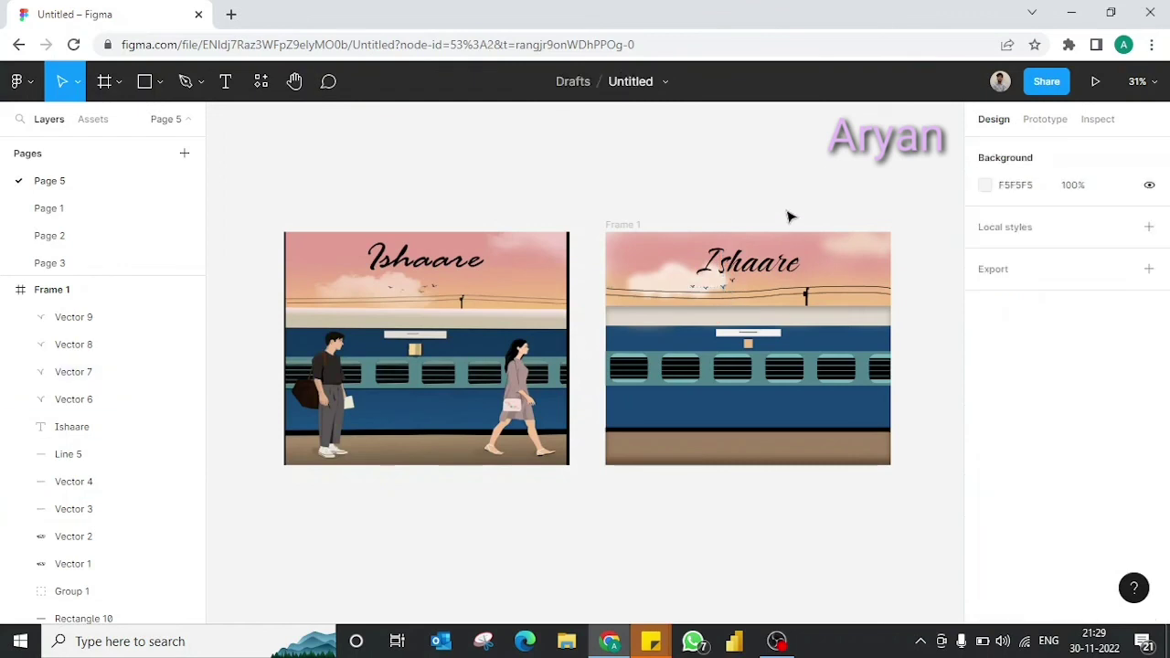